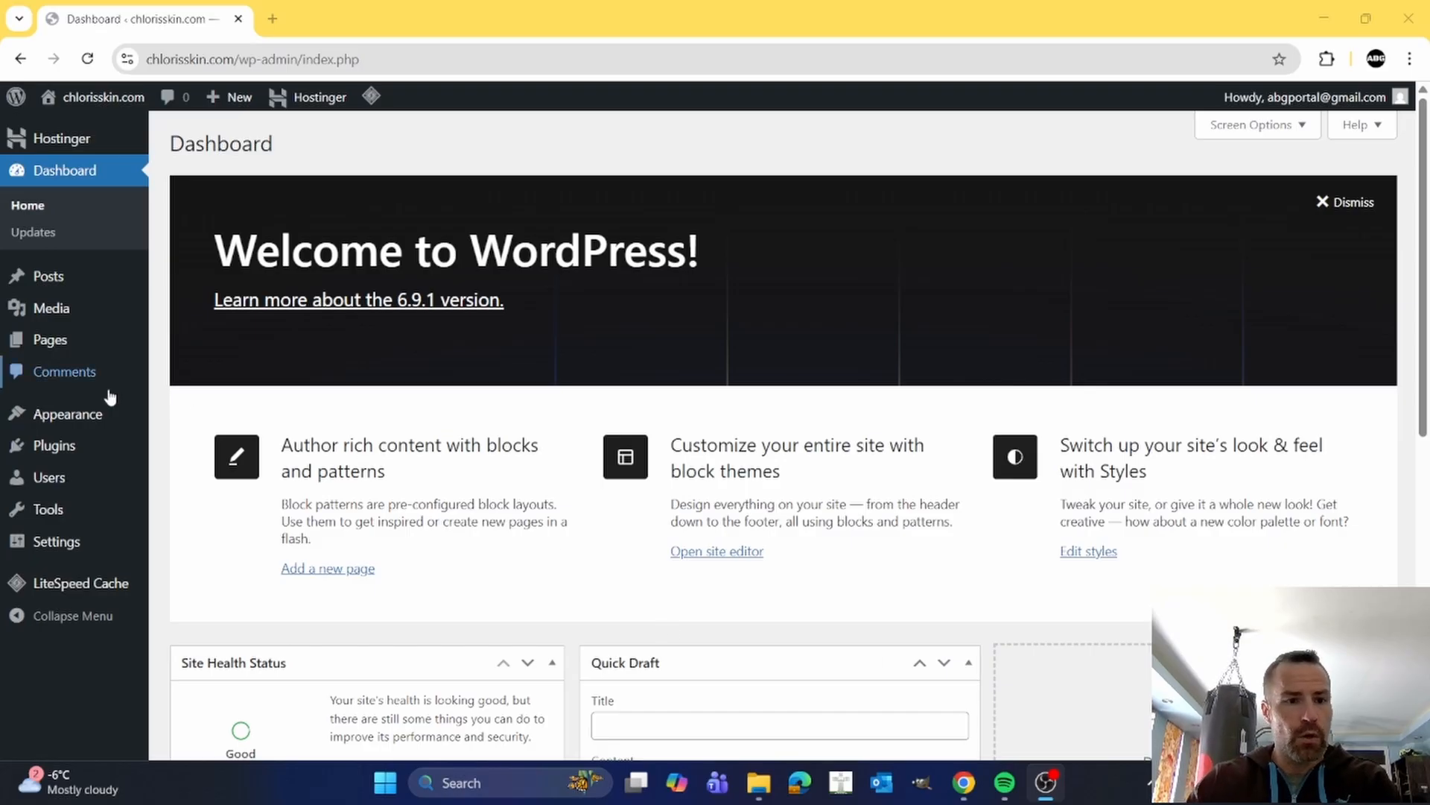
- View the site editor's design options, return to the dashboard and show the list of all pages
mouse_move(50, 342)
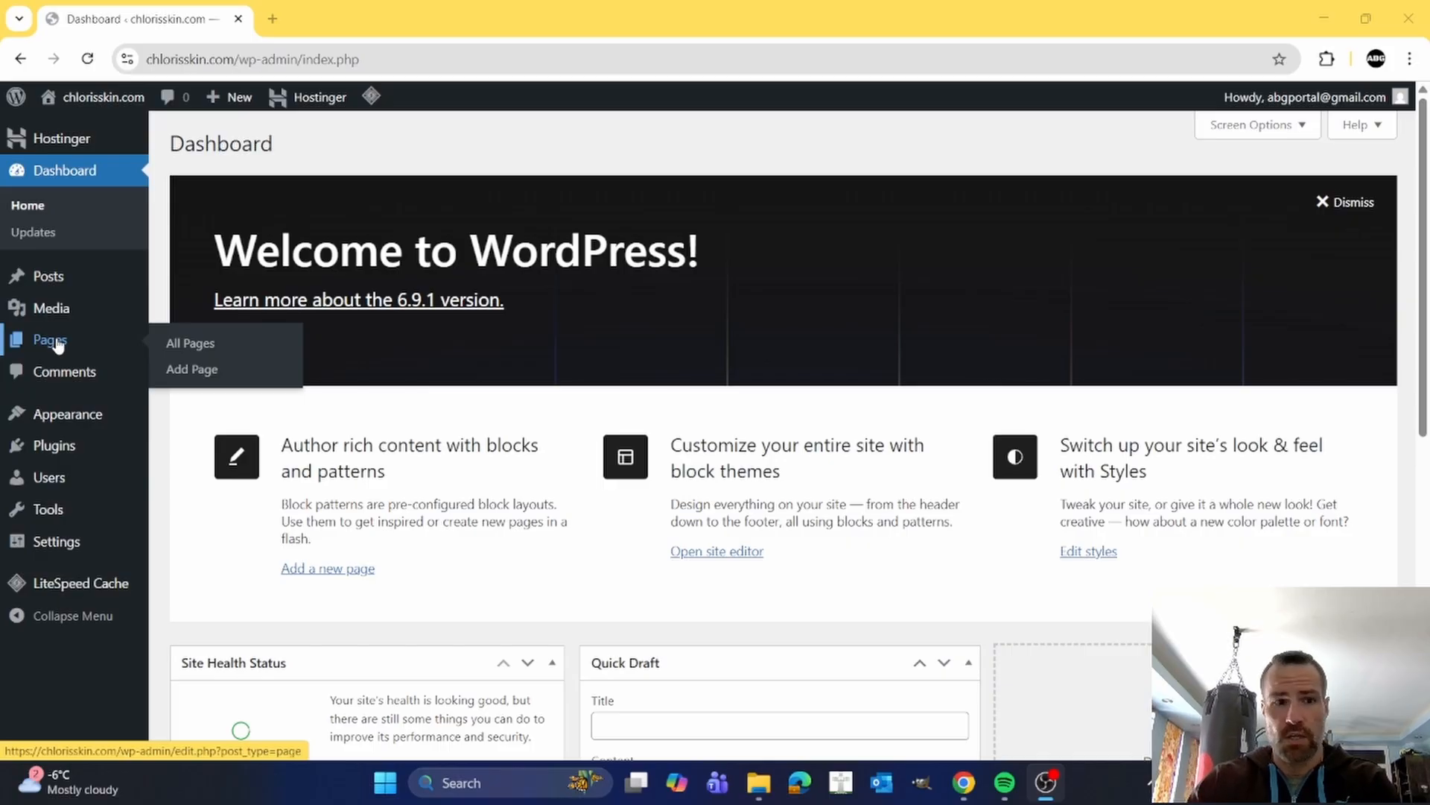
mouse_move(59, 414)
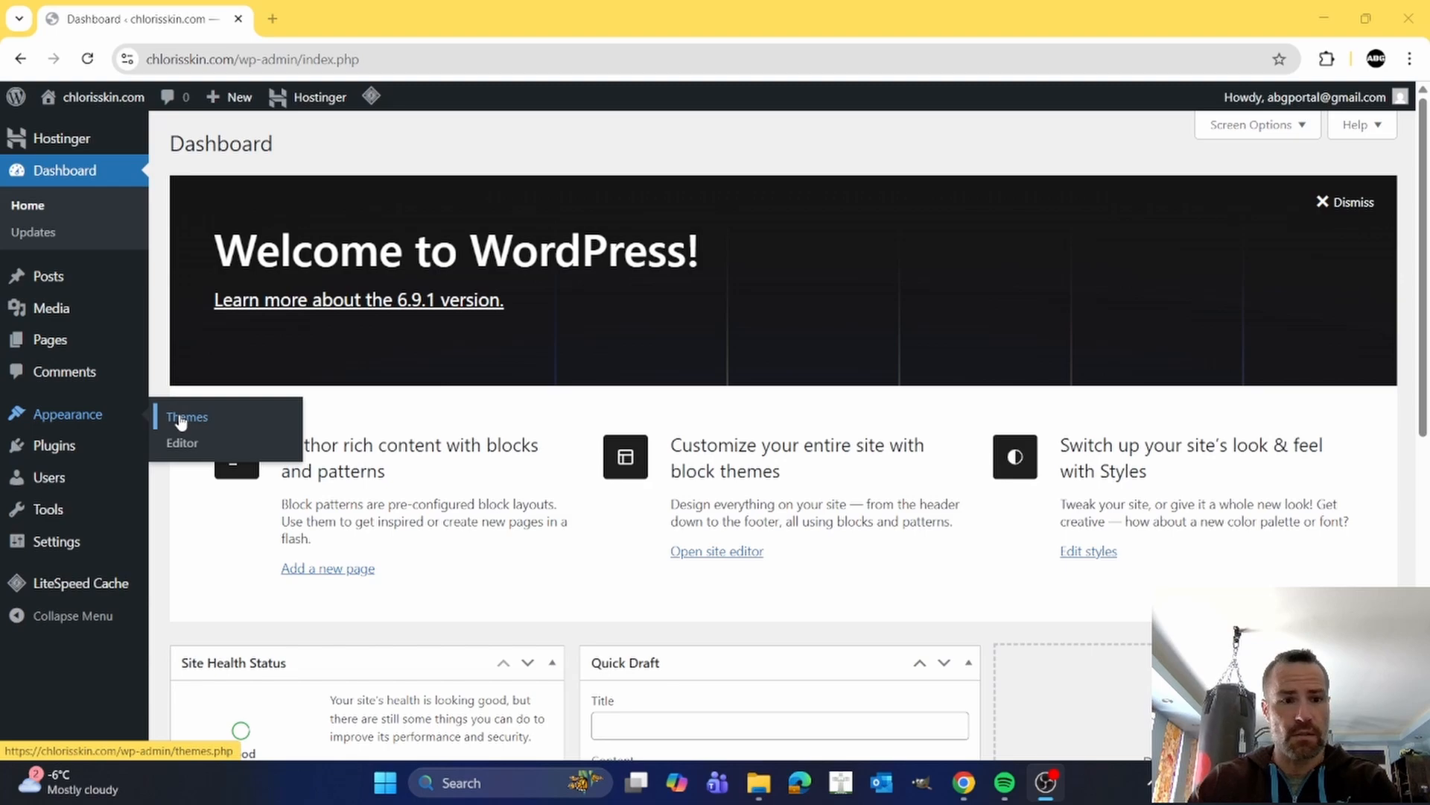
mouse_move(56, 450)
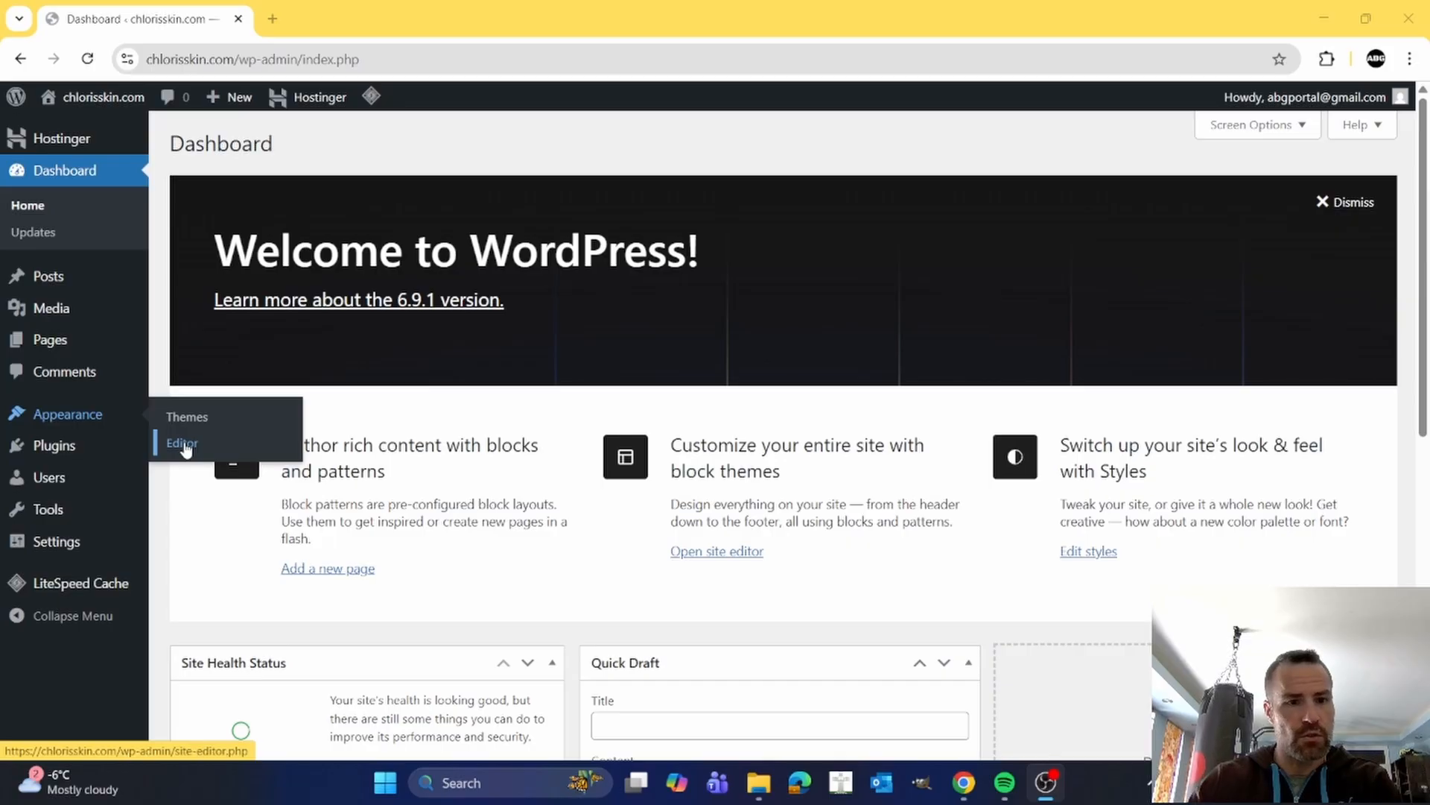
left_click(184, 444)
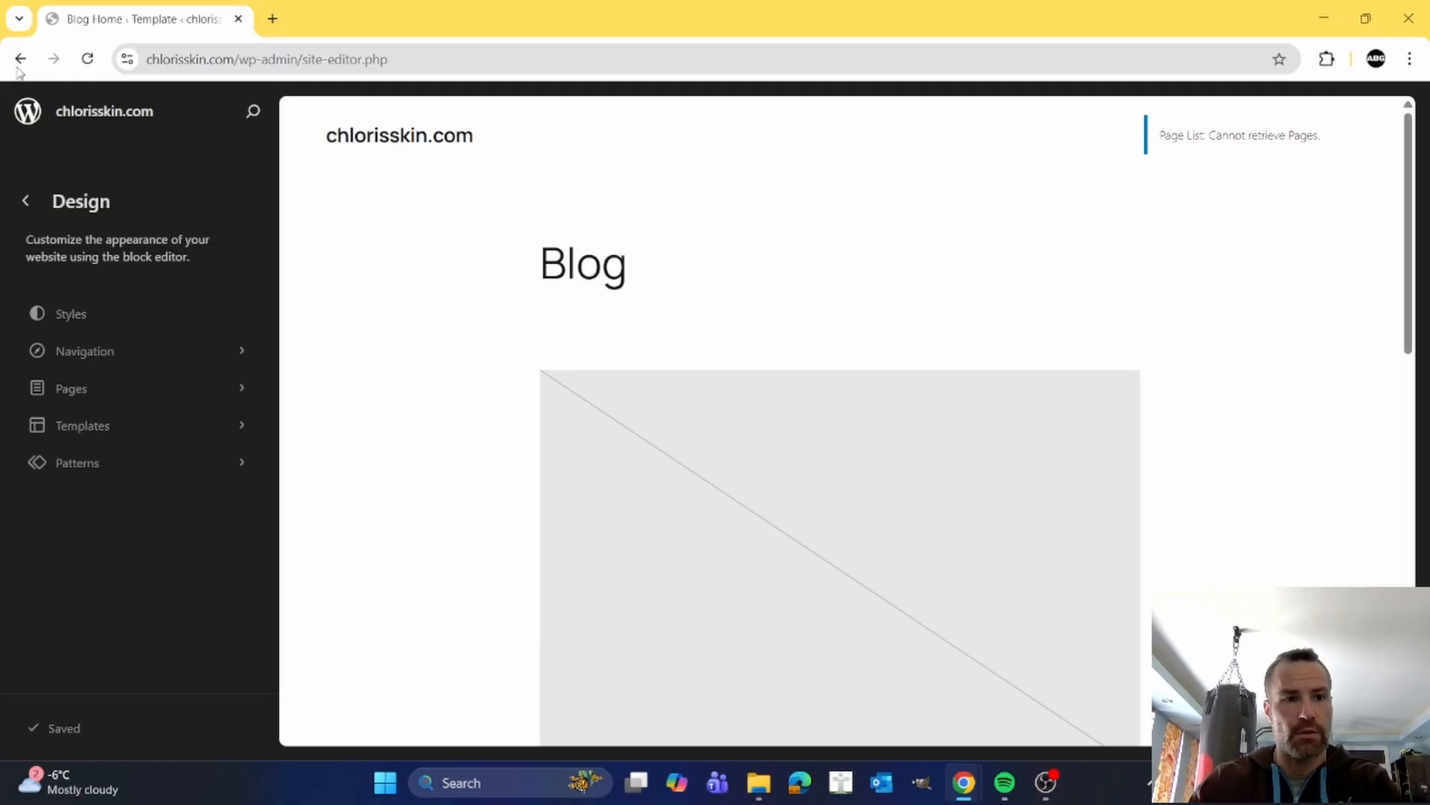
left_click(25, 118)
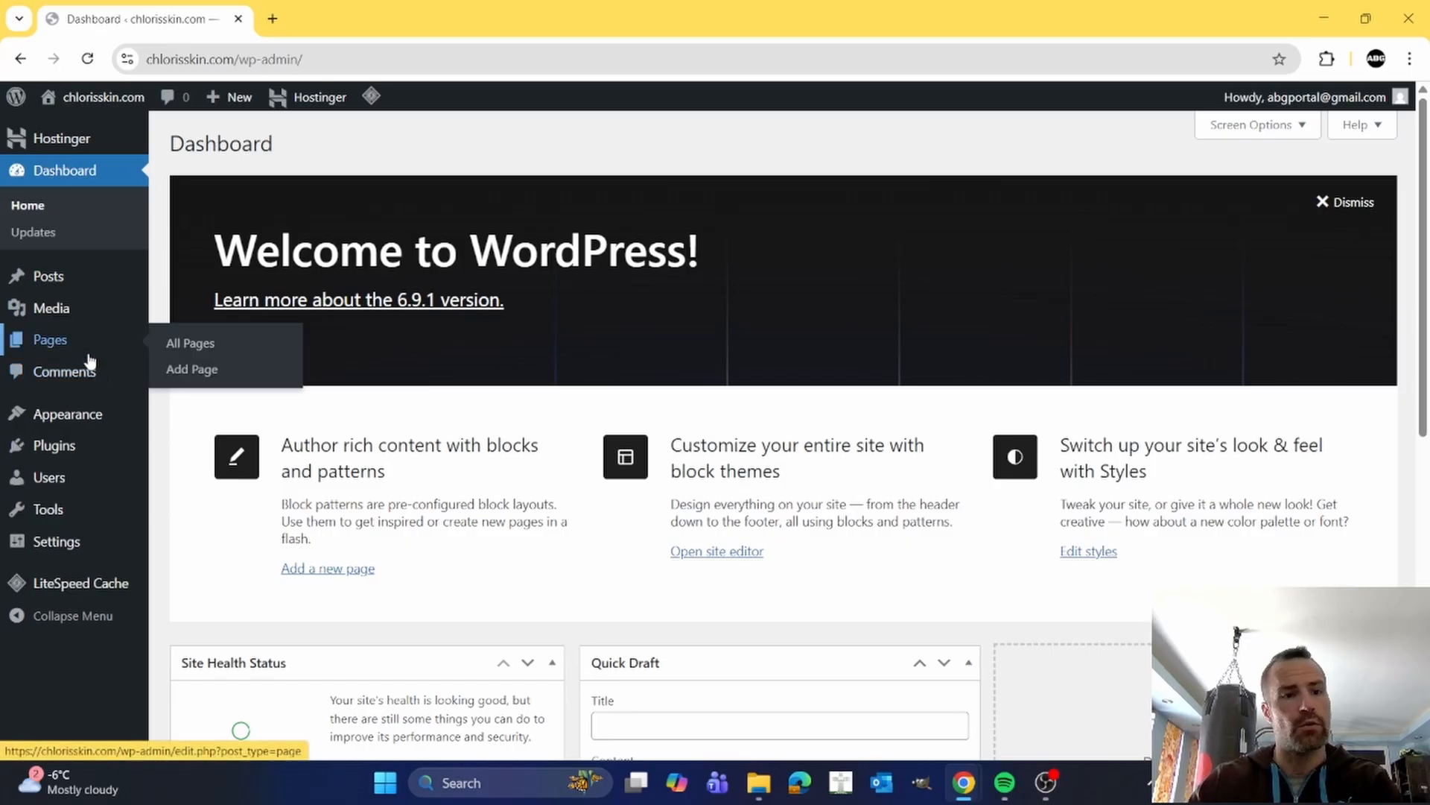
mouse_move(58, 313)
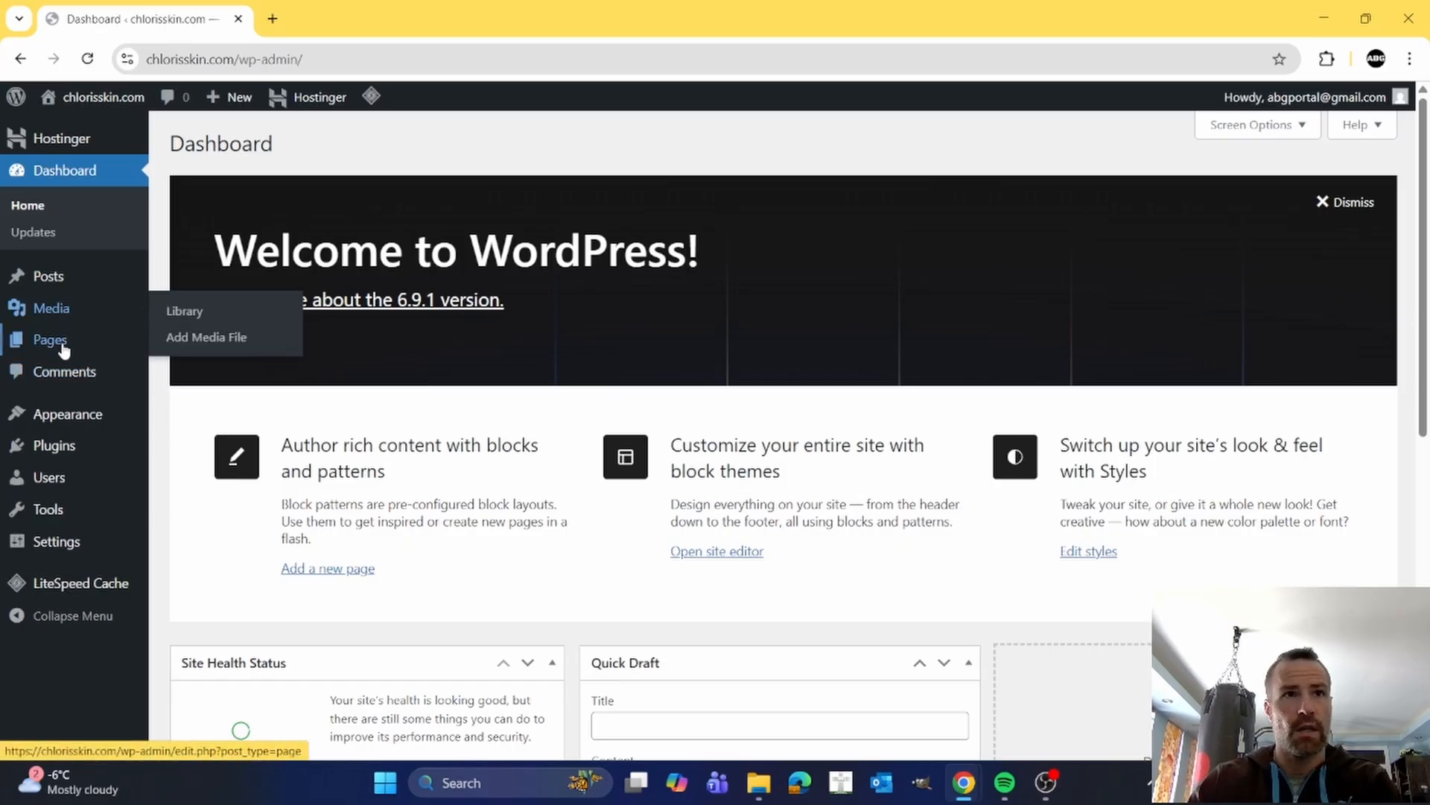
left_click(191, 345)
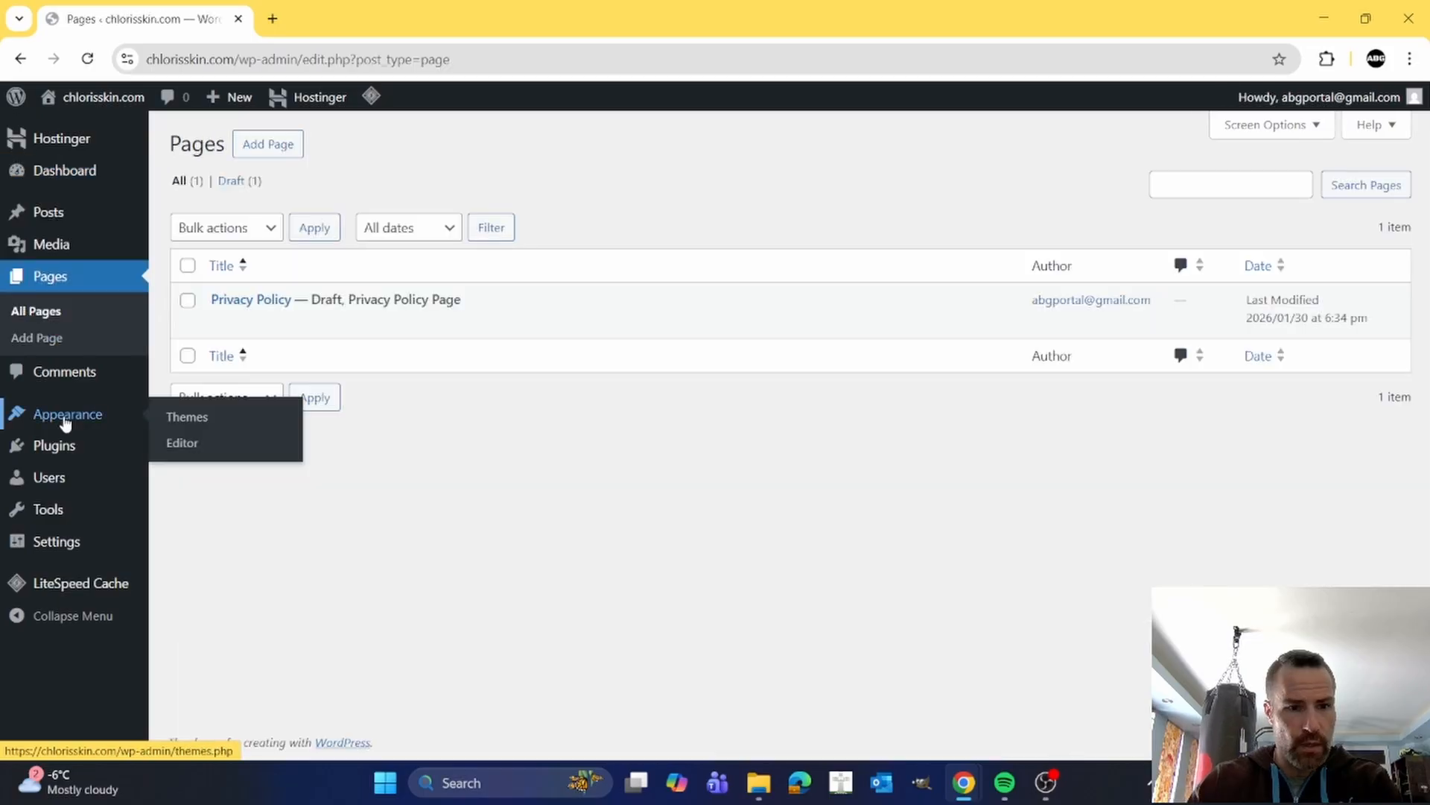
- Search the theme directory for "ollie", and install and activate the Ollie theme
left_click(191, 420)
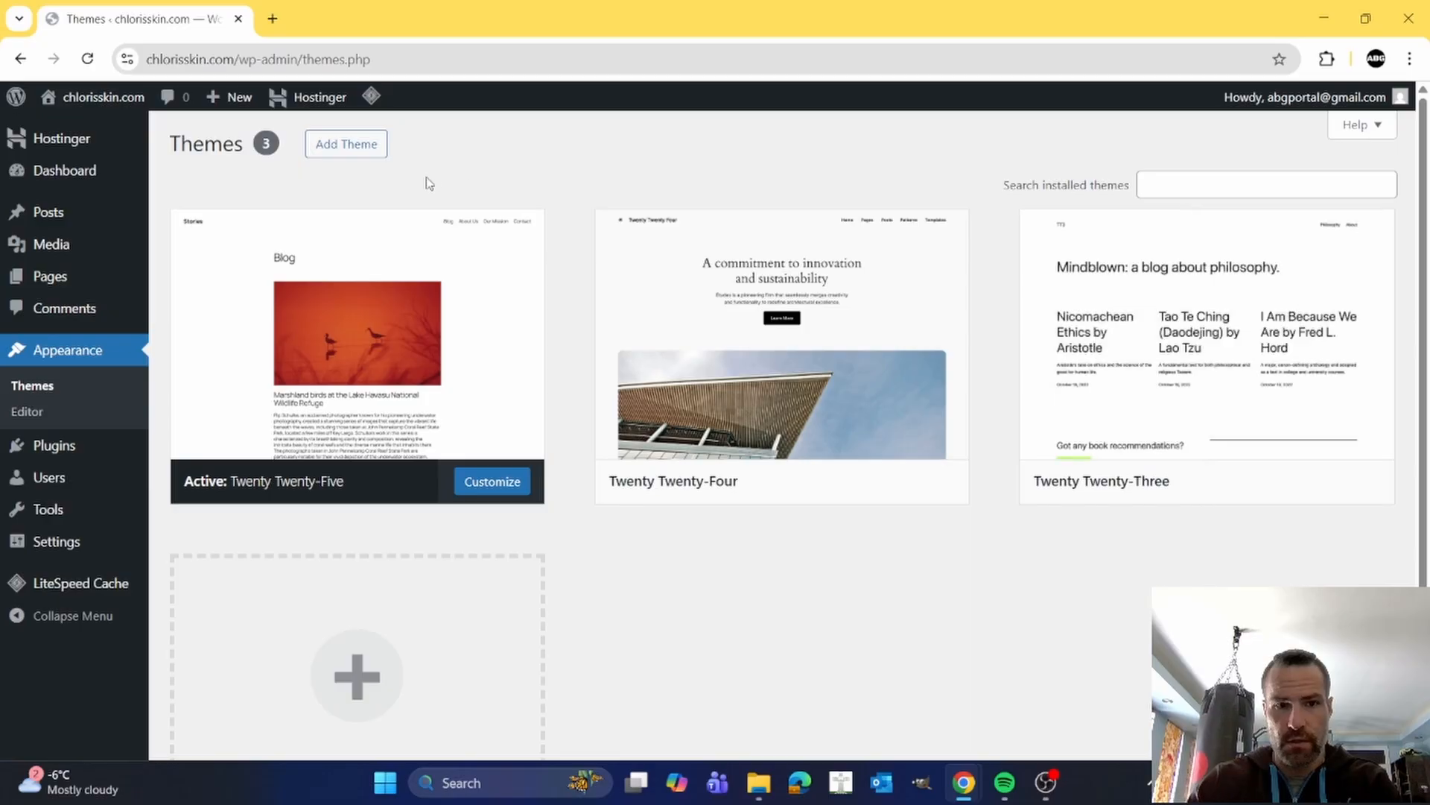
left_click(381, 150)
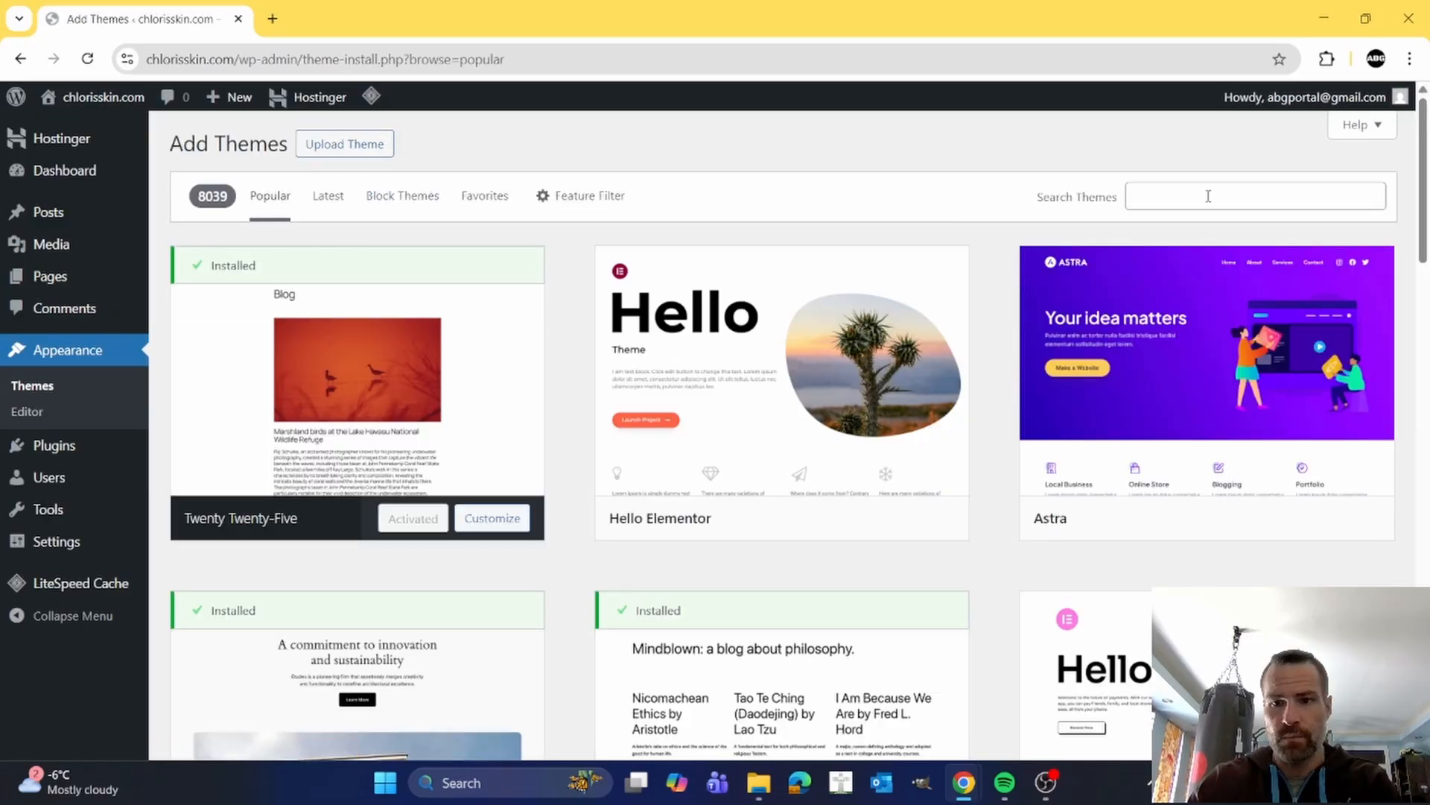
left_click(1205, 197)
type("olli")
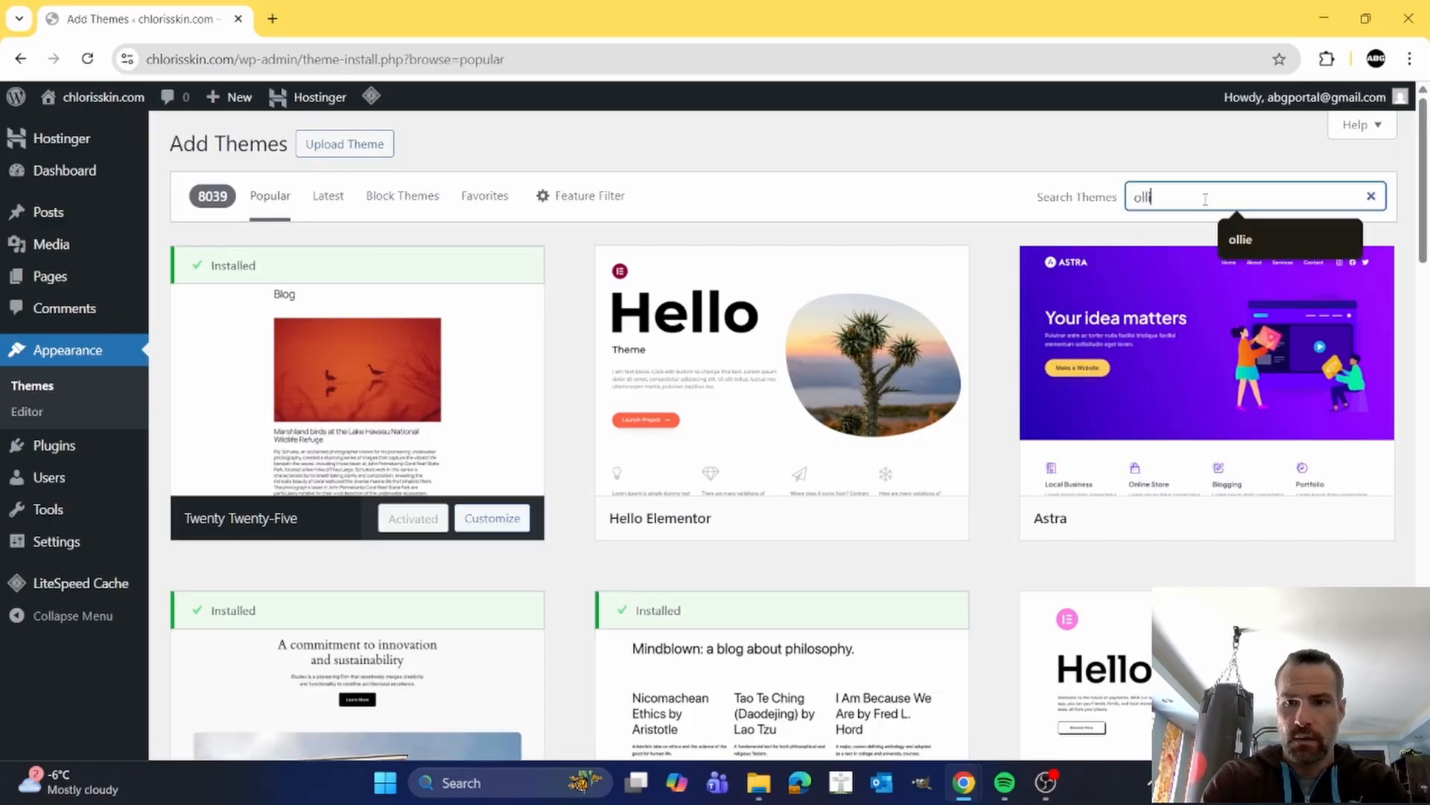
type("e")
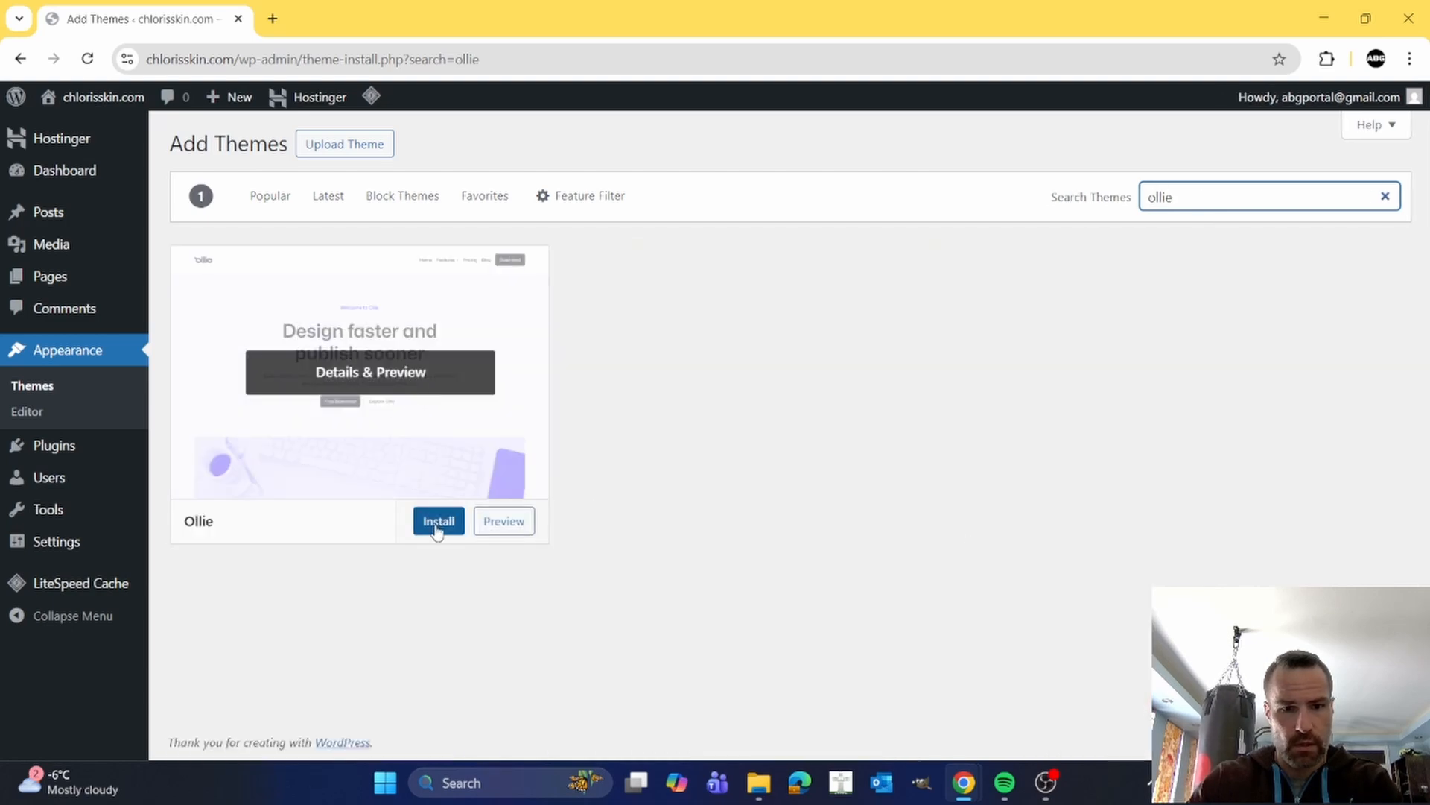
left_click(436, 522)
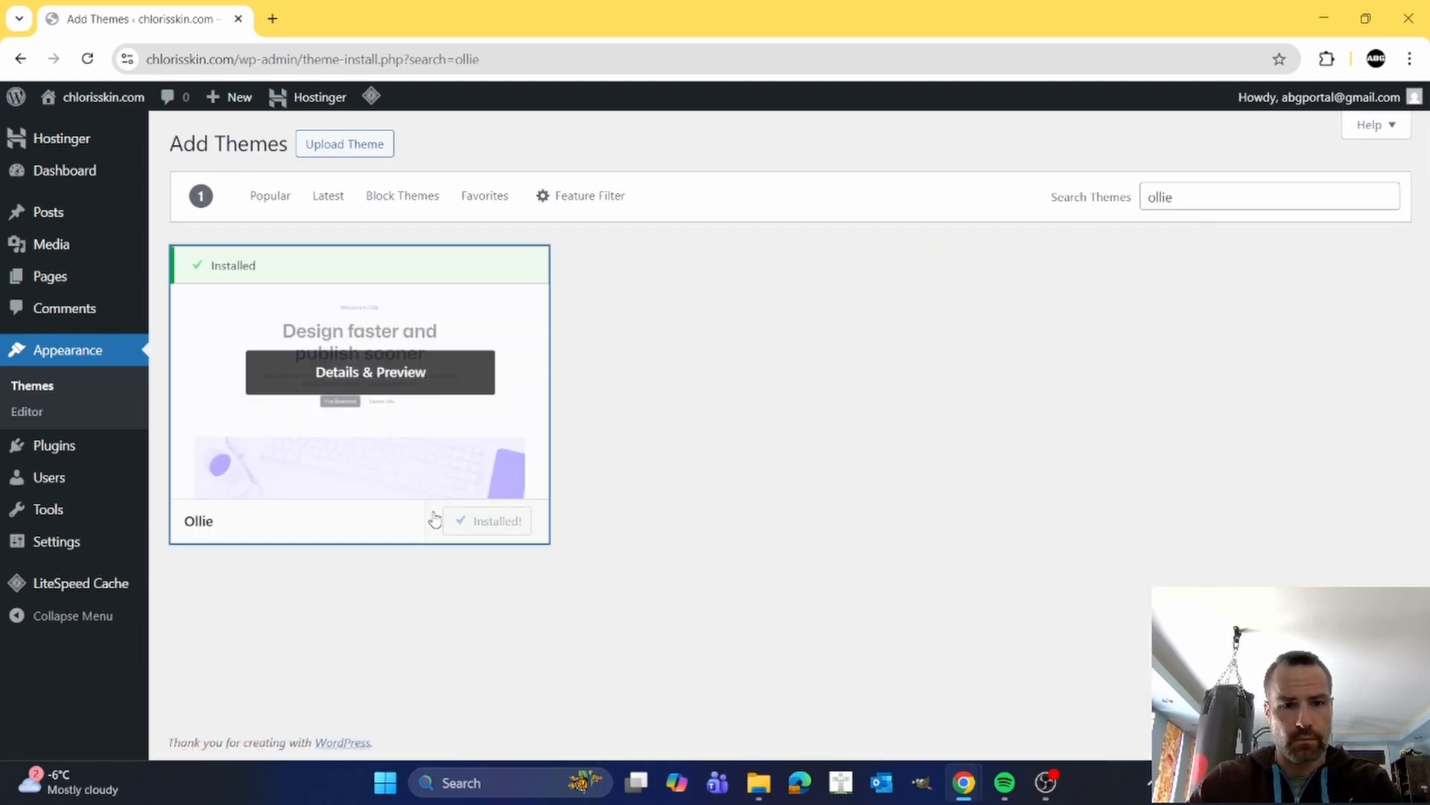
left_click(495, 524)
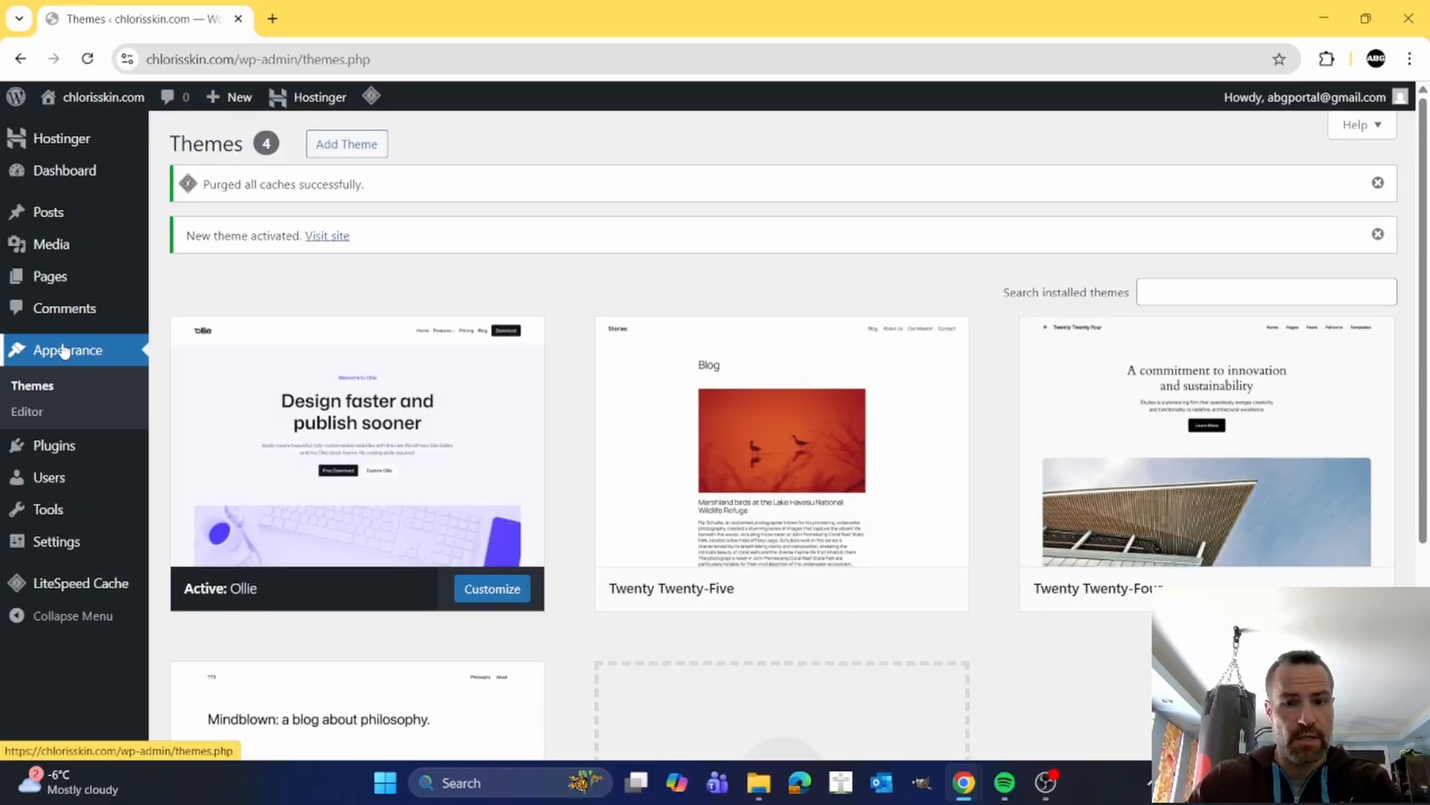
- Delete the inactive Twenty Twenty-Five theme from the installed themes
scroll(870, 514, "down", 1)
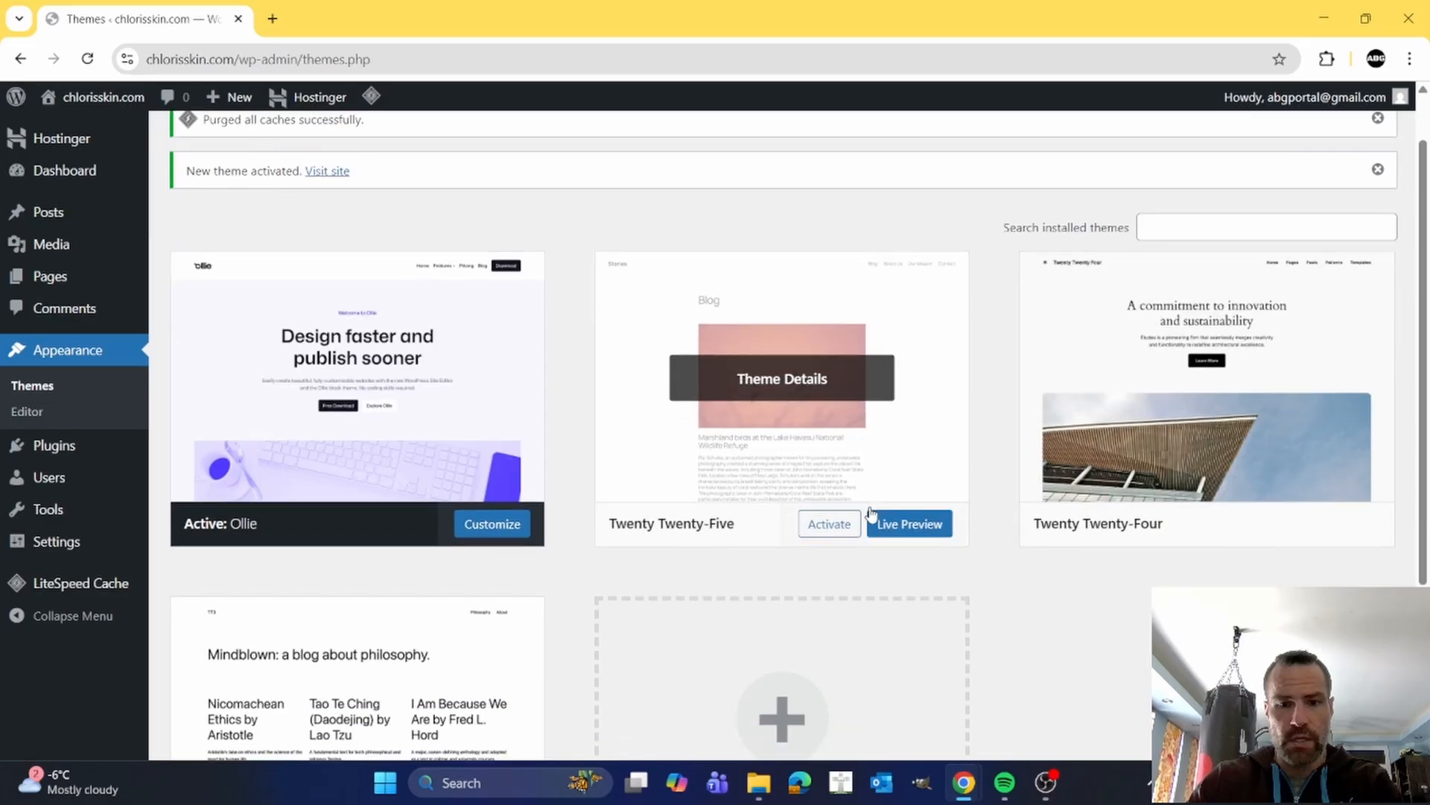
left_click(918, 424)
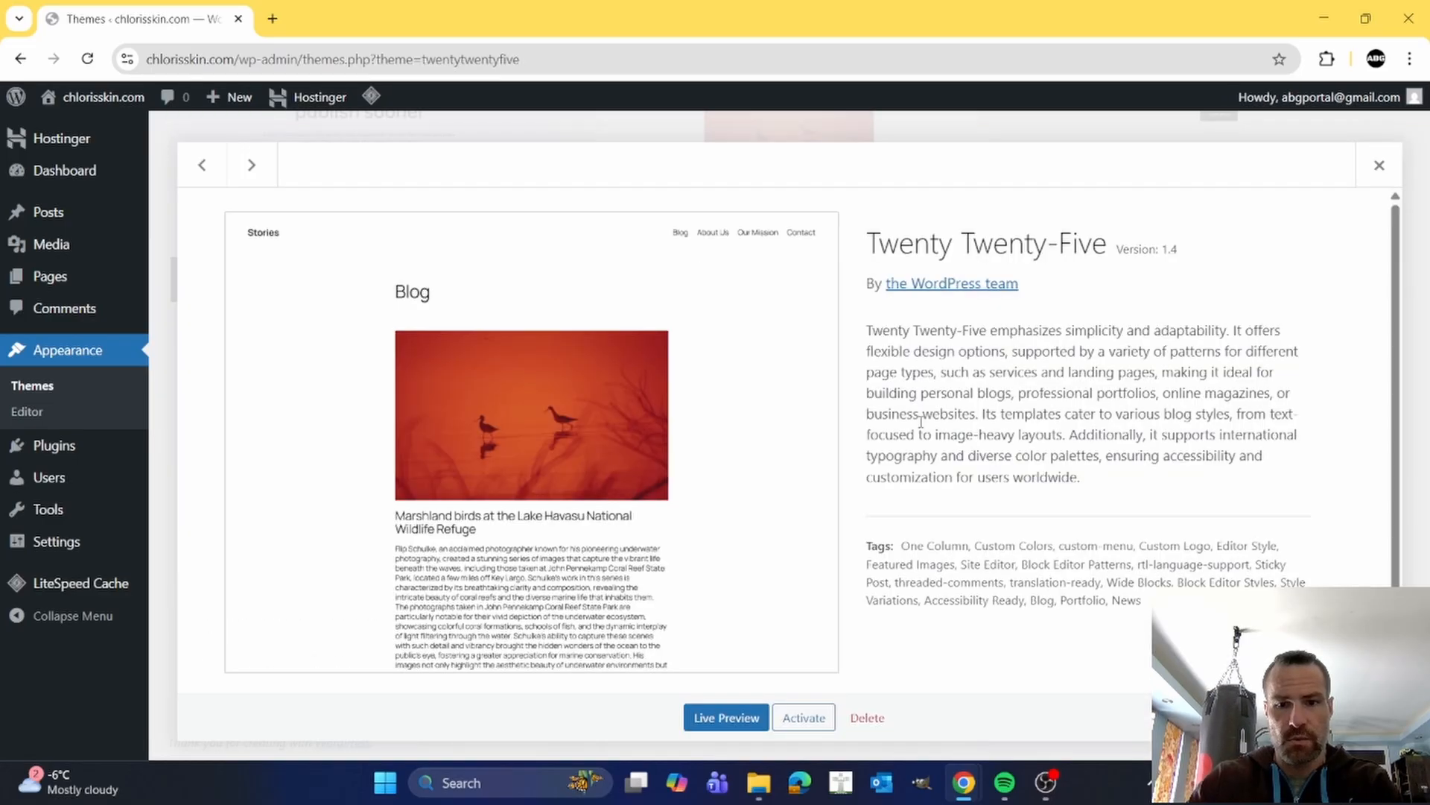
left_click(867, 718)
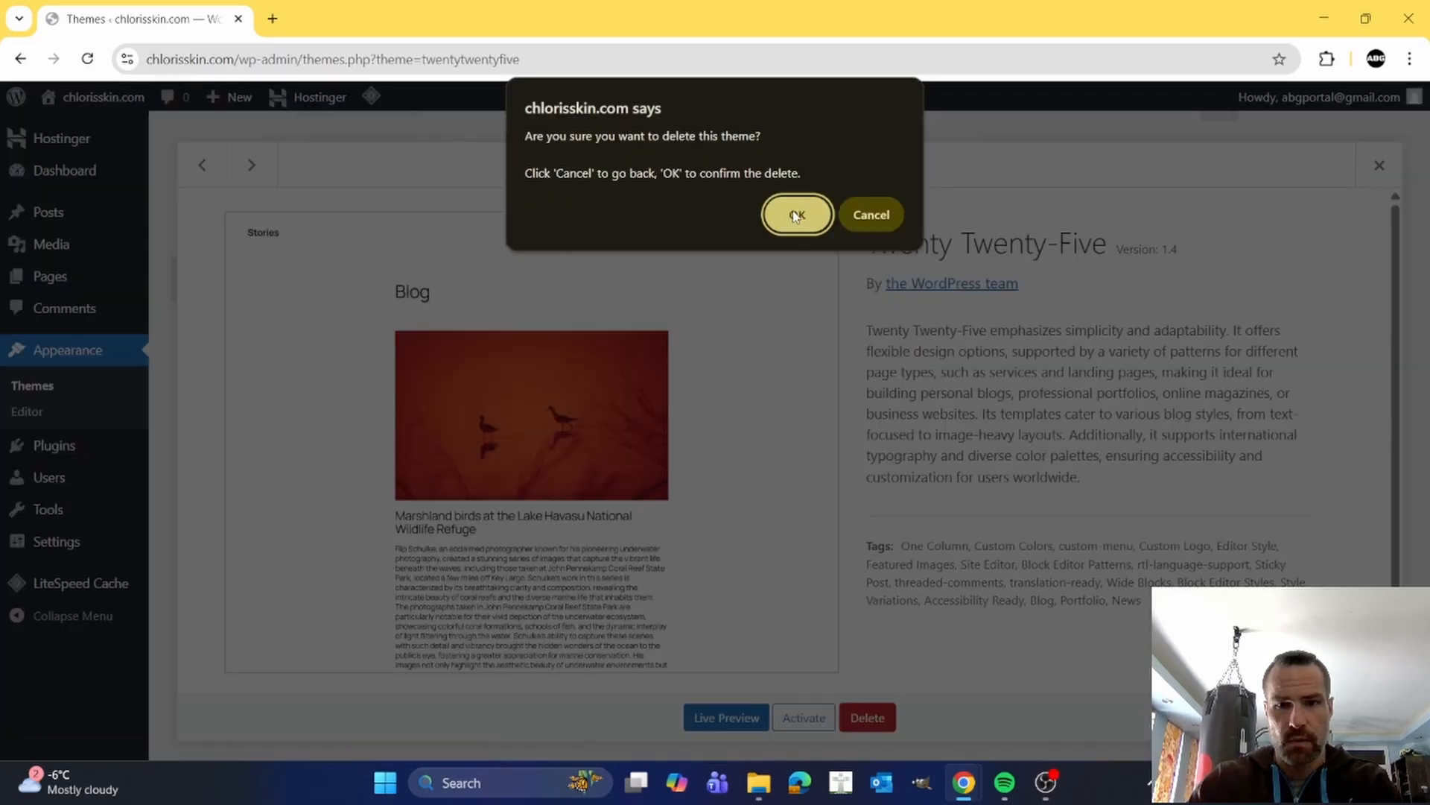
left_click(796, 216)
- Delete the inactive Twenty Twenty-Four theme from the installed themes
left_click(778, 249)
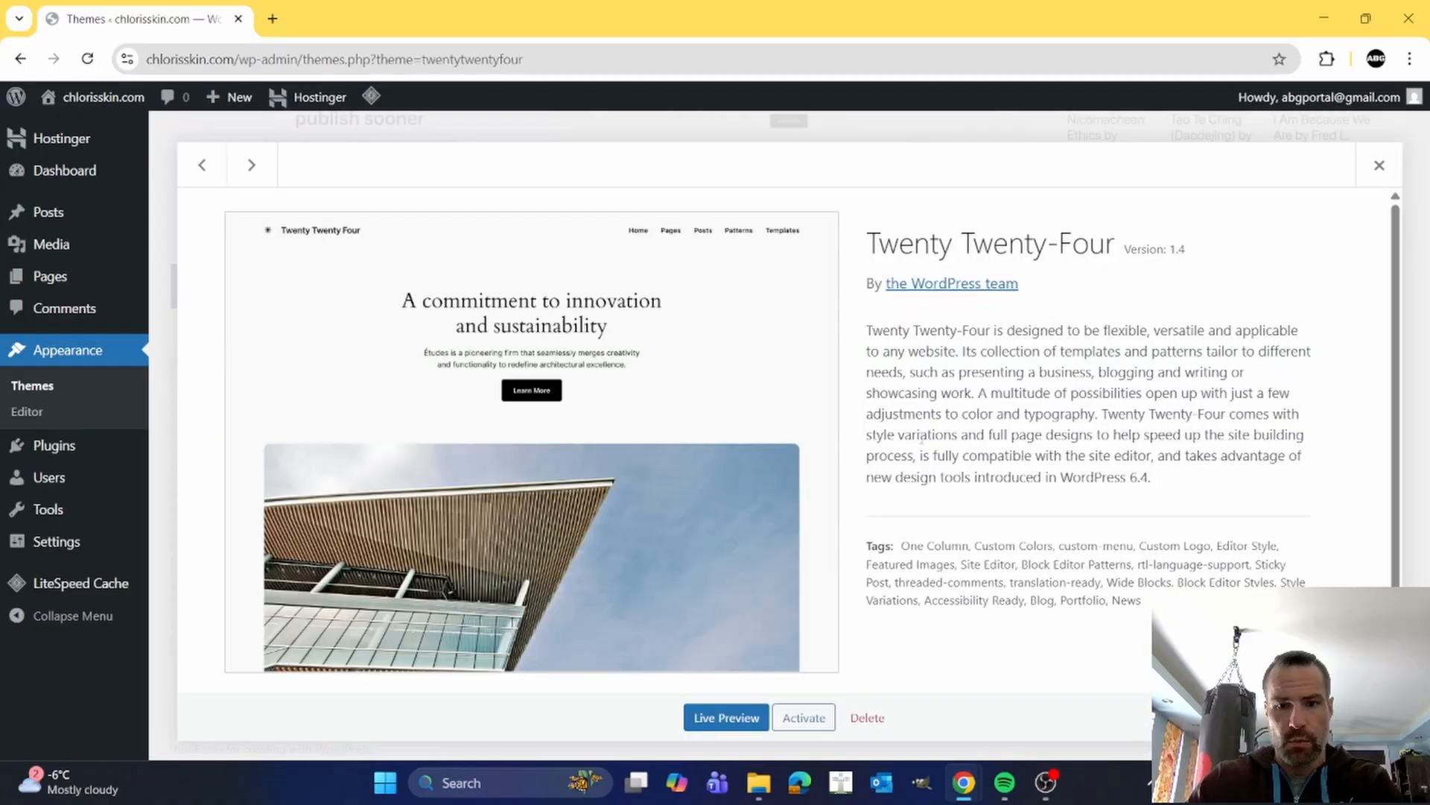
left_click(864, 719)
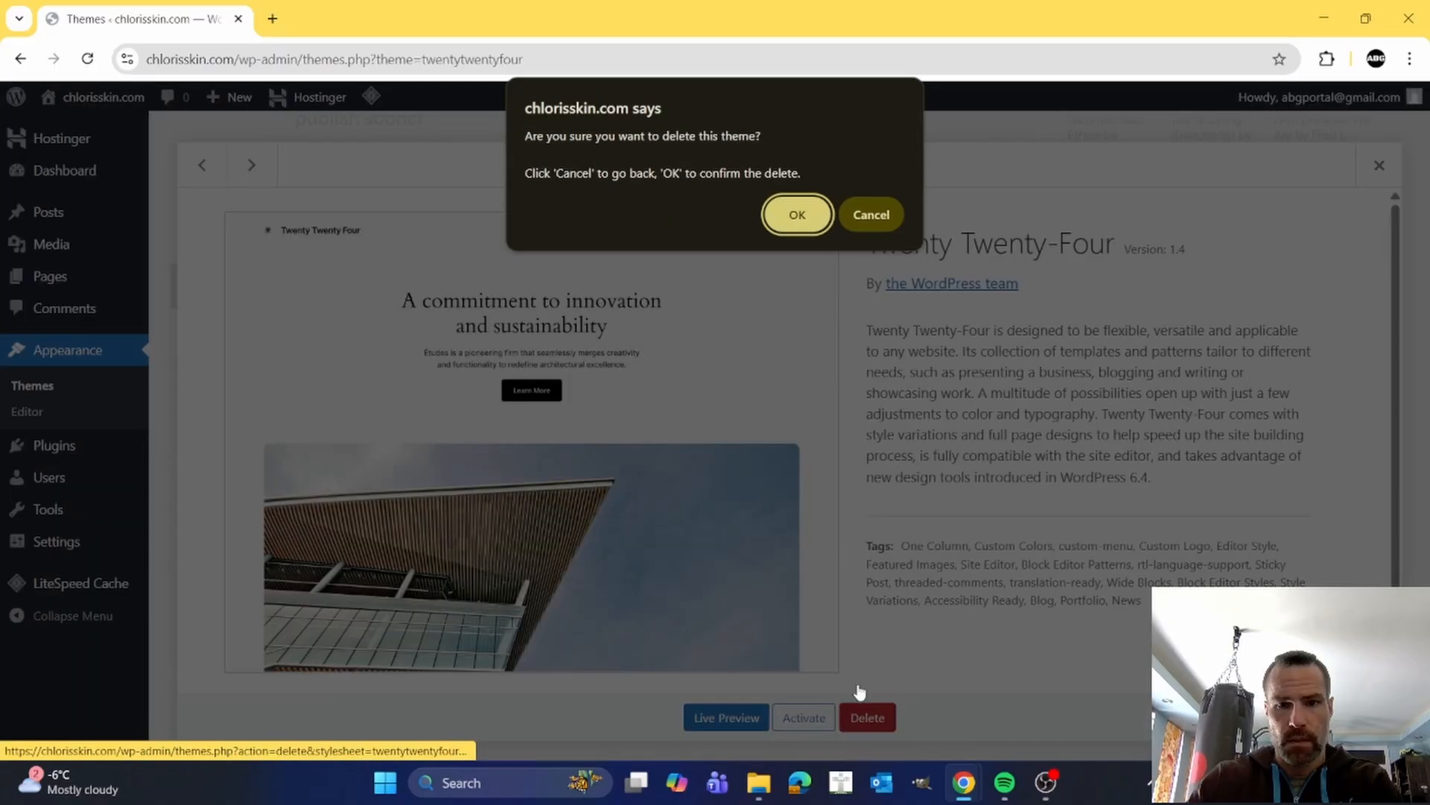
left_click(799, 214)
- Delete the inactive Twenty Twenty-Three theme from the installed themes
left_click(808, 514)
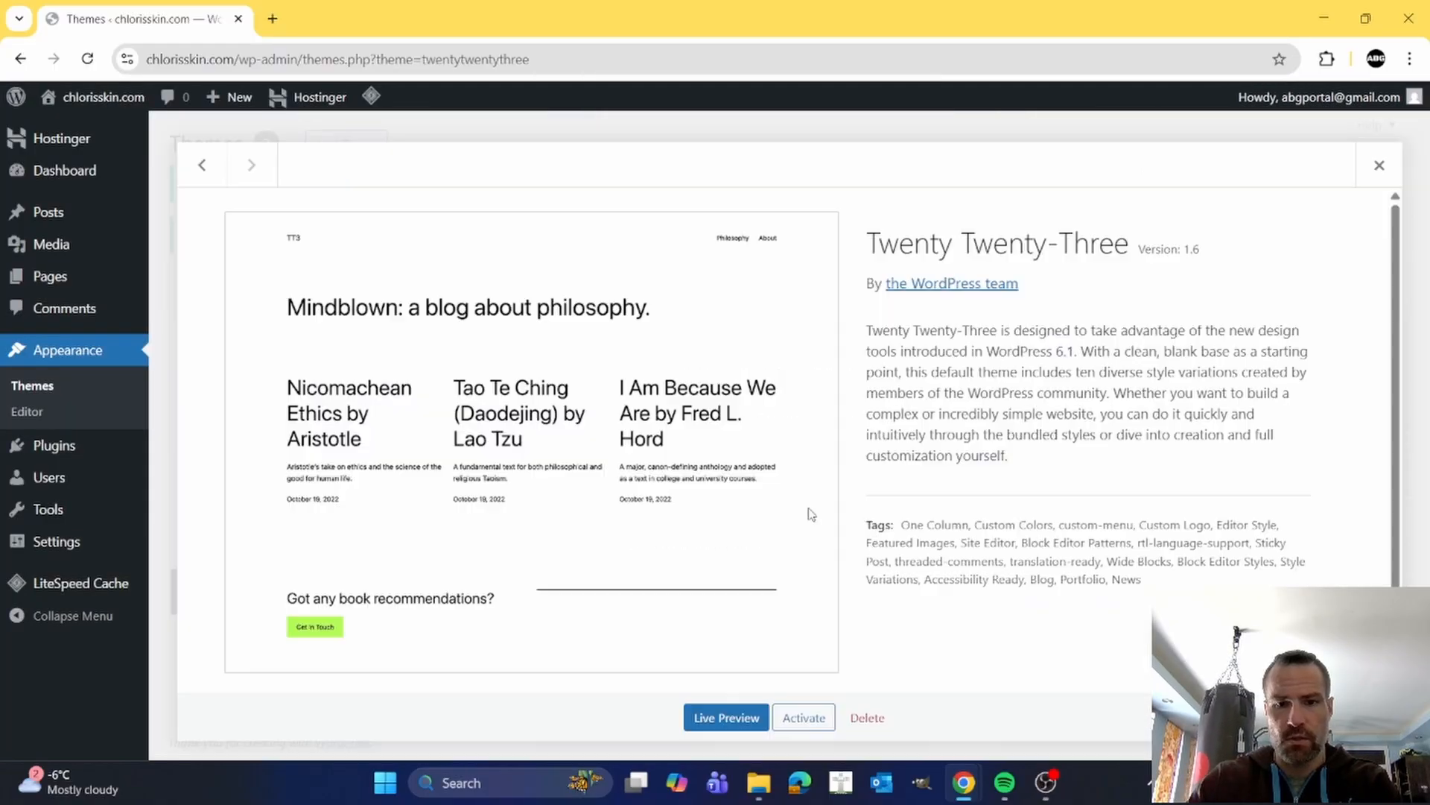
left_click(864, 719)
left_click(799, 214)
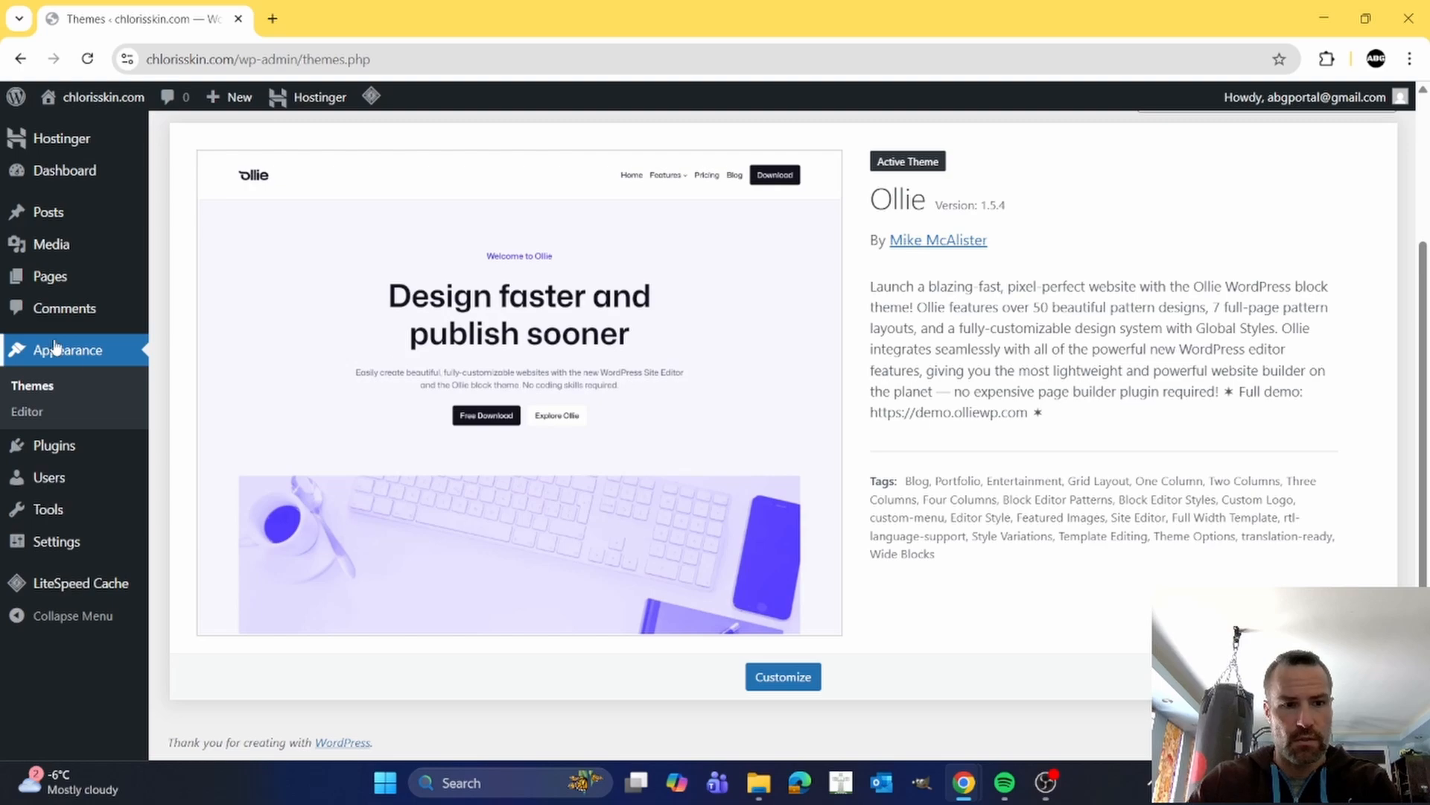
- Search the plugin directory for "greenshift", and install and activate Greenshift – animation and page builder blocks
mouse_move(66, 447)
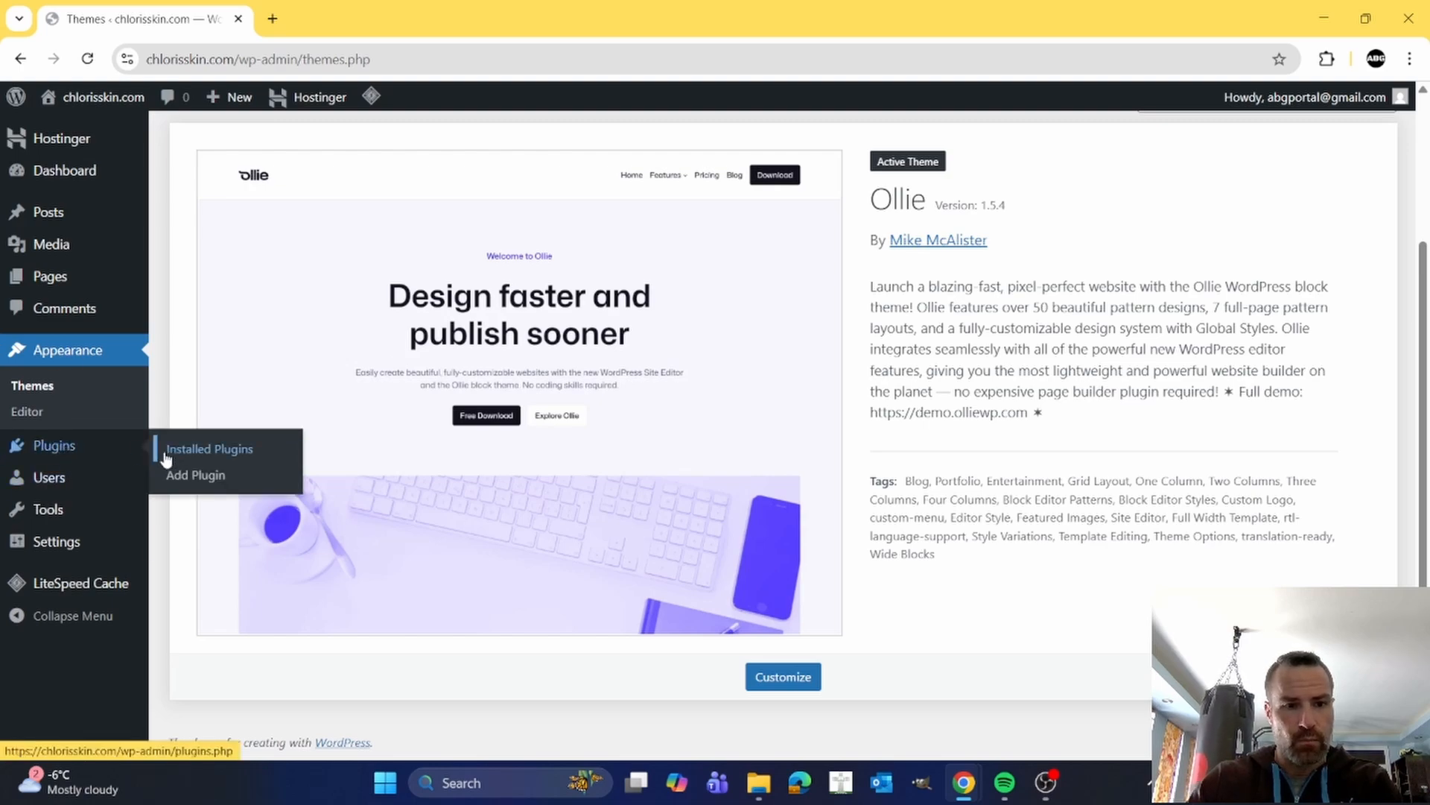
left_click(176, 475)
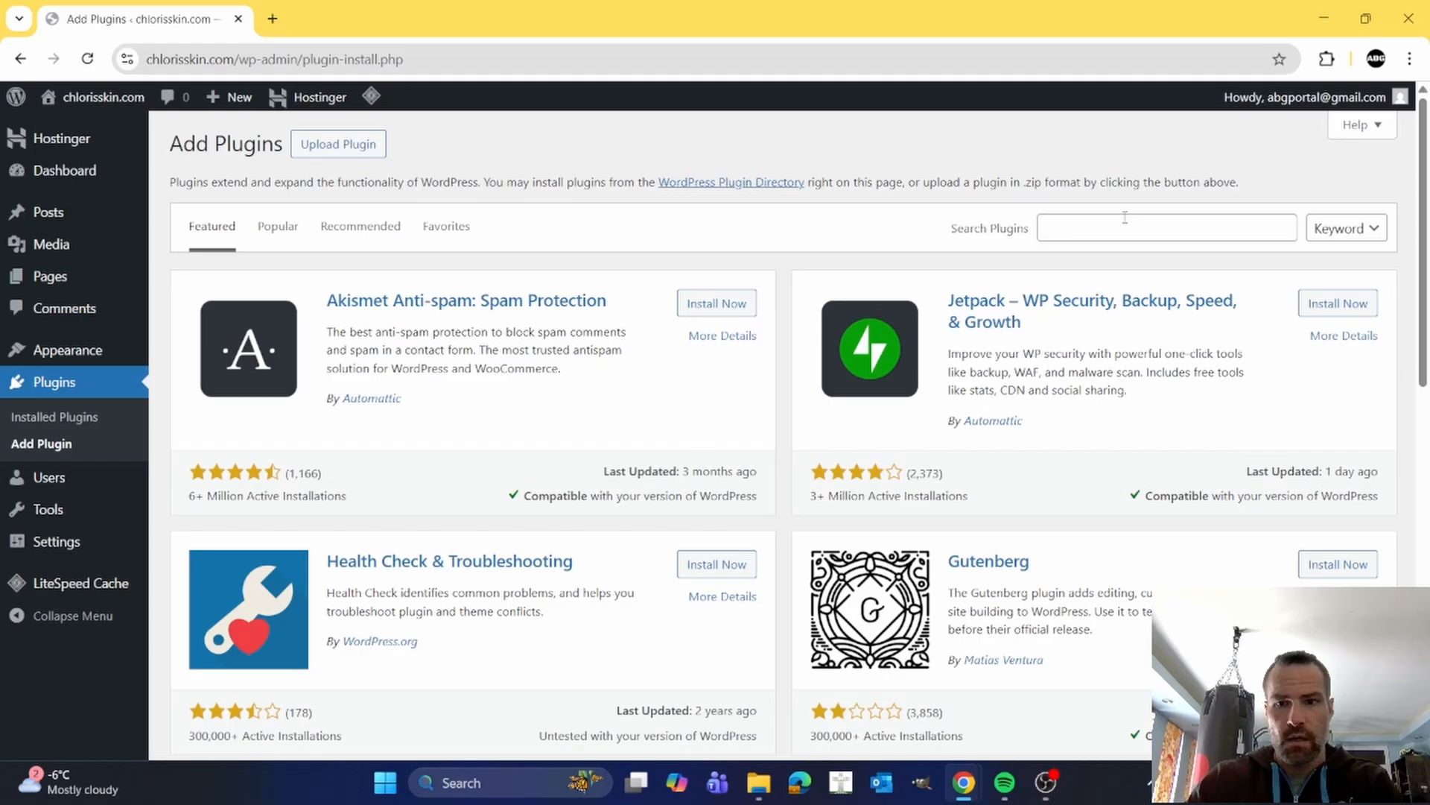
left_click(1122, 220)
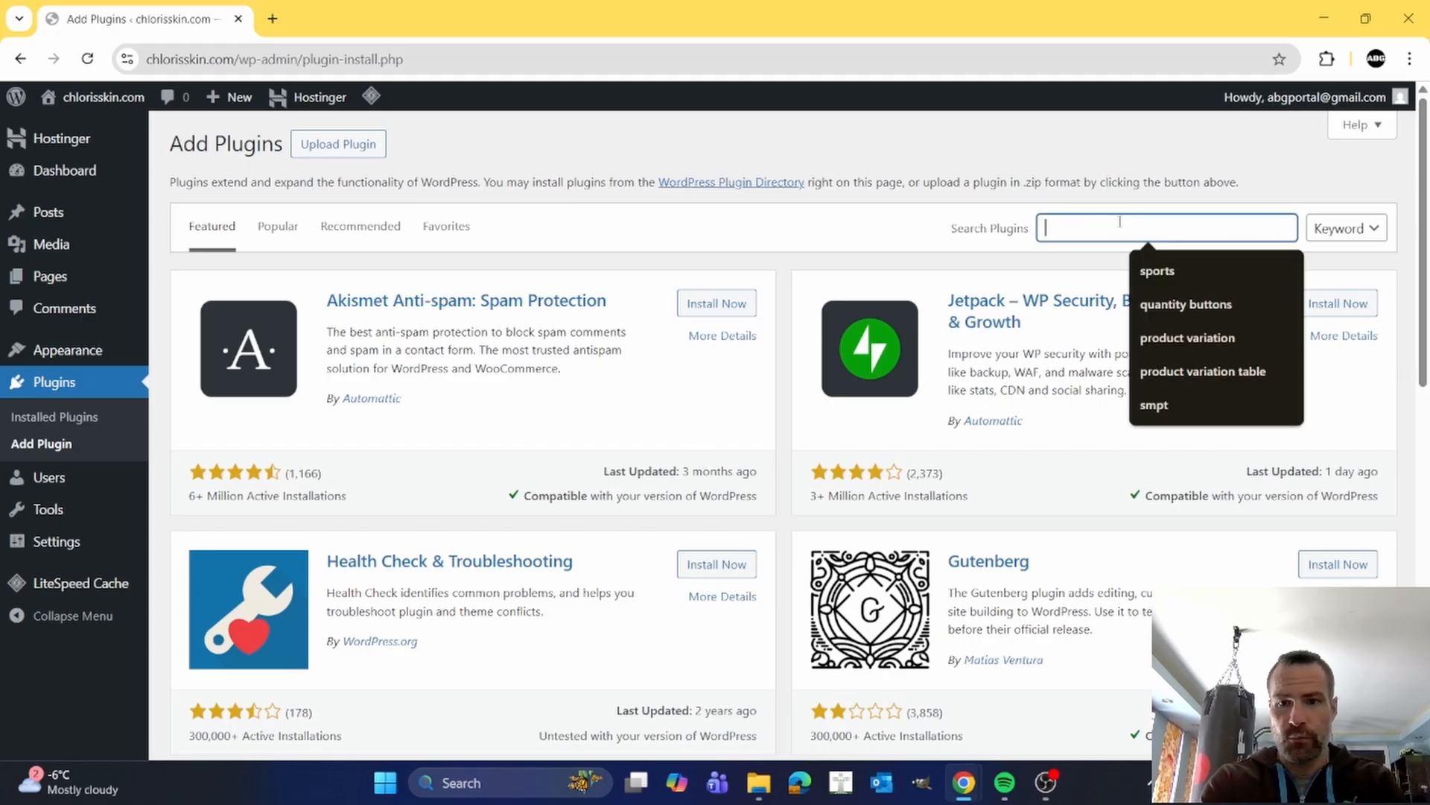
type("greenshift")
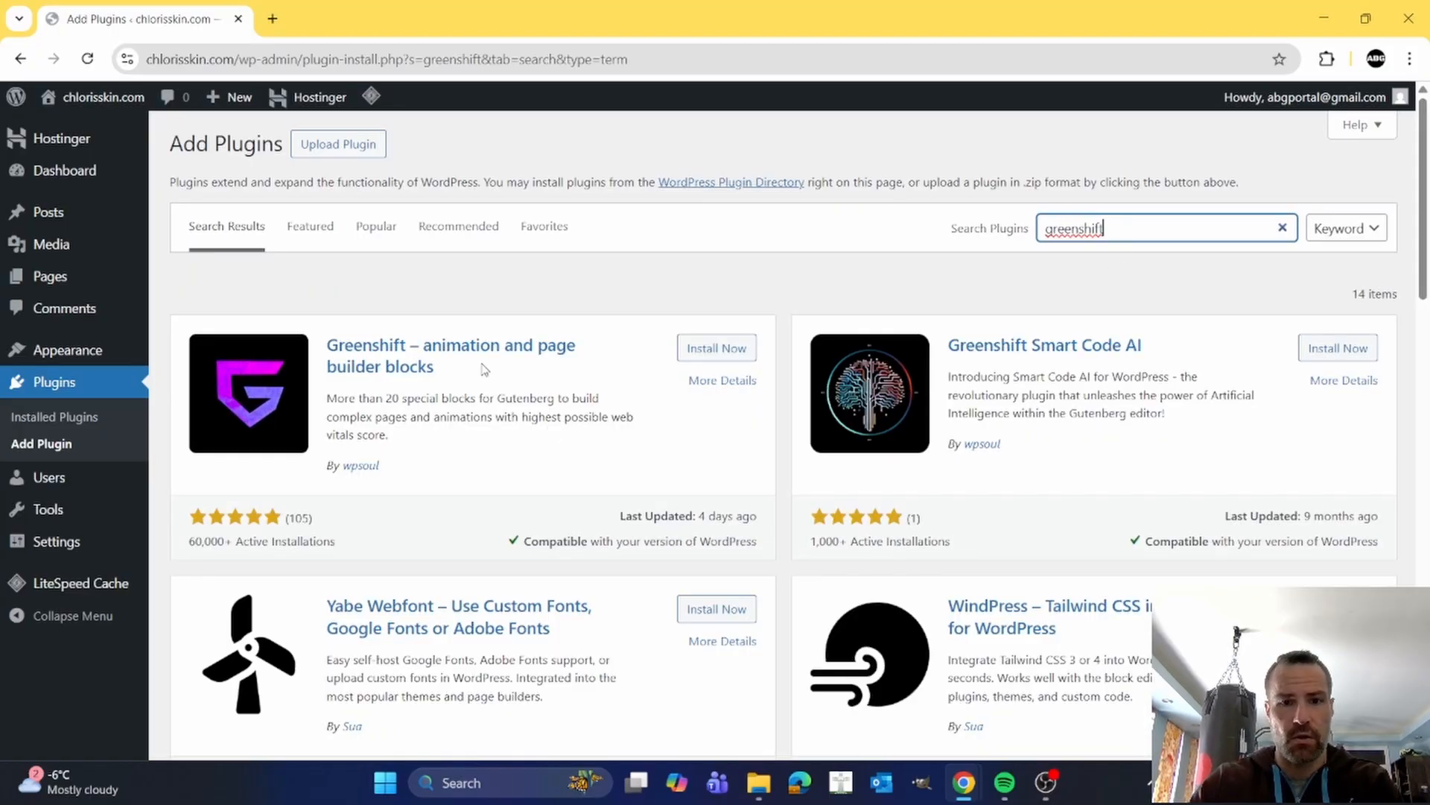
left_click(710, 356)
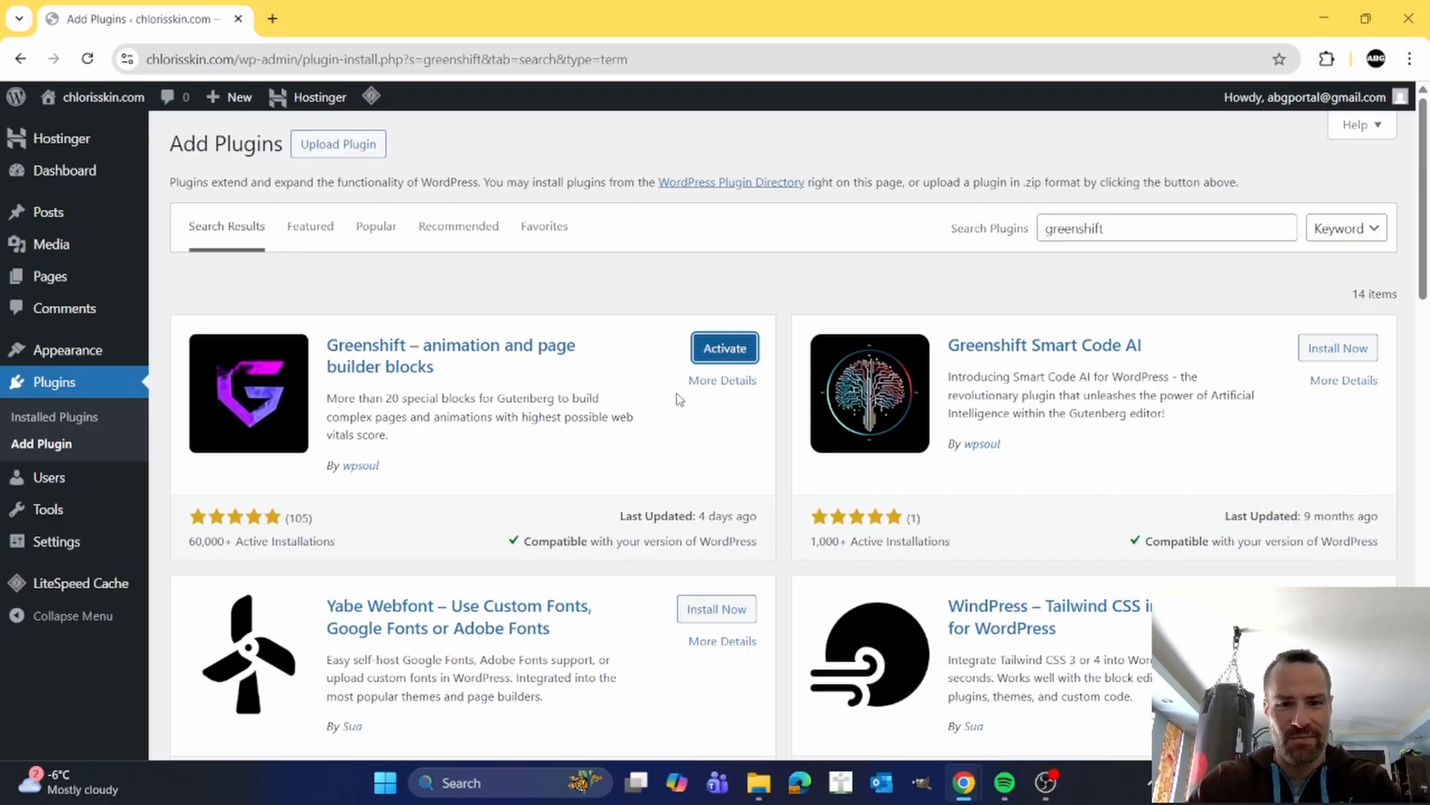
left_click(713, 354)
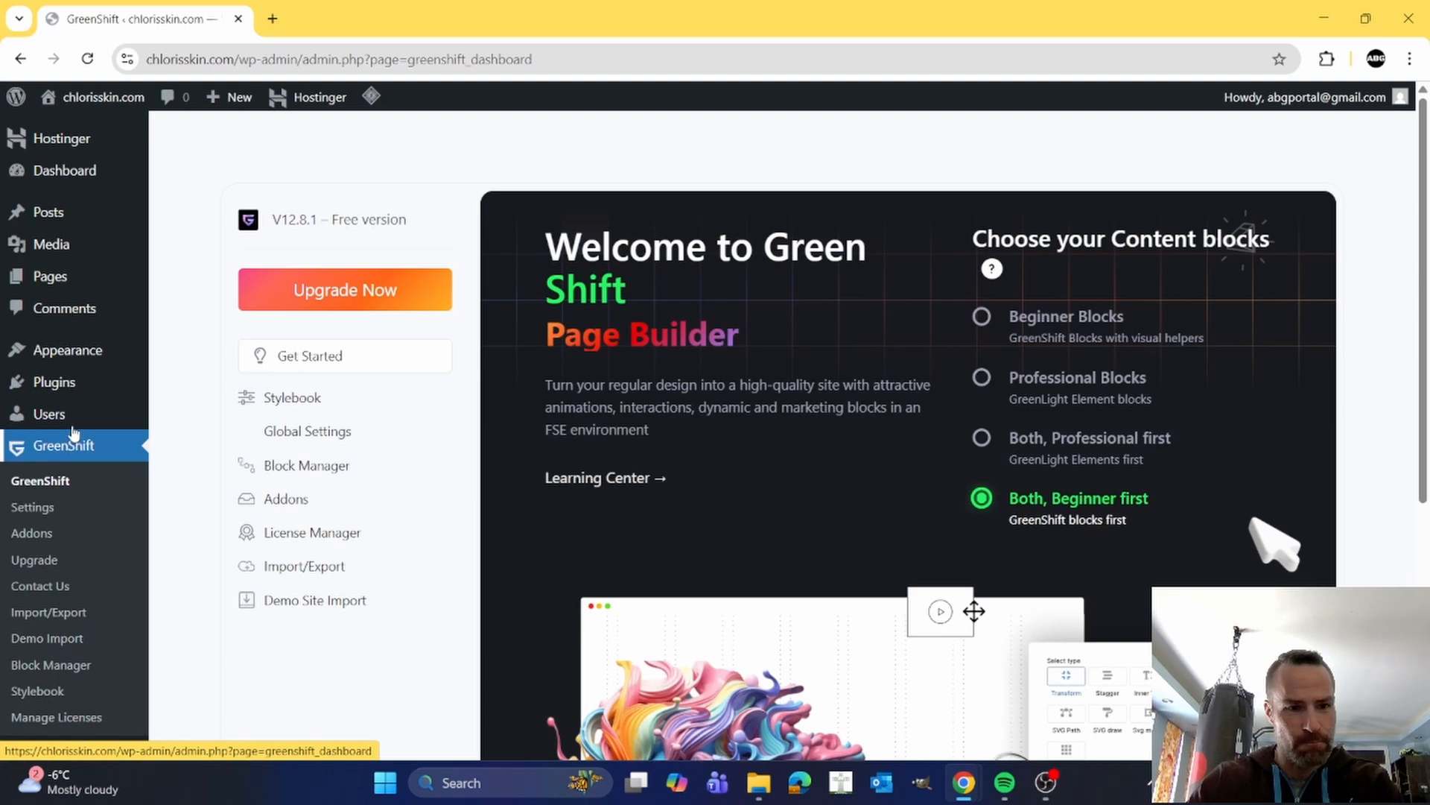
- Create a new page titled "Home", publish it and return to the page list
mouse_move(68, 389)
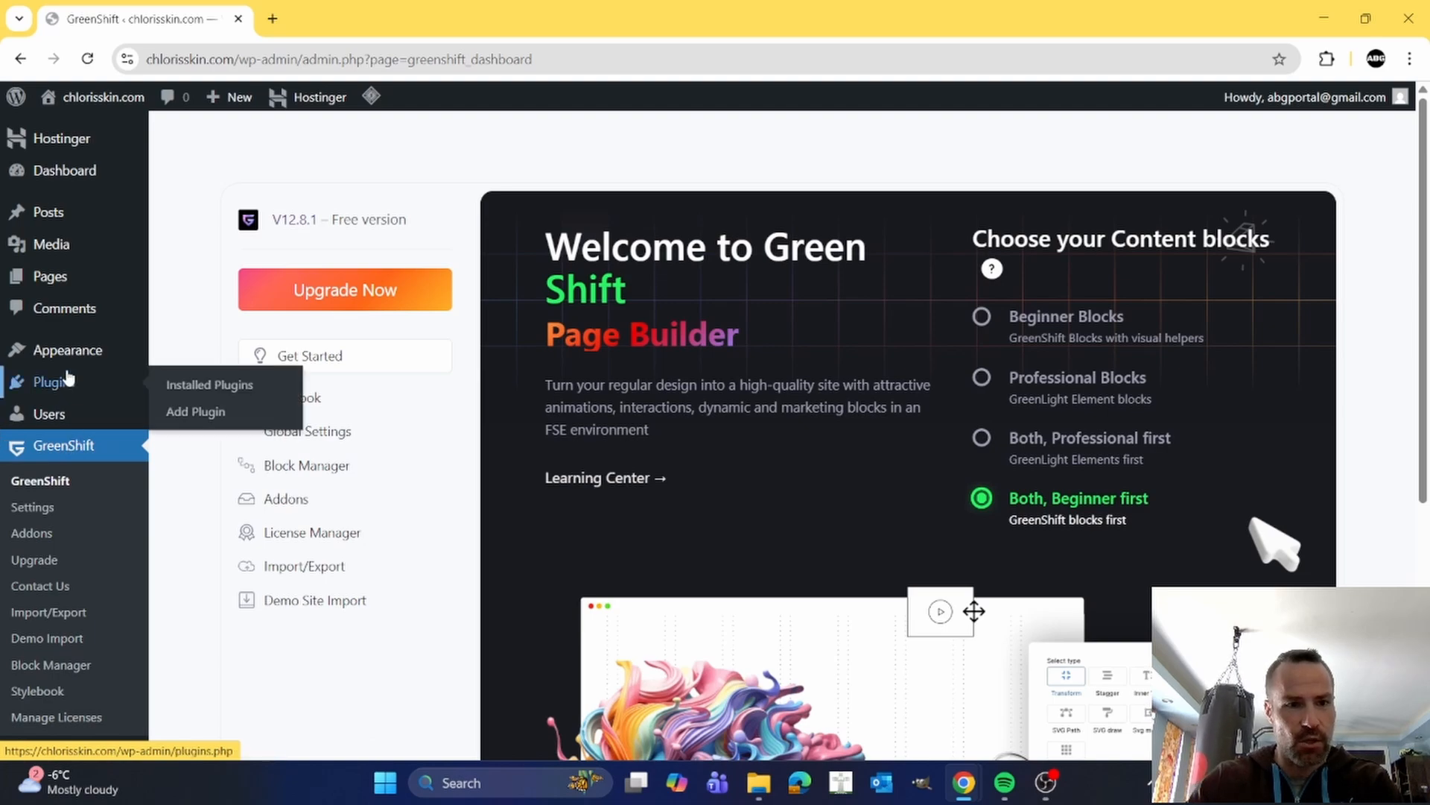
mouse_move(67, 361)
mouse_move(64, 276)
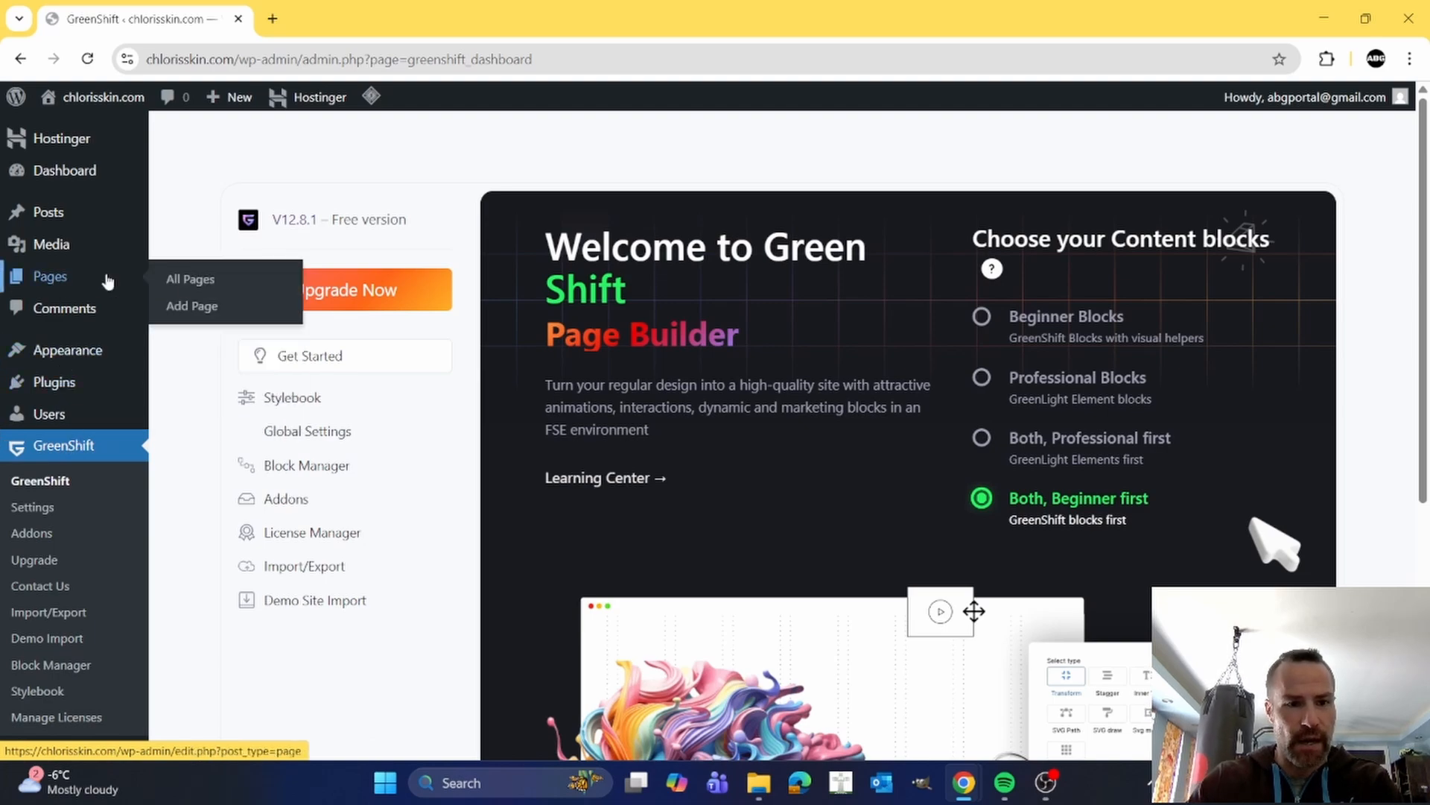
left_click(179, 277)
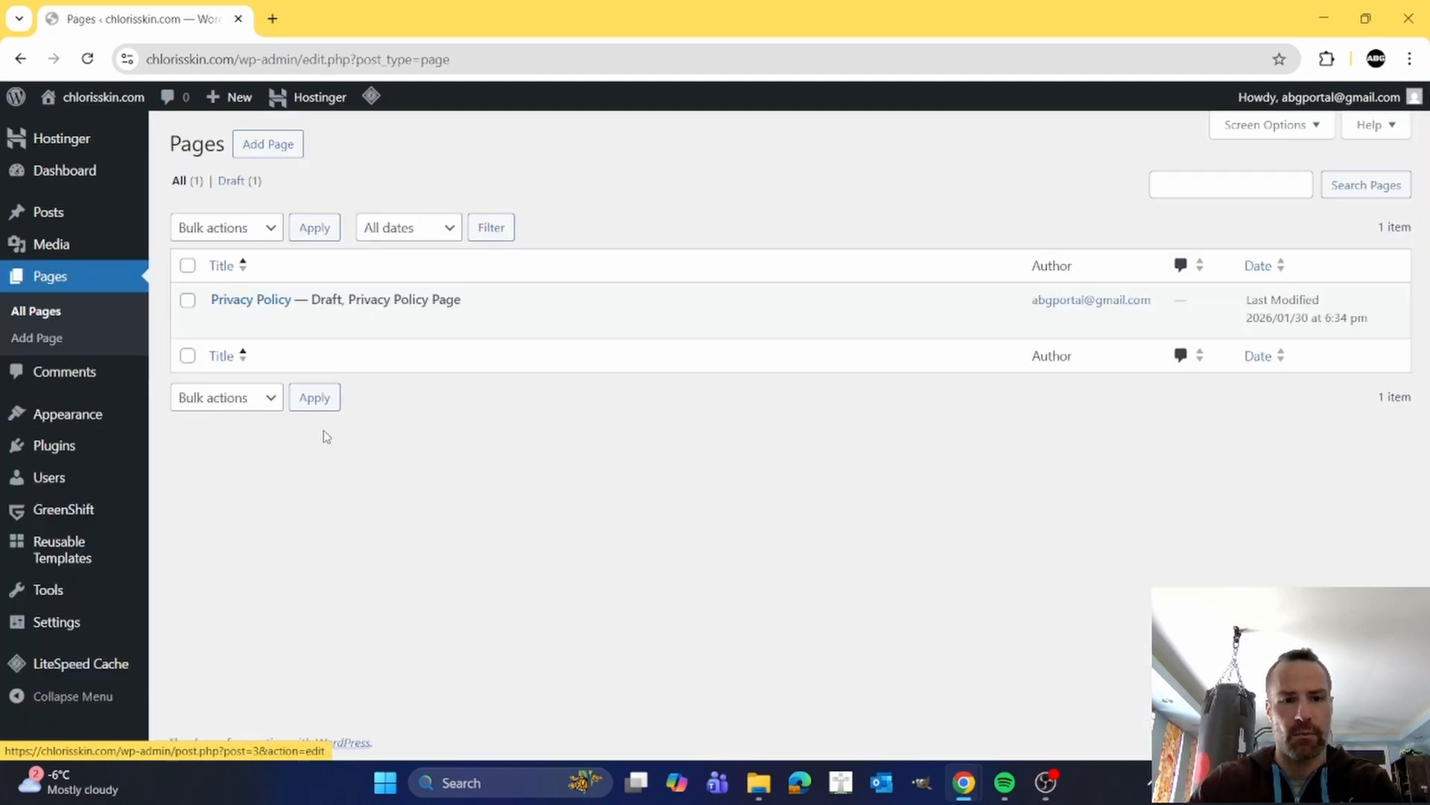
left_click(274, 148)
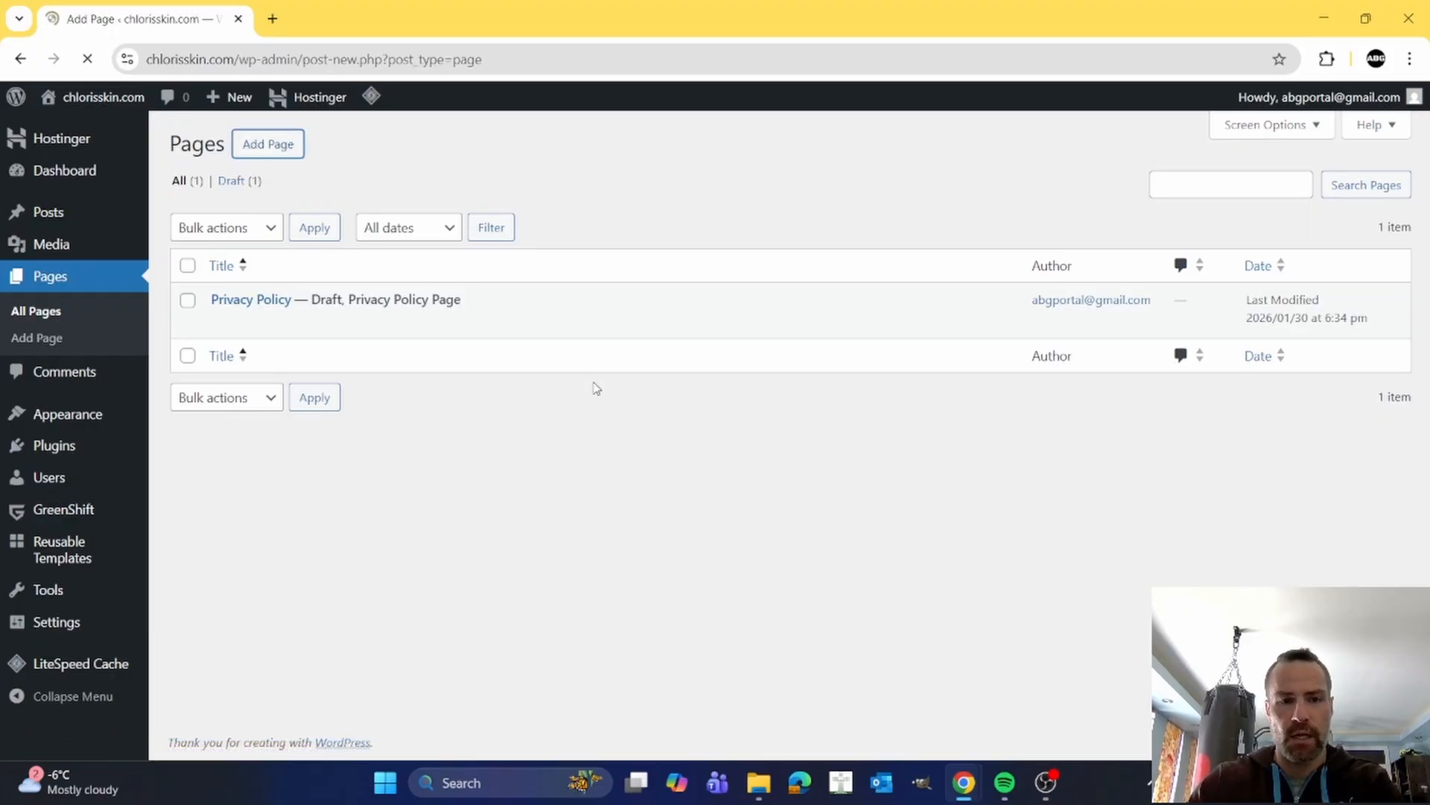
type("Home")
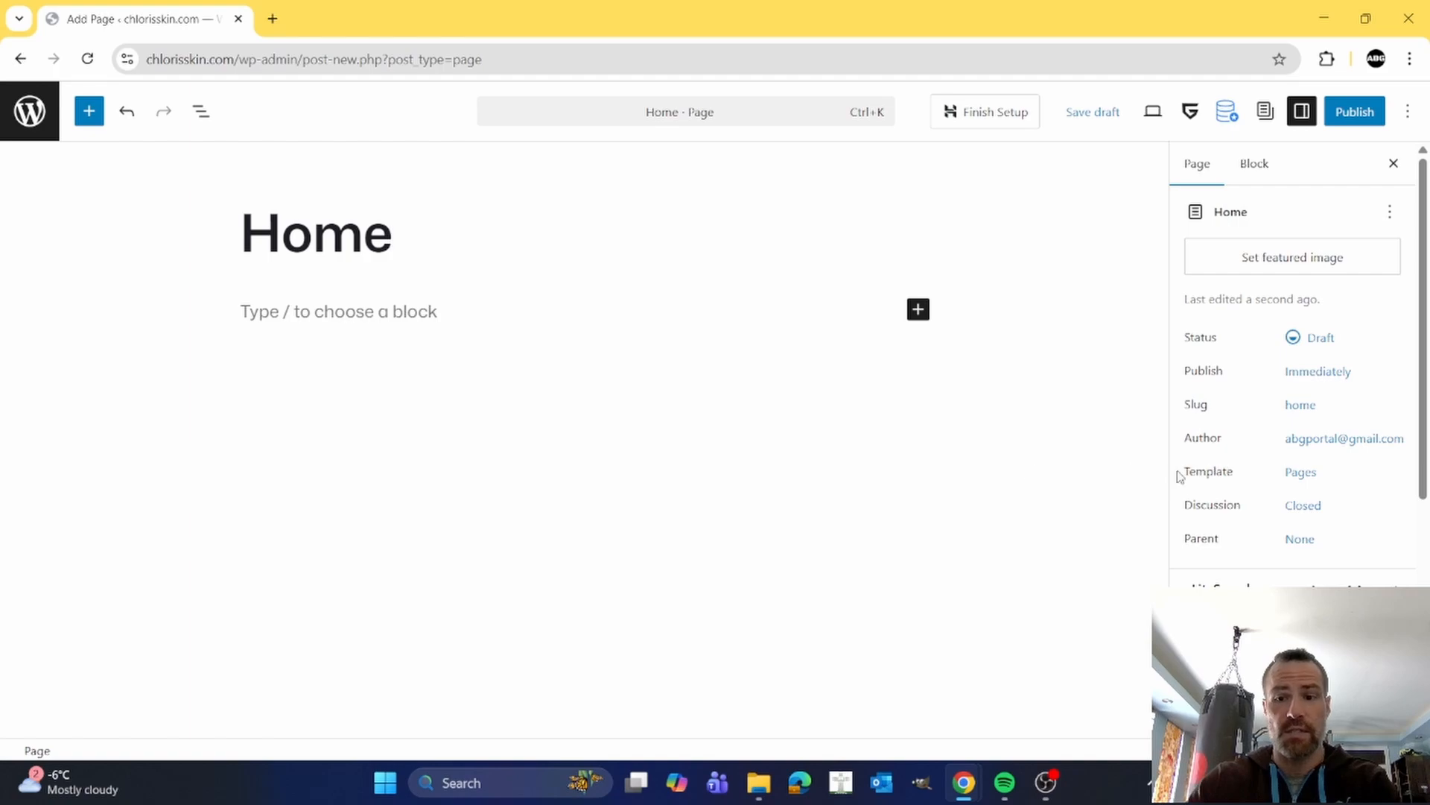
left_click(1355, 111)
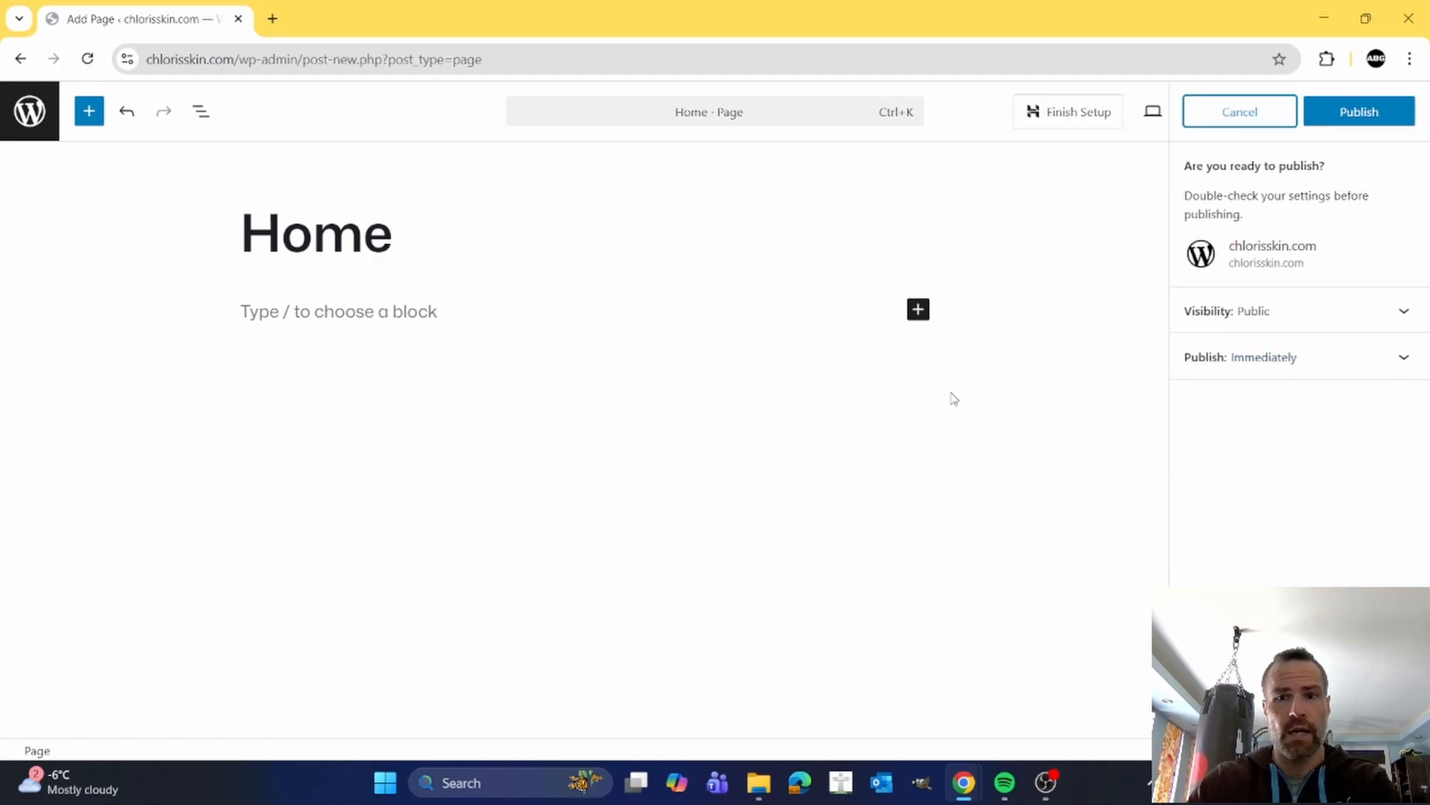
left_click(1341, 123)
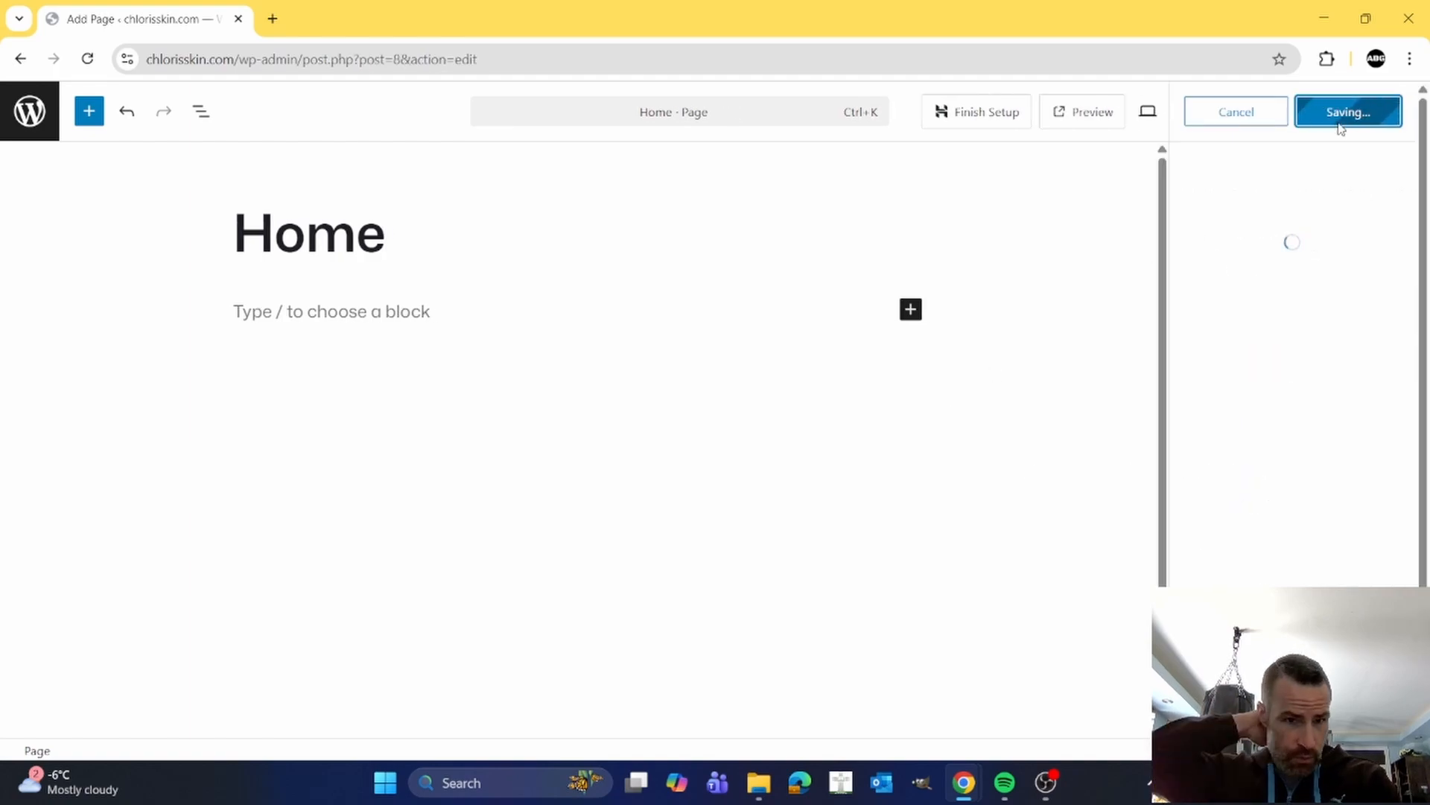
left_click(30, 111)
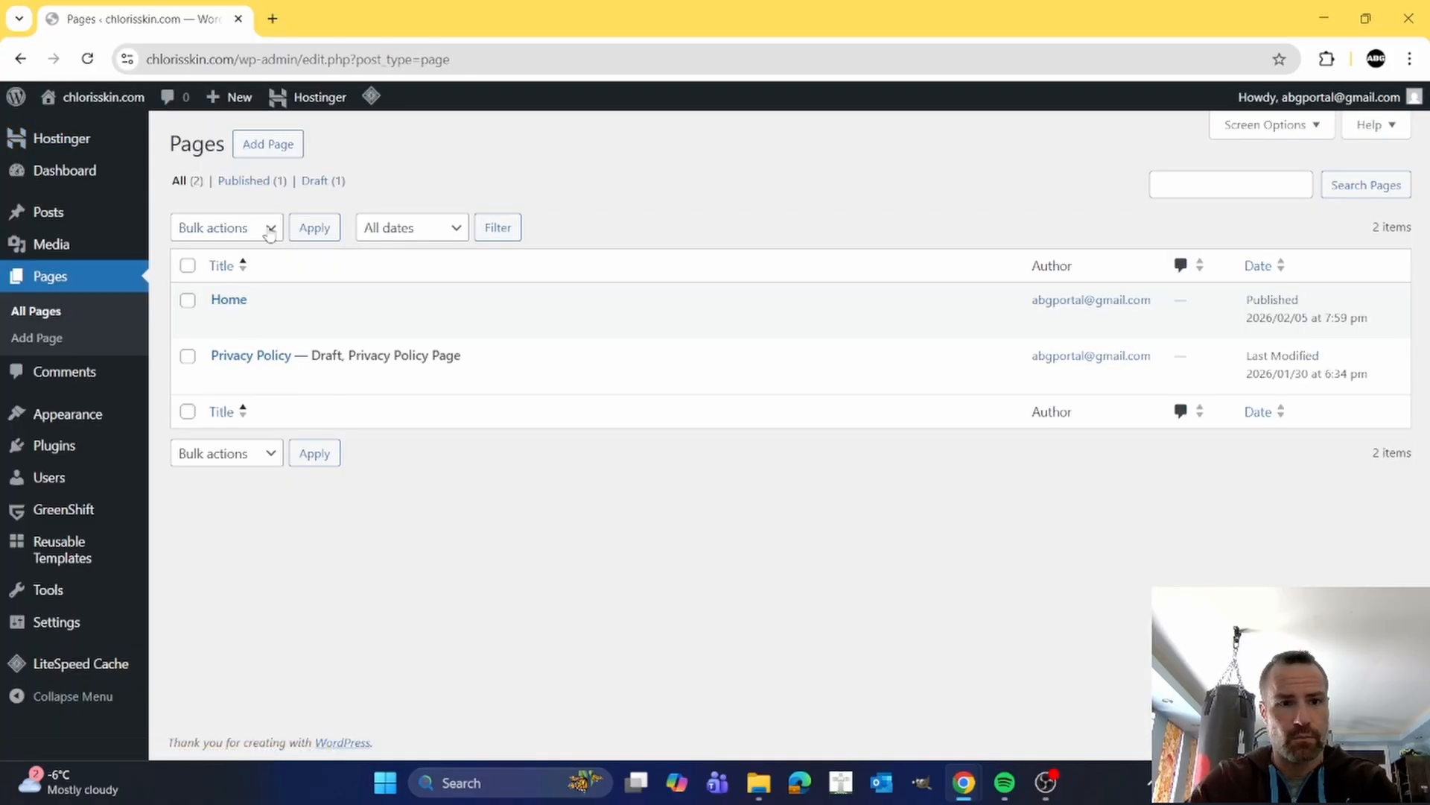
- Create a new page titled "FAQ", publish it and return to the page list
left_click(268, 144)
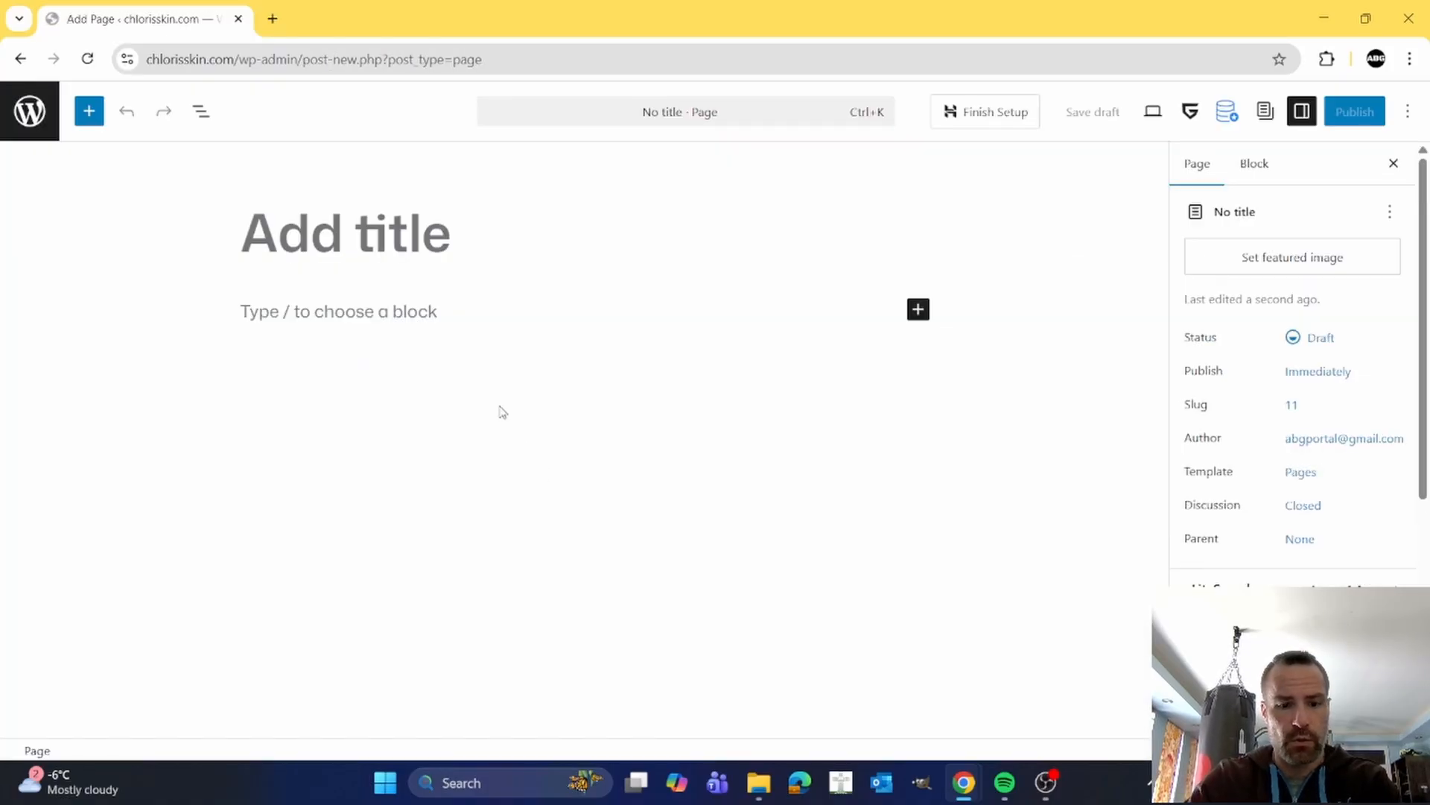
type("FAQ")
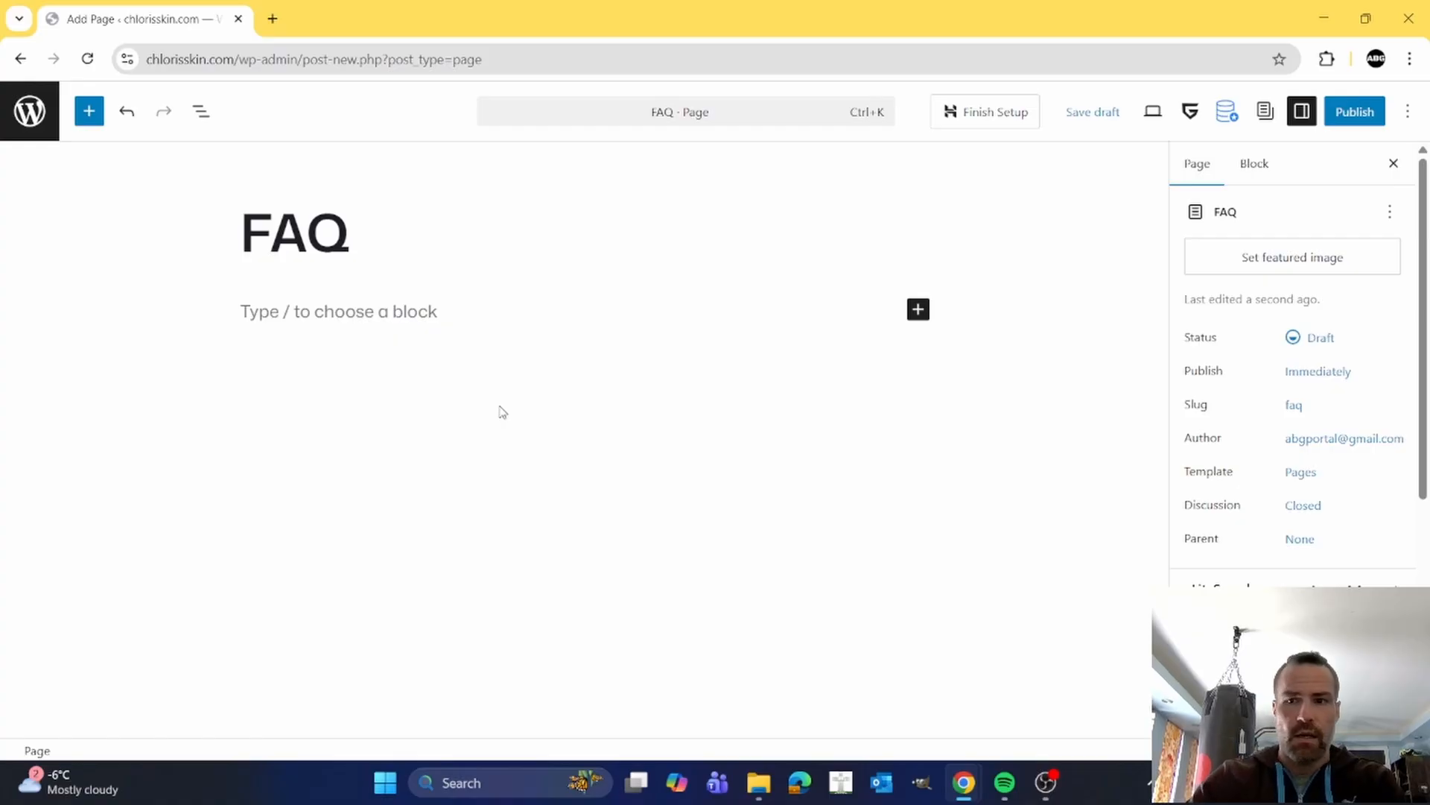
left_click(1355, 113)
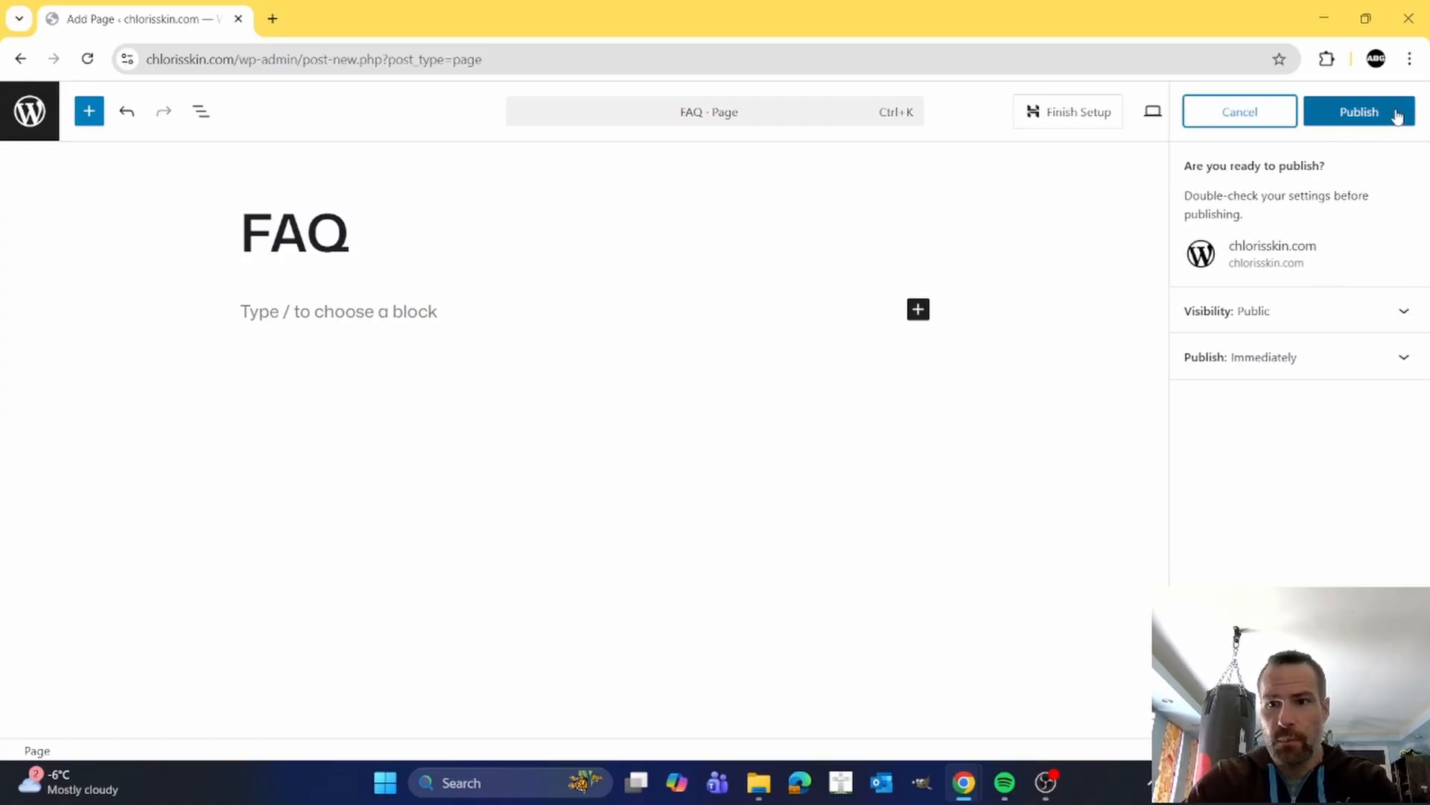
left_click(1367, 114)
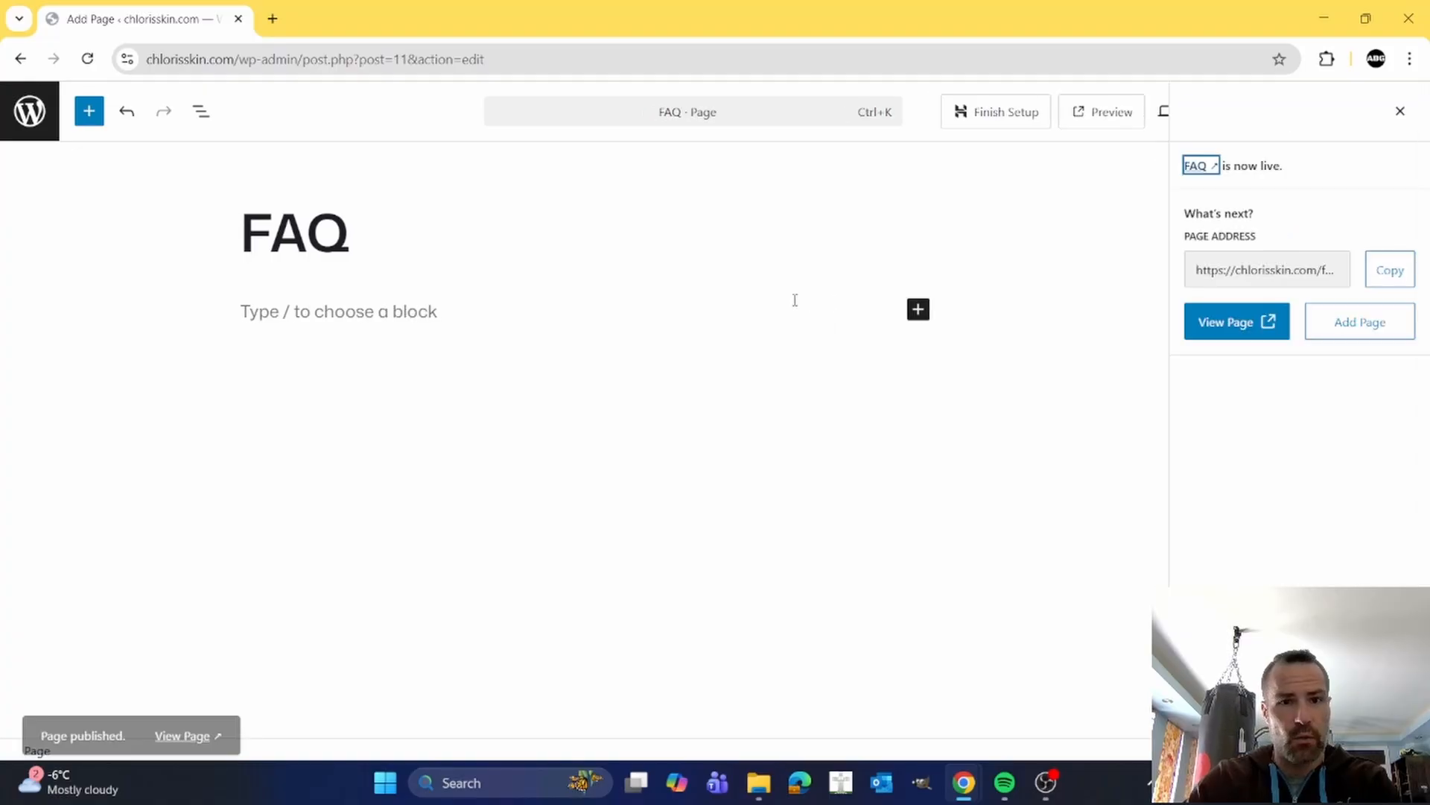
left_click(28, 119)
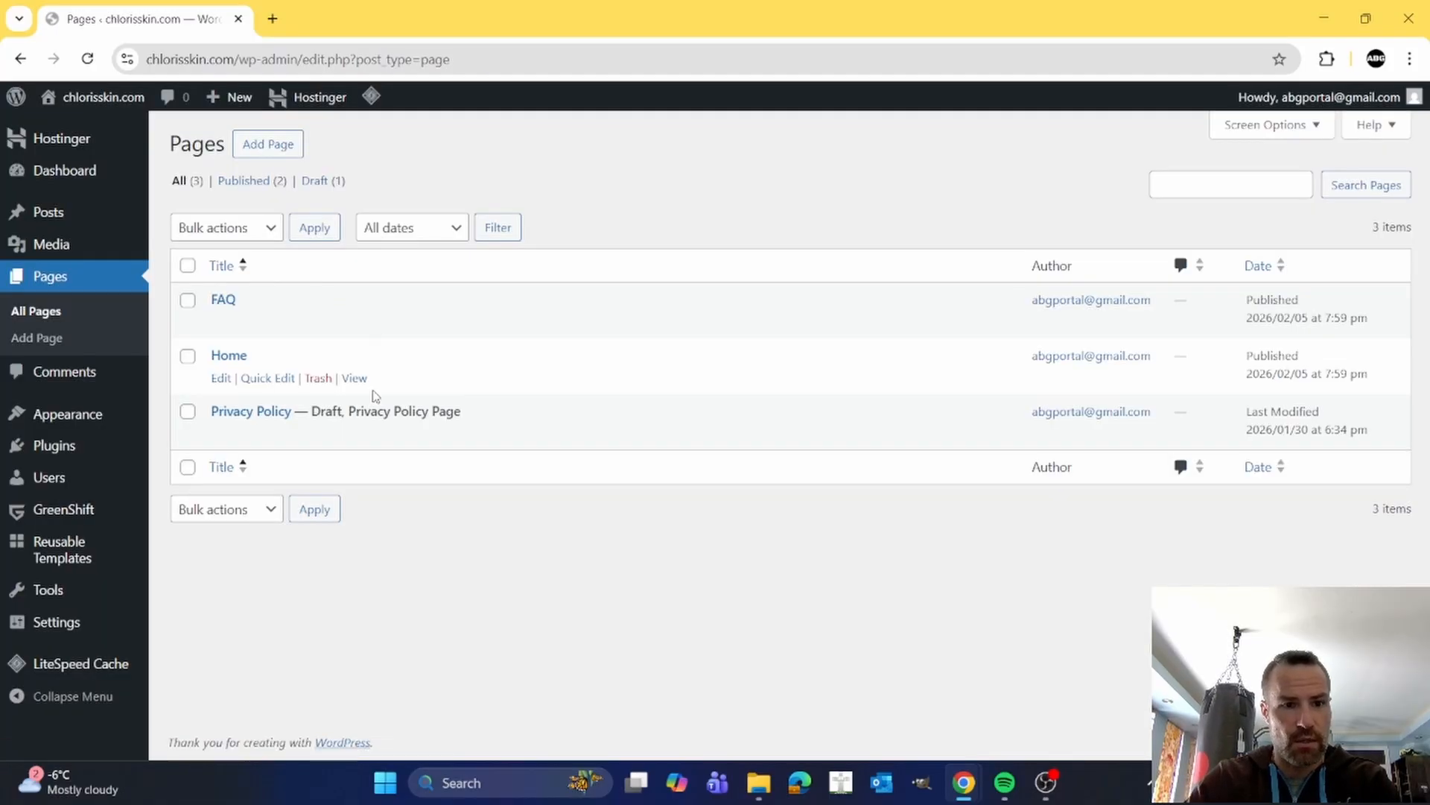
- Create a new page titled "Shop", publish it and return to the page list
left_click(268, 144)
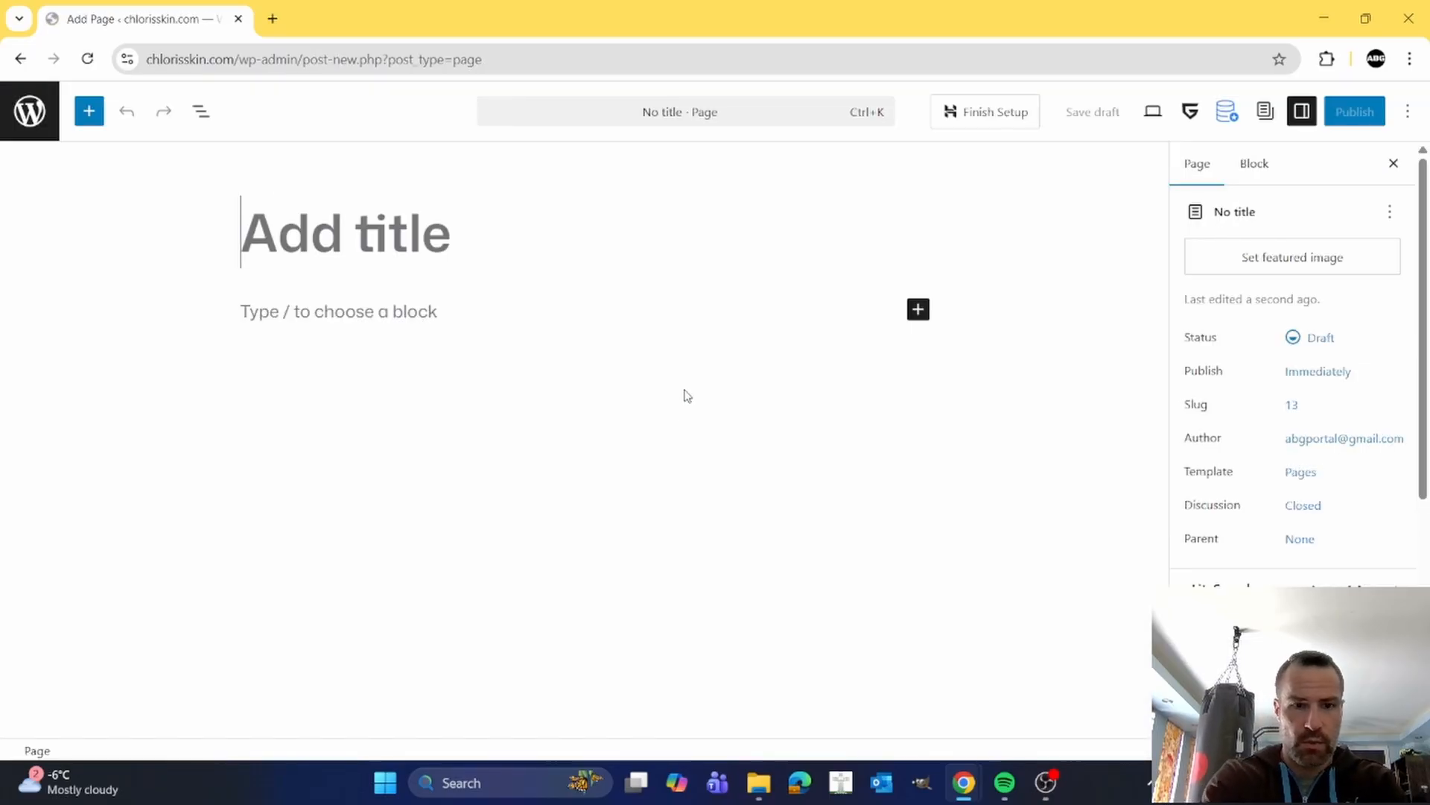
type("Shop")
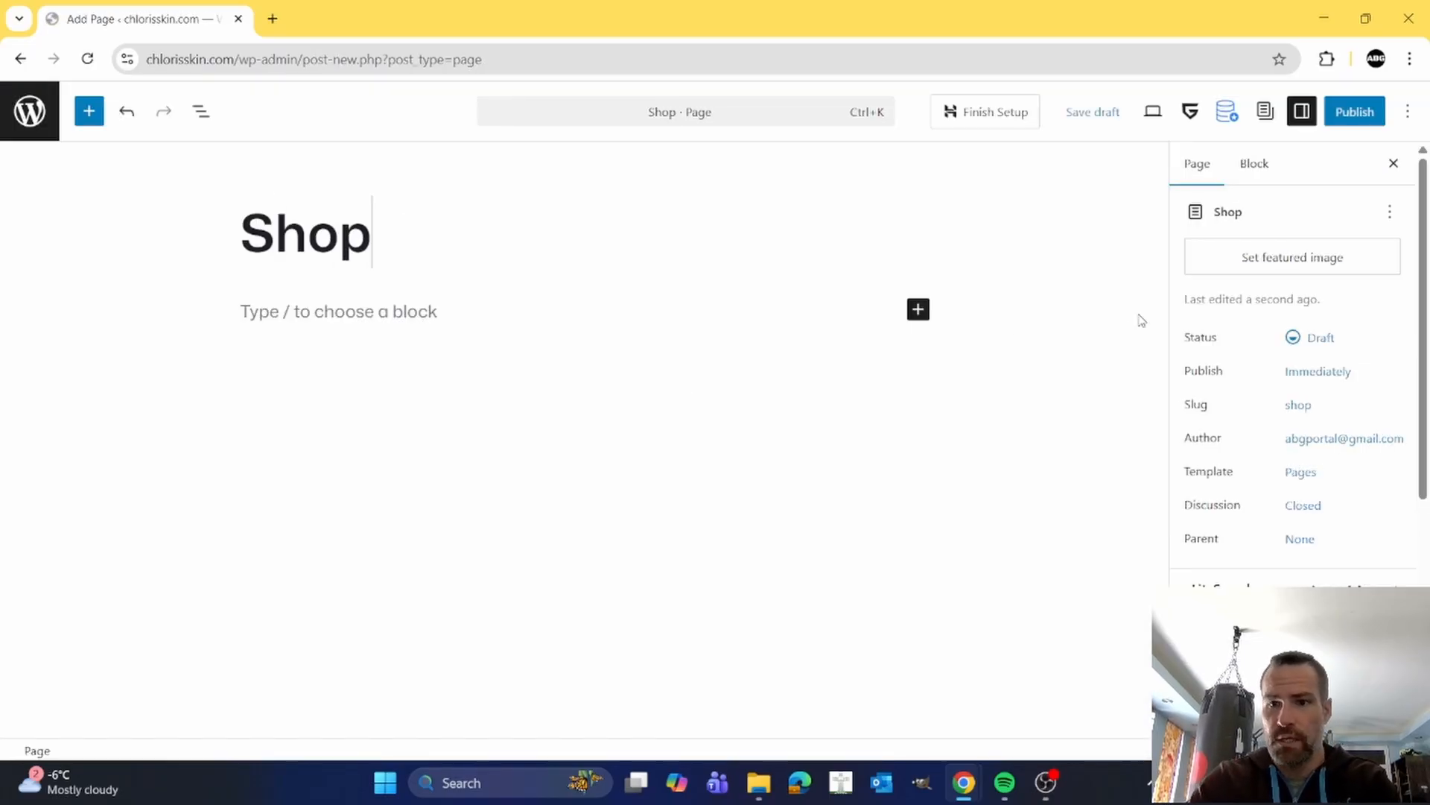
left_click(1353, 113)
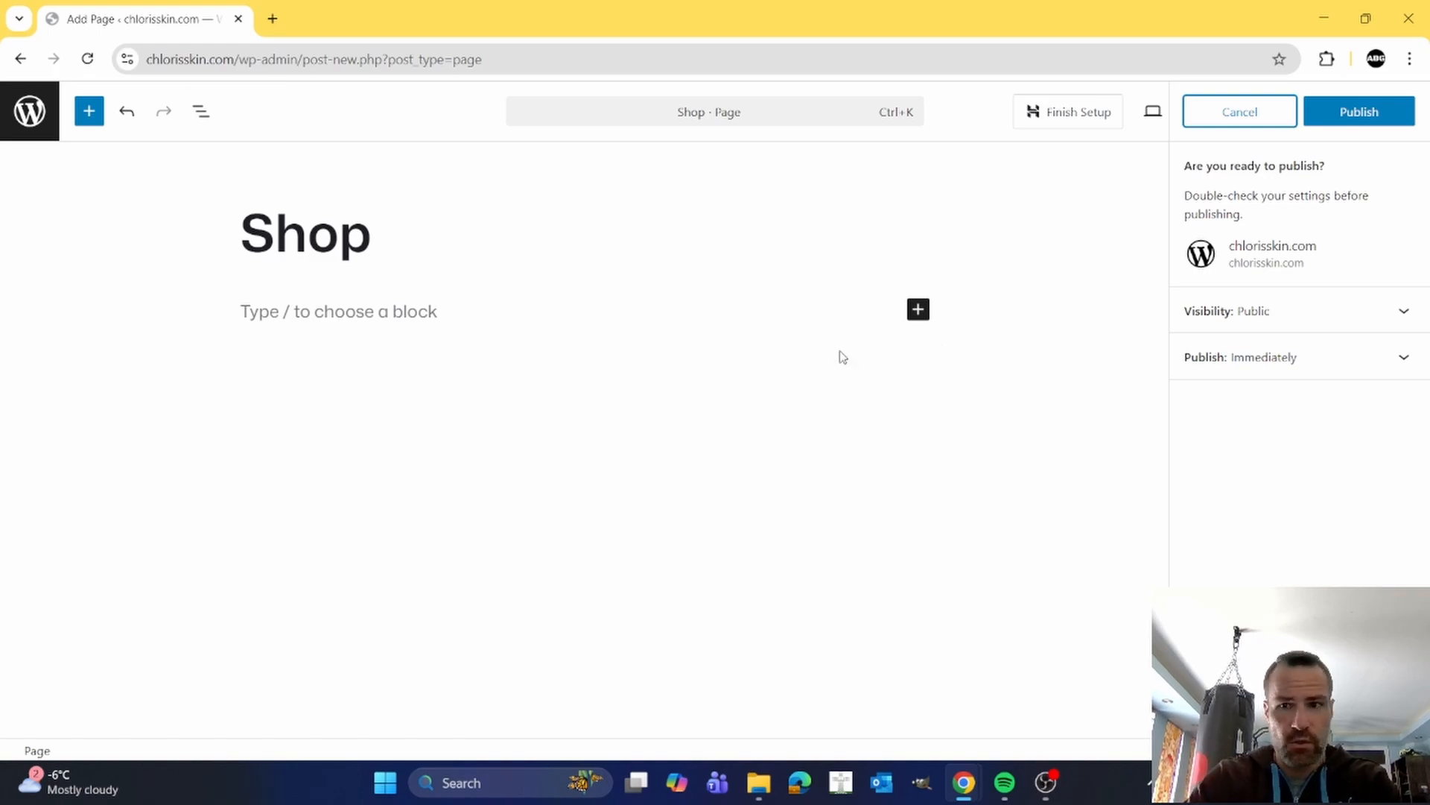
left_click(1357, 124)
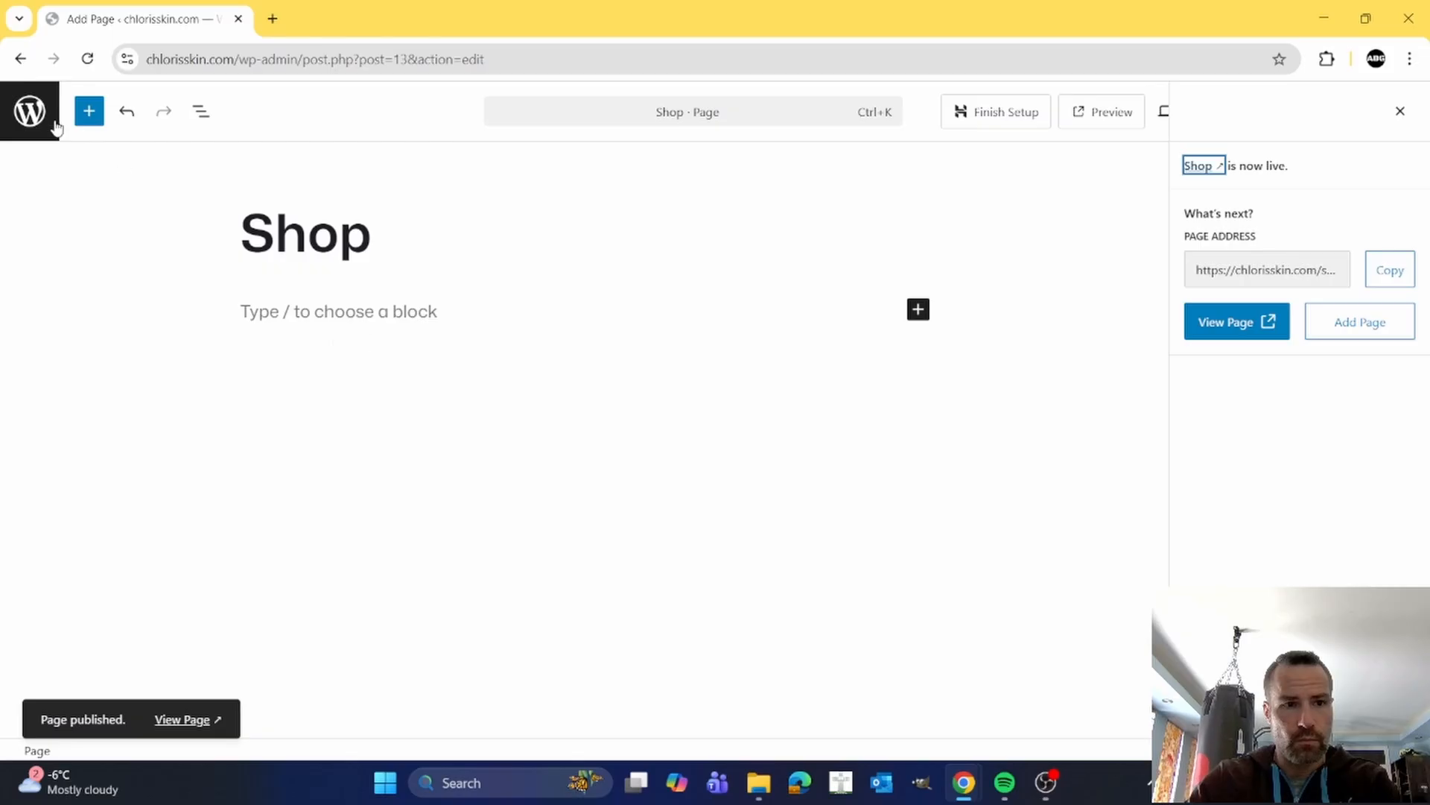
left_click(30, 111)
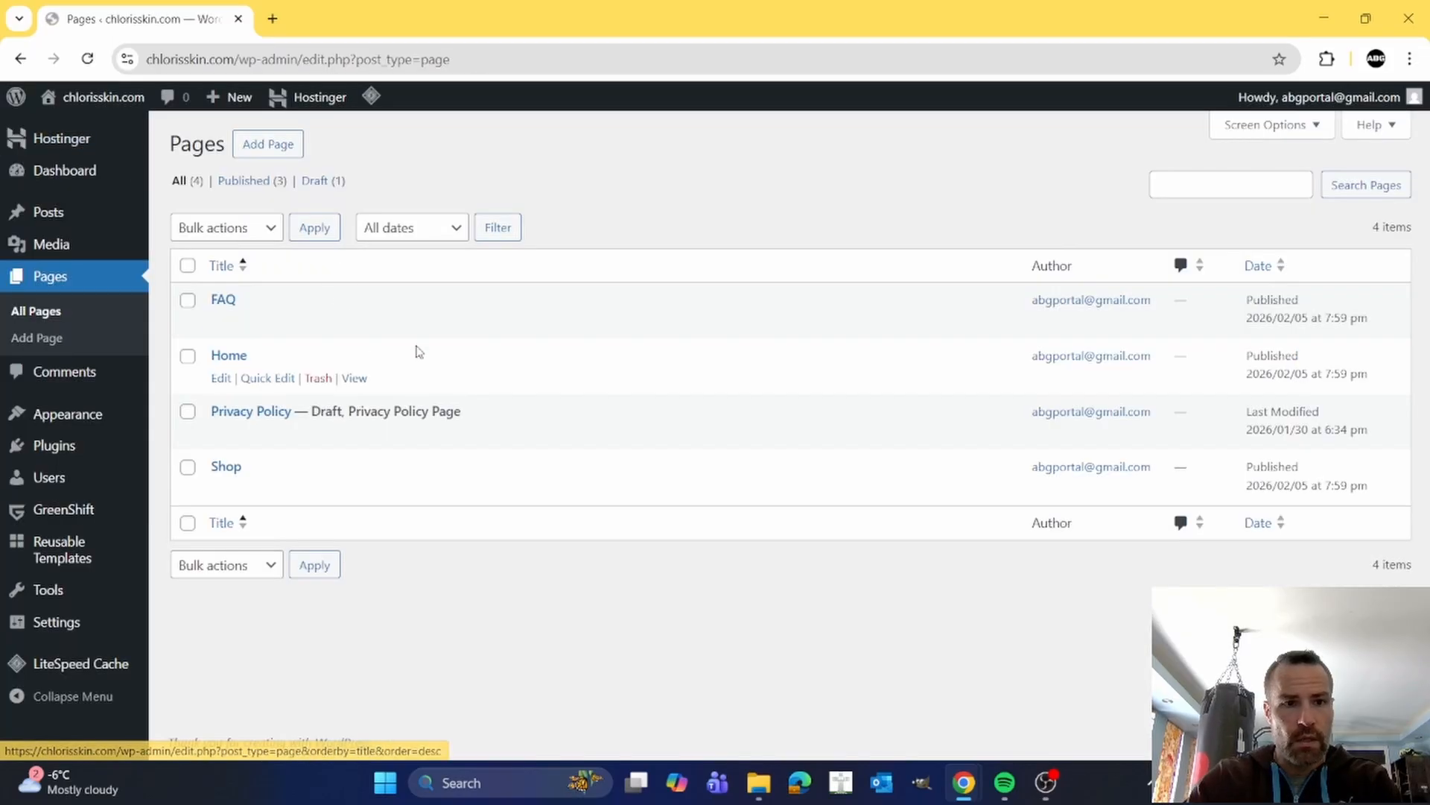
- Create a new page titled "Contact", publish it and return to the page list
left_click(273, 143)
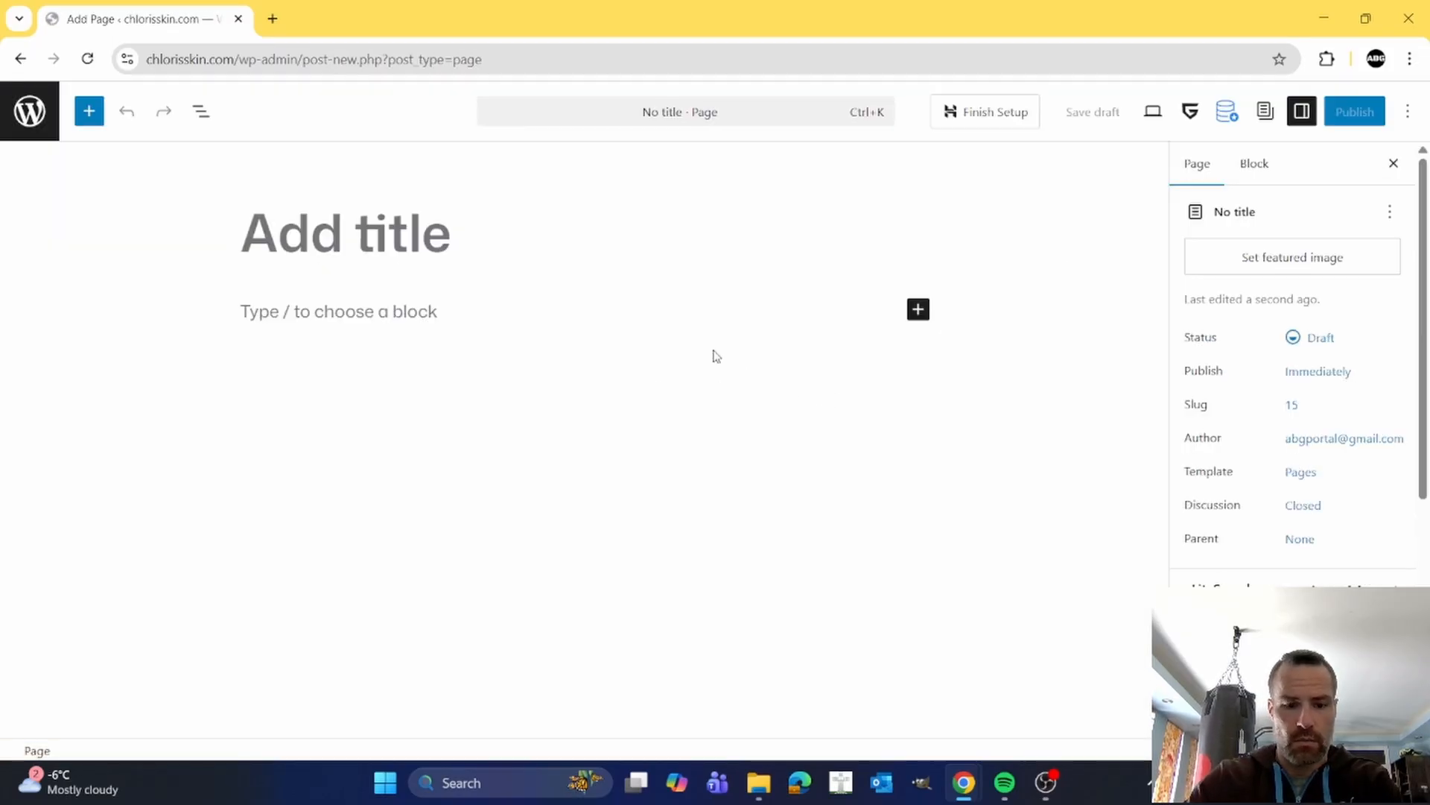
type("Contact")
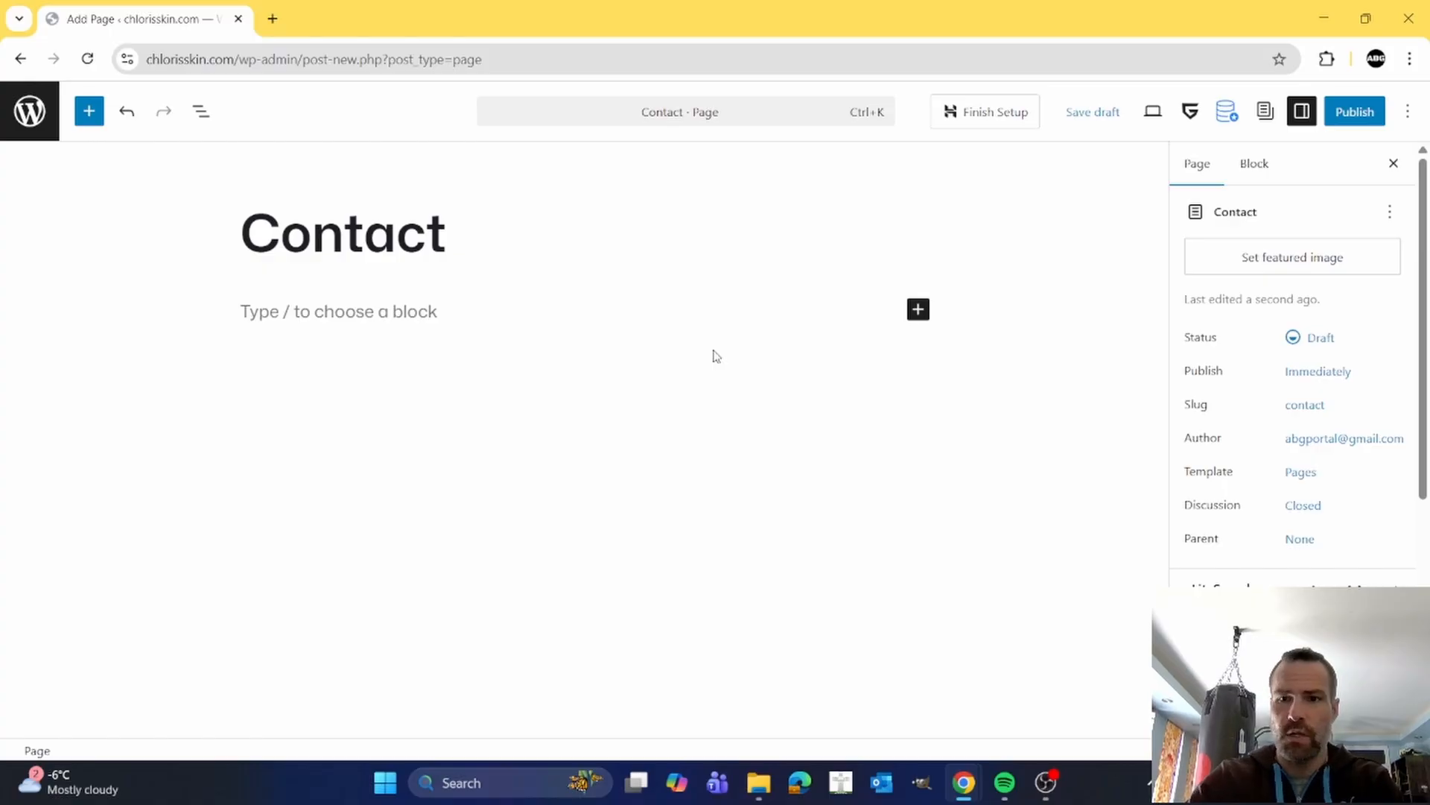
left_click(1364, 113)
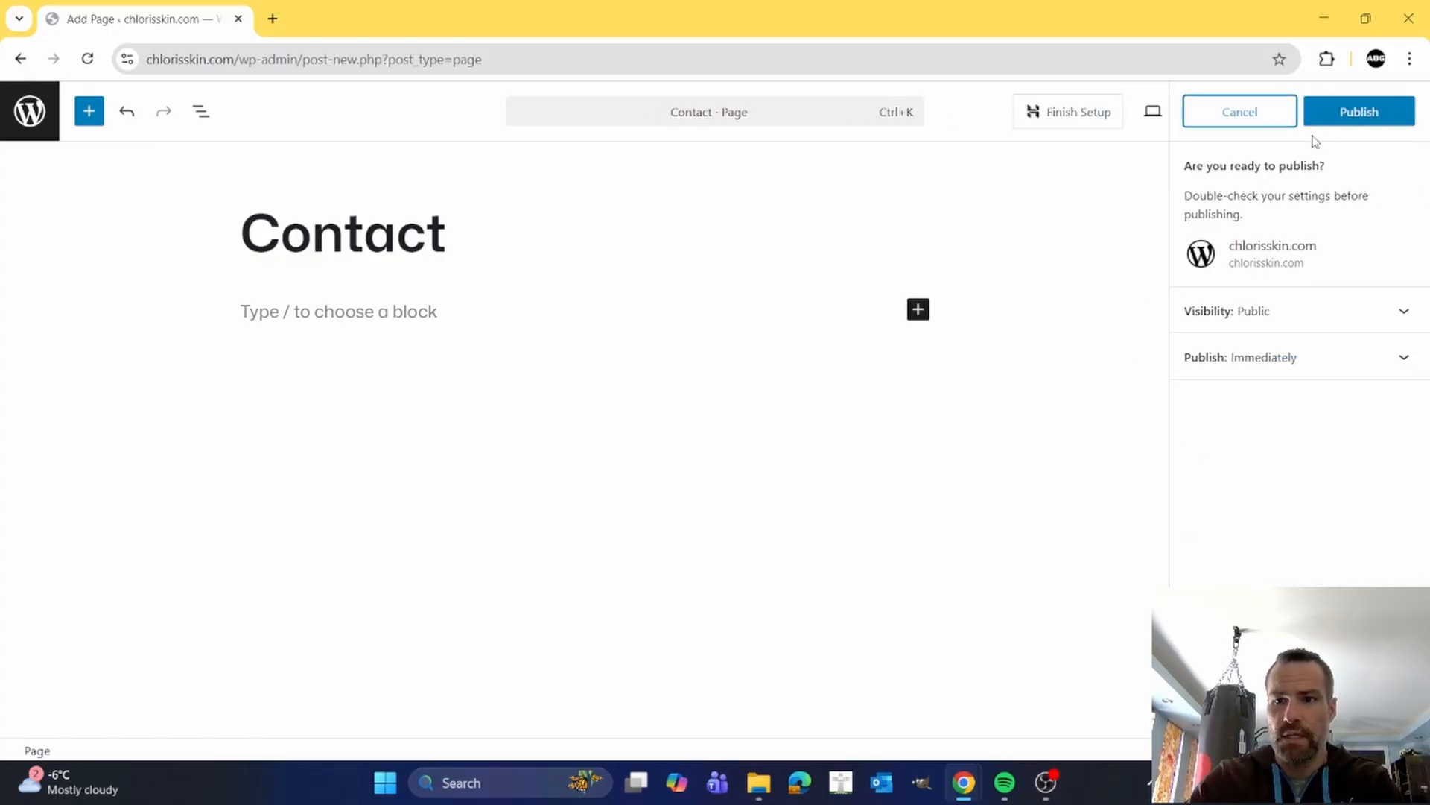
left_click(1368, 113)
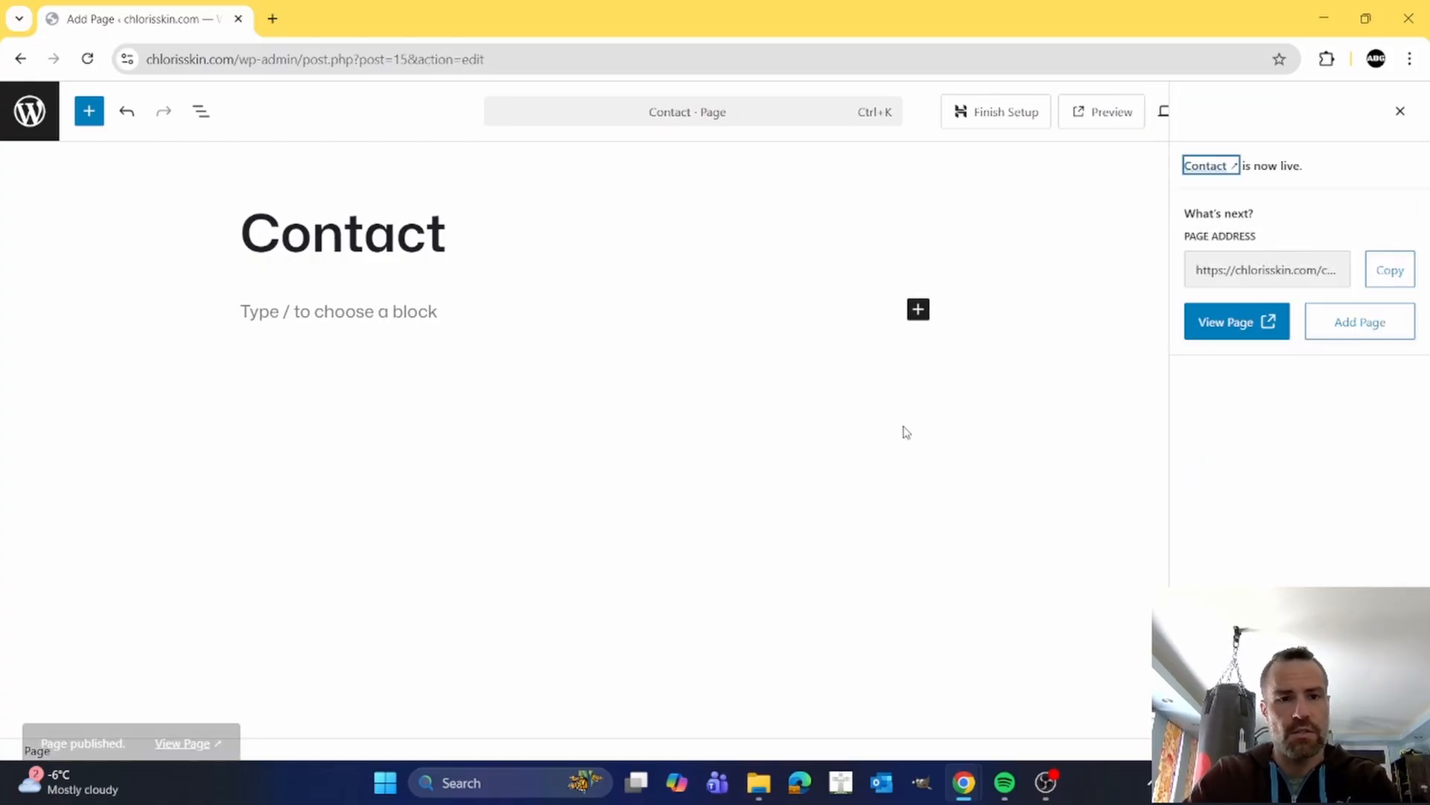
left_click(30, 112)
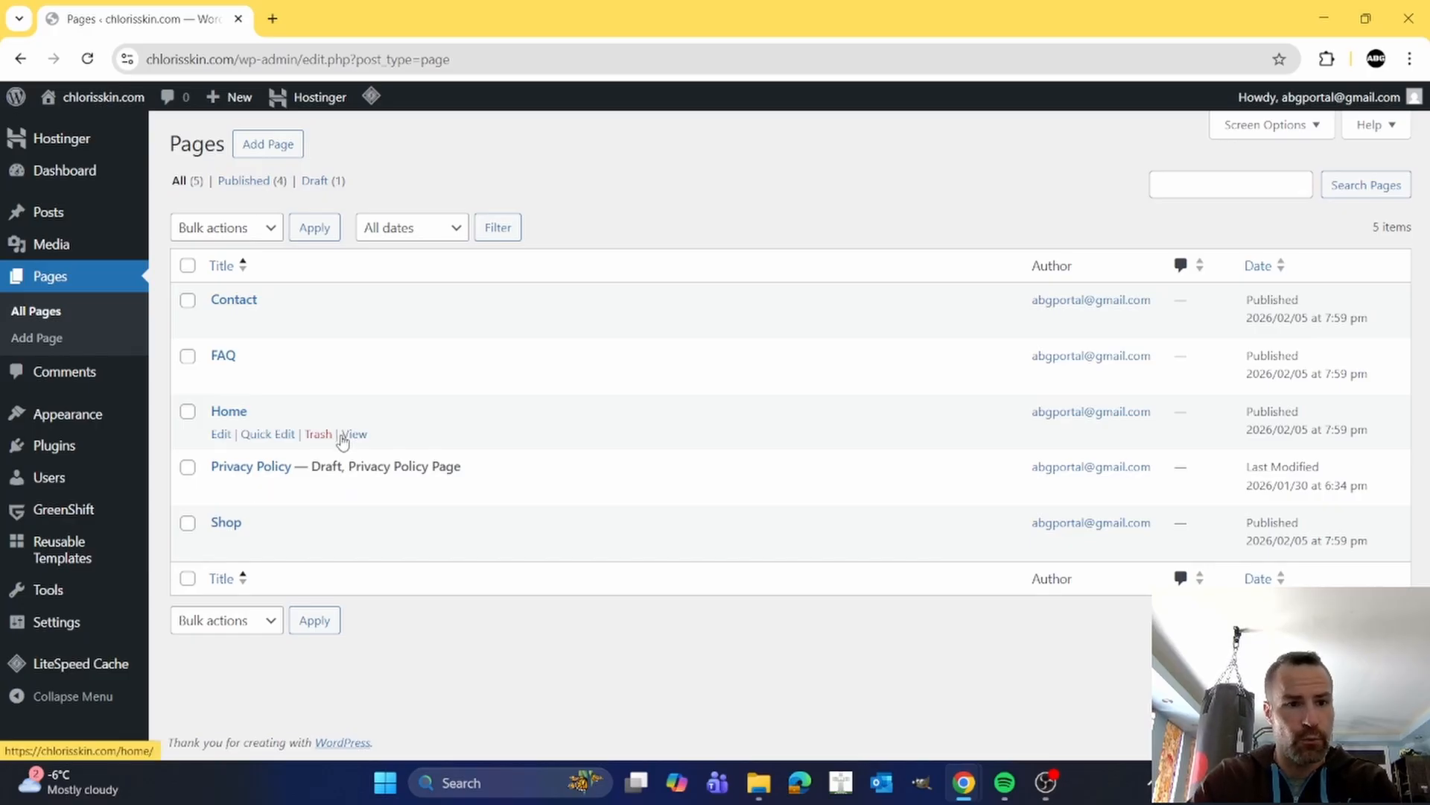
- Upload all nine images from the Chloris Logo's folder in File Explorer to the media library
left_click(63, 251)
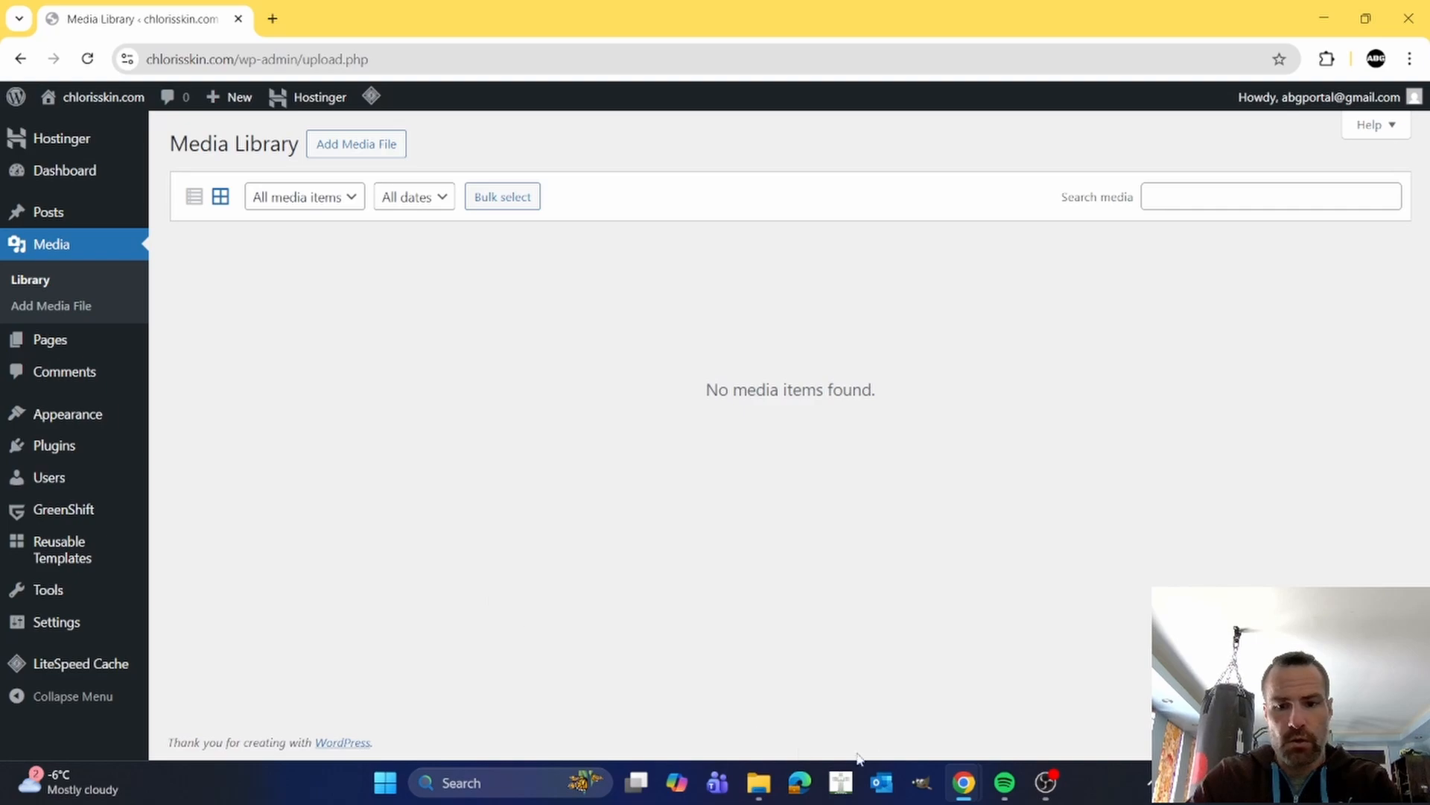
left_click(759, 782)
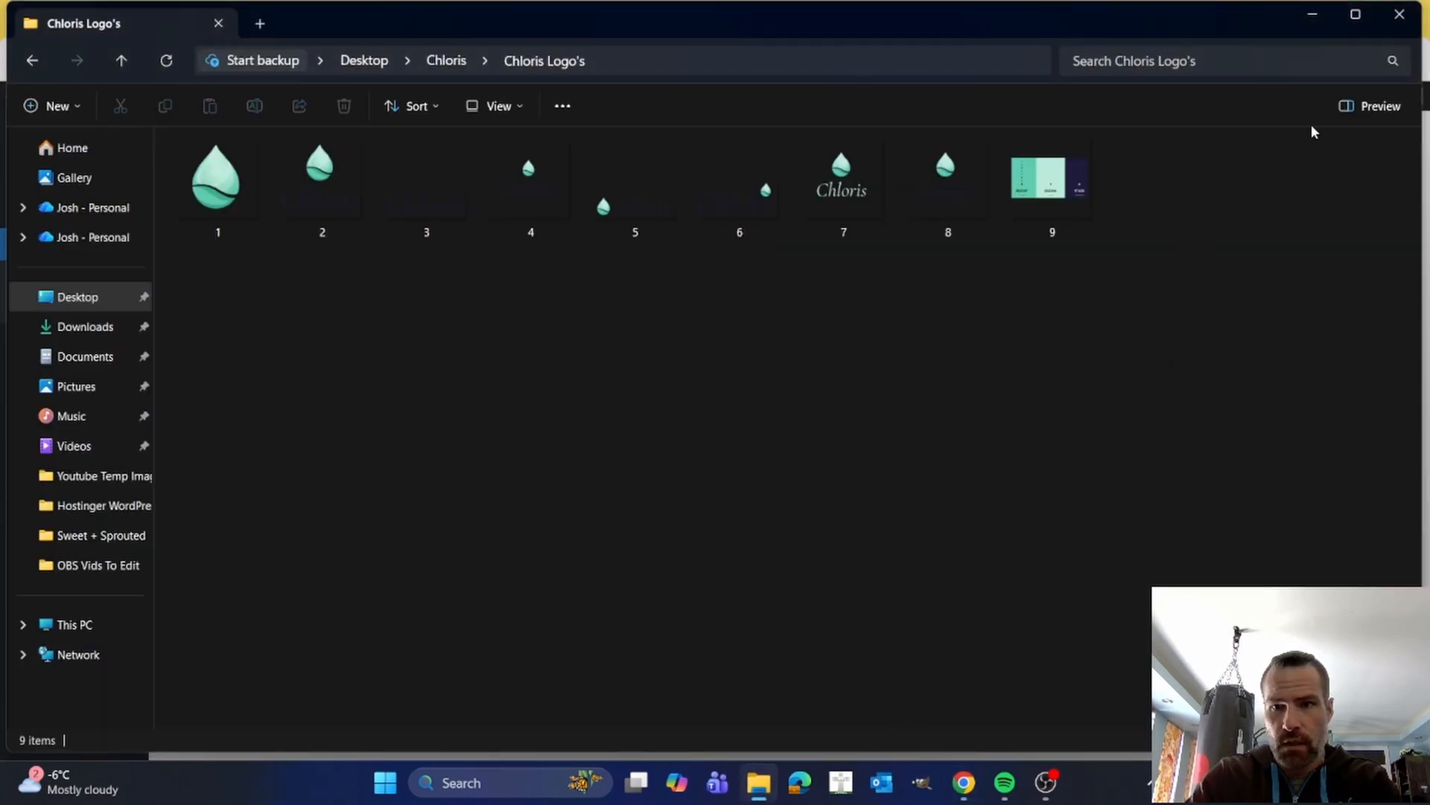
left_click_drag(1212, 33, 1306, 419)
left_click_drag(1151, 704, 418, 331)
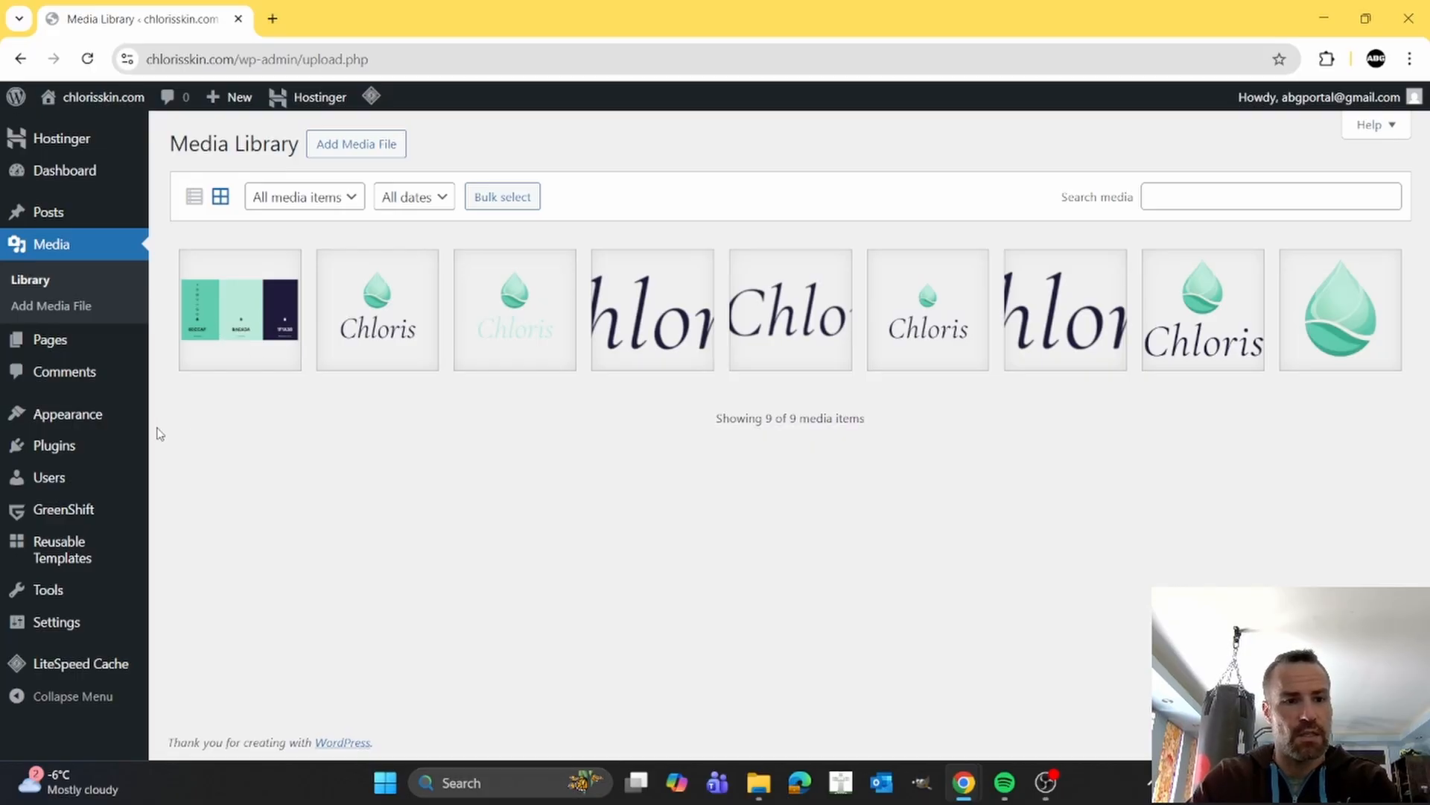
- Open the theme's site editor and bring up the typography settings of the global styles
mouse_move(92, 423)
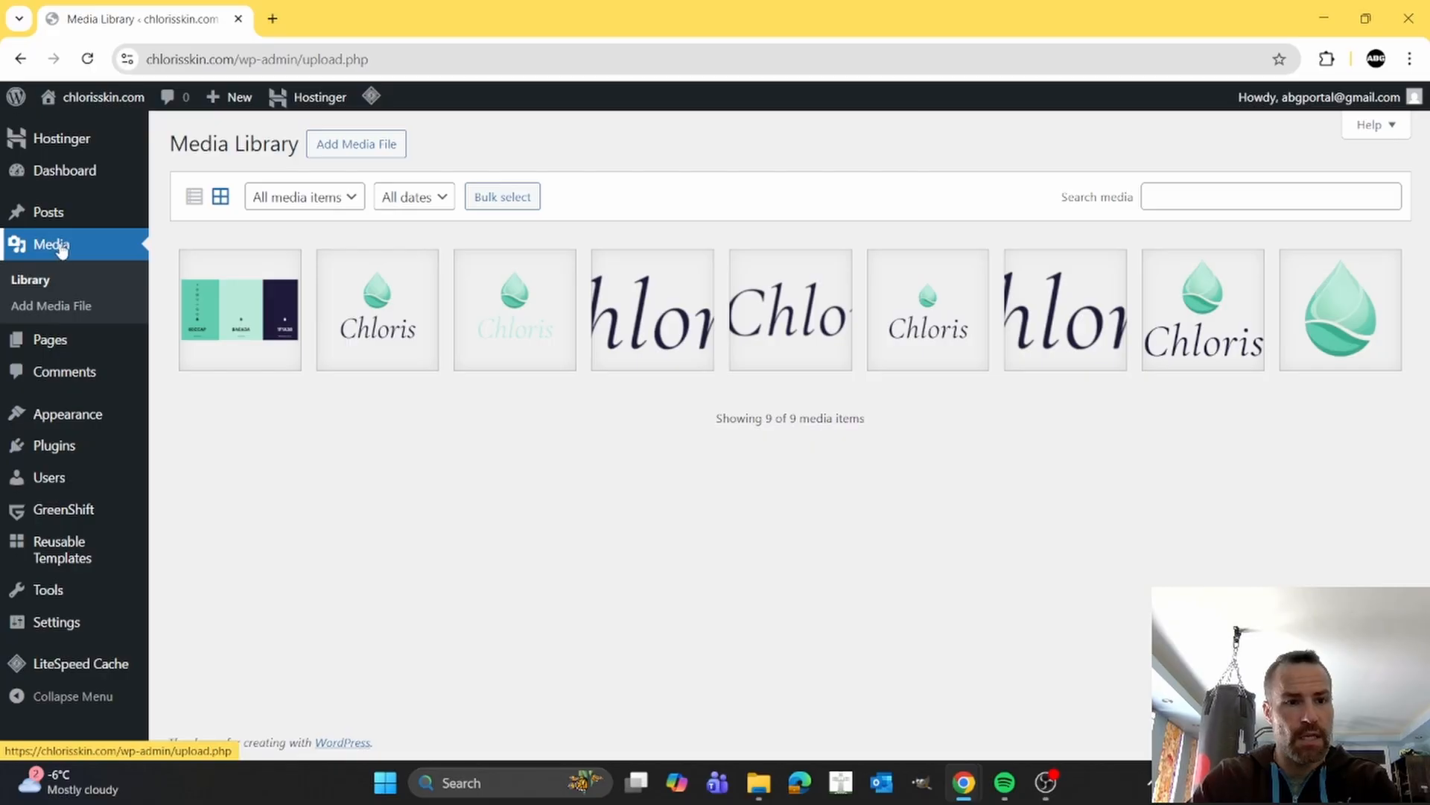
mouse_move(64, 347)
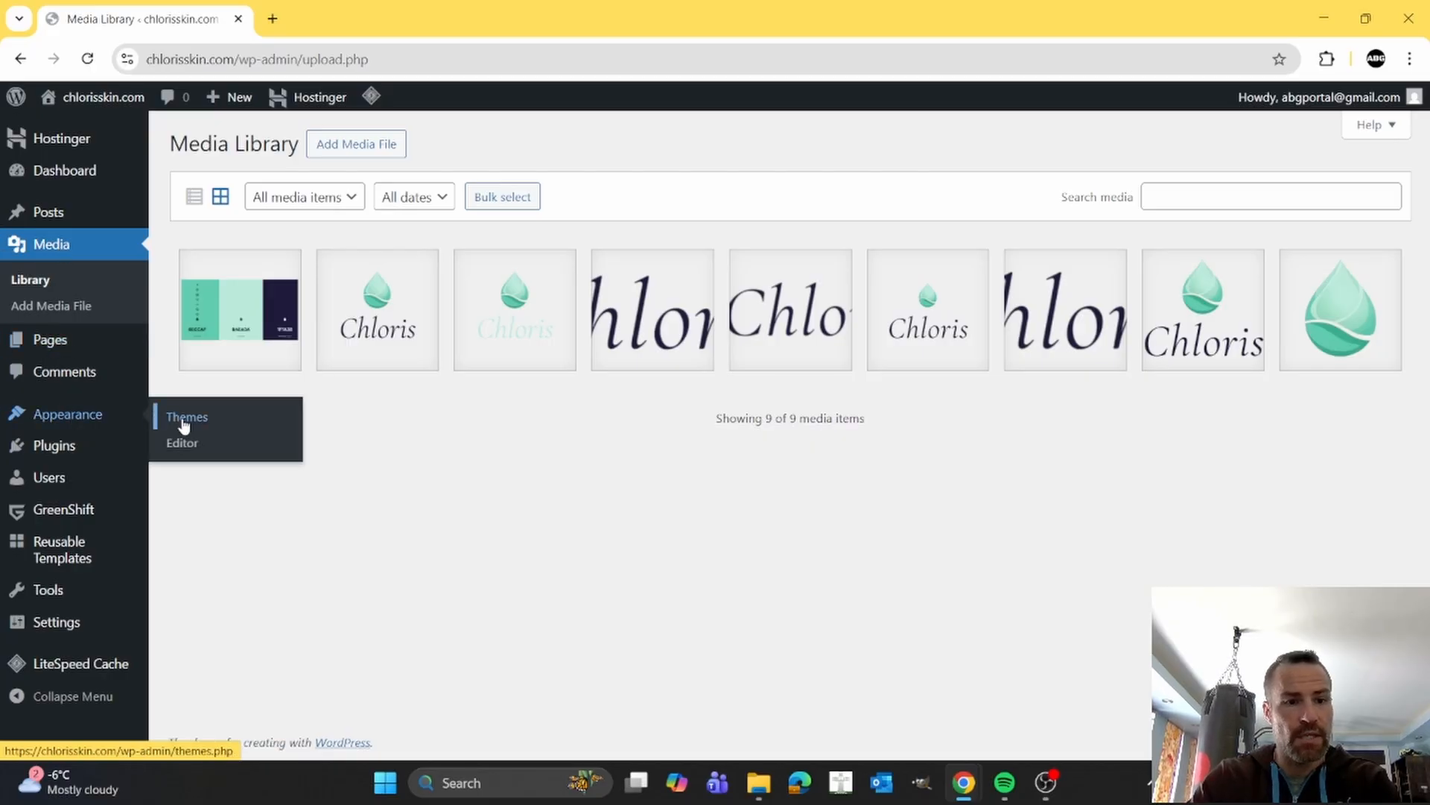
mouse_move(65, 452)
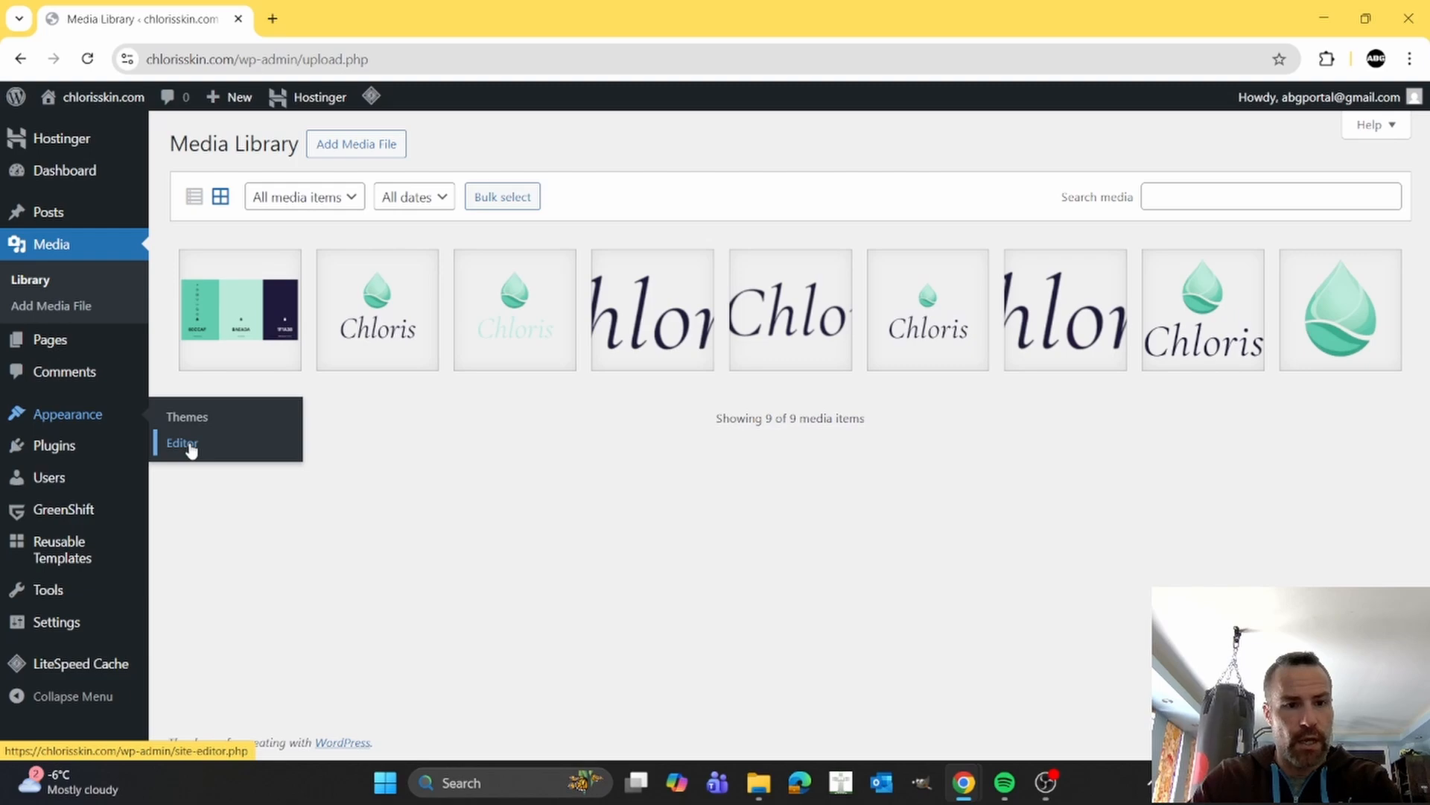
left_click(190, 445)
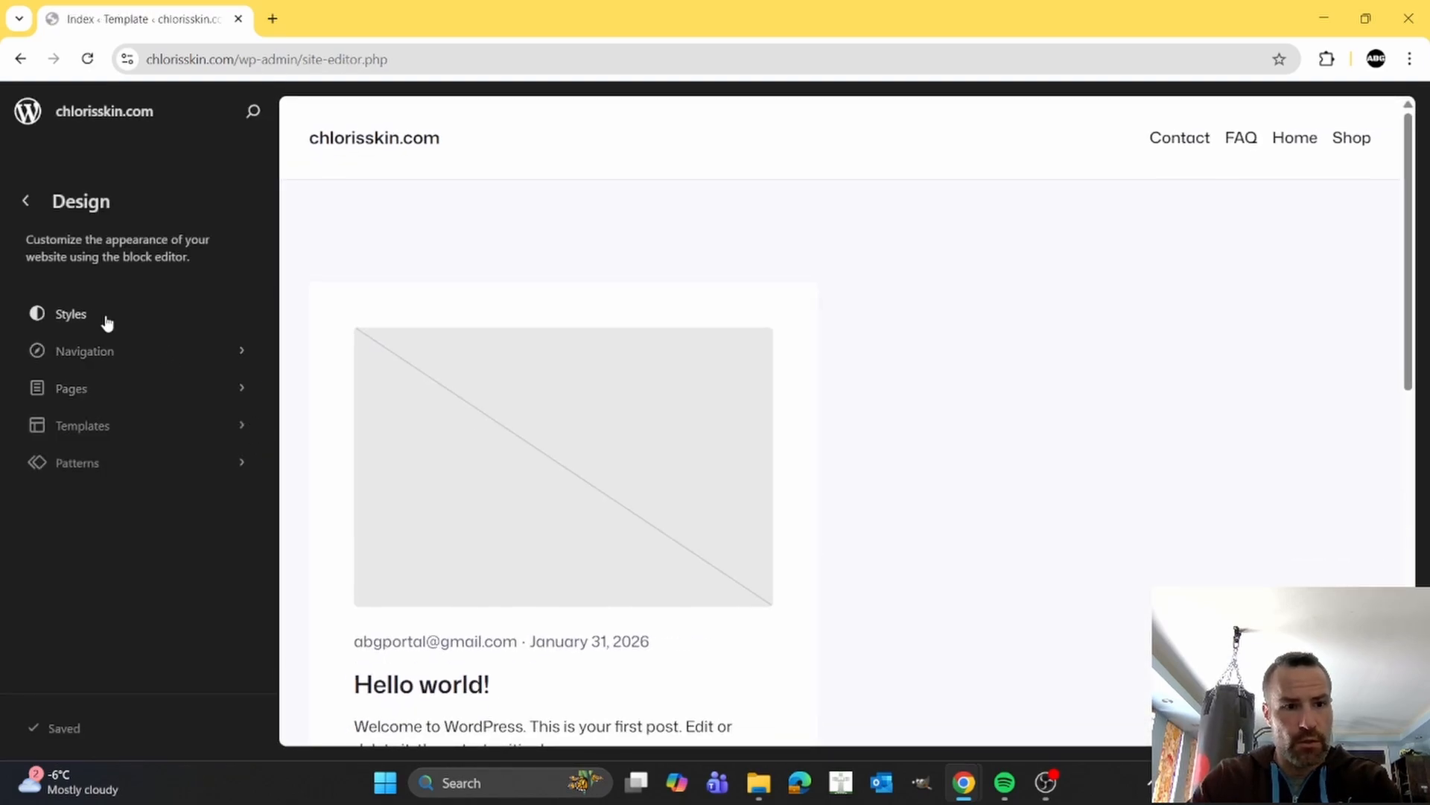
left_click(72, 314)
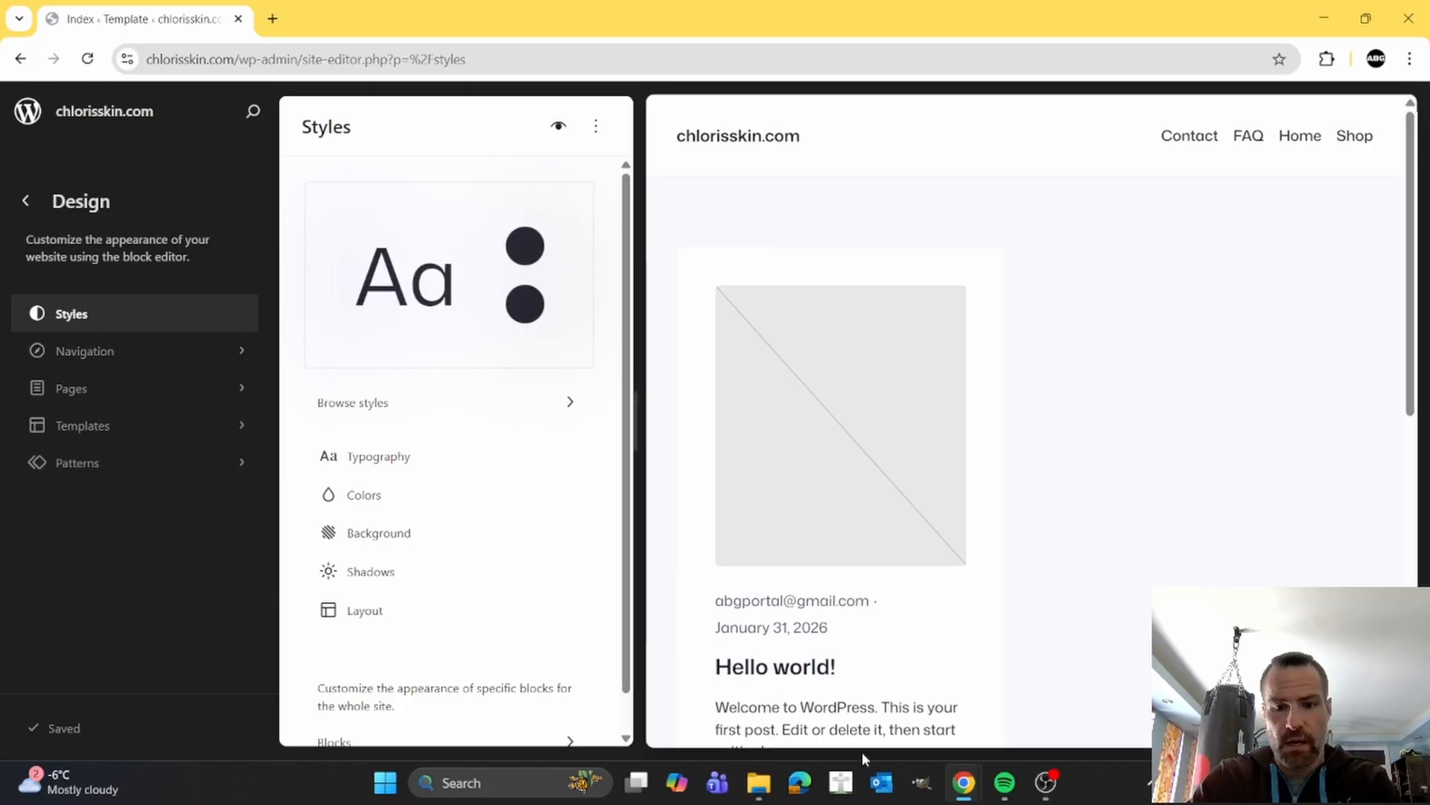
mouse_move(746, 792)
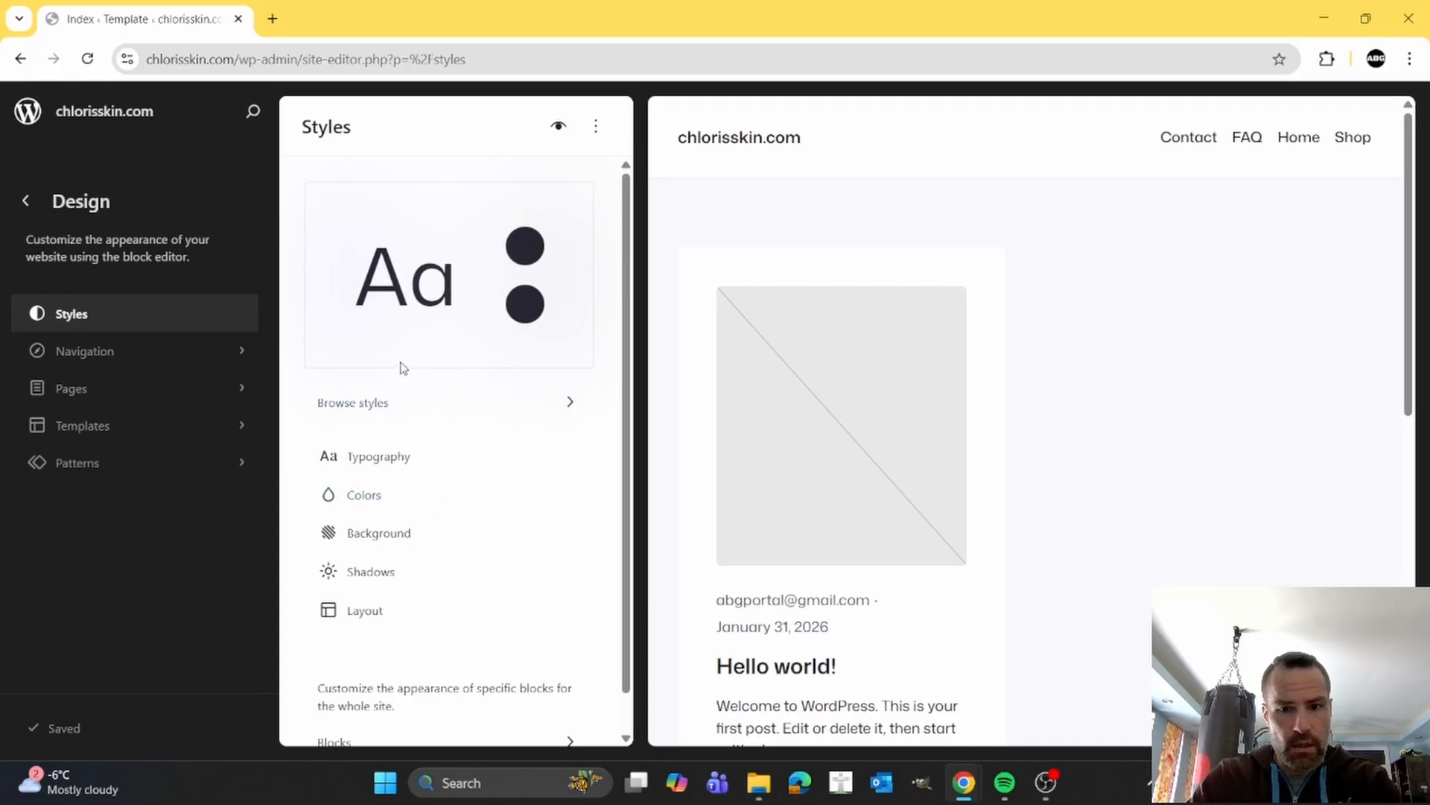
left_click(402, 463)
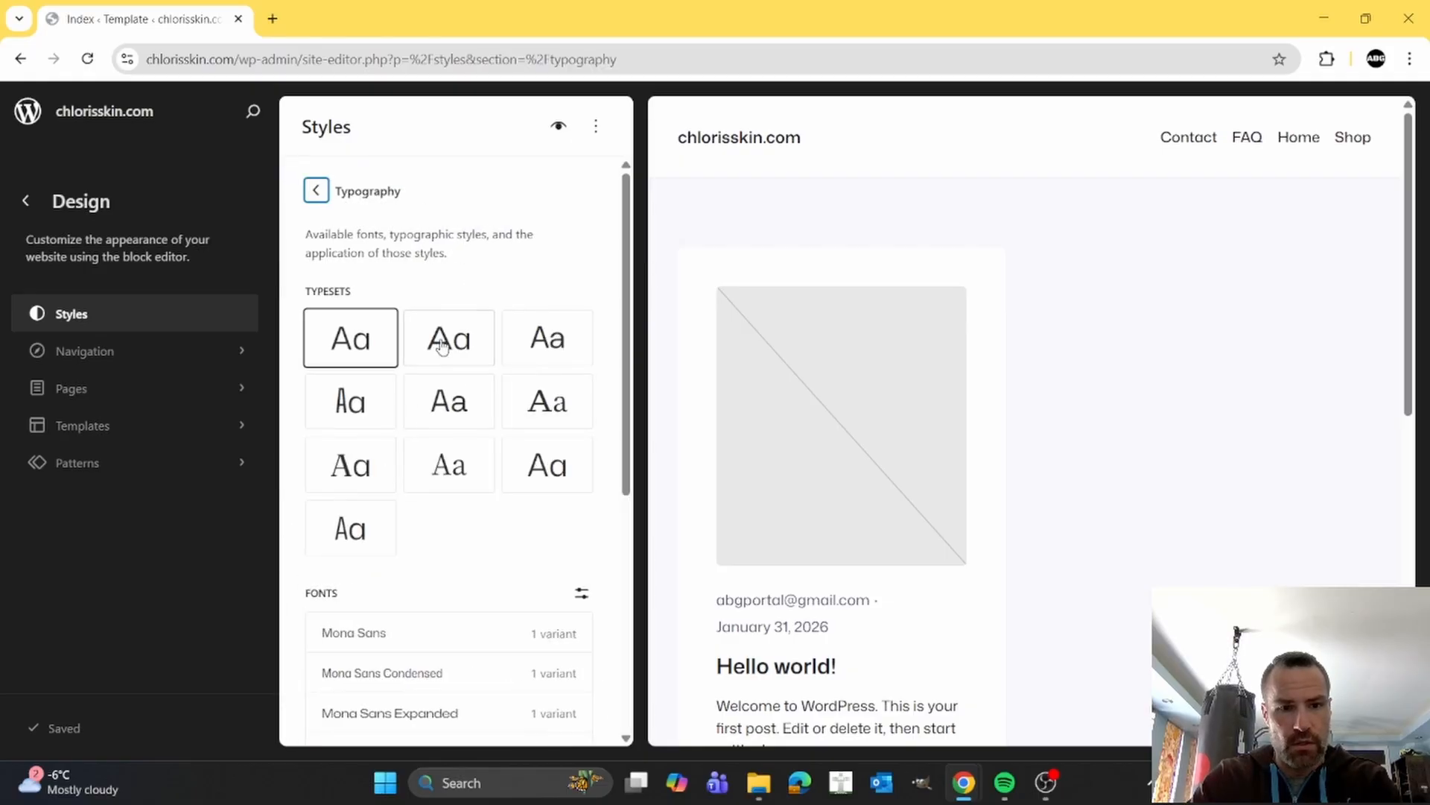
- Try several typesets on the site preview and apply the one pairing Fraunces with Mona Sans
left_click(378, 475)
left_click(363, 526)
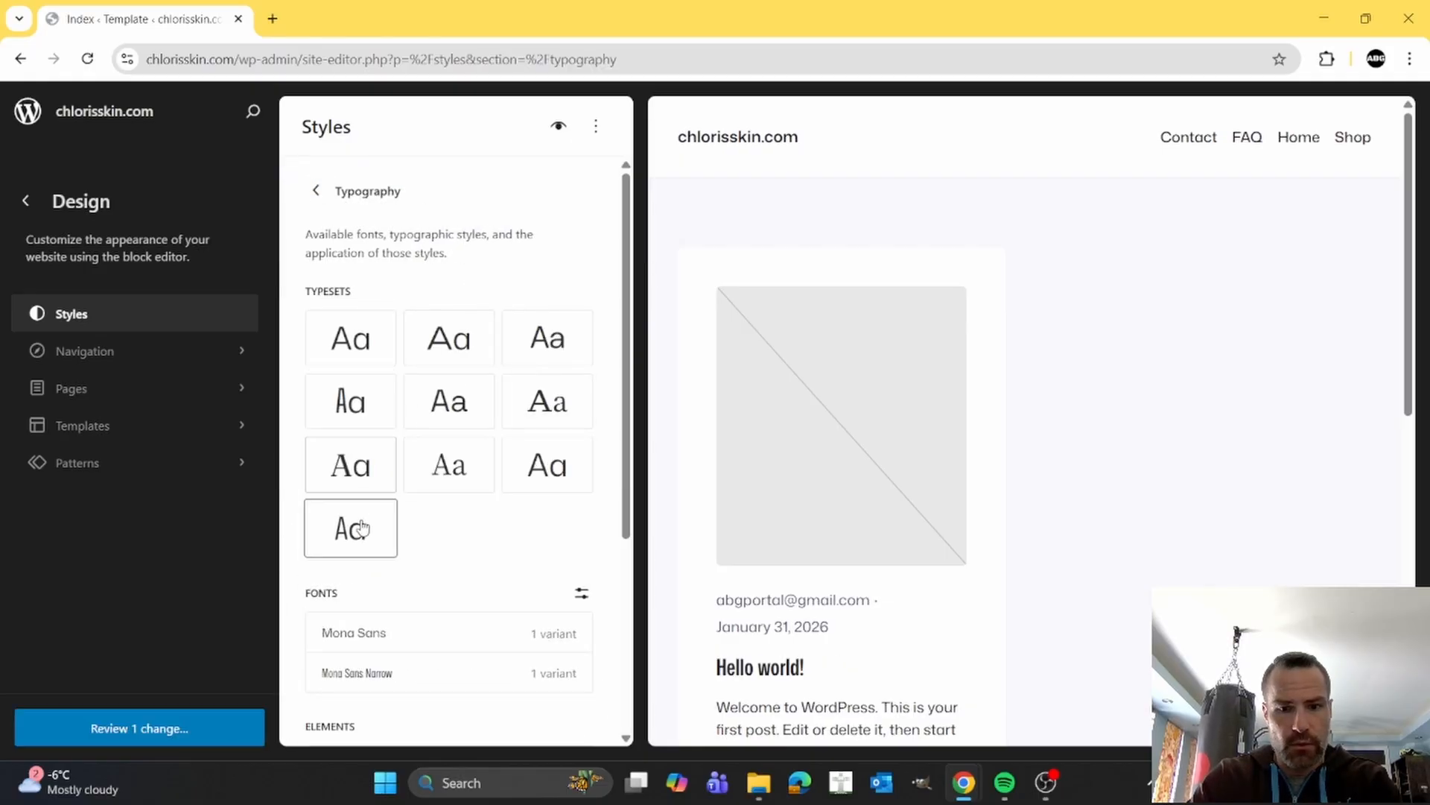
left_click(350, 466)
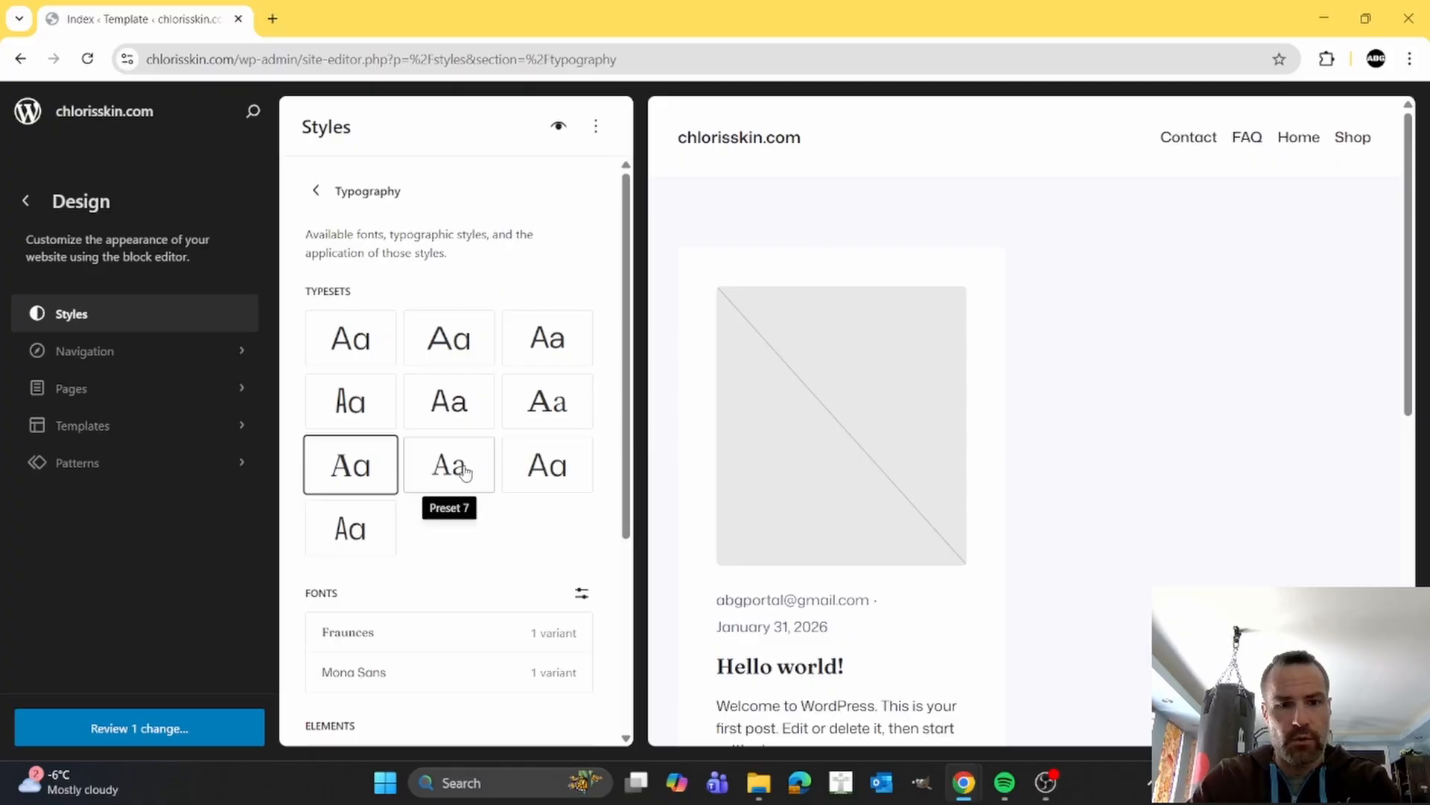
left_click(428, 466)
left_click(383, 466)
left_click(526, 467)
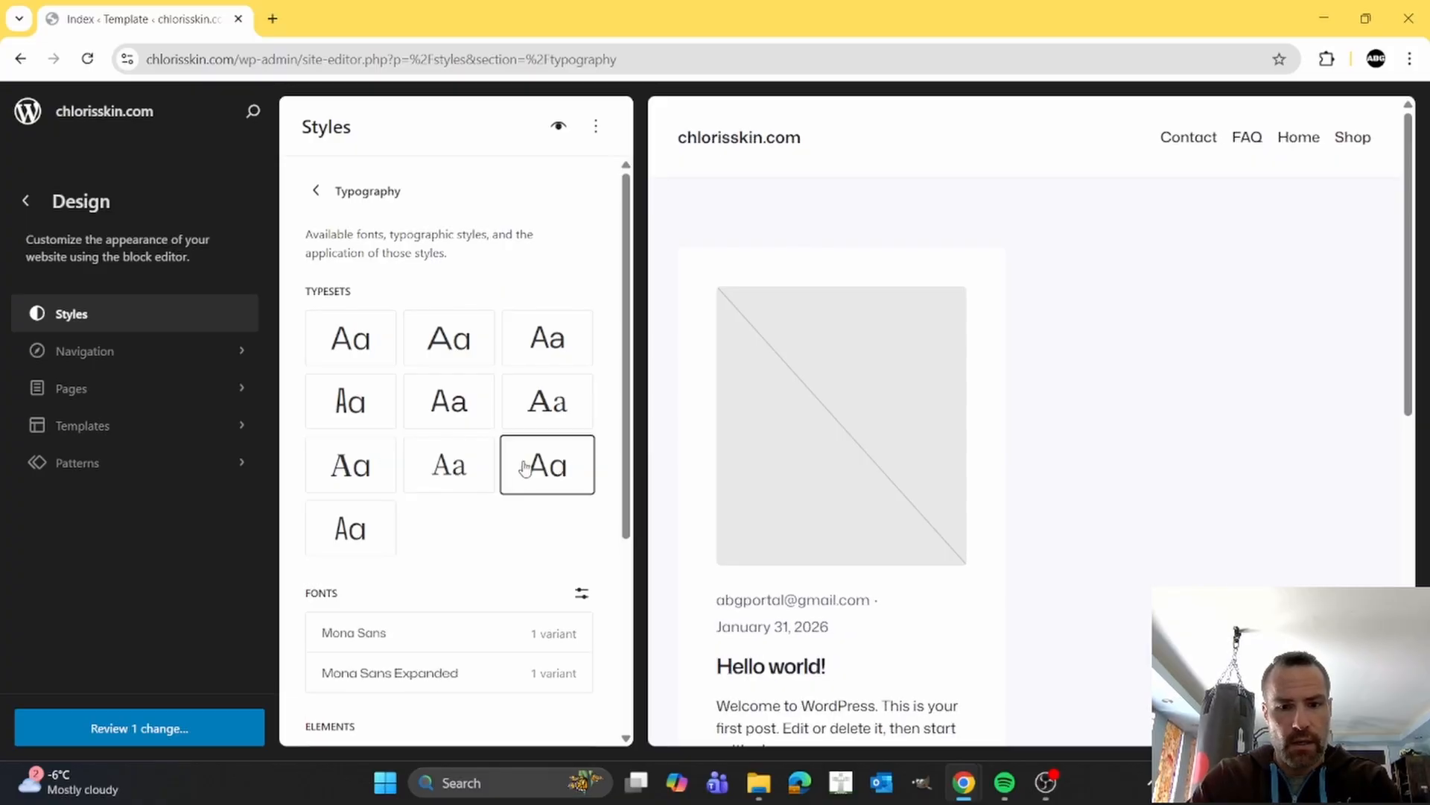
left_click(356, 460)
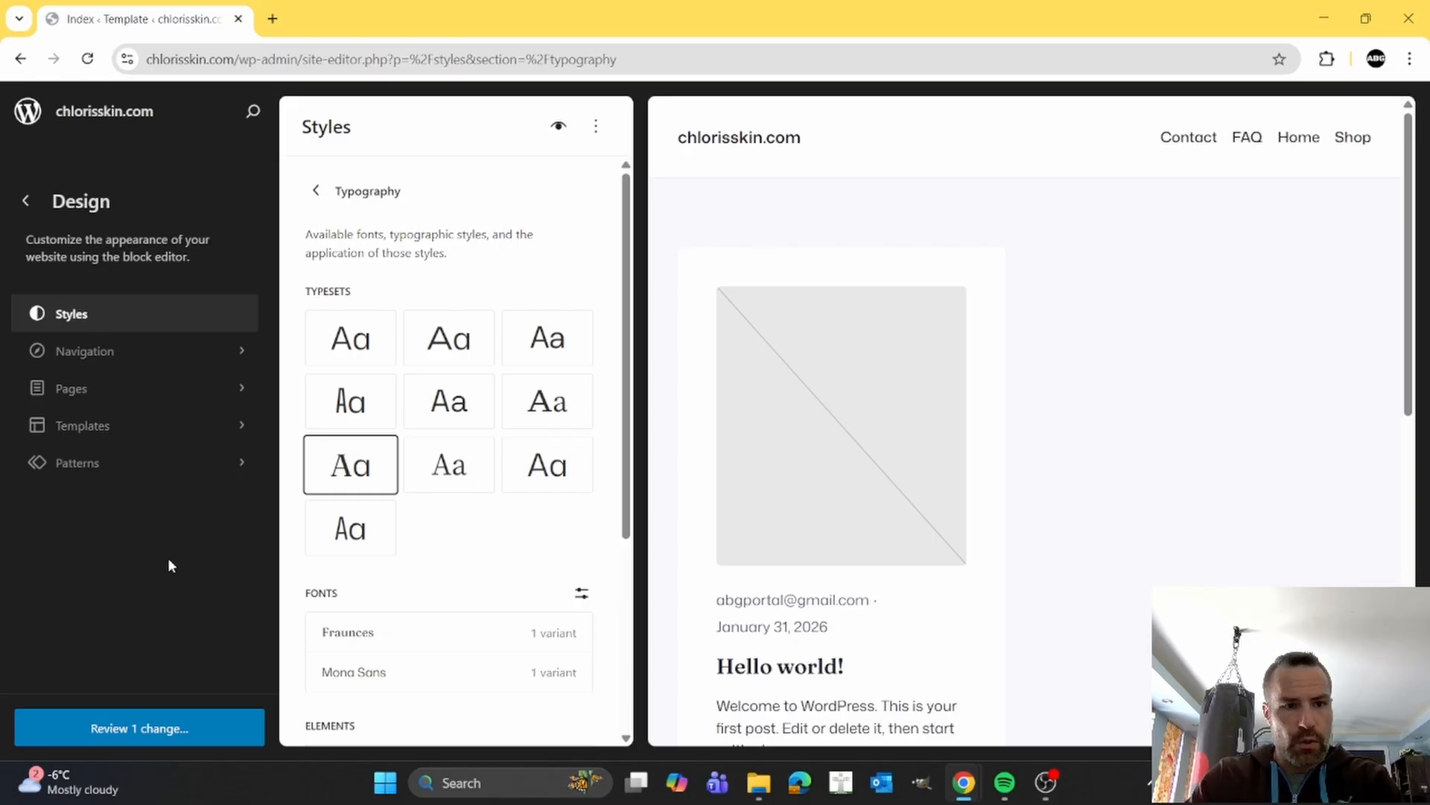
- Stay in the site editor and save the pending typography change to the custom styles
left_click(26, 200)
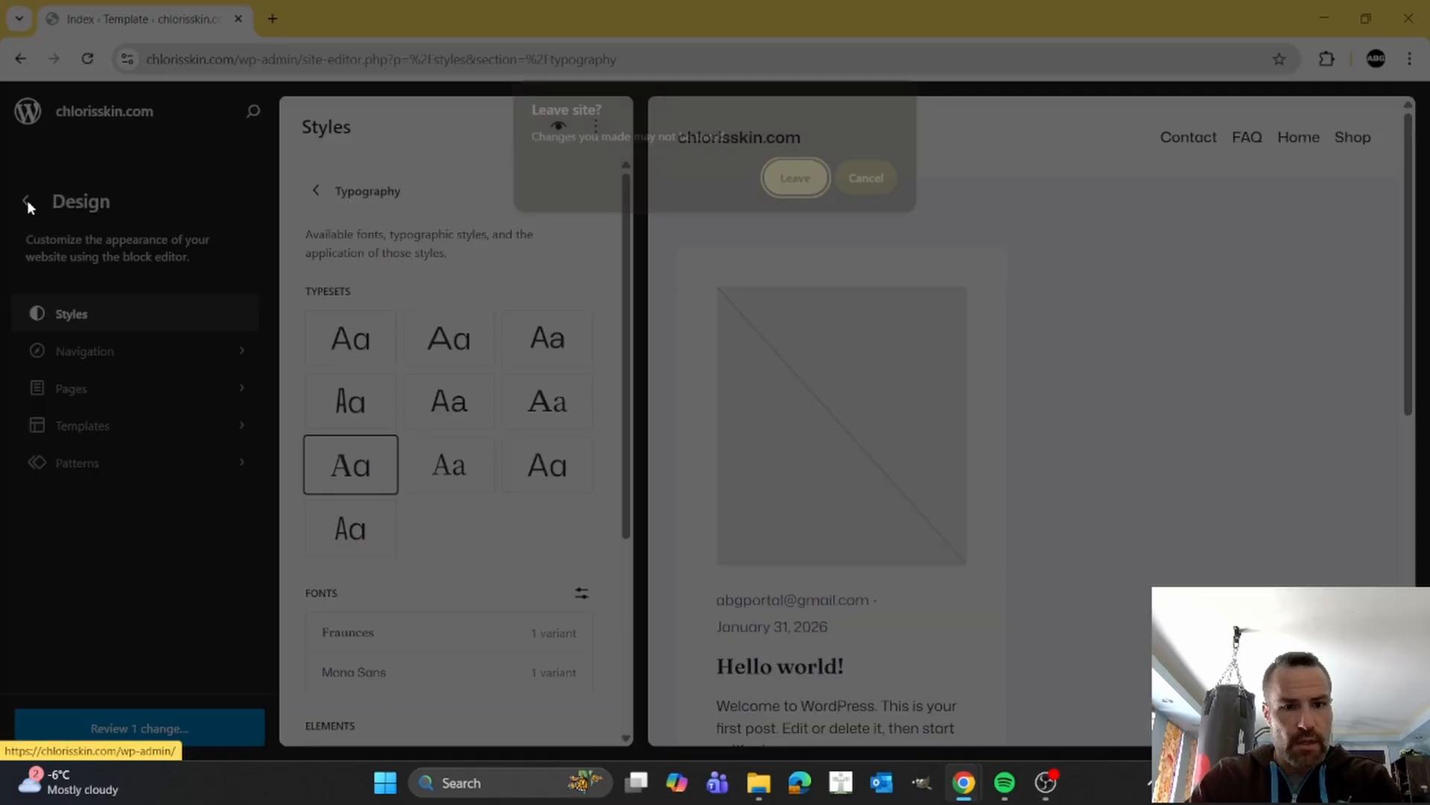
left_click(853, 190)
left_click(156, 728)
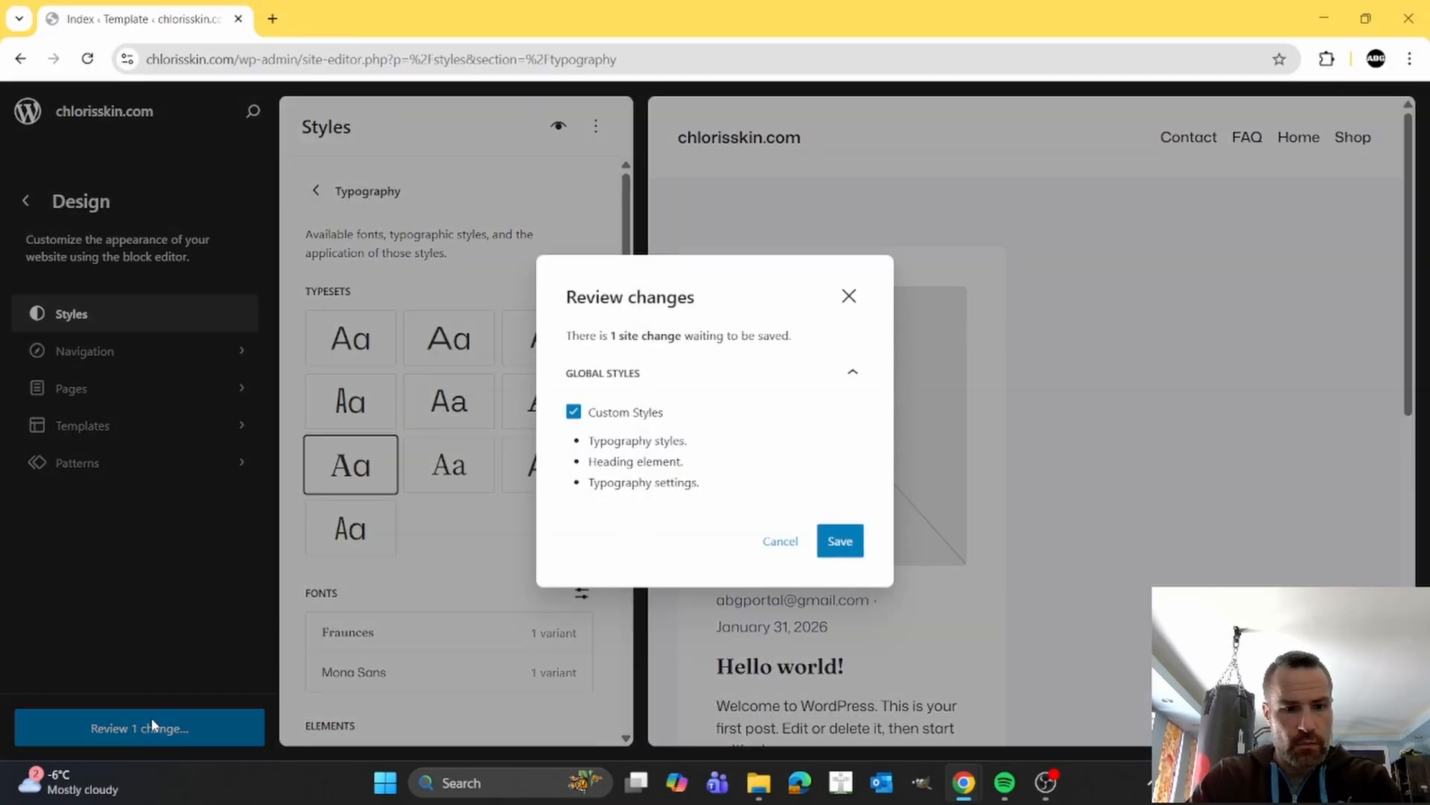
left_click(840, 542)
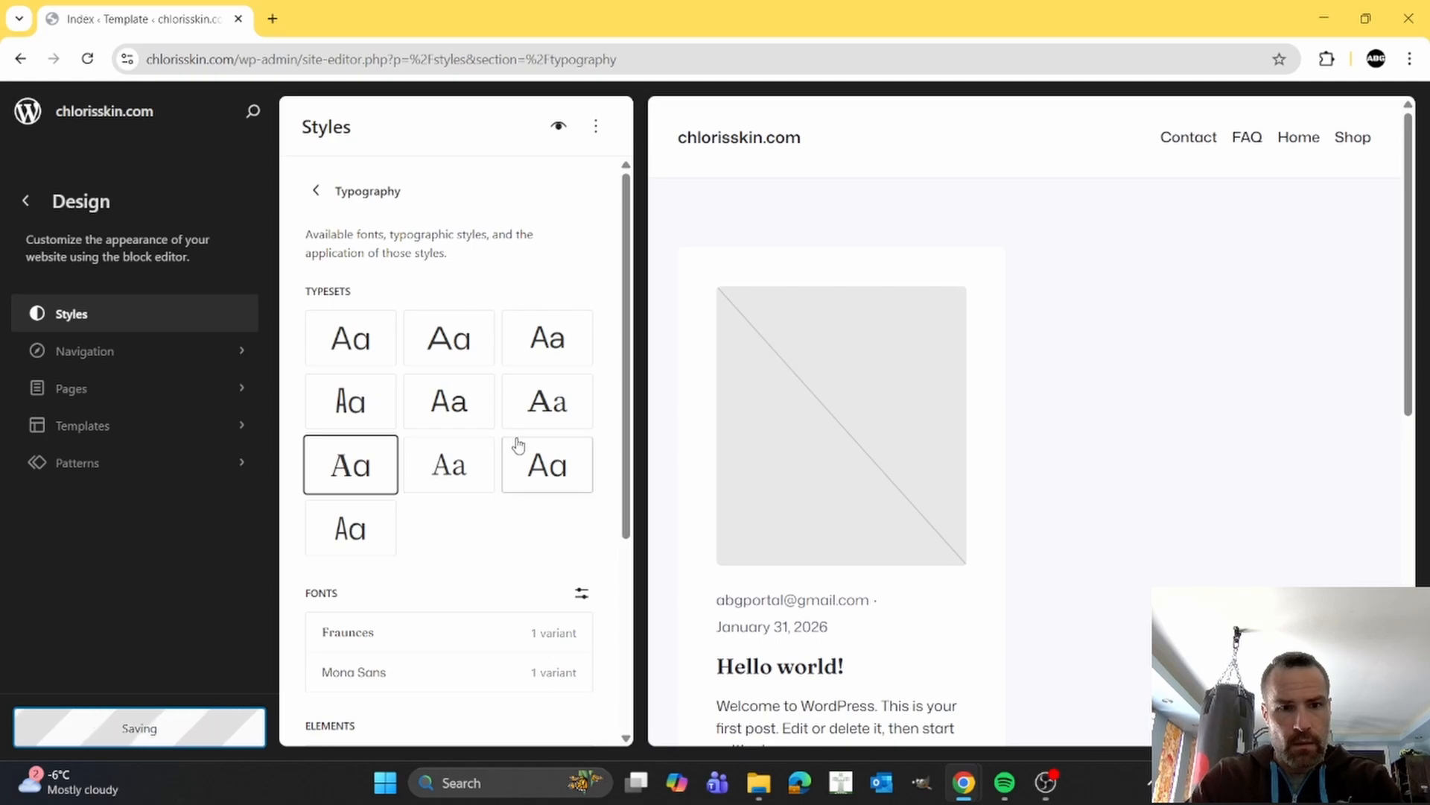
- Leave the typography settings and open the color palette of the global styles for editing
left_click(316, 192)
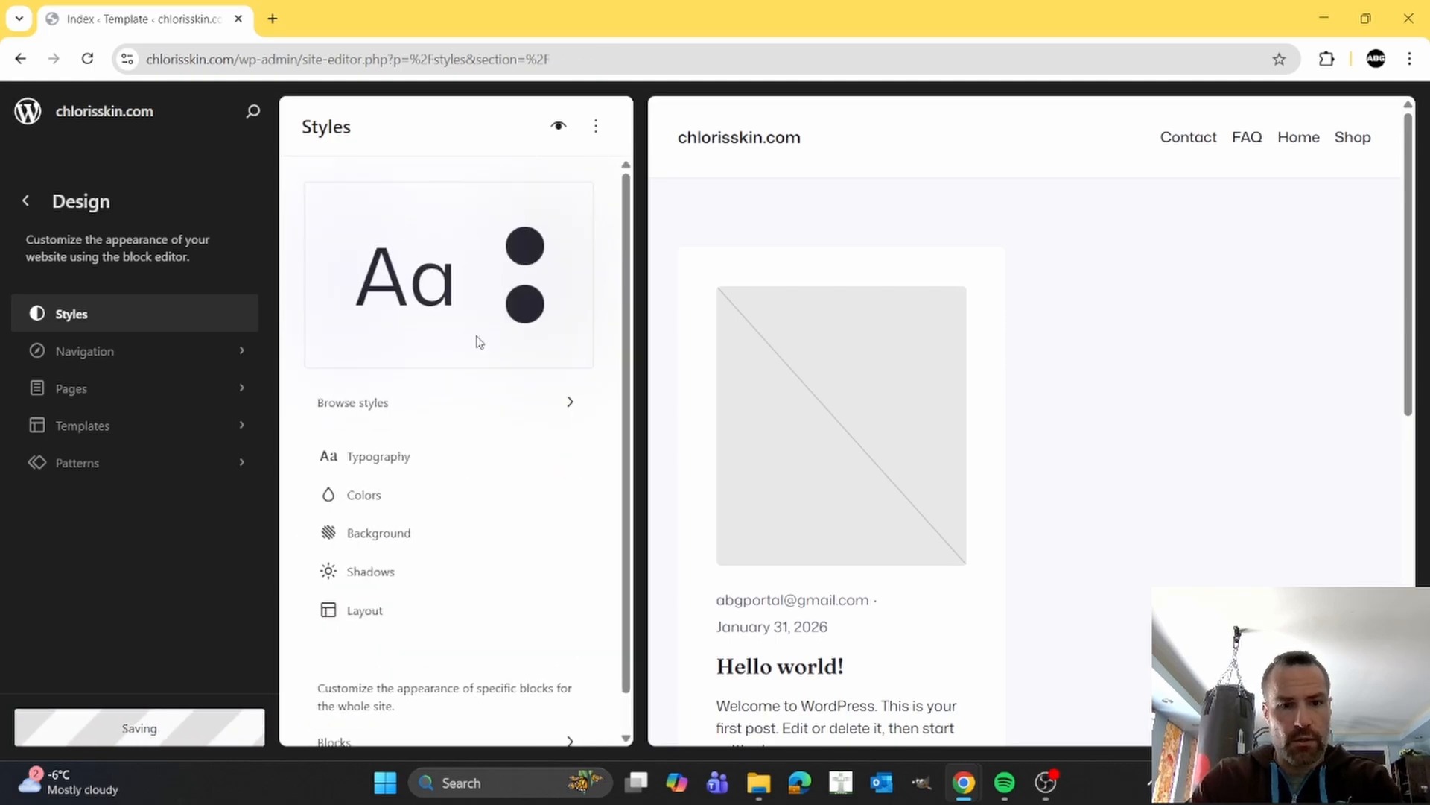
scroll(479, 342, "down", 1)
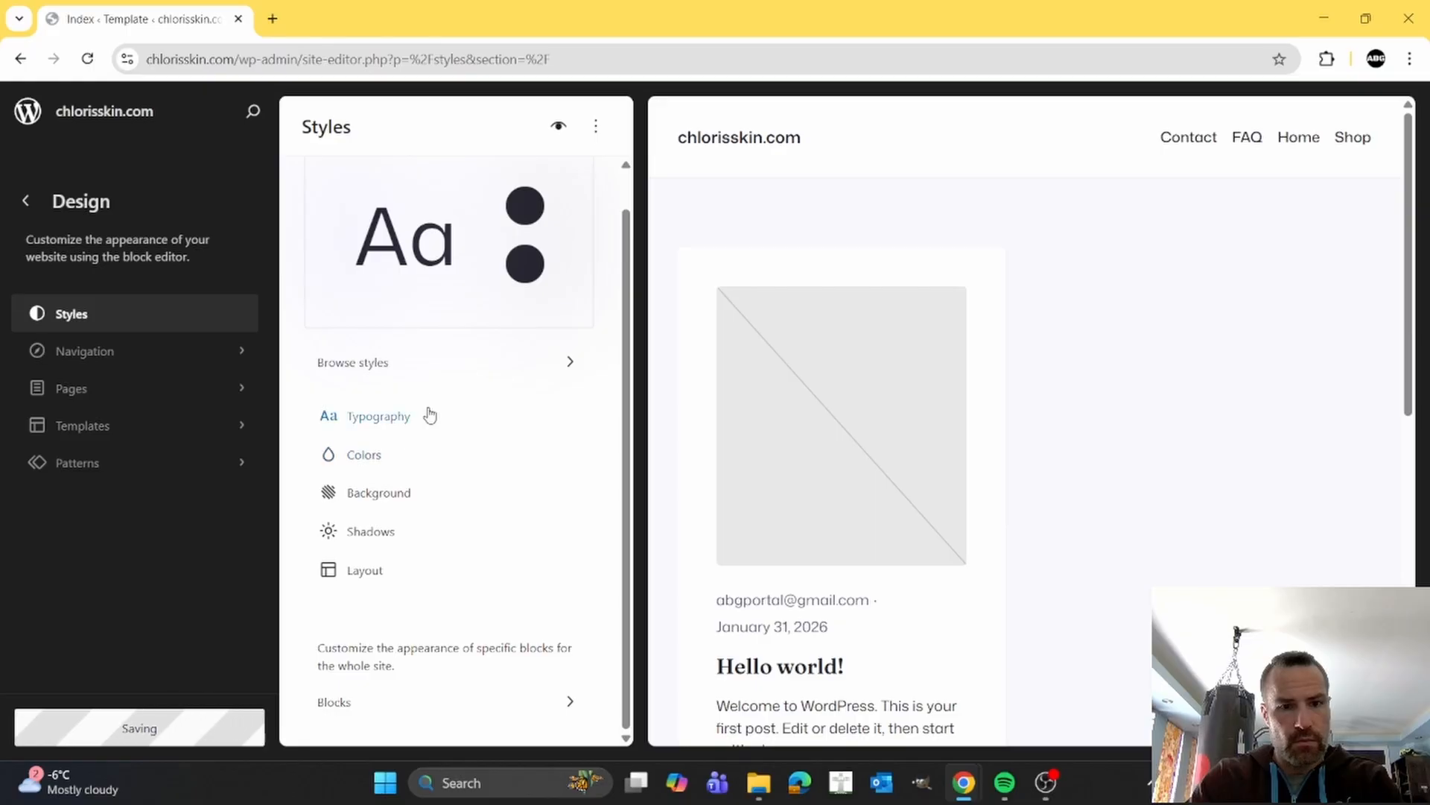
left_click(384, 497)
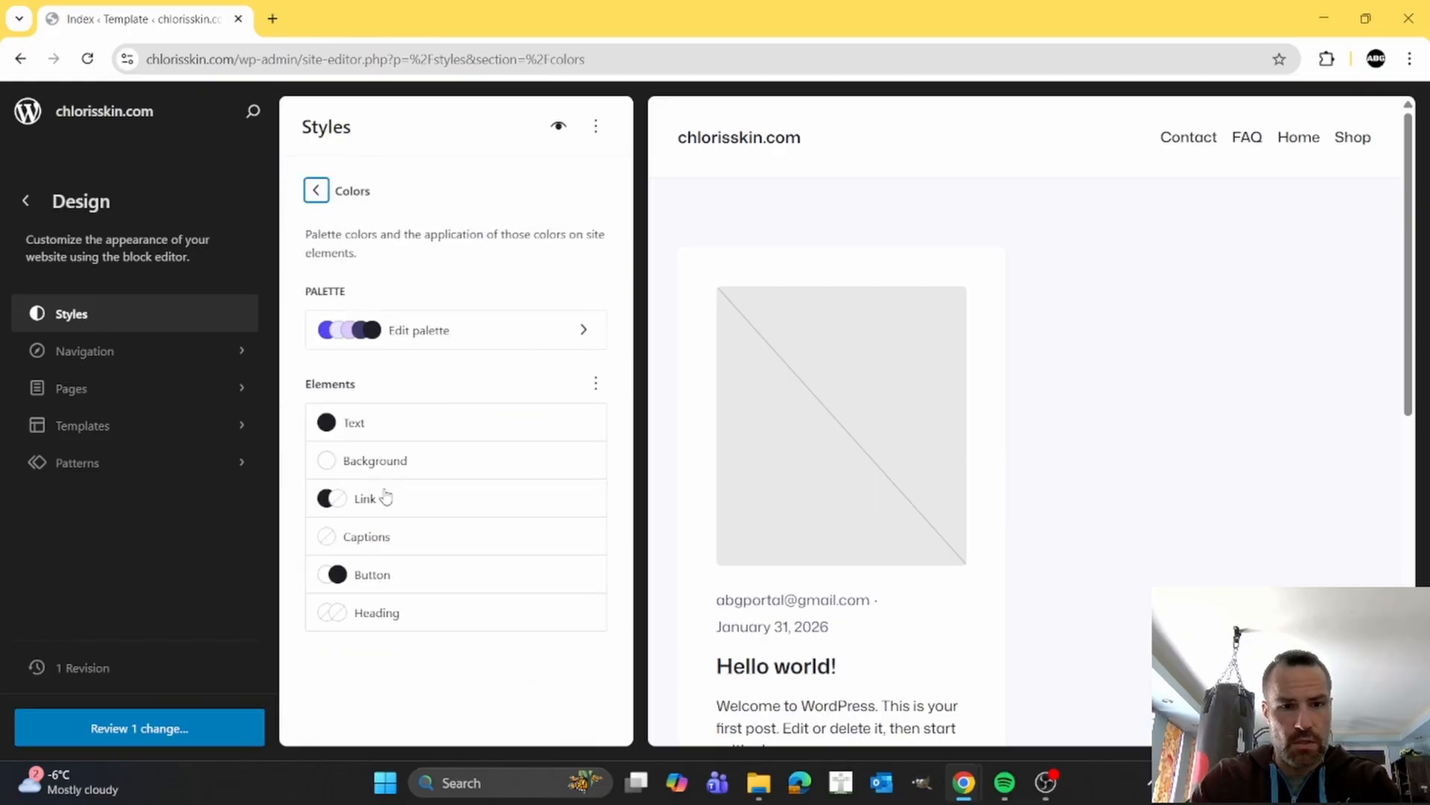
left_click(409, 337)
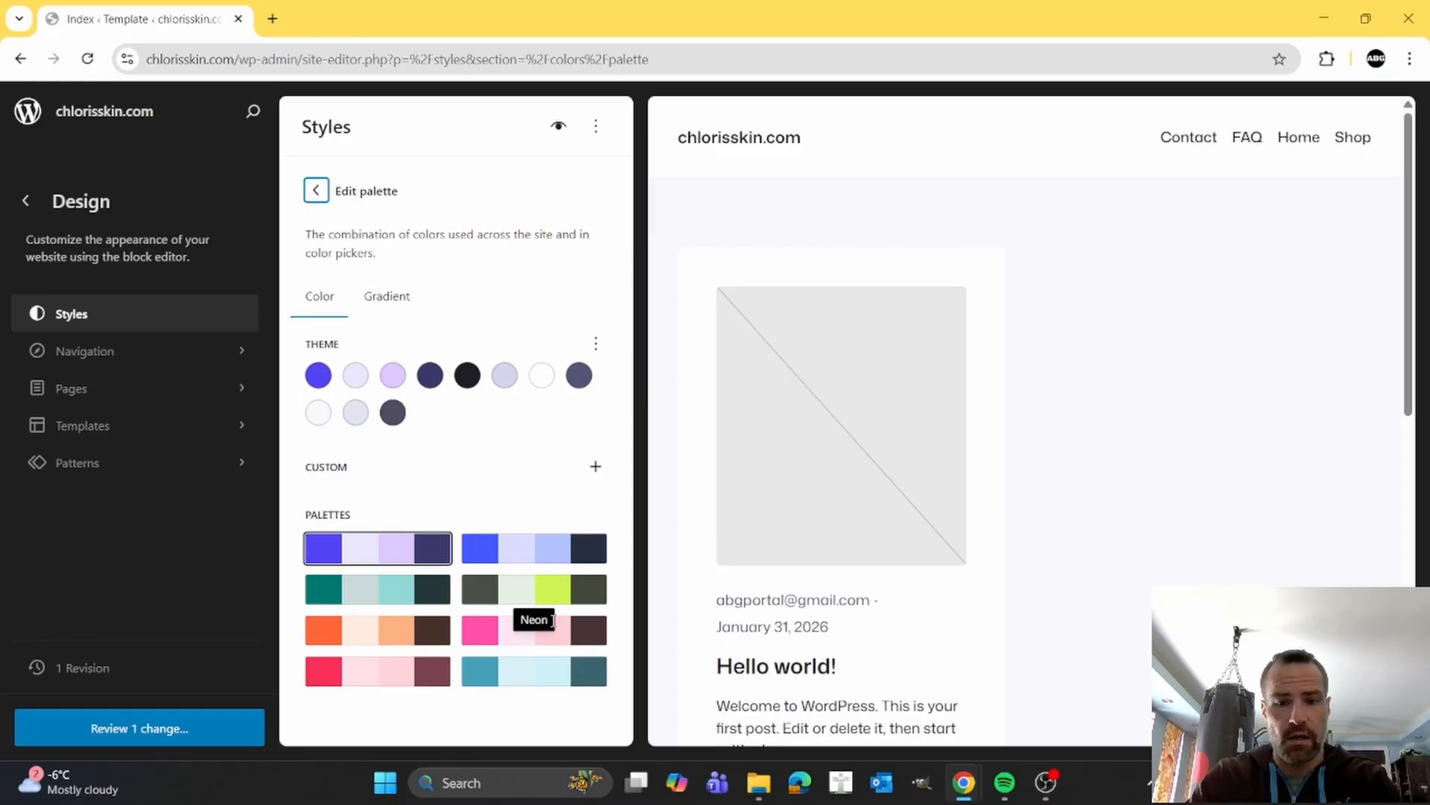
- Switch to File Explorer and view image 9, the color swatches, from the Chloris Logo's folder, moving its window aside
mouse_move(758, 782)
left_click(749, 741)
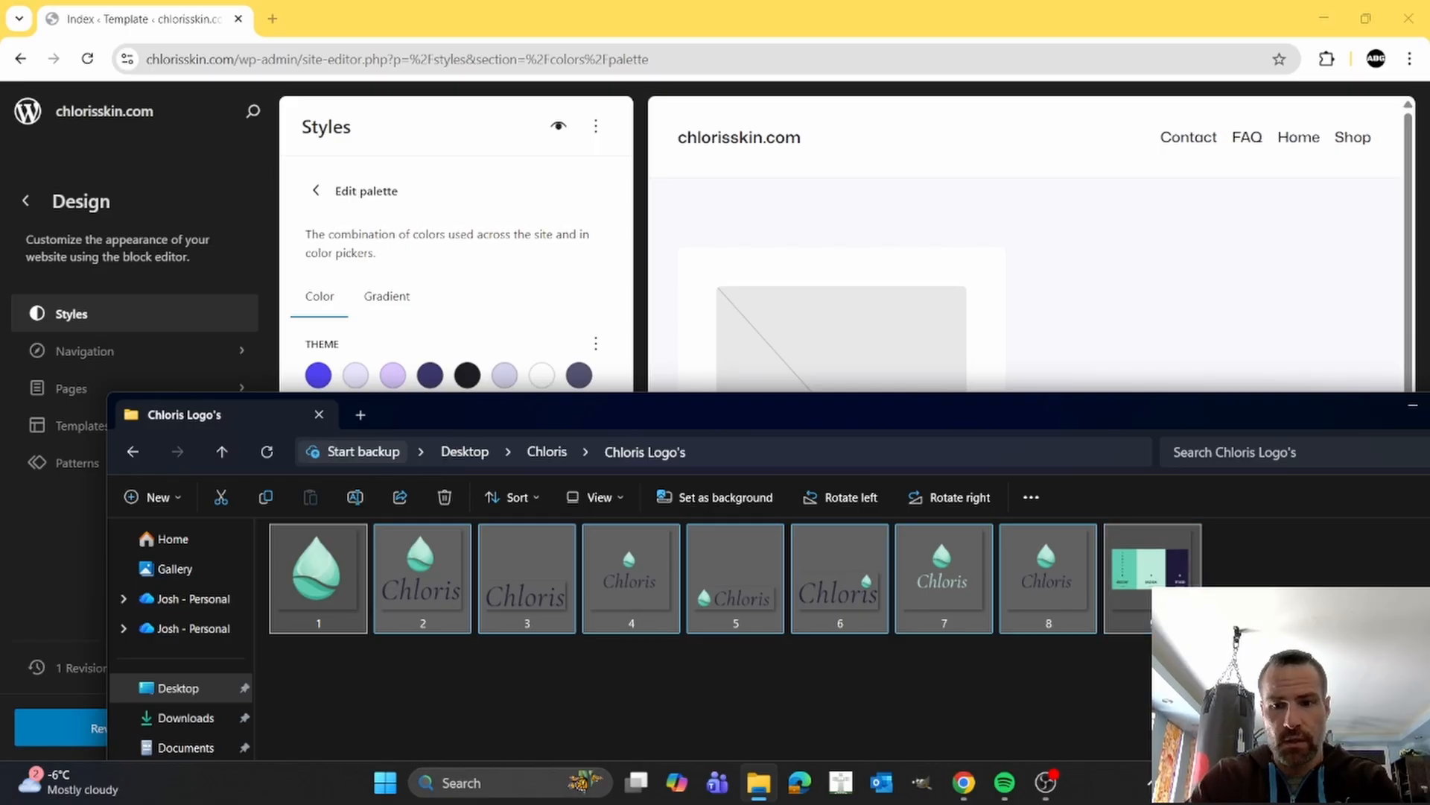
double_click(1167, 594)
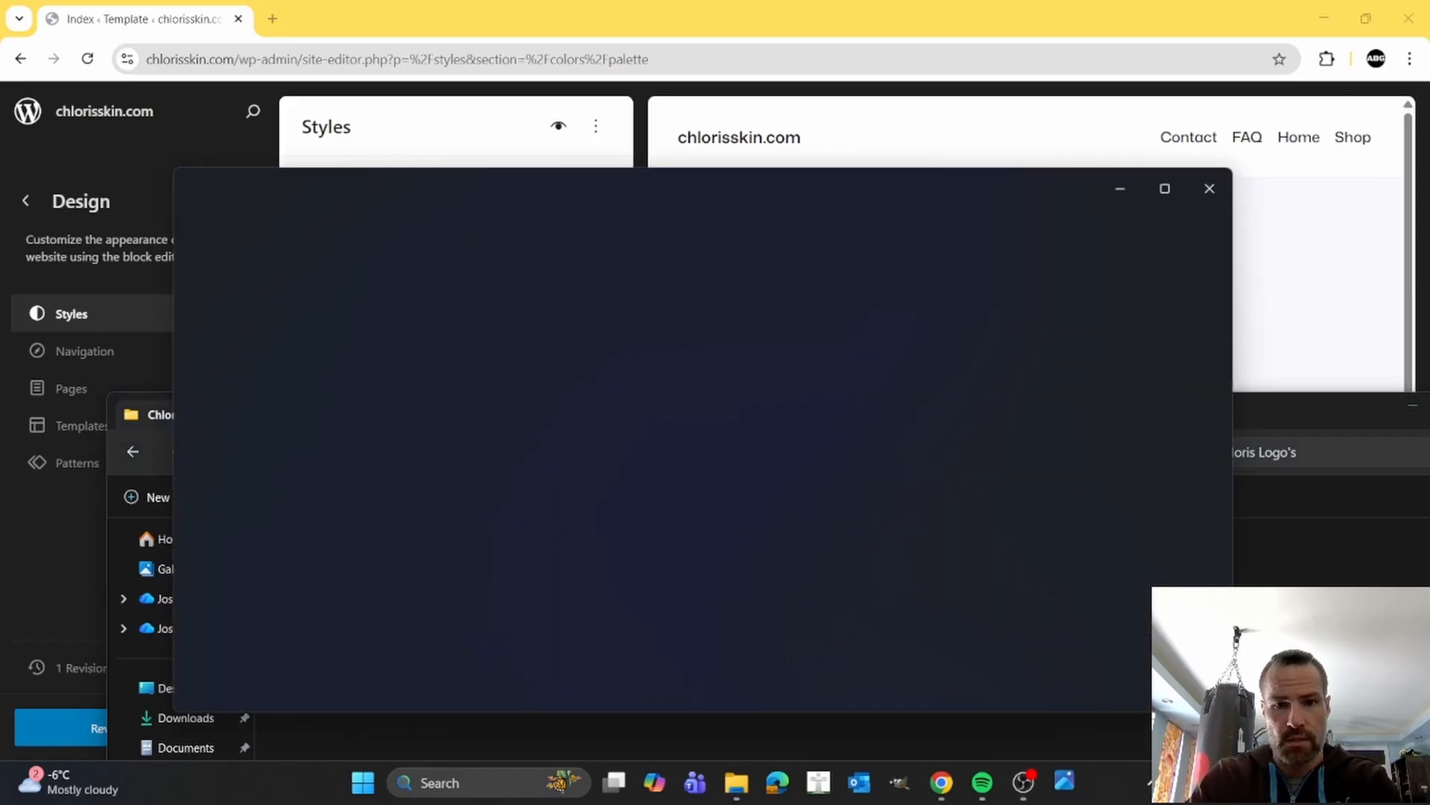
left_click_drag(726, 188, 918, 456)
- In the site's theme palette, set the first color to #60CCAF and the second to near-white #FDFDFD
double_click(162, 711)
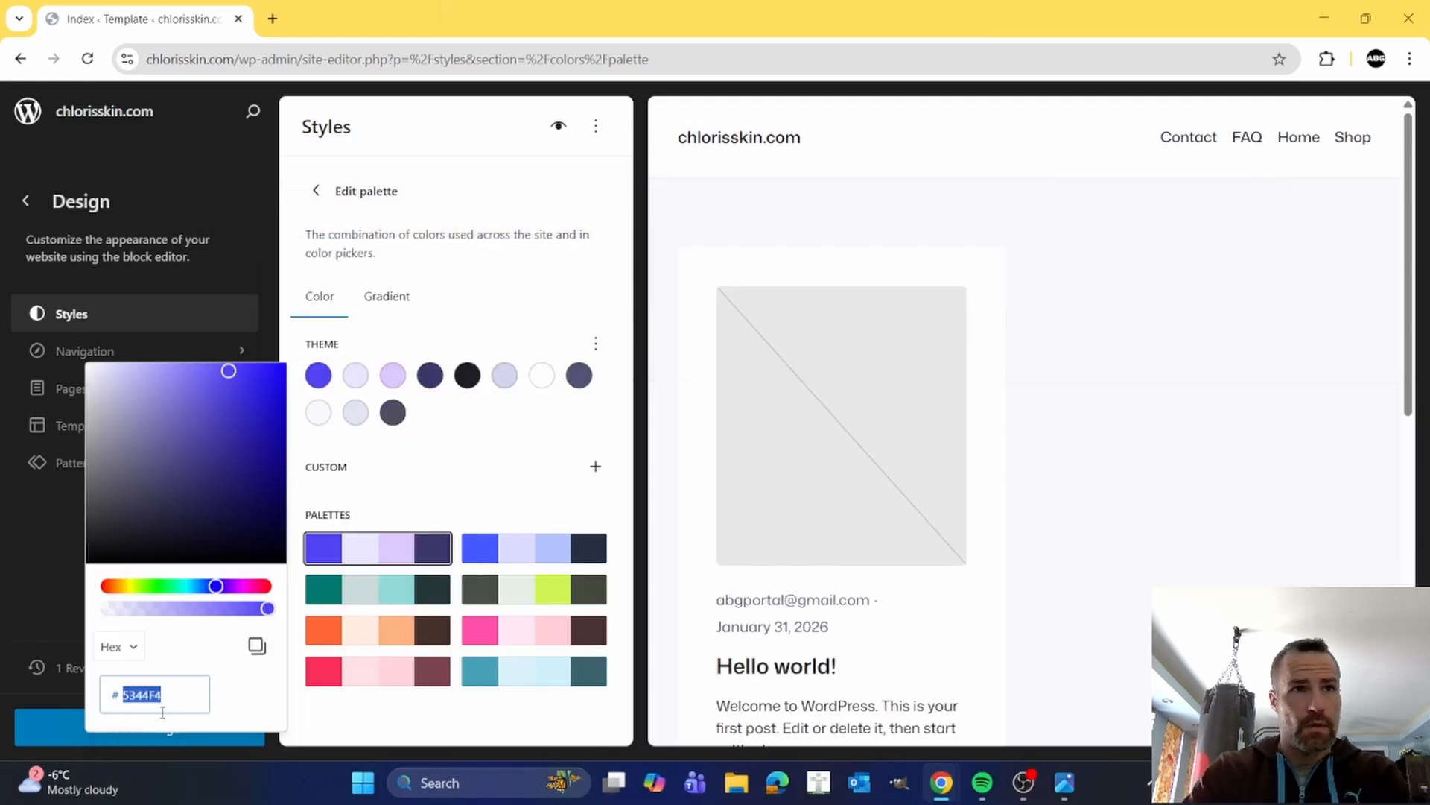
type("60ccaf")
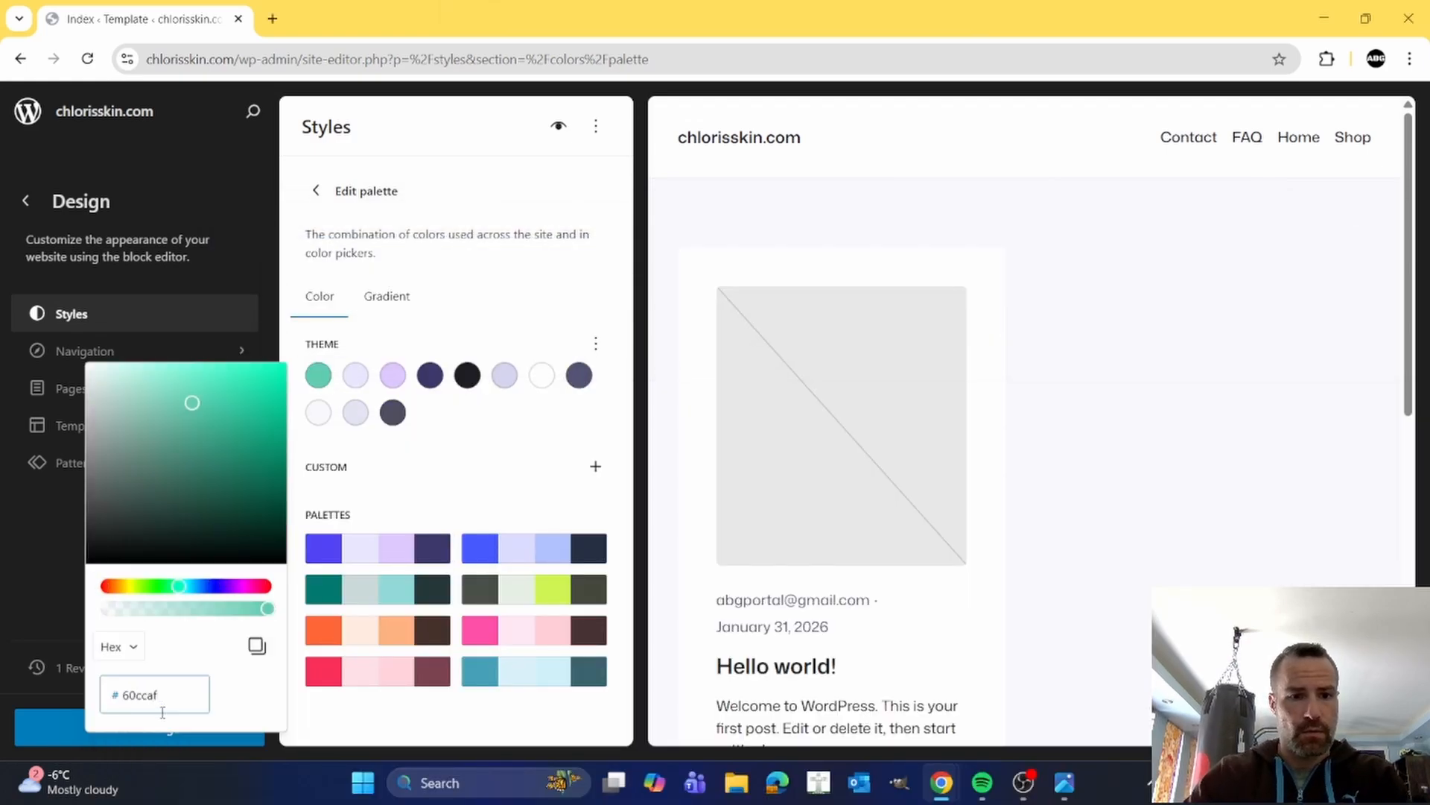
left_click(216, 678)
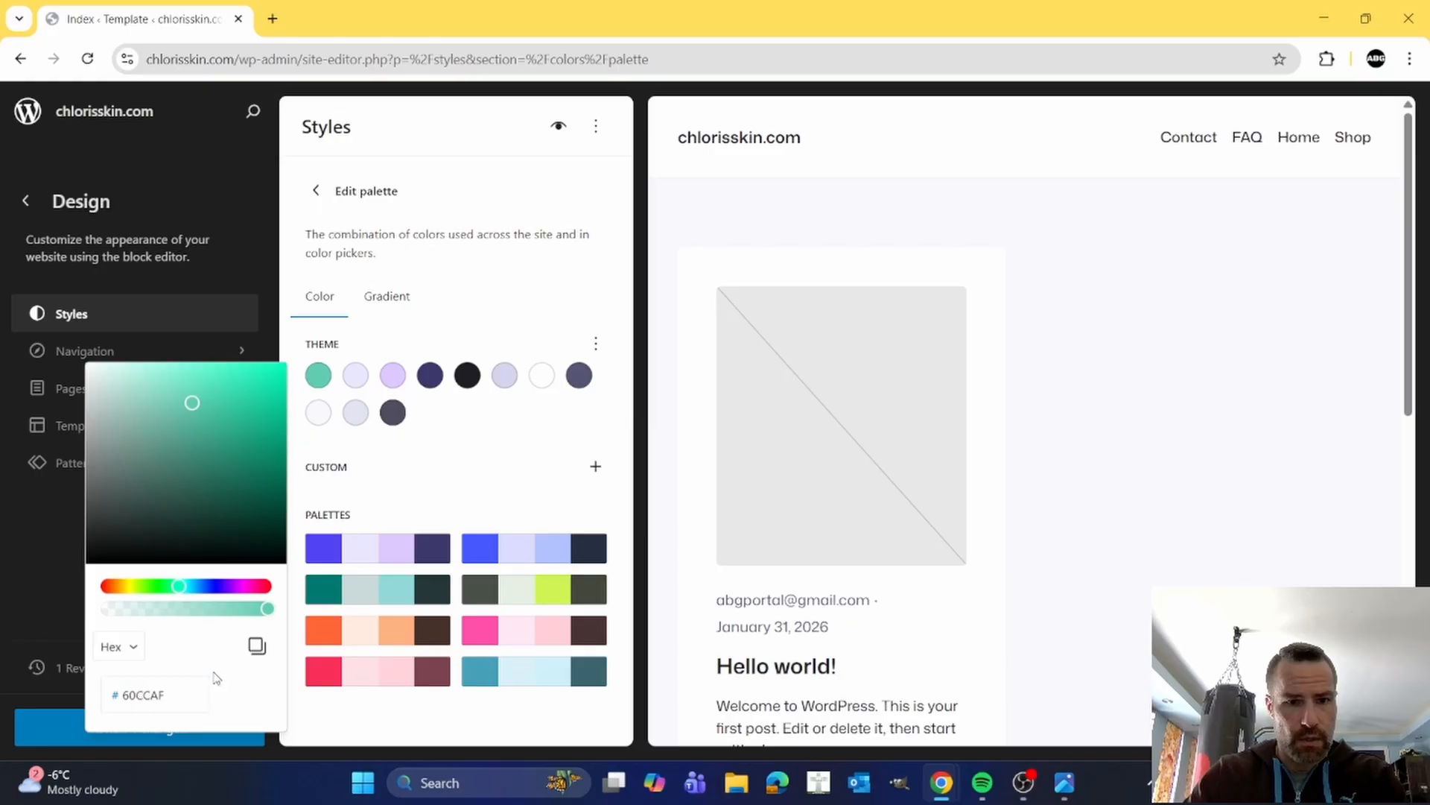
left_click(355, 384)
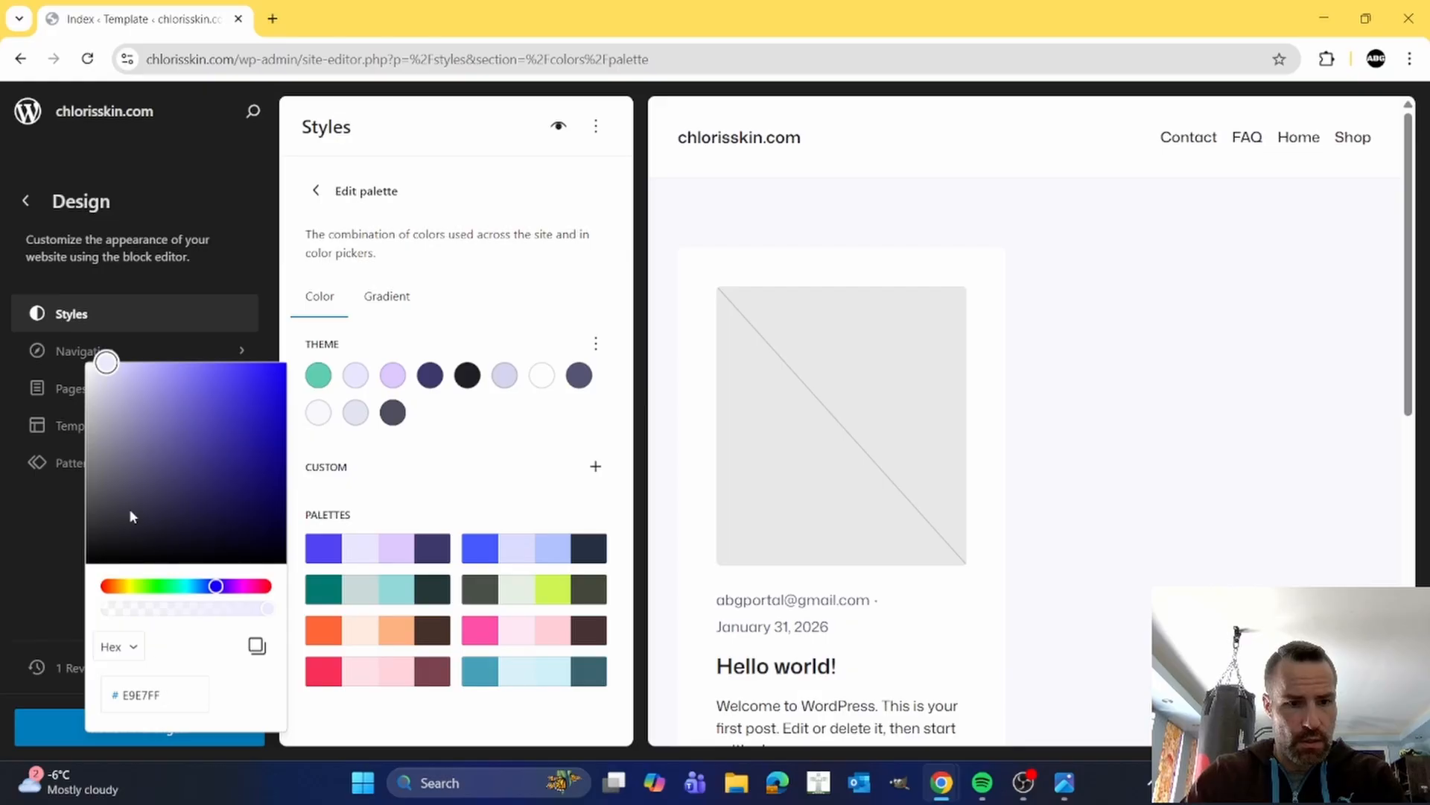
left_click_drag(101, 365, 84, 369)
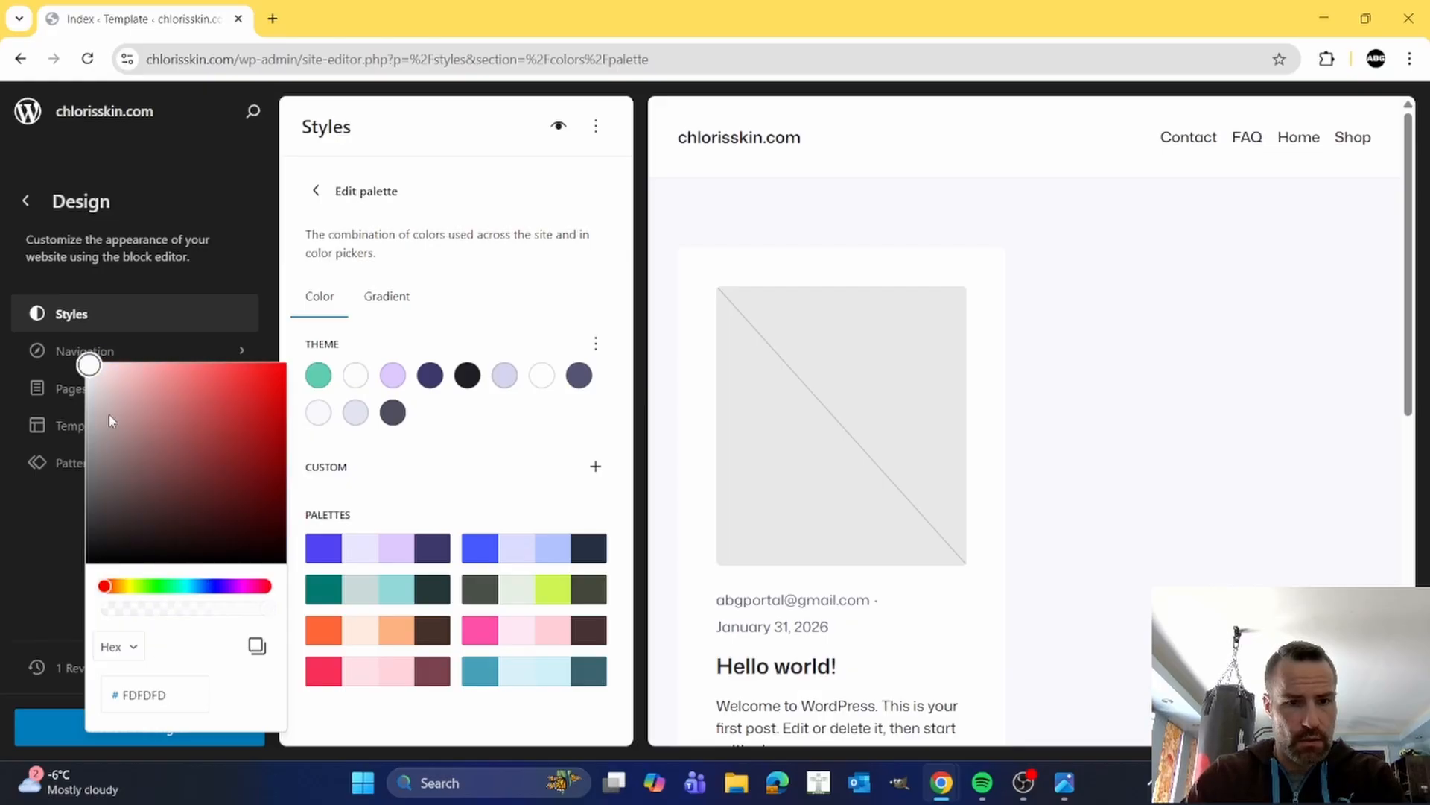
- Set the Brand Alt theme color to the light mint #BAEADA
left_click(392, 376)
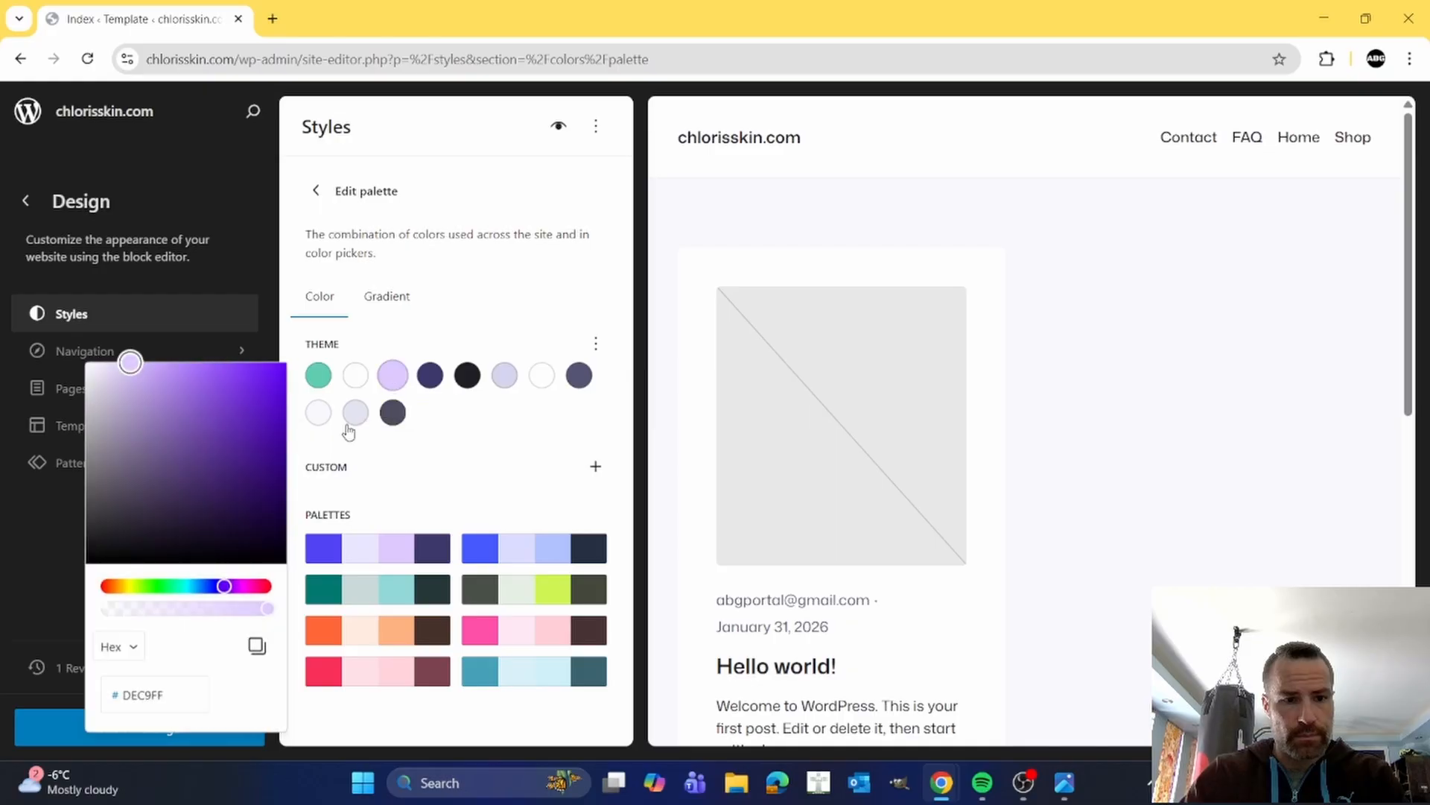
left_click_drag(164, 695, 112, 704)
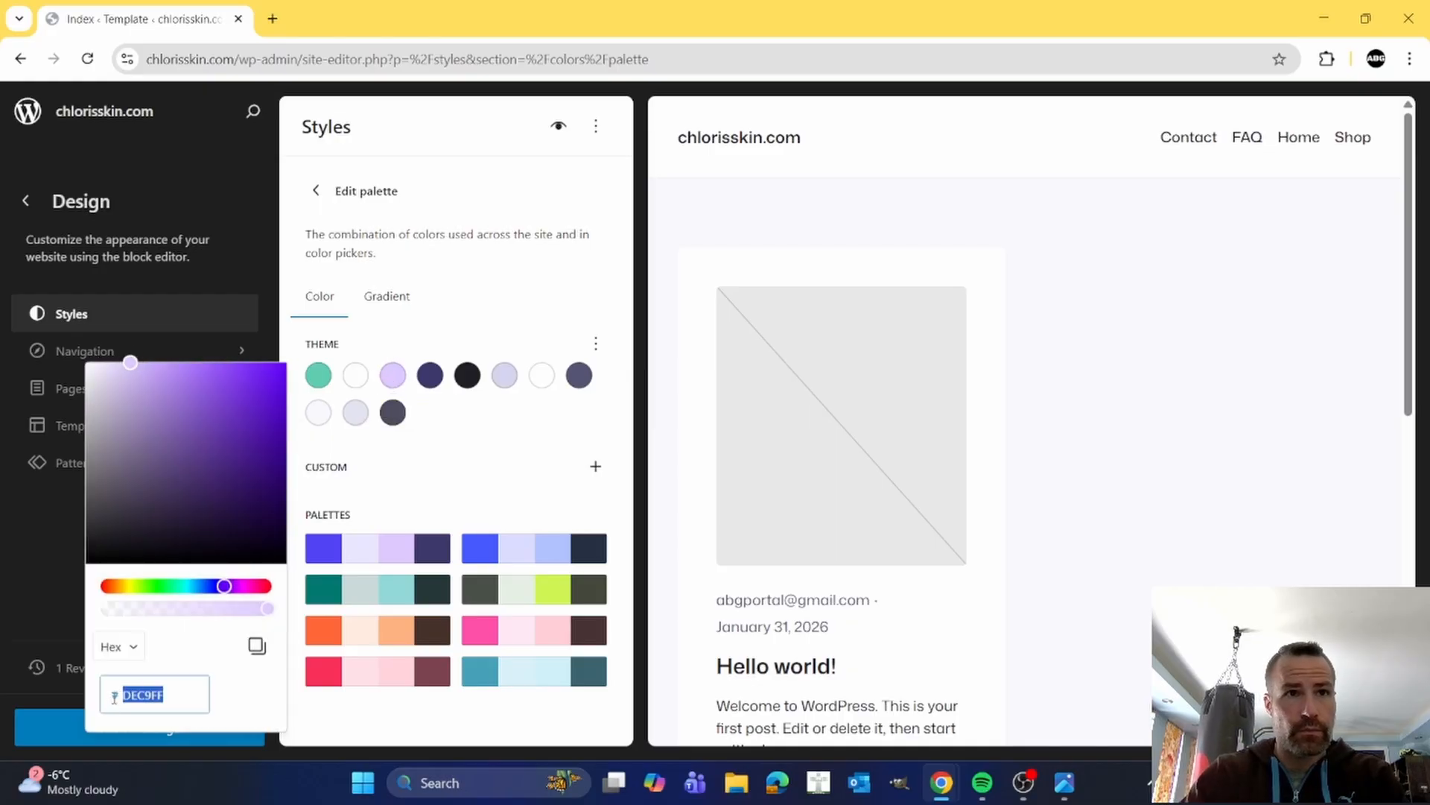
type("bae")
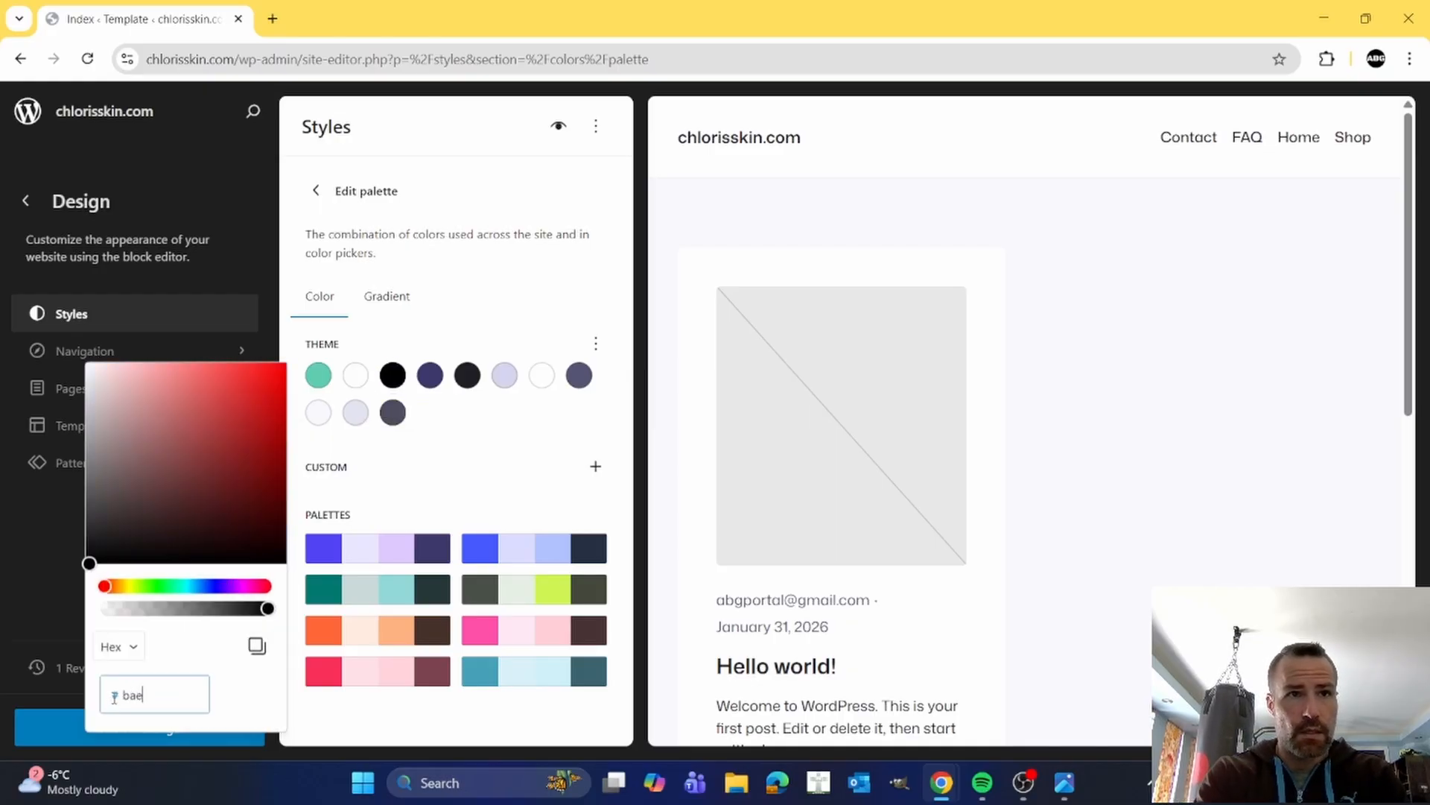
type("ada")
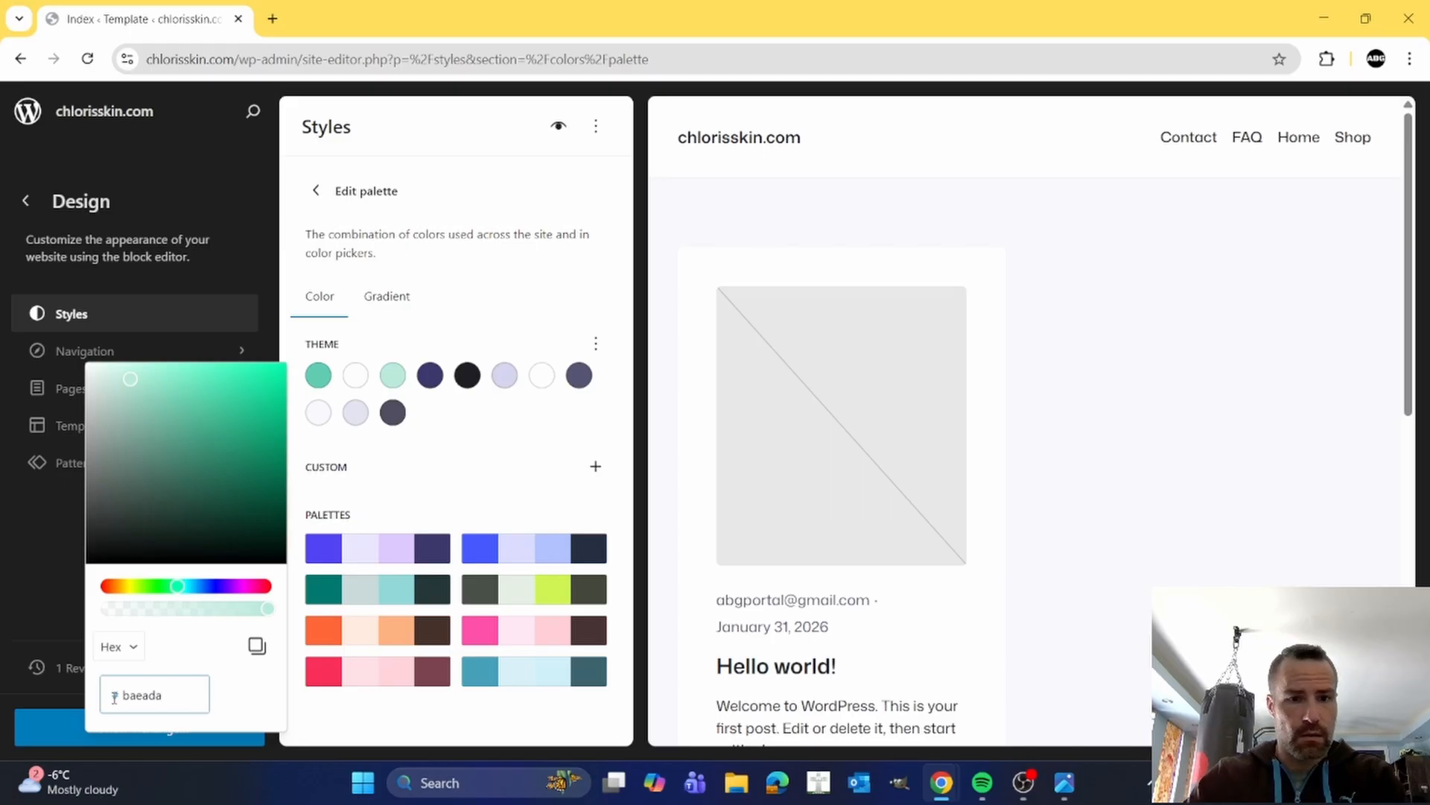
- Set the fourth theme color, right after Brand Alt, to the dark navy #1F1A38
left_click(430, 378)
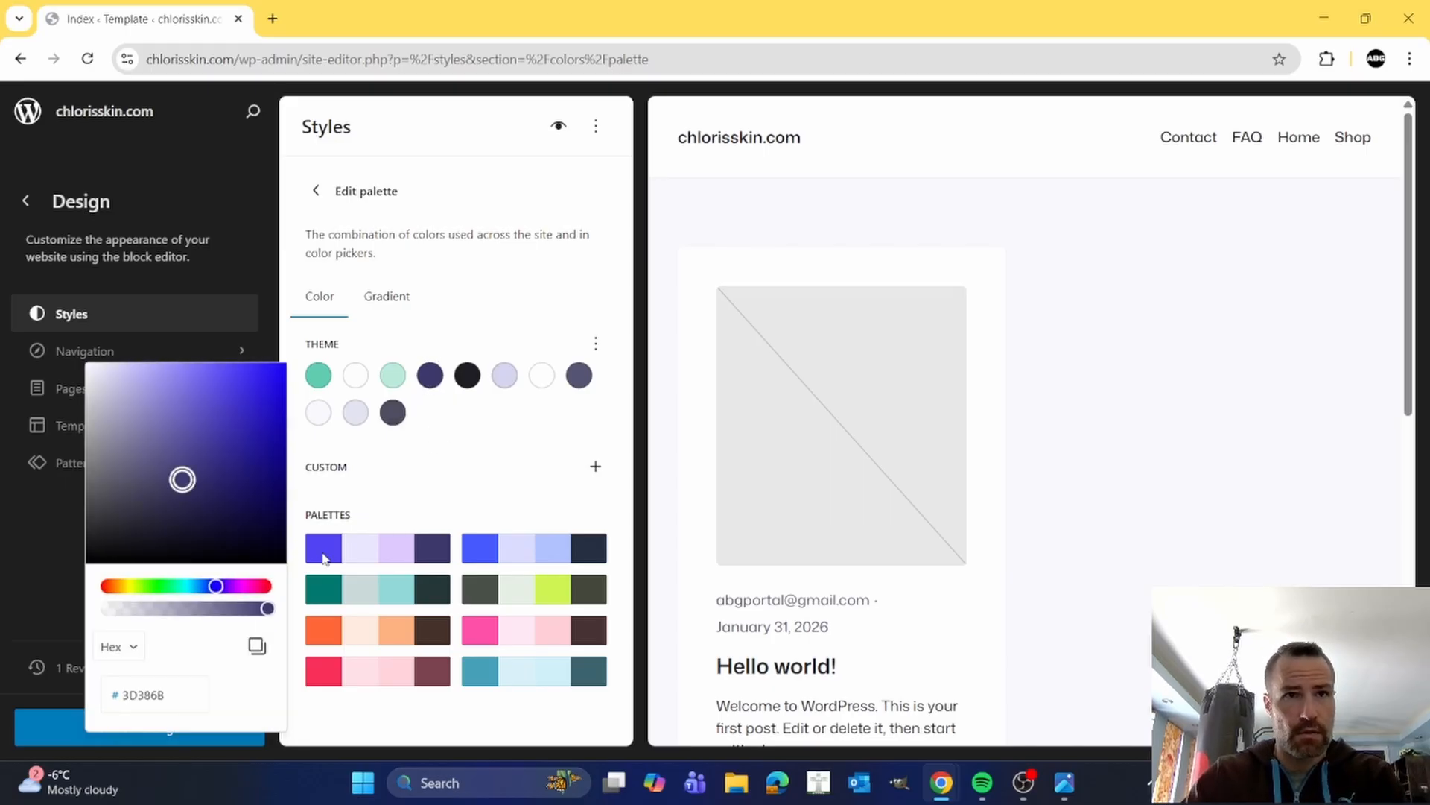
left_click_drag(172, 698, 124, 698)
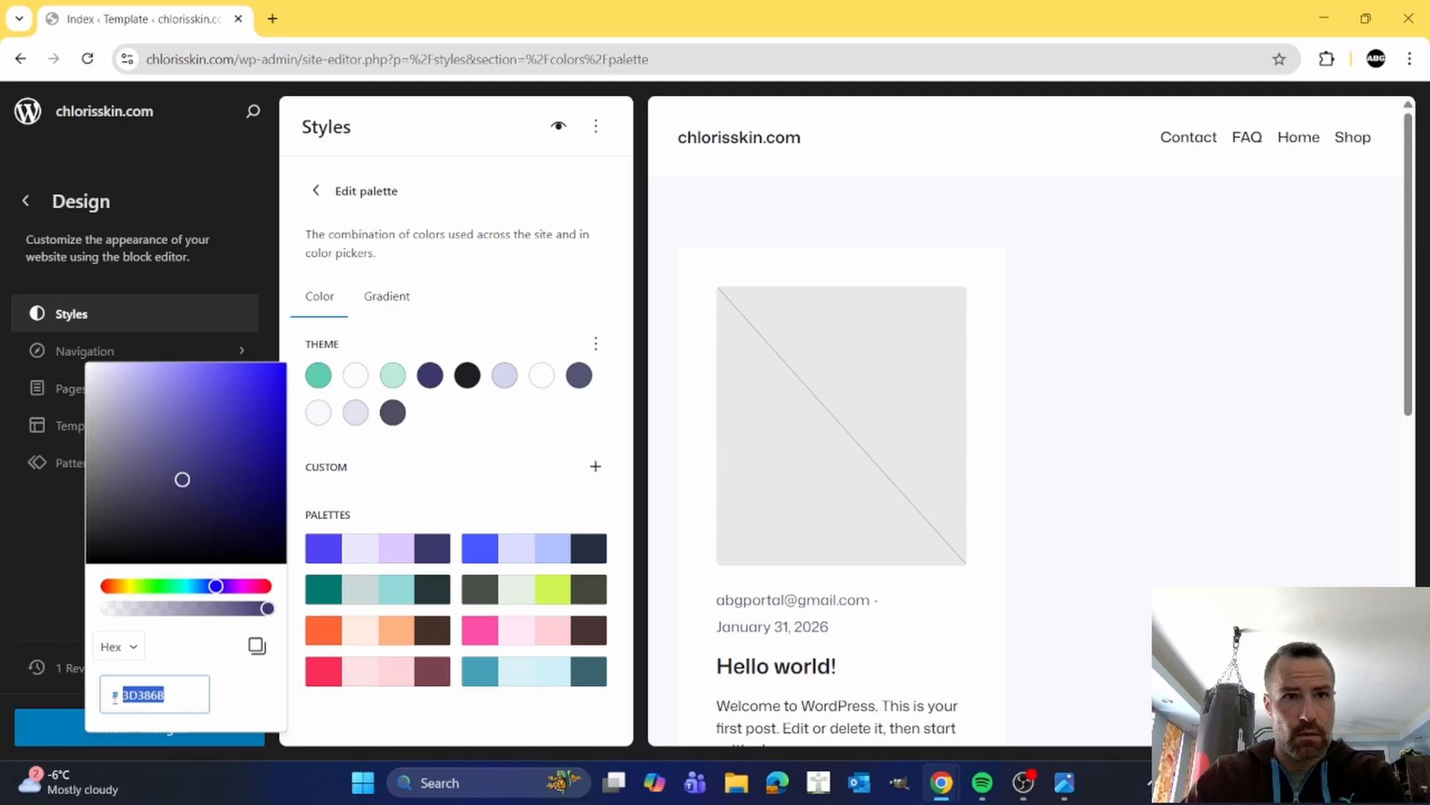
type("1f1a")
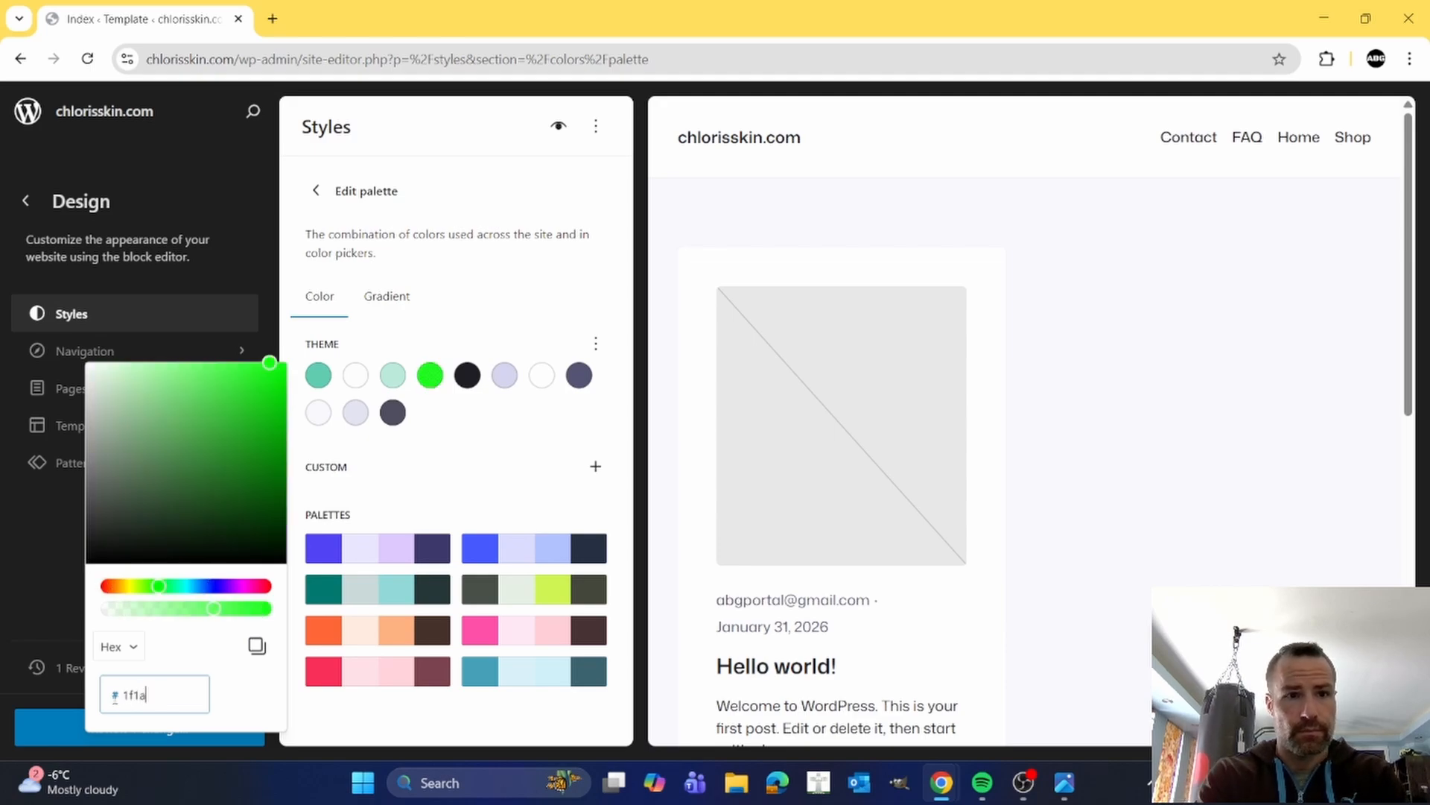
type("38")
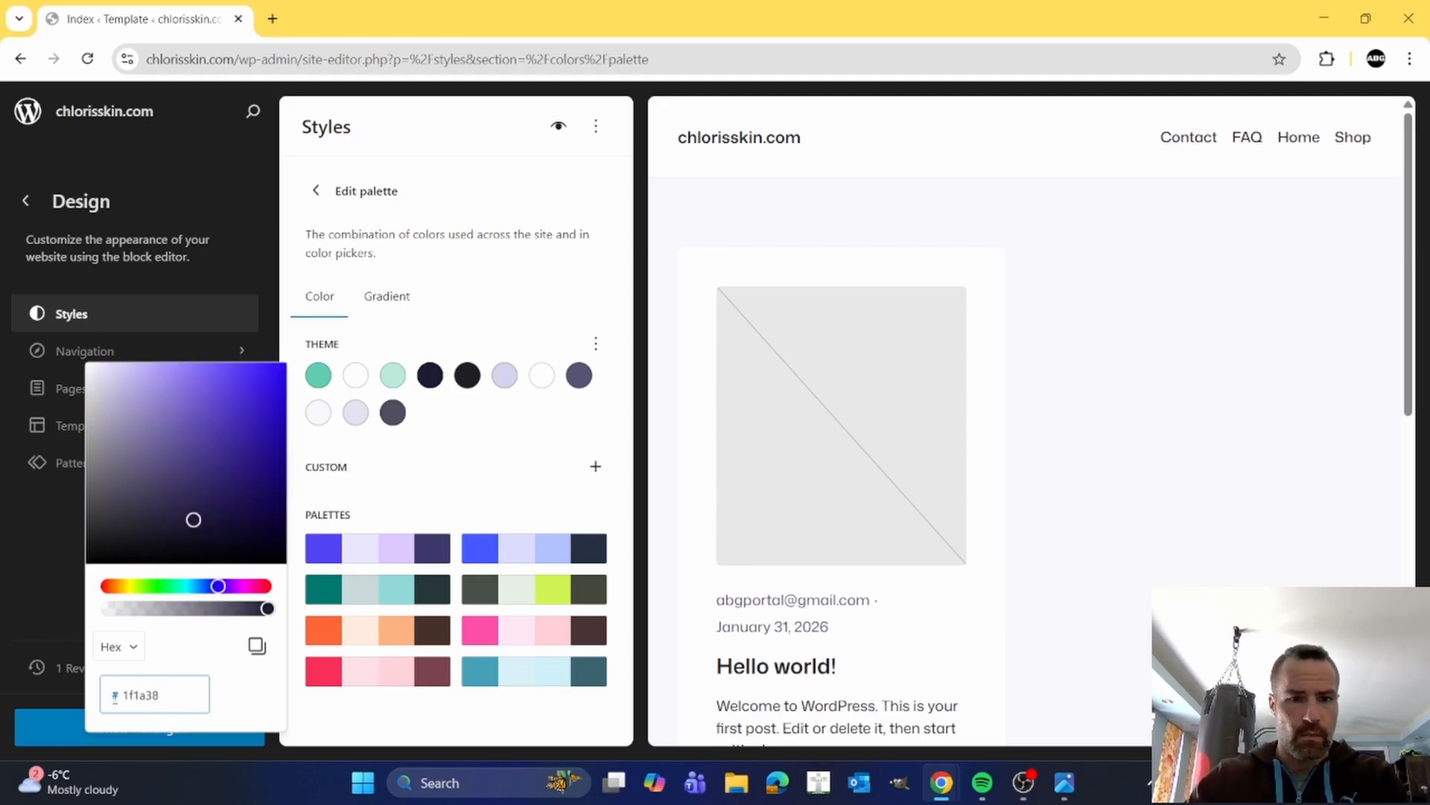
left_click(401, 441)
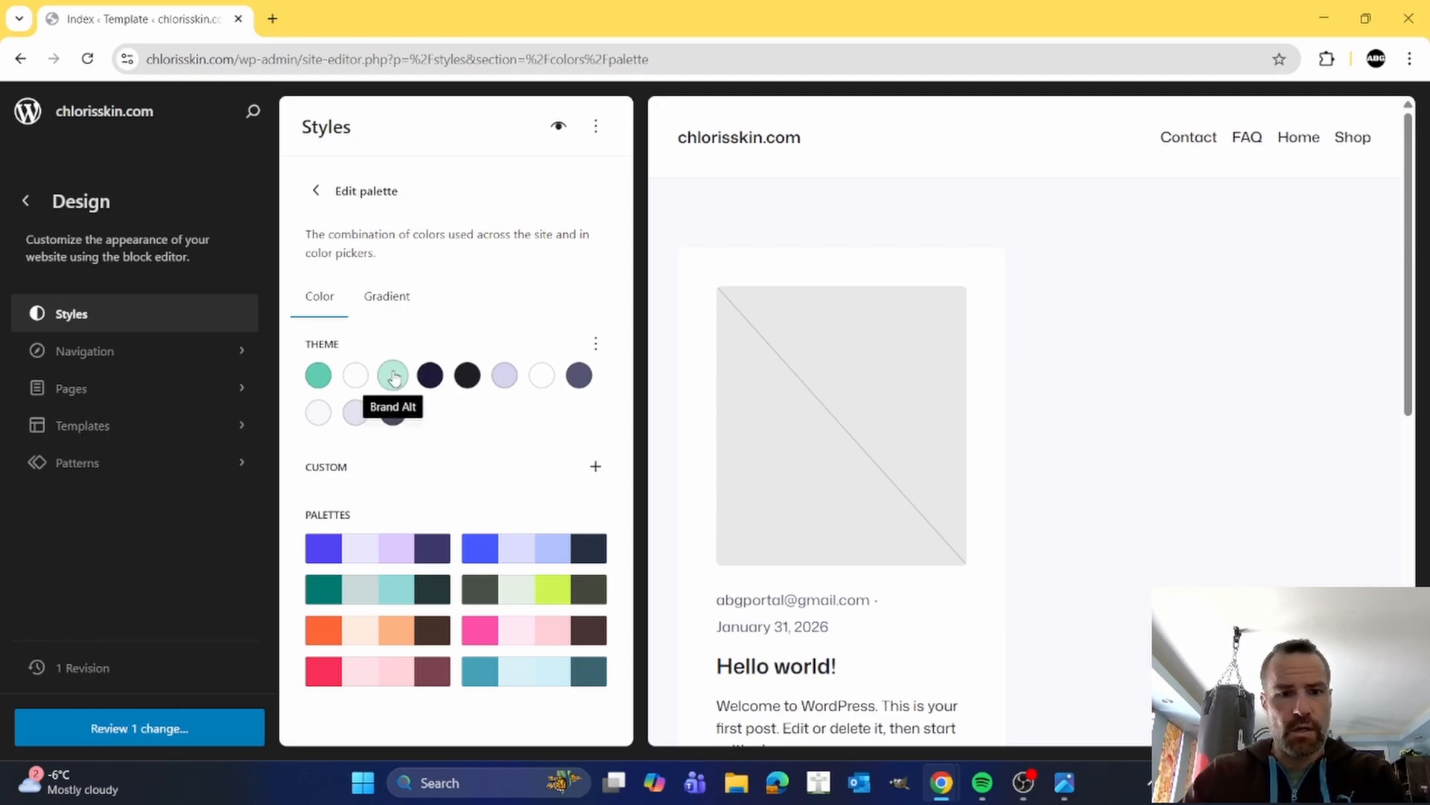
- Set the fifth theme color to pure black #000000 and save the pending changes to the custom styles
left_click(463, 377)
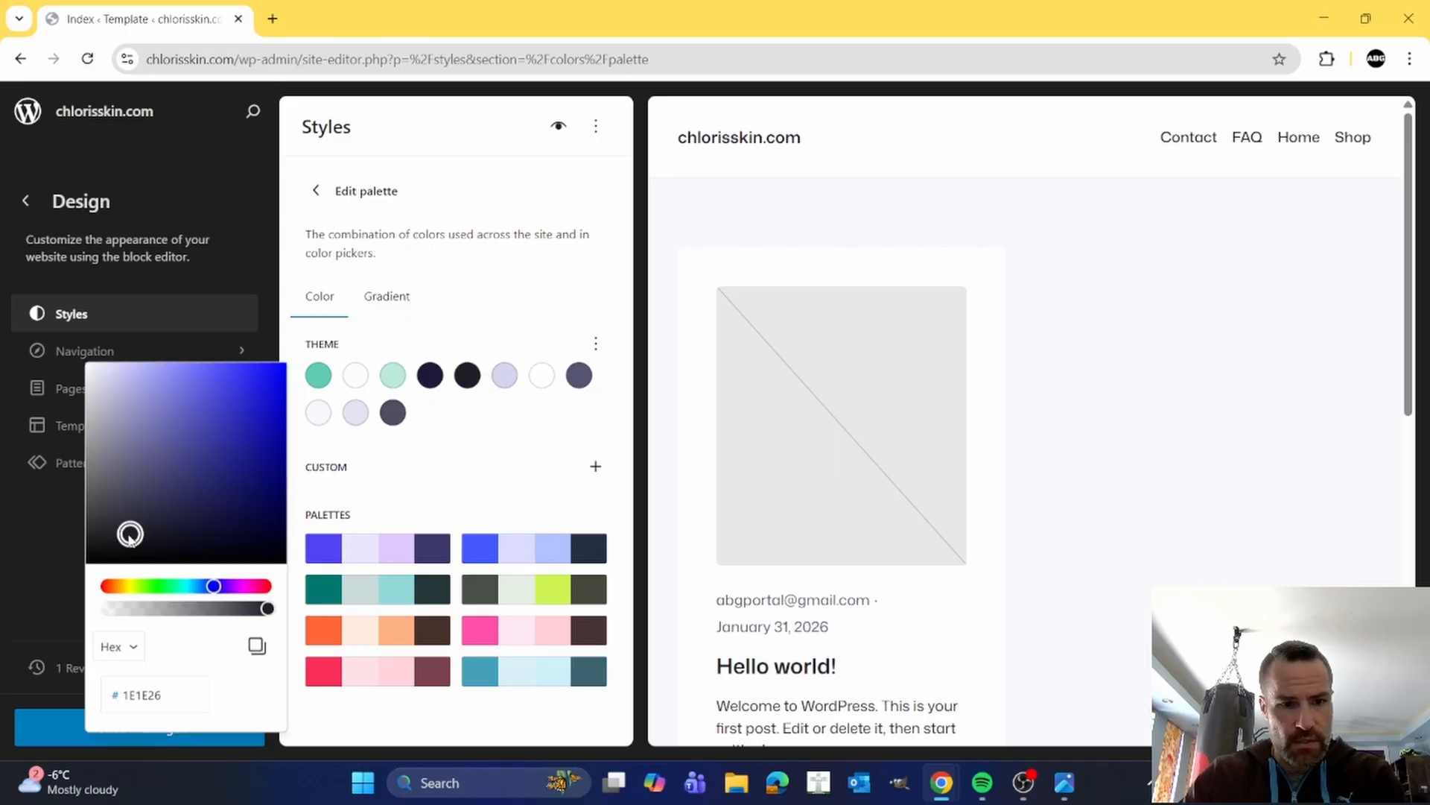
left_click_drag(130, 533, 80, 573)
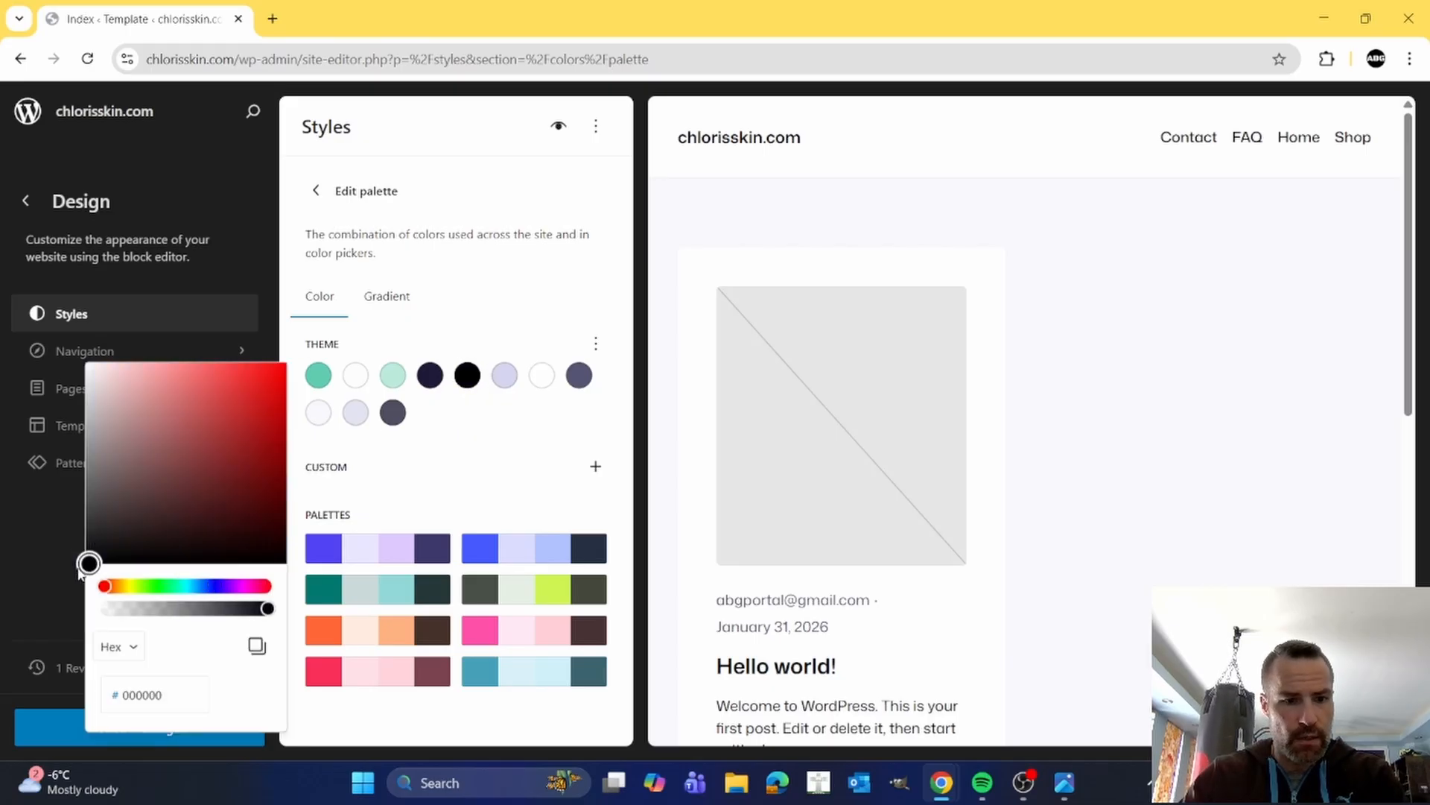
left_click(493, 472)
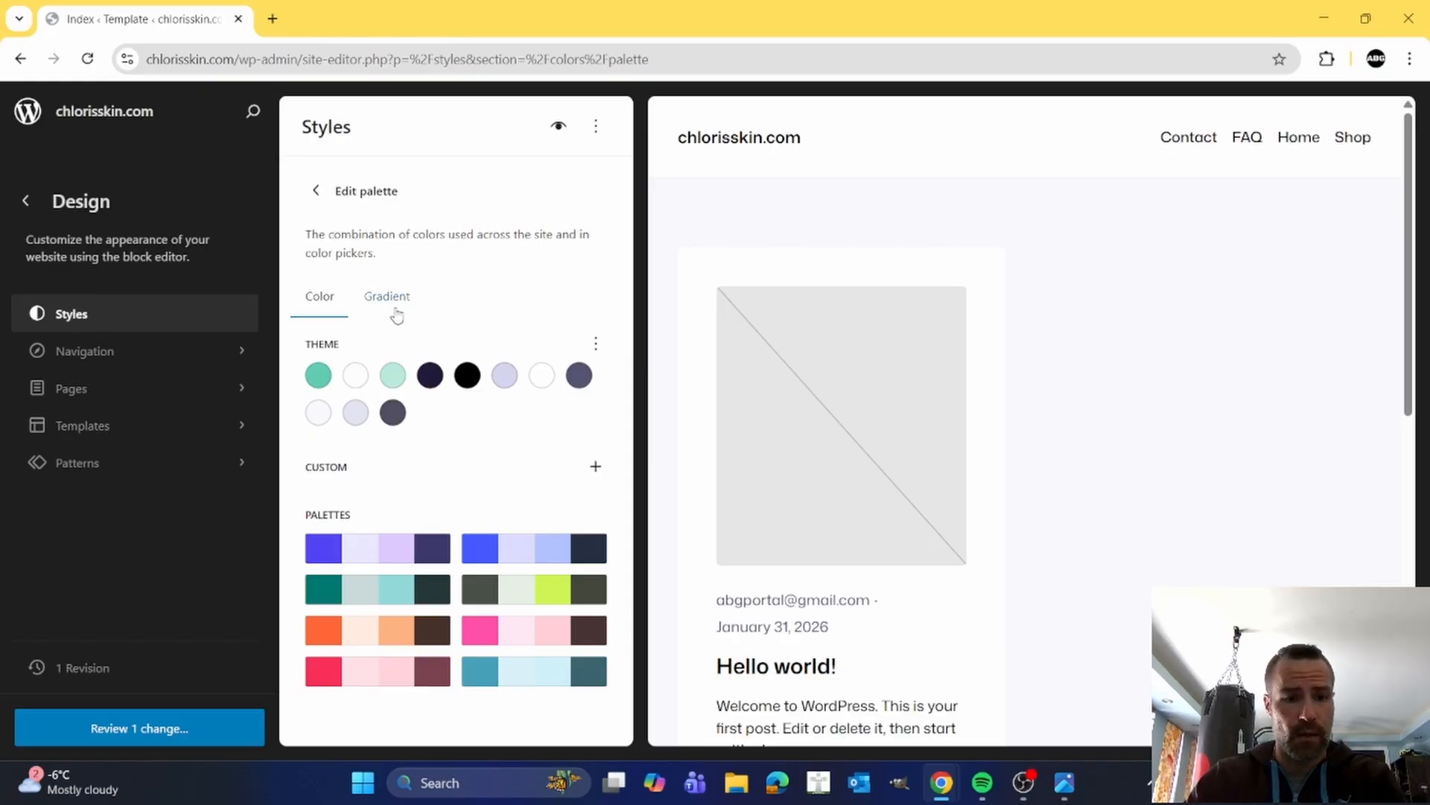
left_click(182, 717)
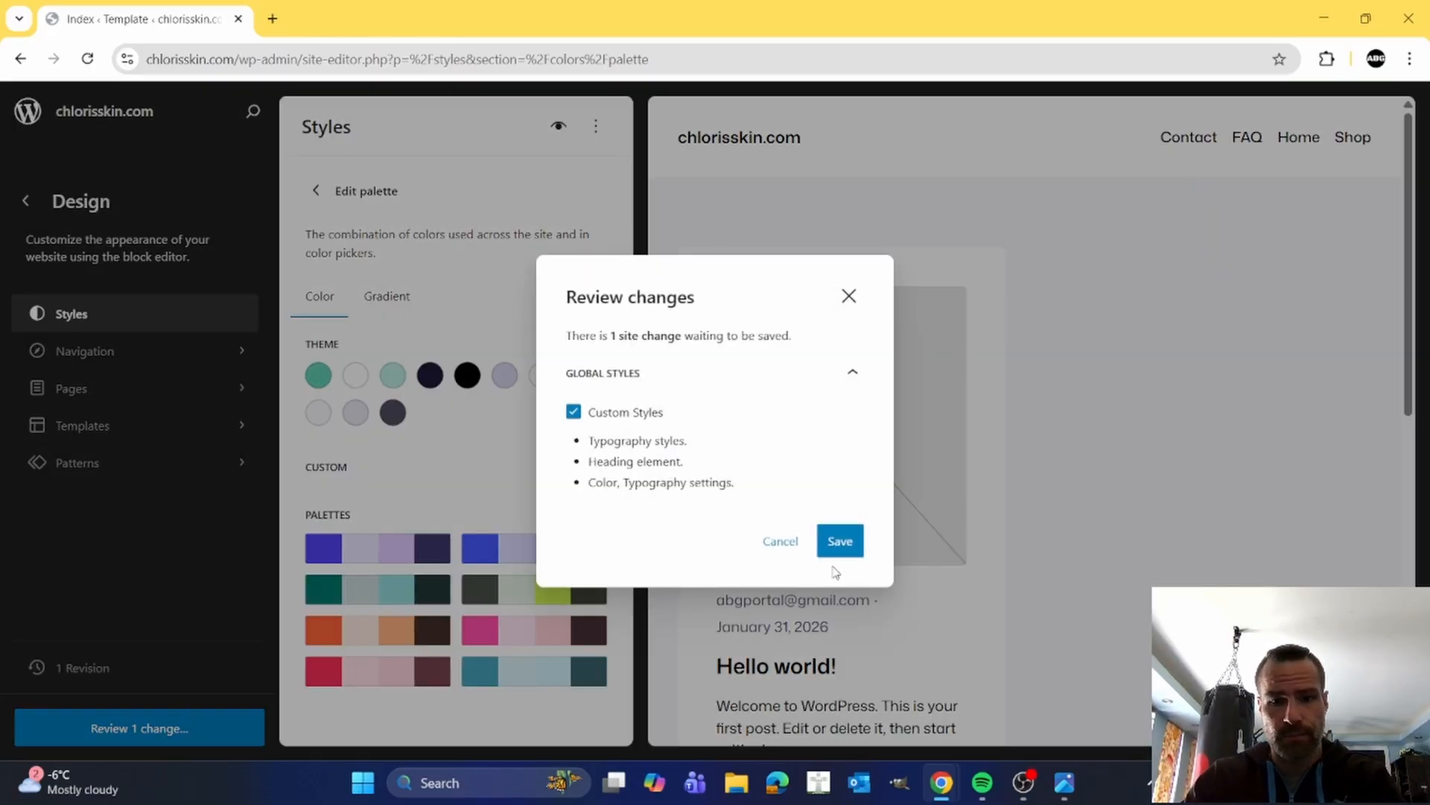
left_click(836, 549)
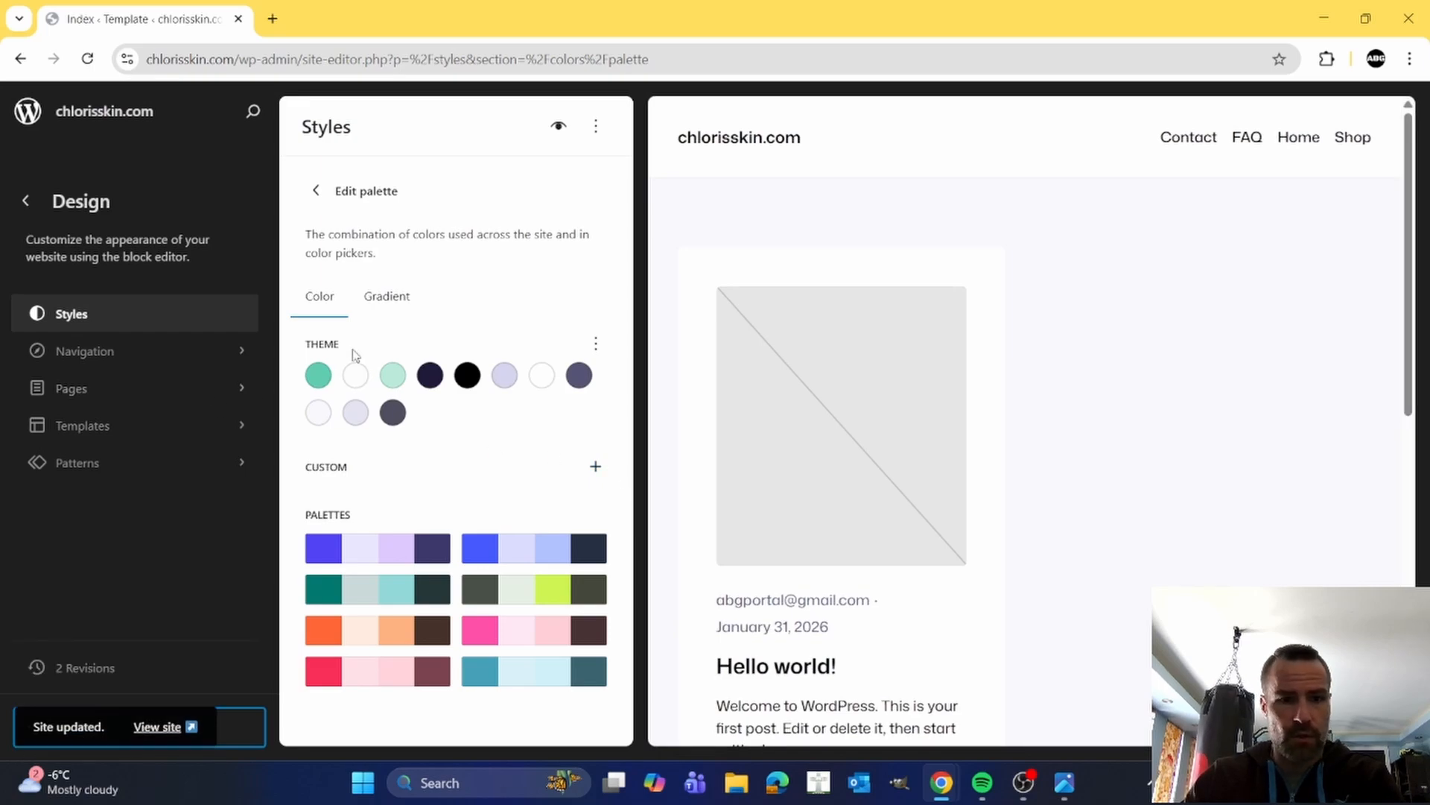
- Leave the color settings and open the theme's Header template part from the site's patterns for editing
left_click(316, 190)
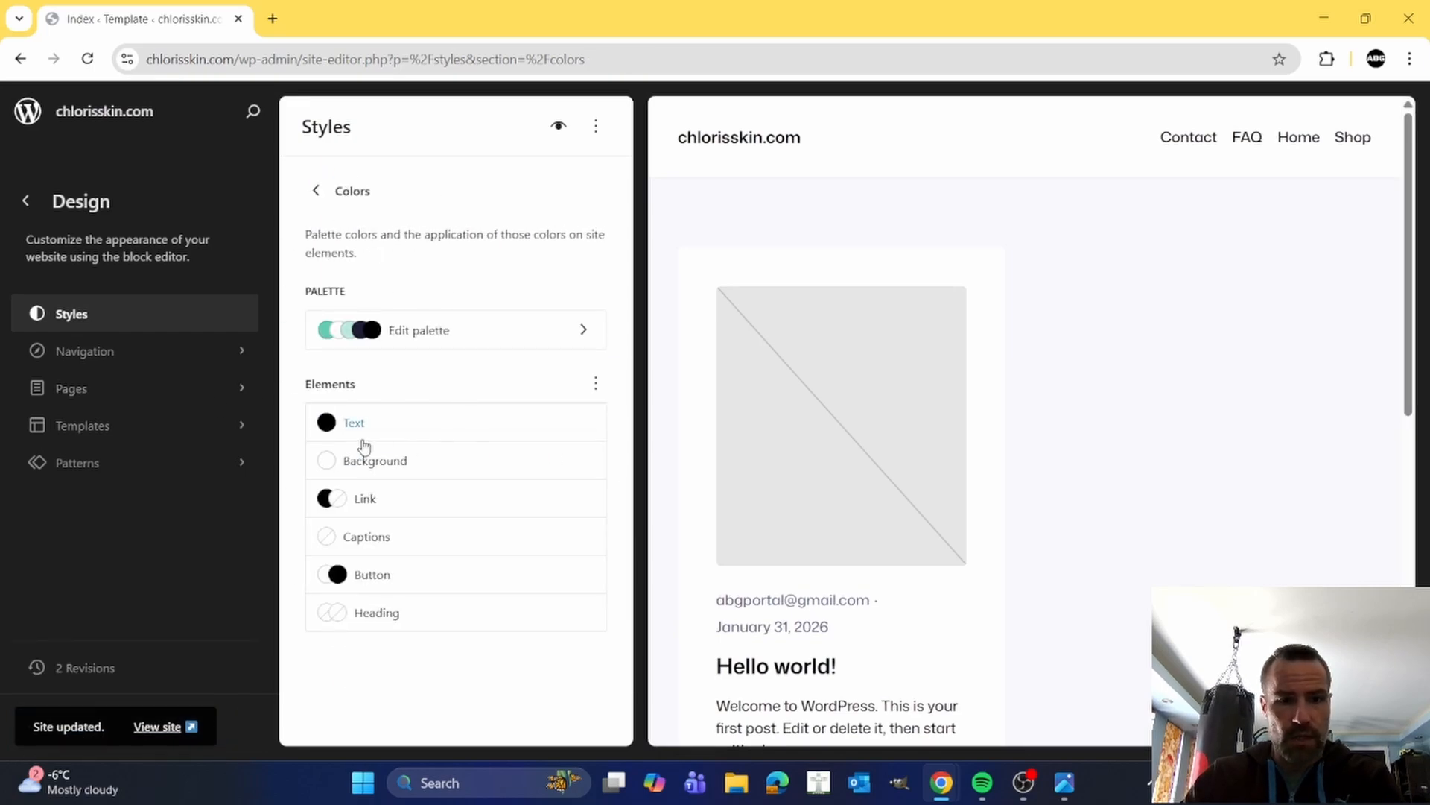
left_click(313, 192)
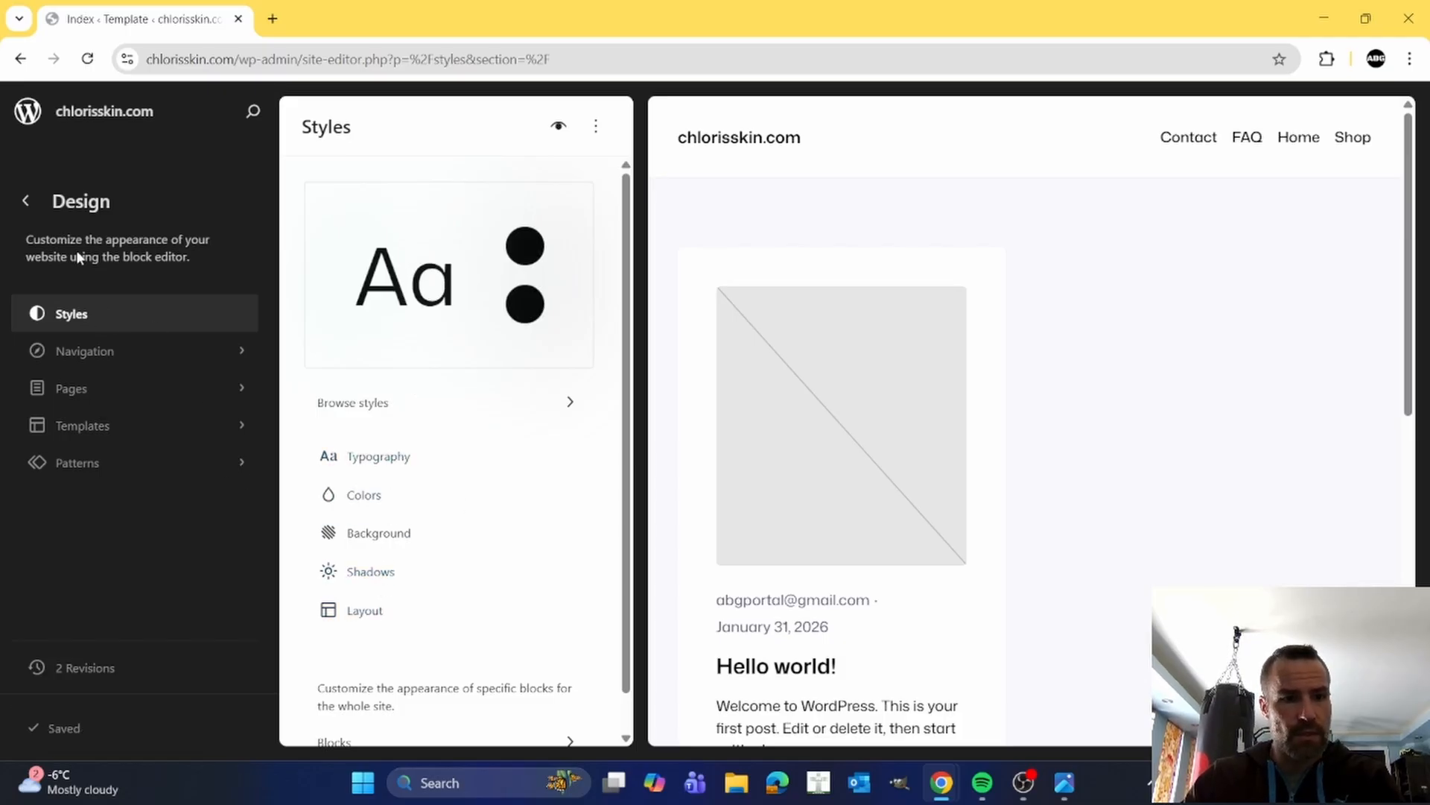
left_click(28, 204)
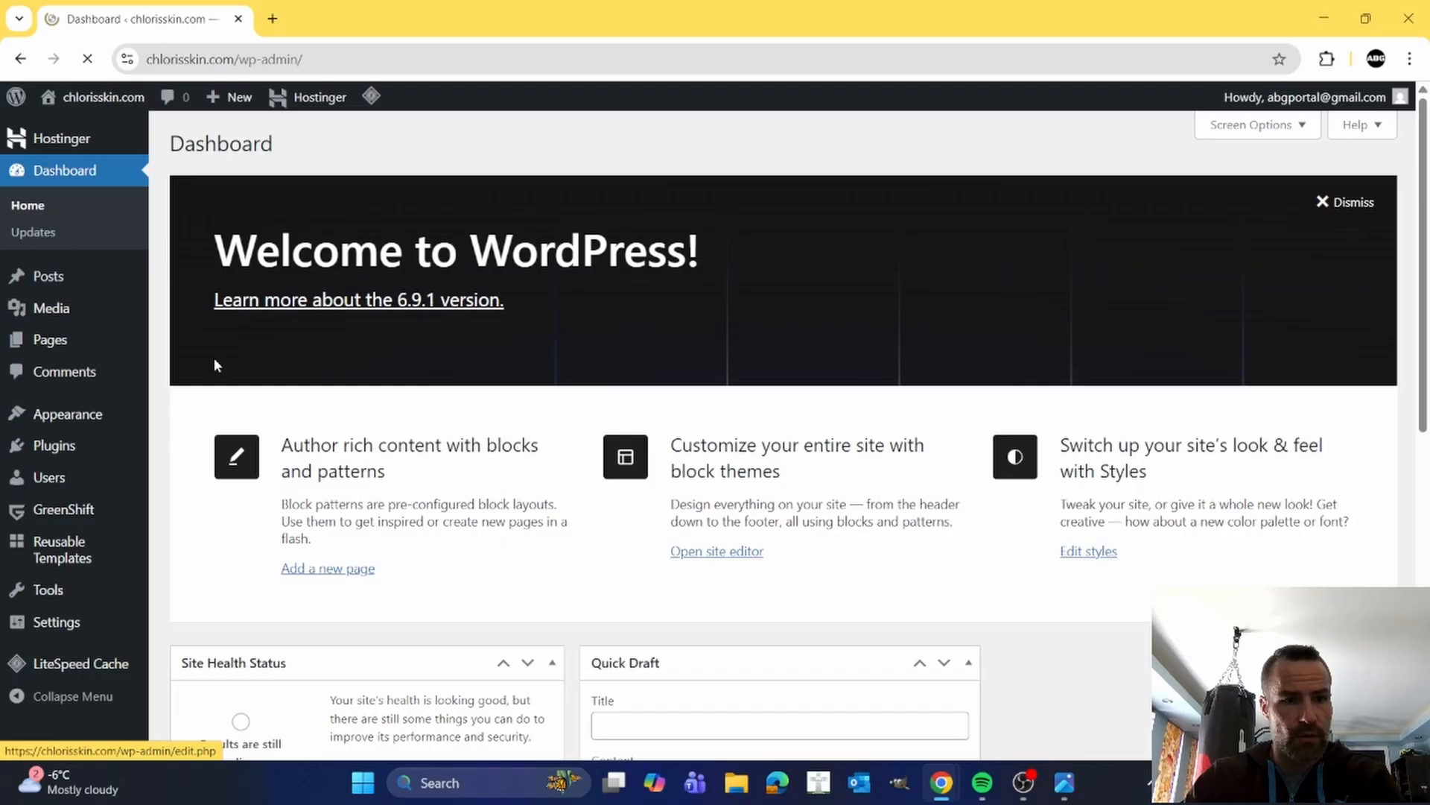
mouse_move(70, 426)
left_click(182, 443)
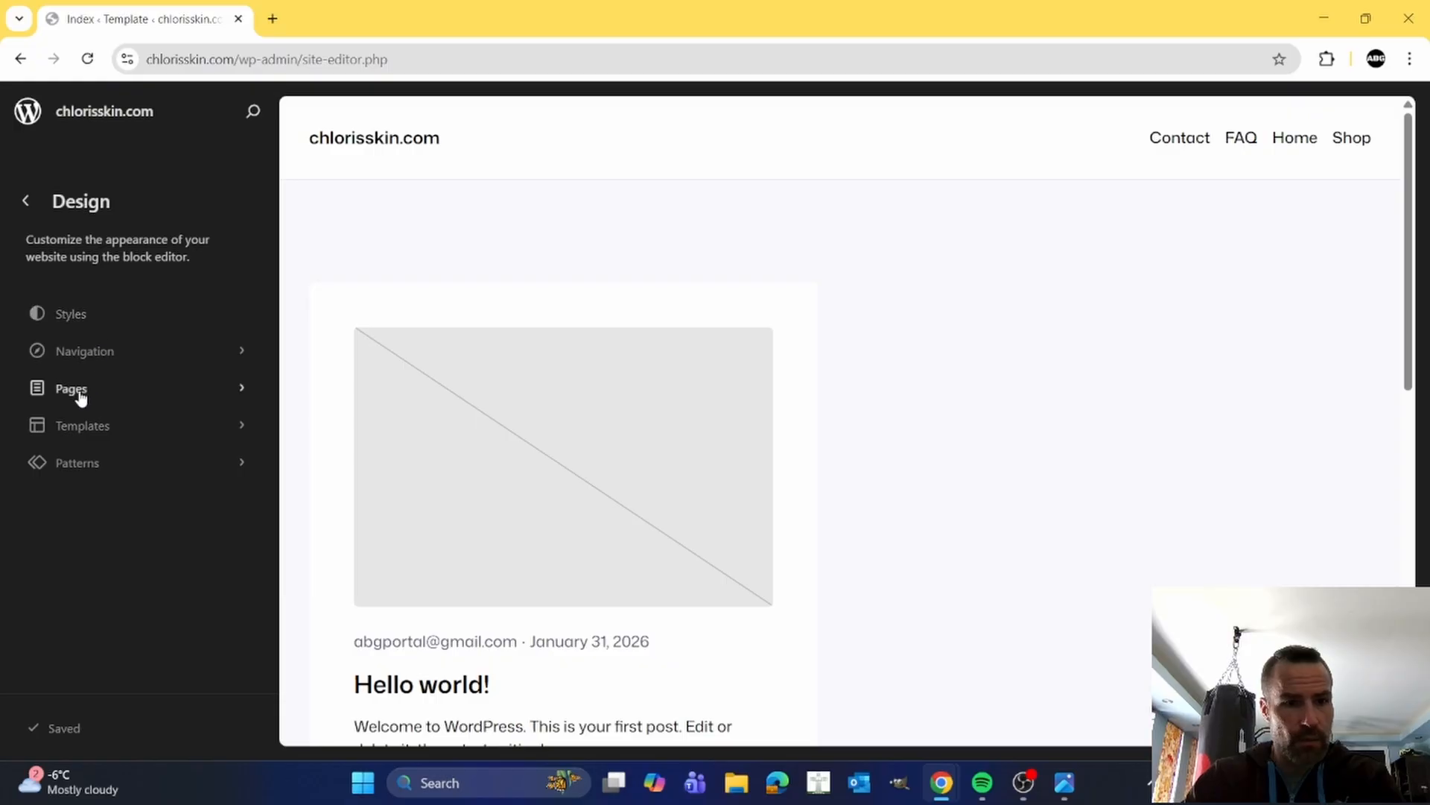
left_click(119, 462)
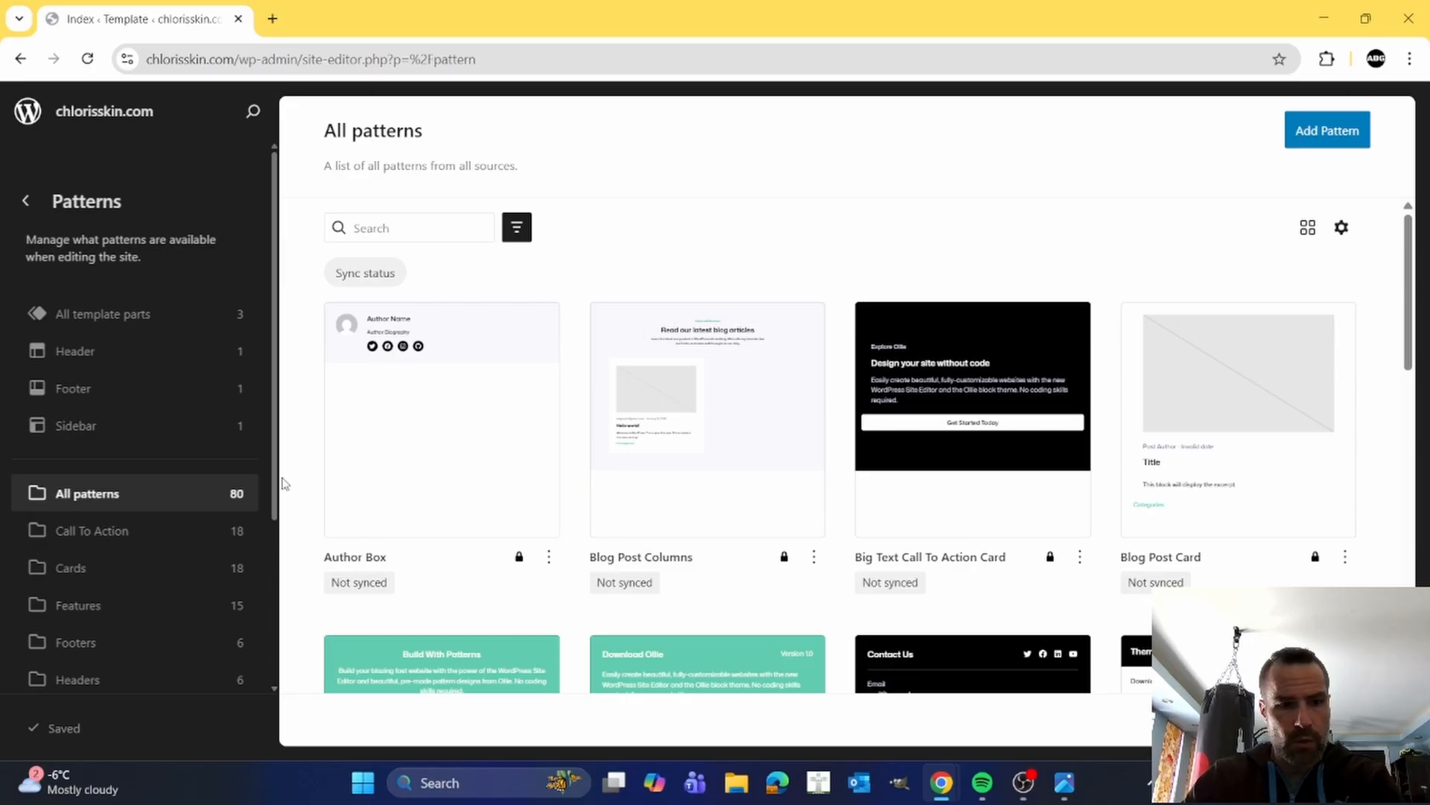
left_click(107, 351)
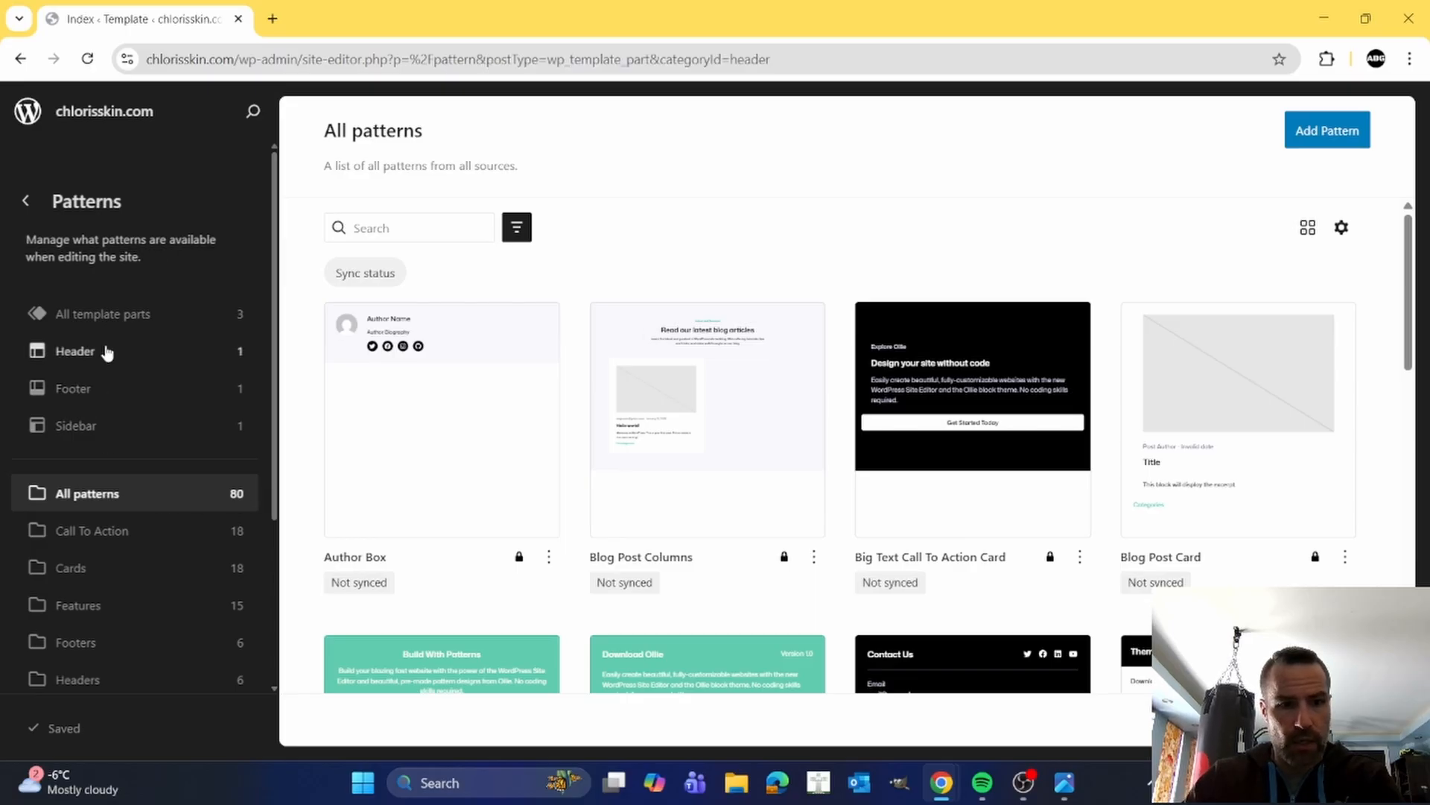
left_click(473, 359)
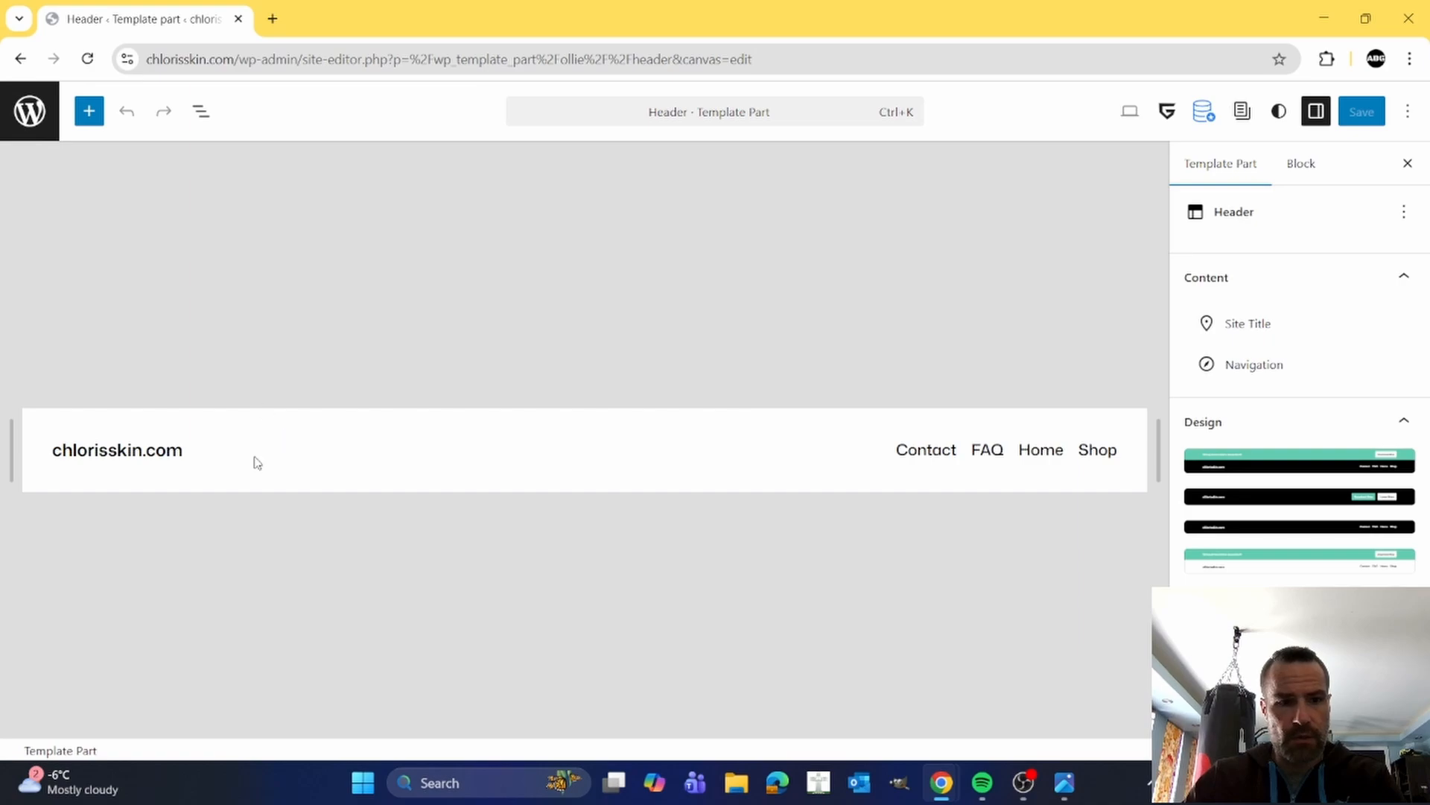
- Show the block list of the header template part and delete its existing Header group
left_click(200, 111)
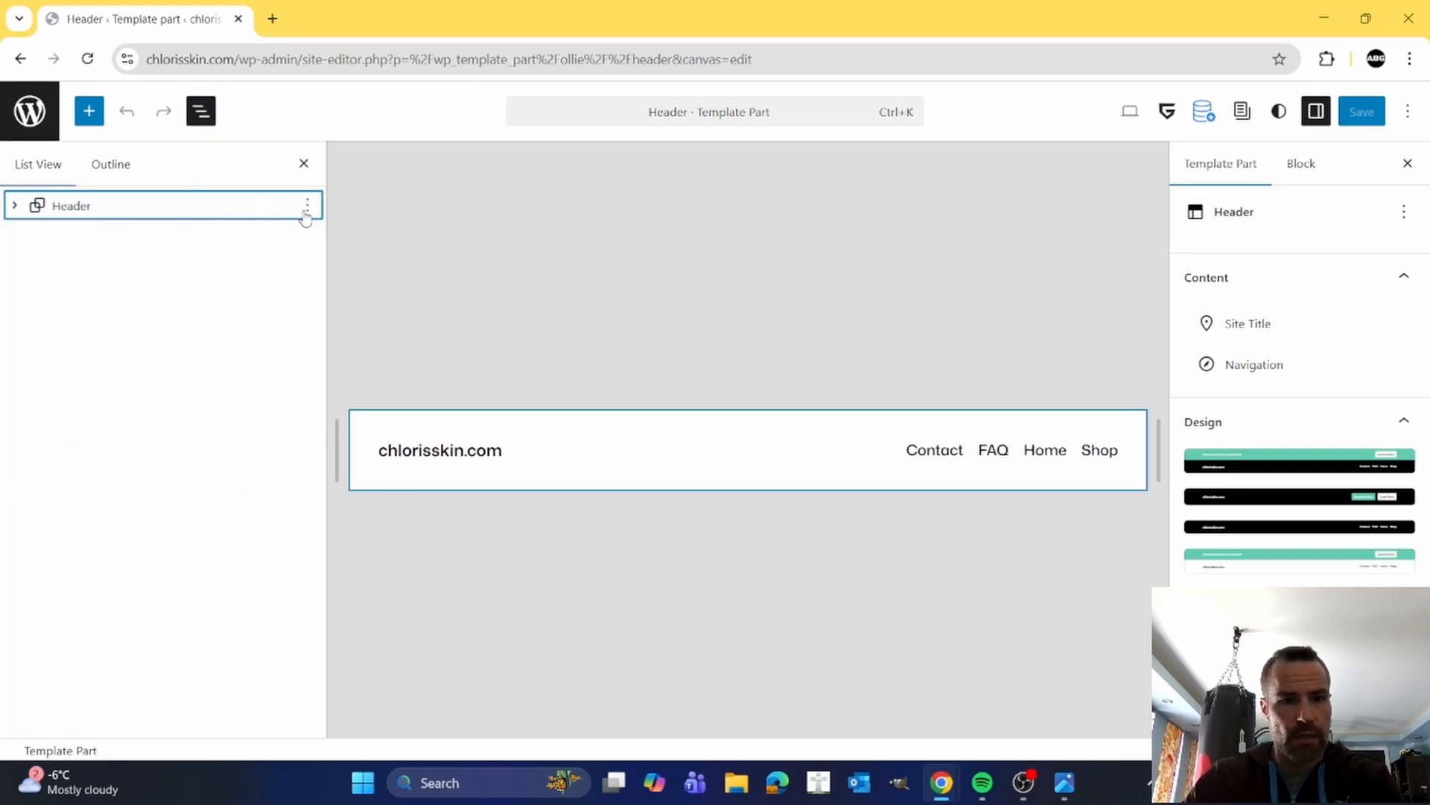
left_click(308, 208)
scroll(376, 648, "down", 2)
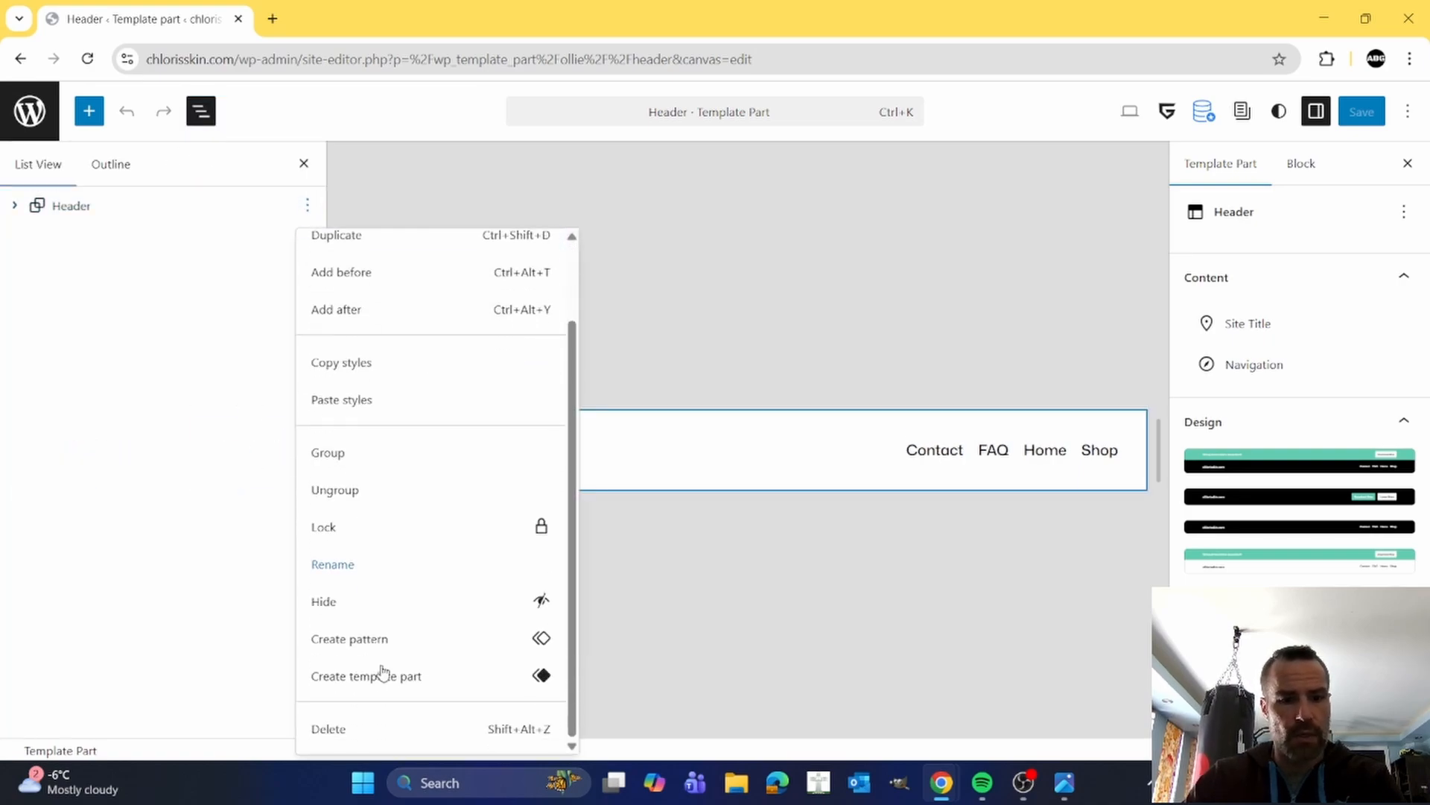
left_click(345, 733)
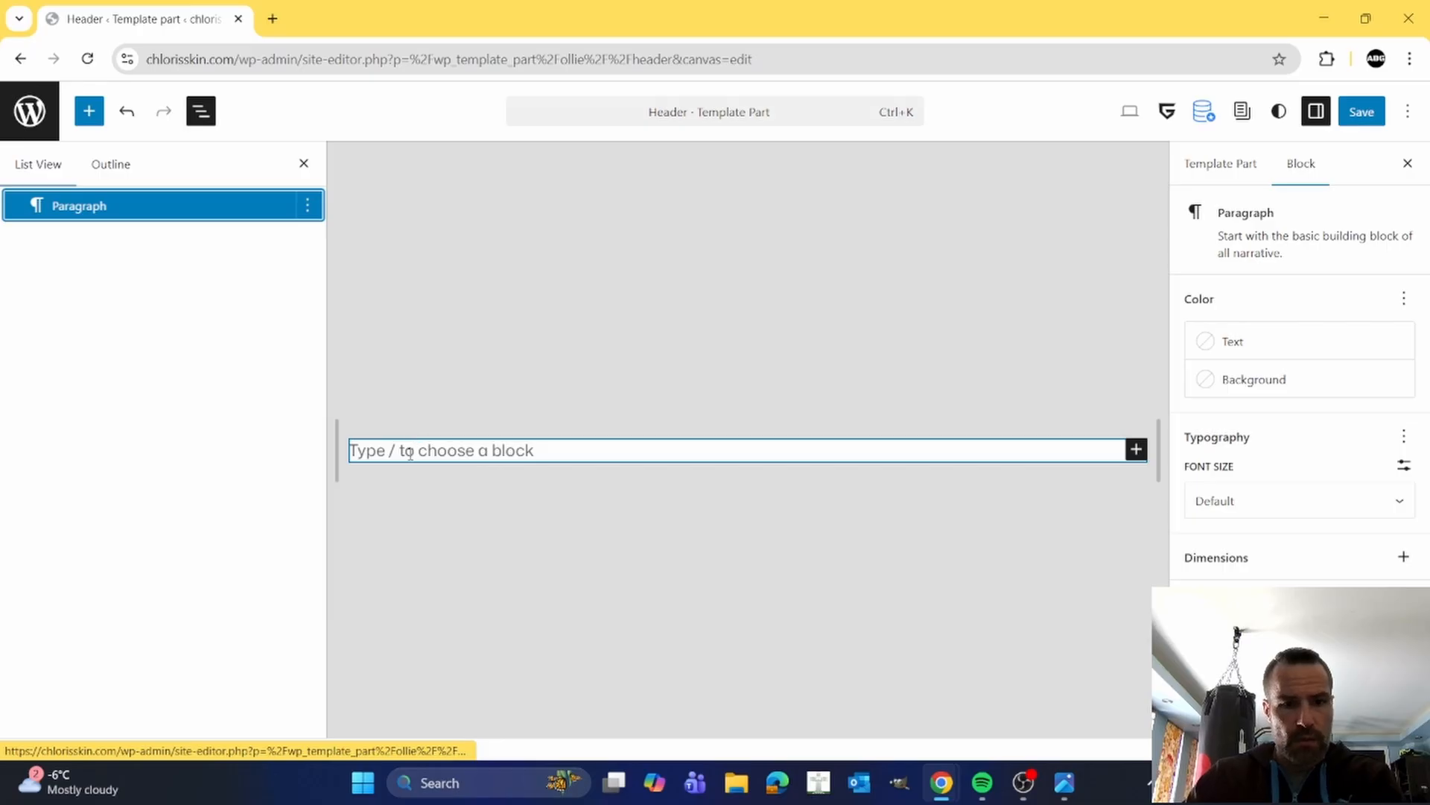
- Insert a Stack block in the empty header, with items centered horizontally and aligned to the middle vertically
type("/stack")
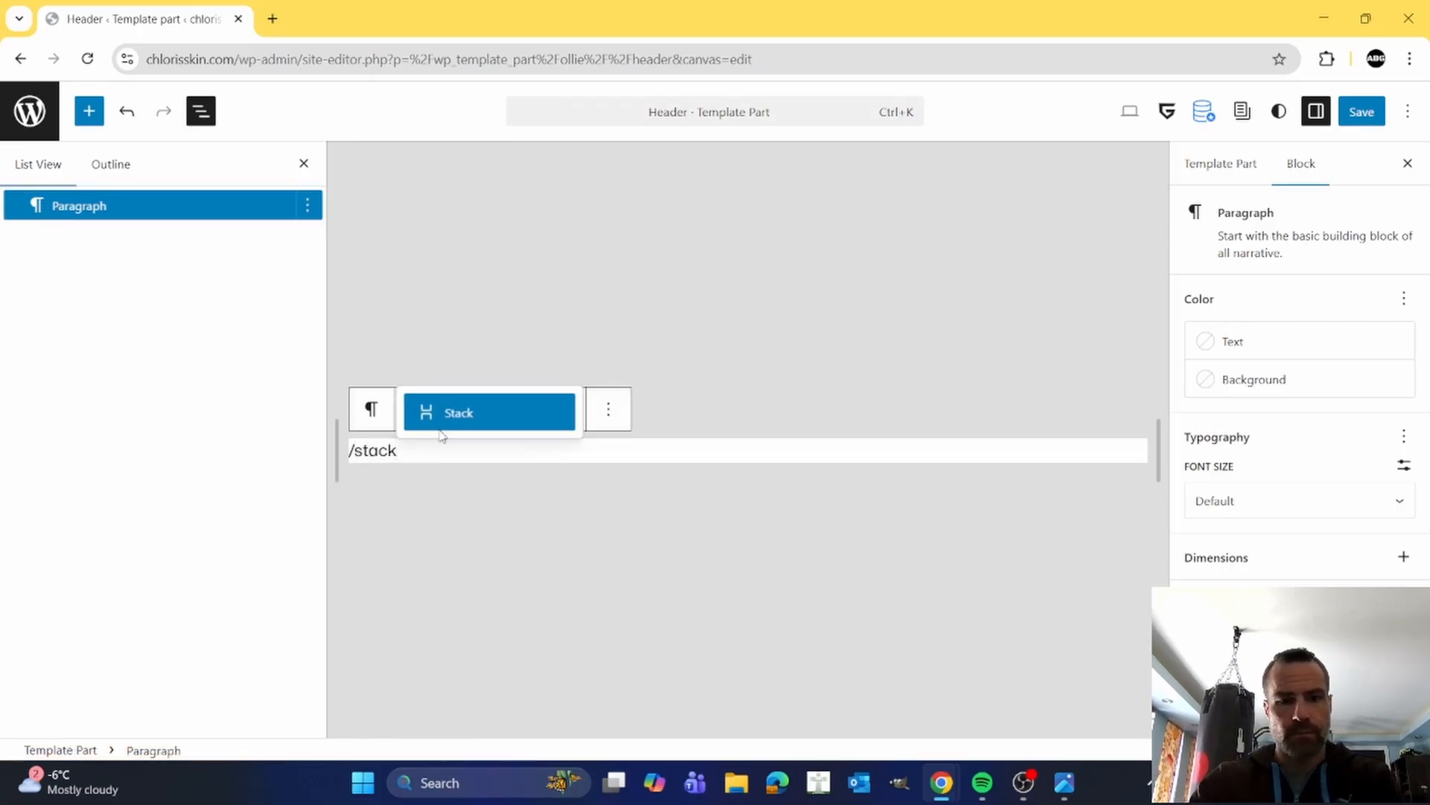
left_click(441, 429)
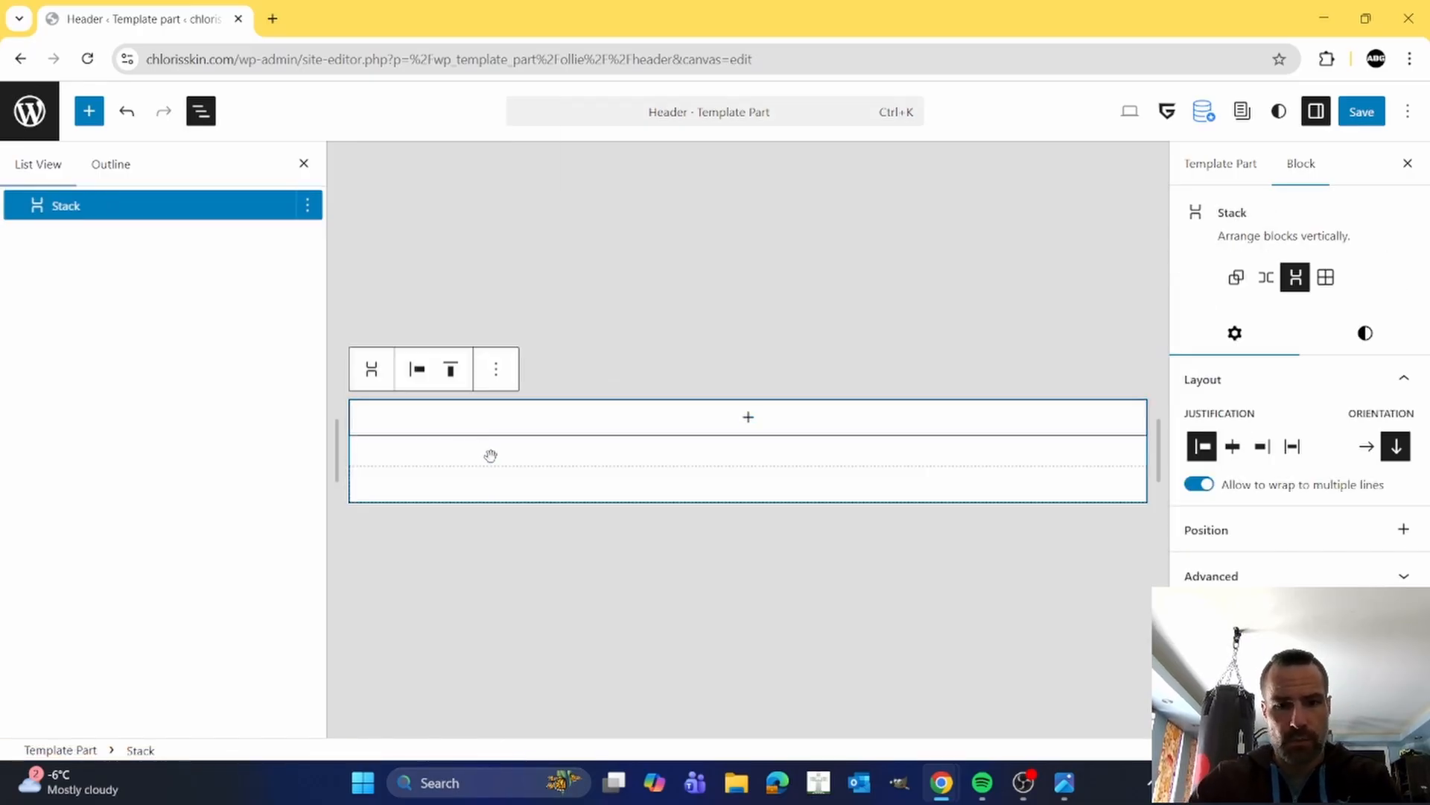
left_click(433, 383)
left_click(468, 467)
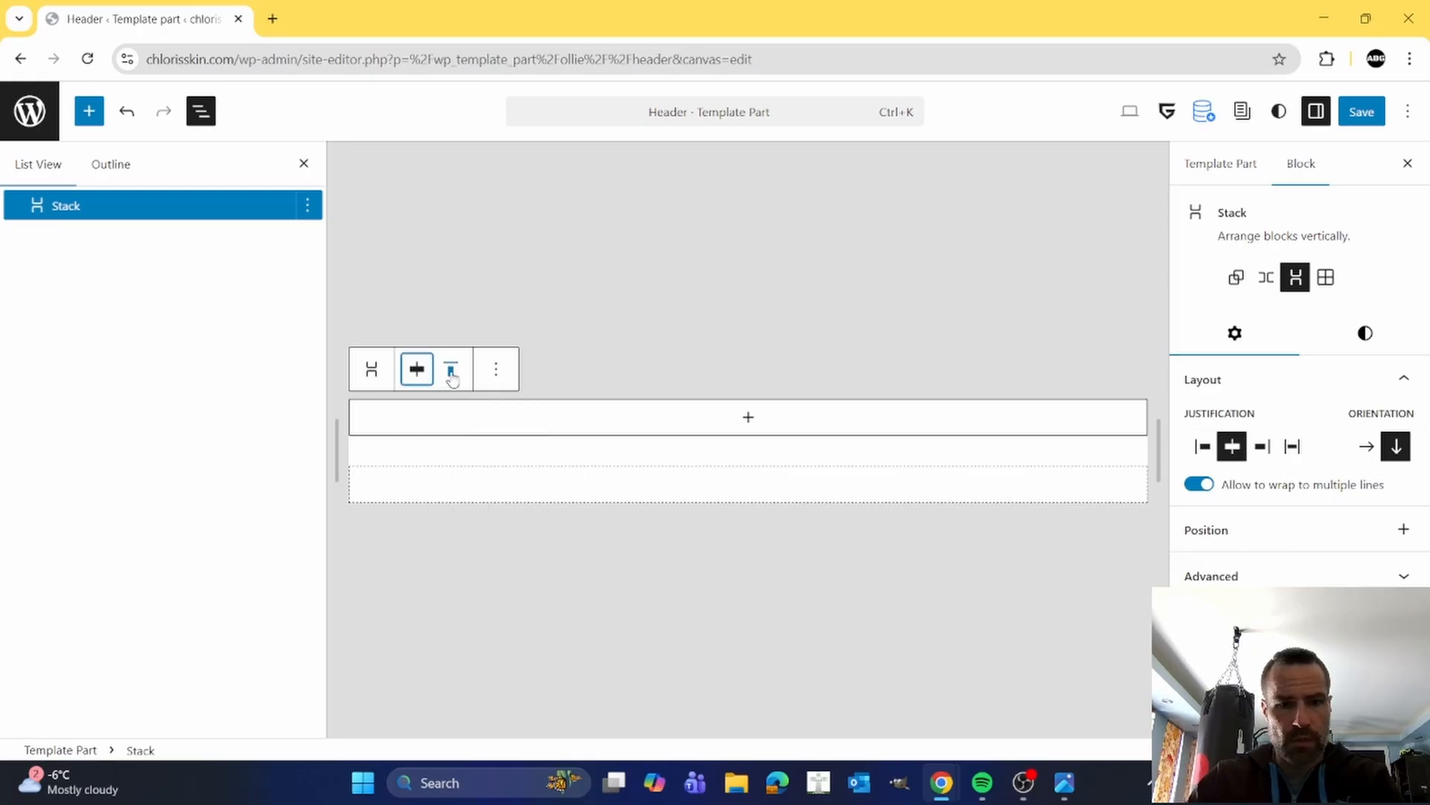
left_click(450, 370)
left_click(492, 470)
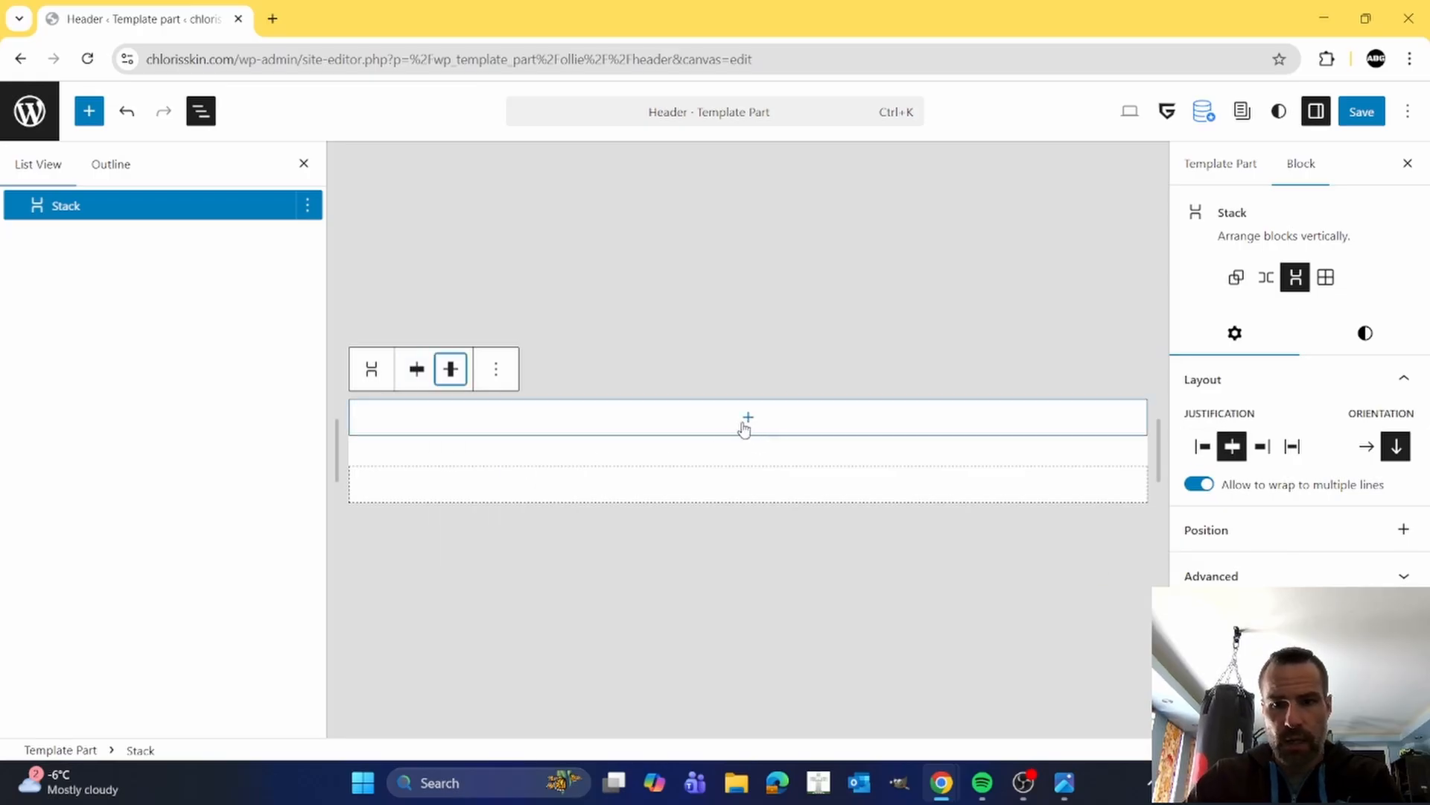
- Add an Image block inside the Stack and fill it with the Chloris logo 2.png from the media library
left_click(1341, 334)
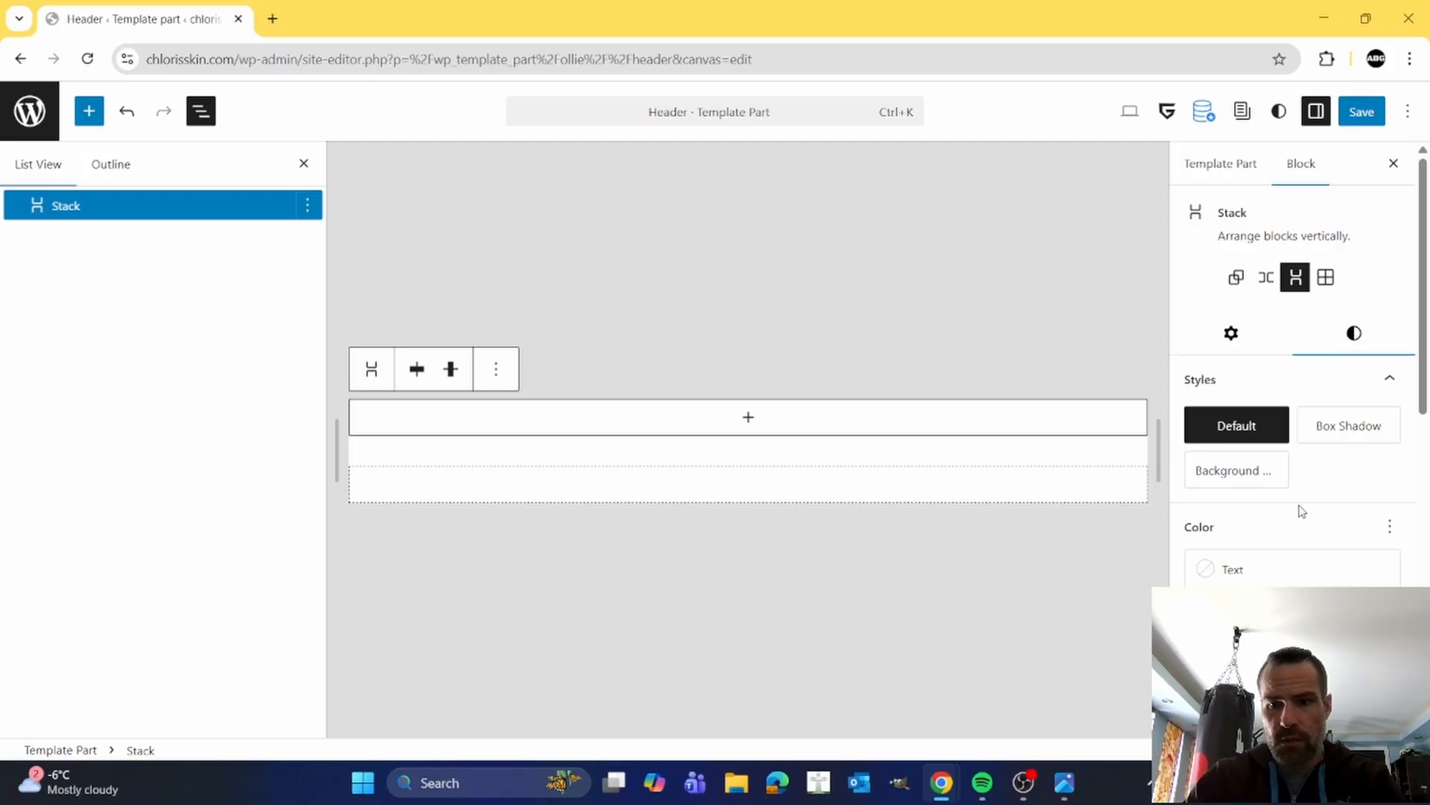
left_click(745, 432)
type("/ima")
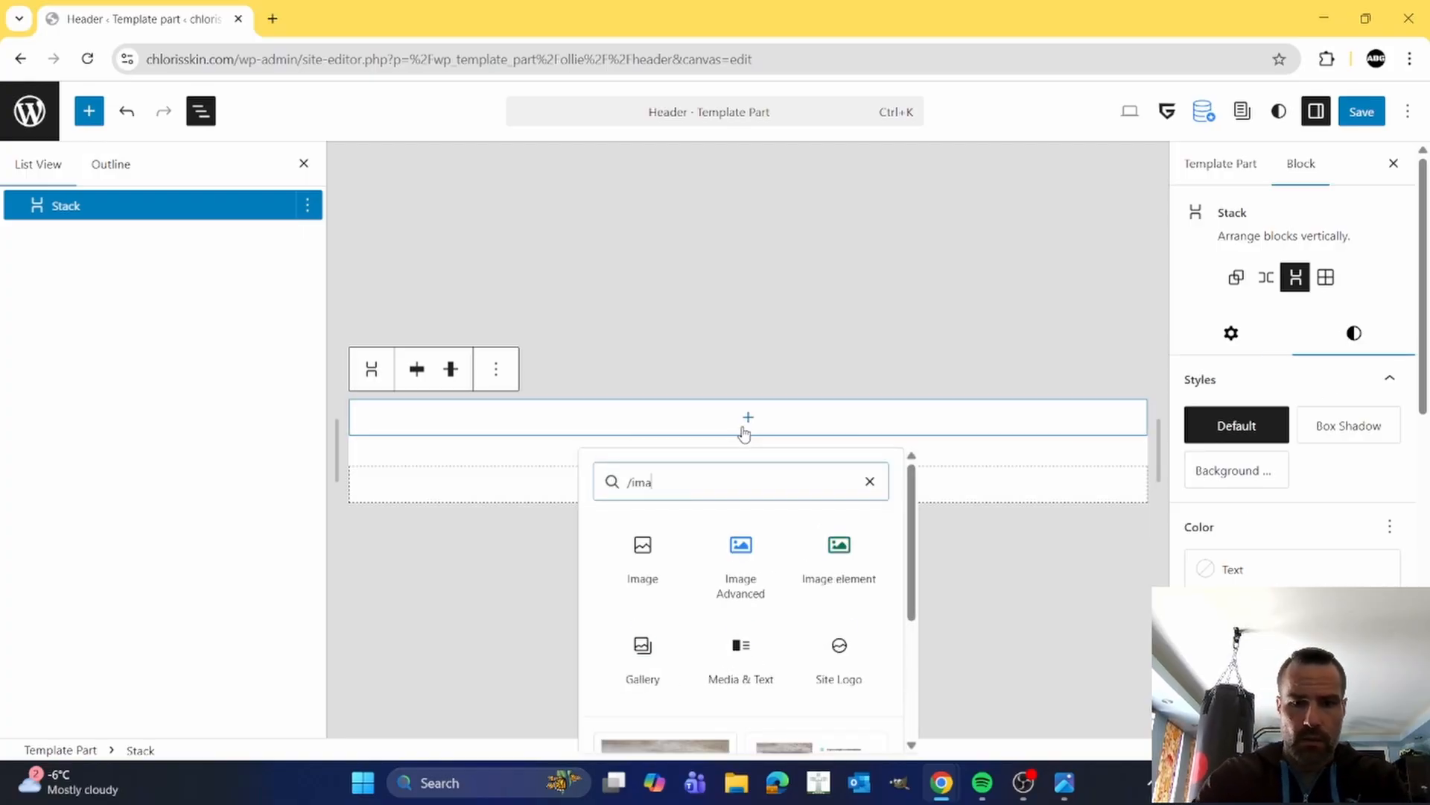
left_click(647, 555)
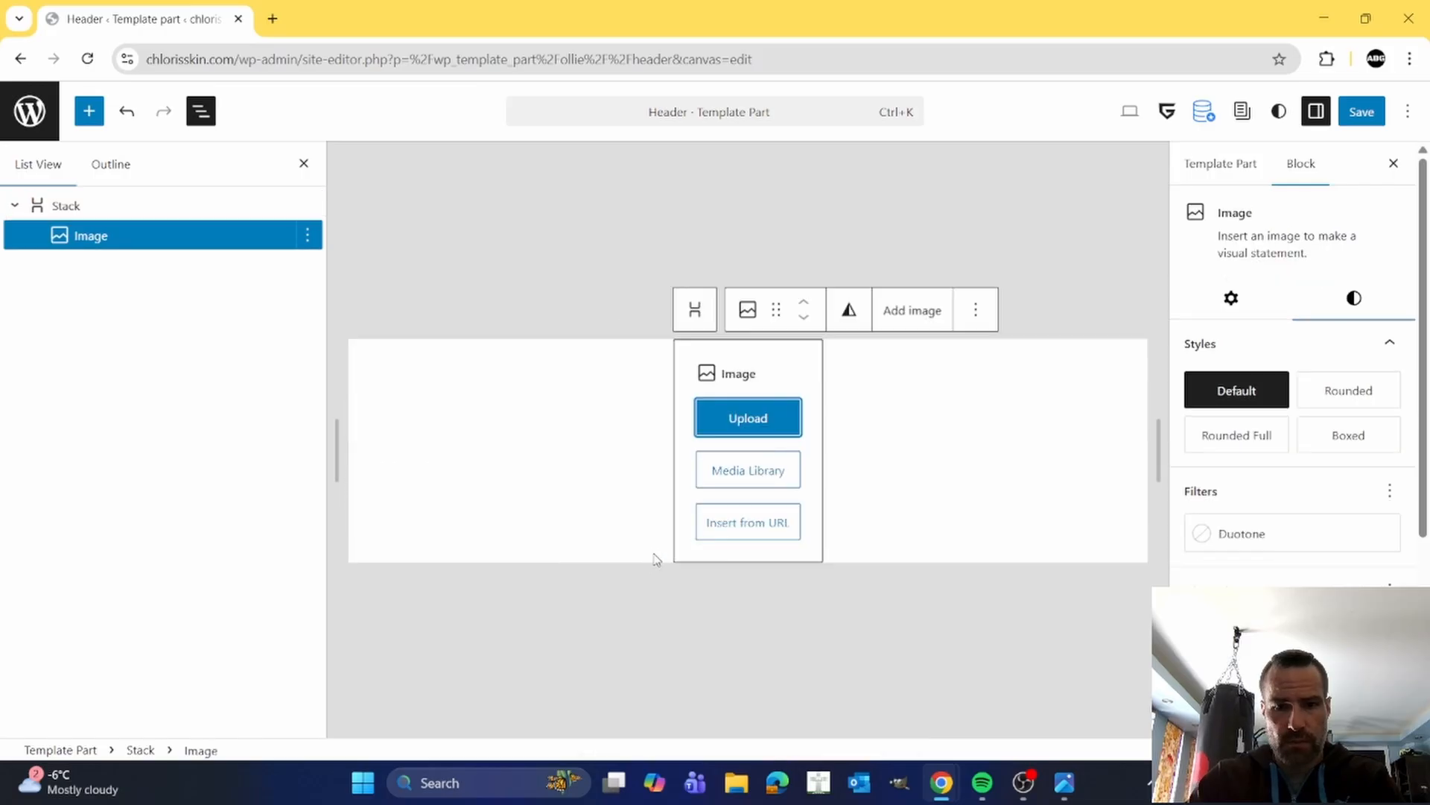
left_click(760, 475)
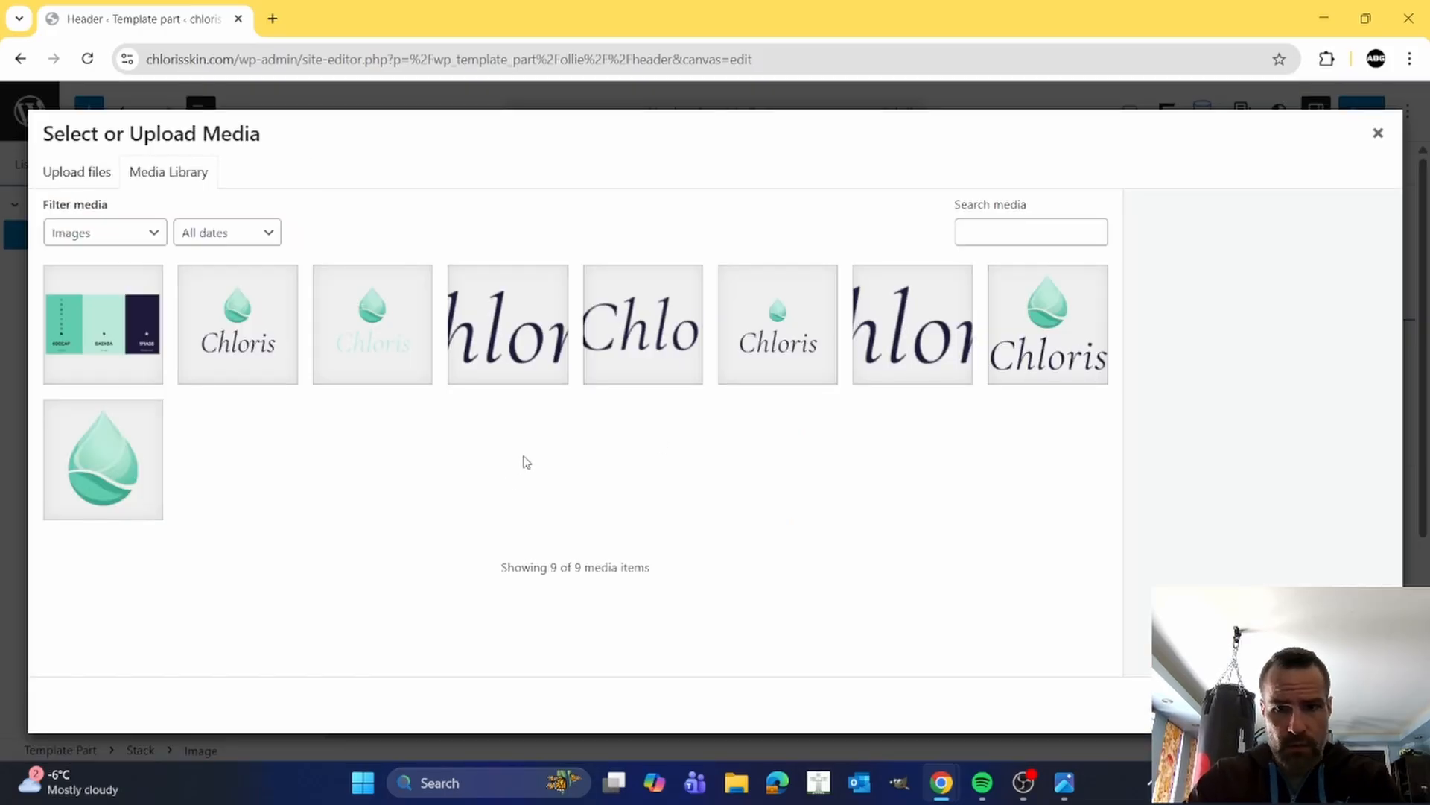
left_click(1025, 350)
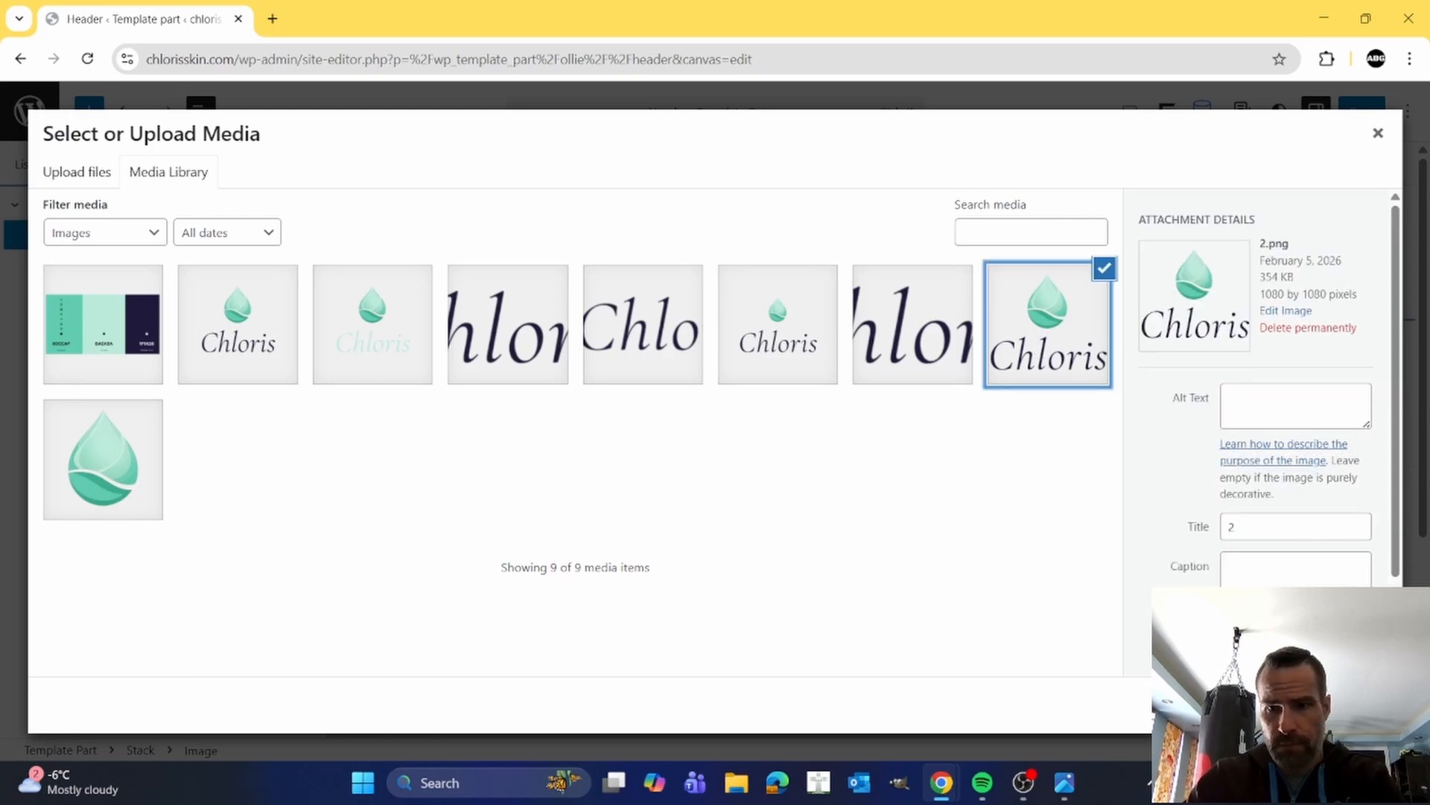
left_click(1360, 704)
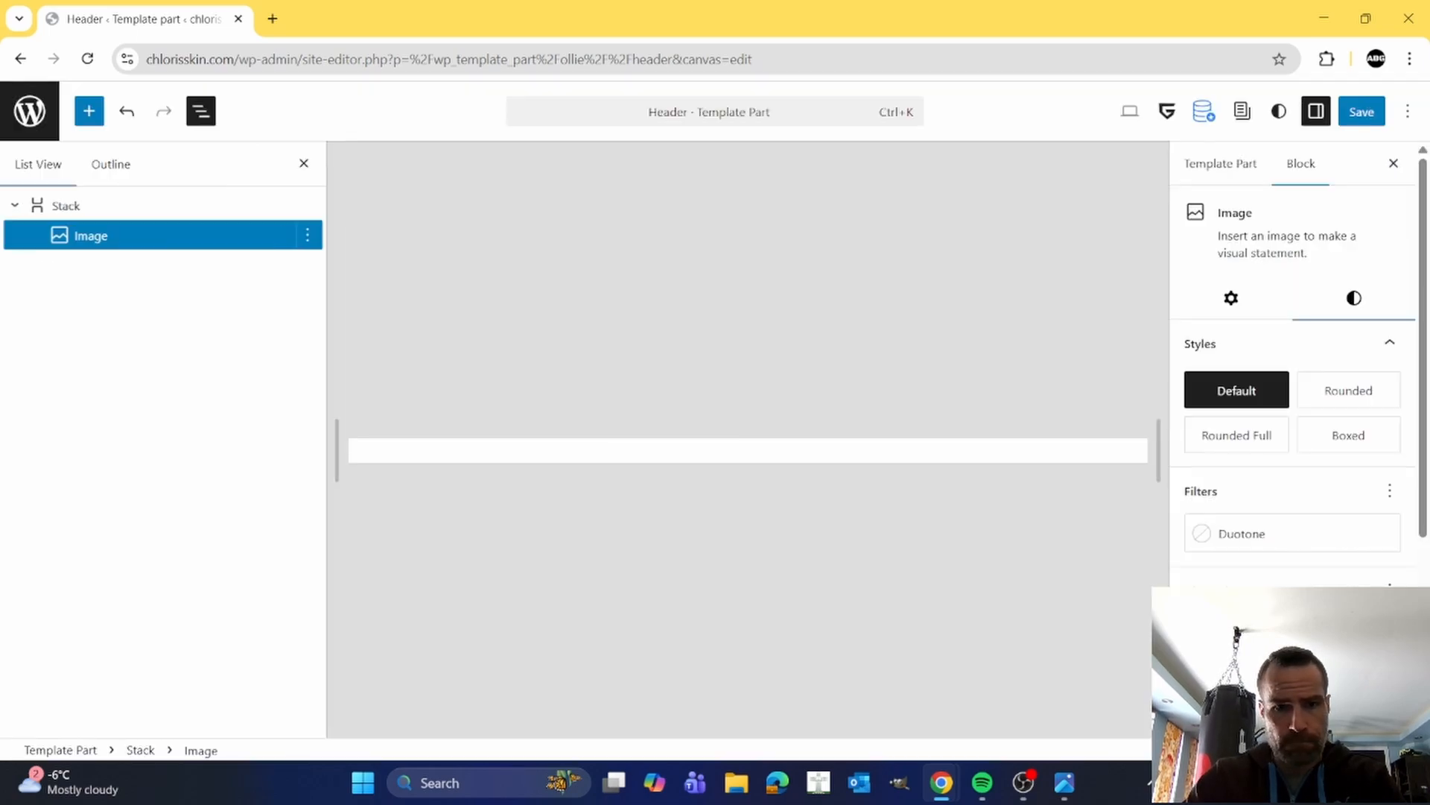
- Shrink the logo image to about a third of the header's width
scroll(904, 503, "down", 3)
scroll(1308, 572, "down", 4)
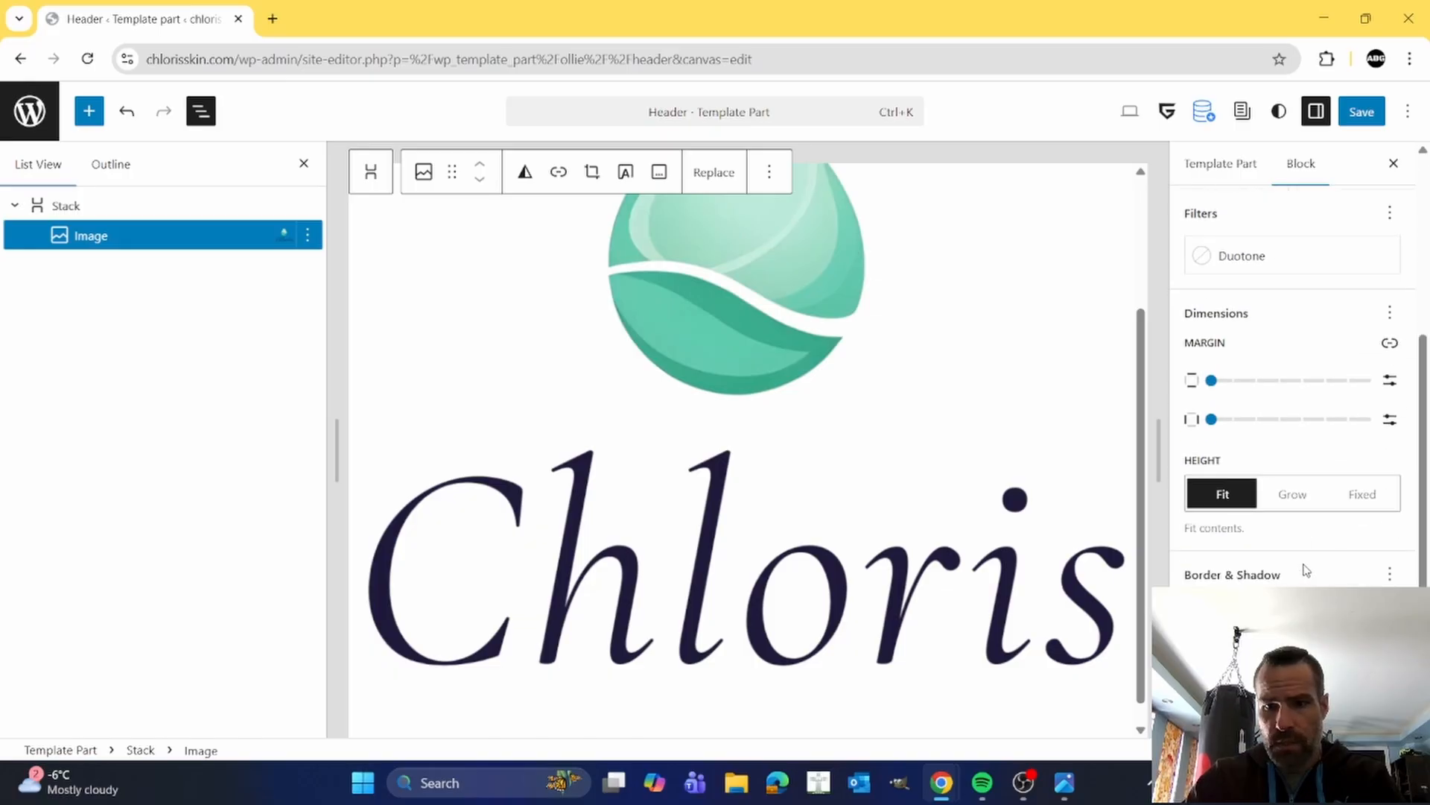
scroll(1289, 543, "up", 4)
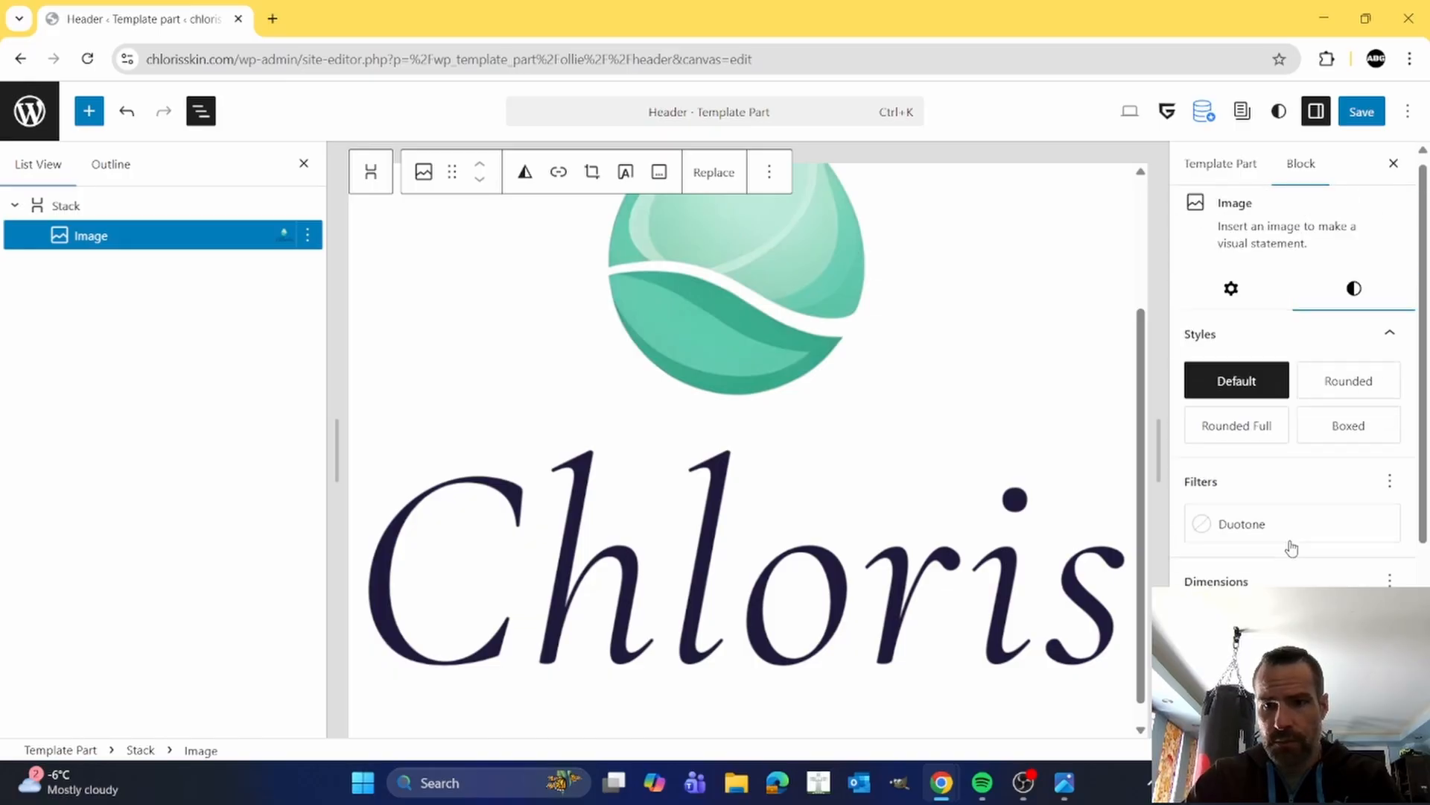
left_click(1229, 302)
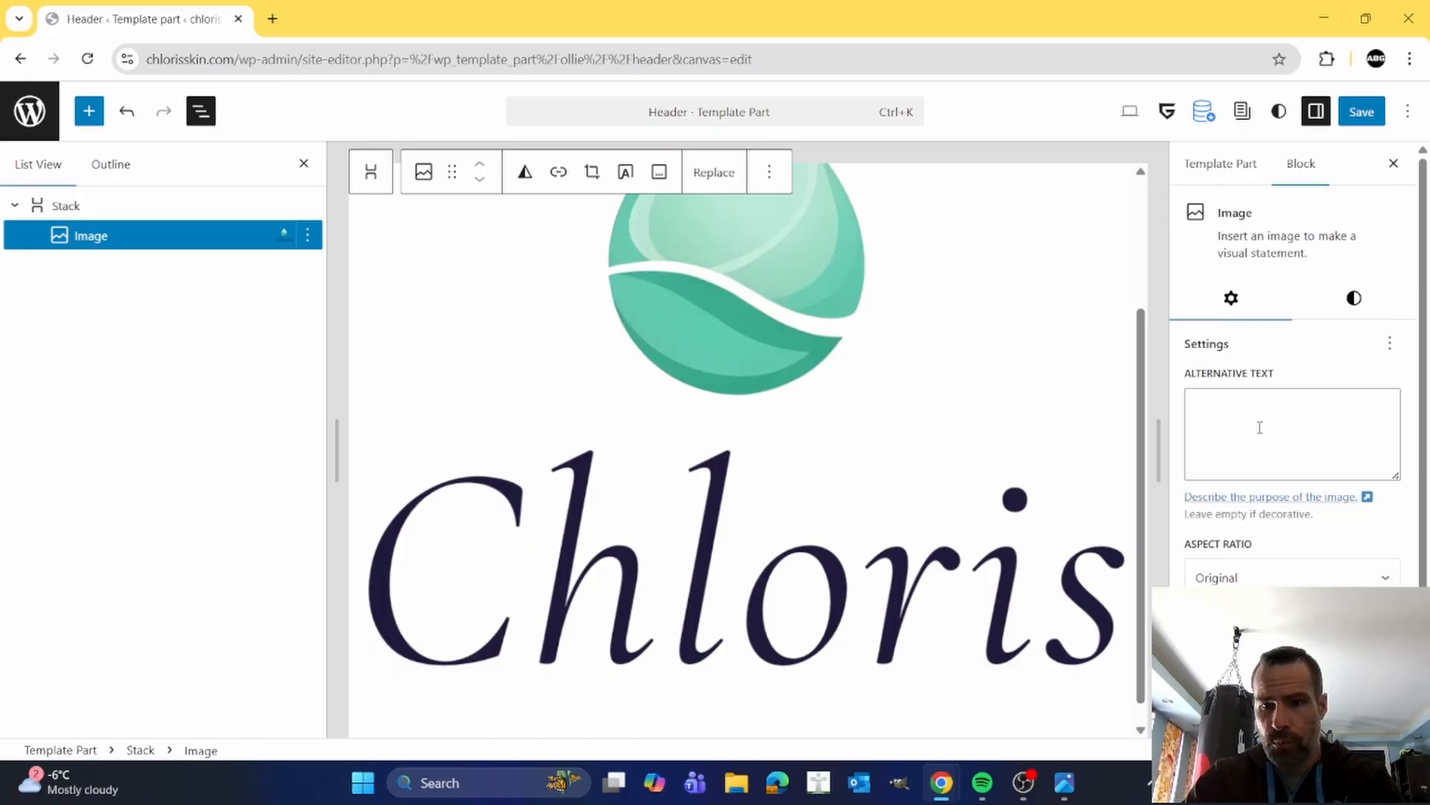
scroll(1289, 485, "down", 1)
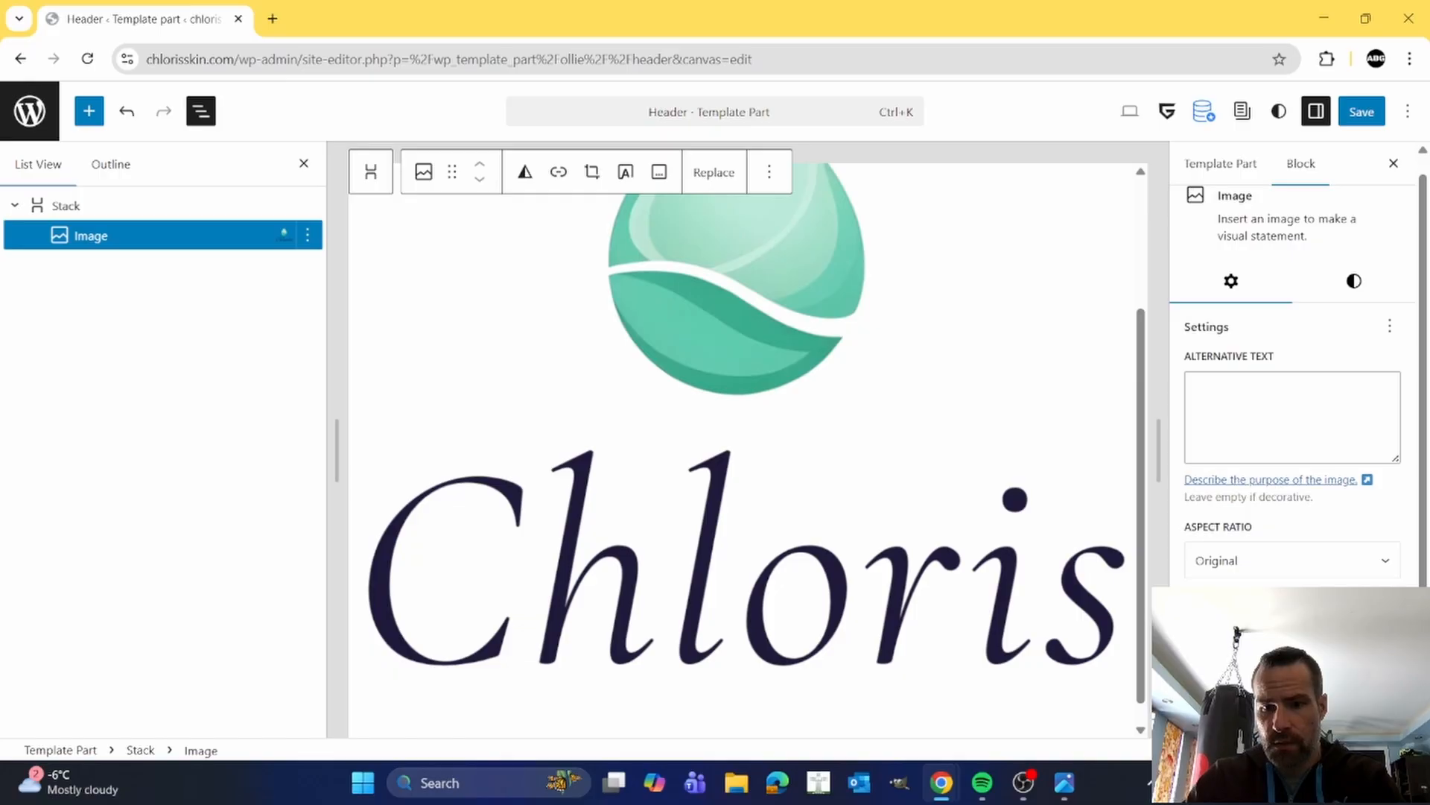
left_click(1259, 745)
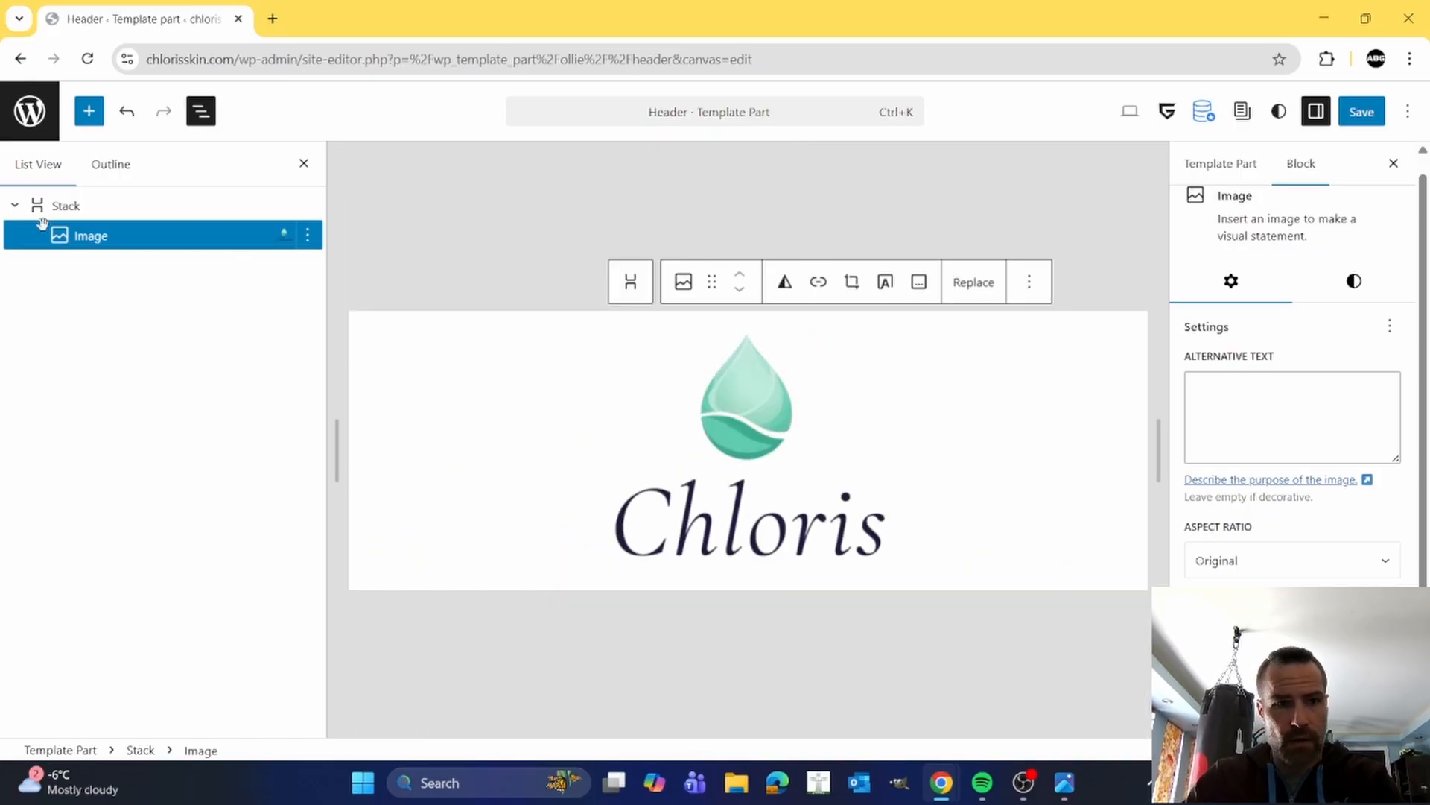
- Try Brand Alt, Brand and Brand Alt Accent as the Stack's background color and settle on Brand Accent #FDFDFD
left_click(66, 206)
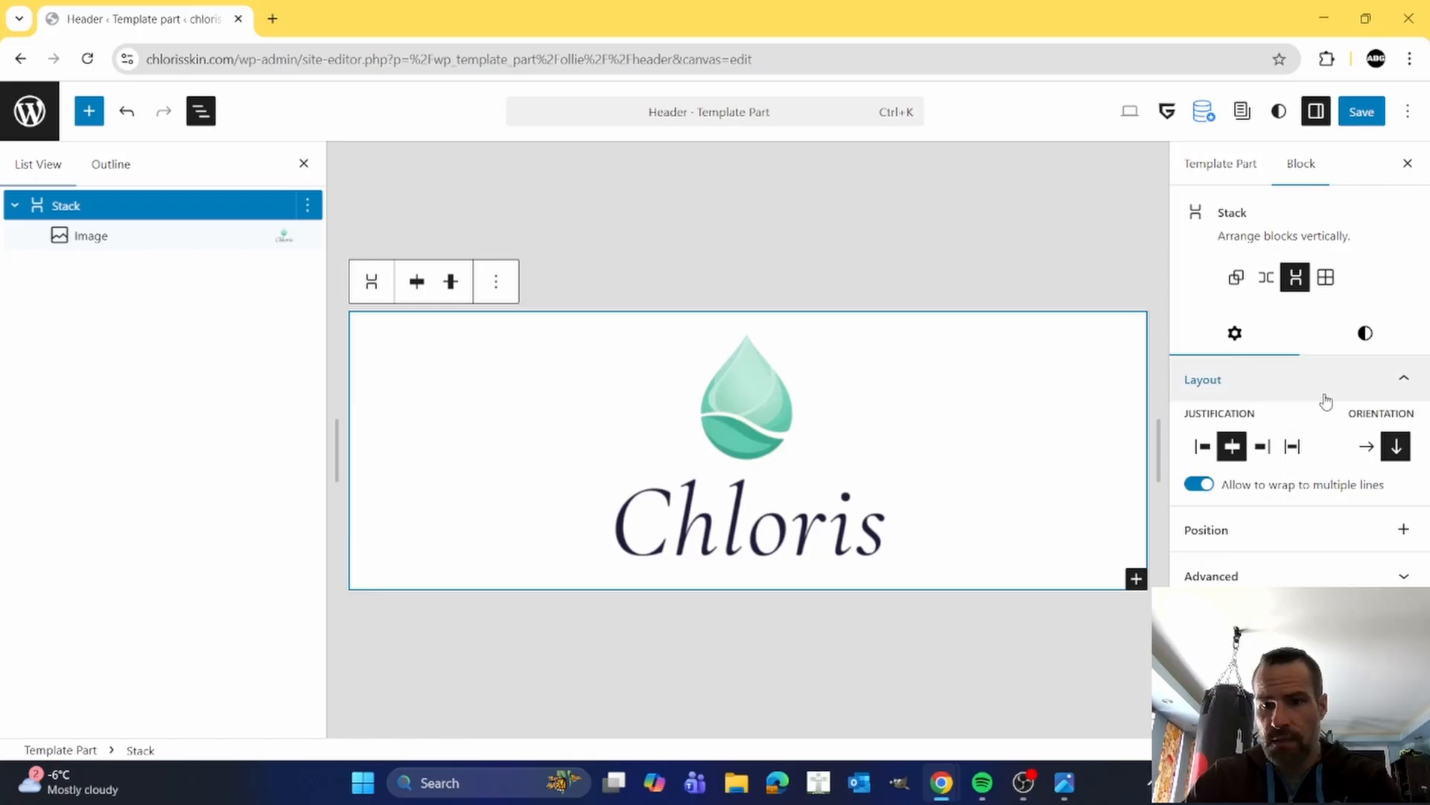
left_click(1357, 334)
scroll(1318, 425, "down", 2)
scroll(1320, 432, "up", 2)
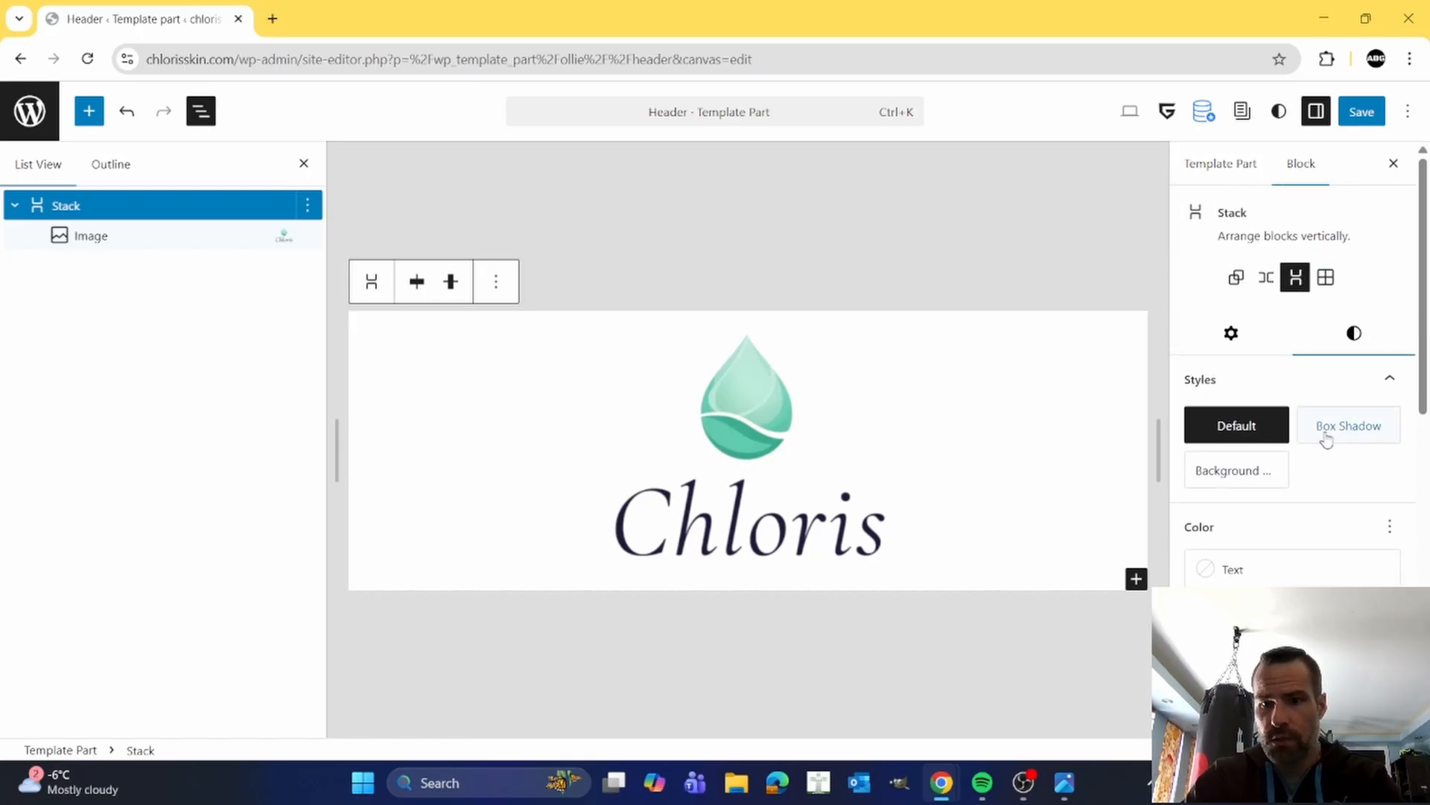
scroll(1267, 462, "down", 1)
left_click(1212, 521)
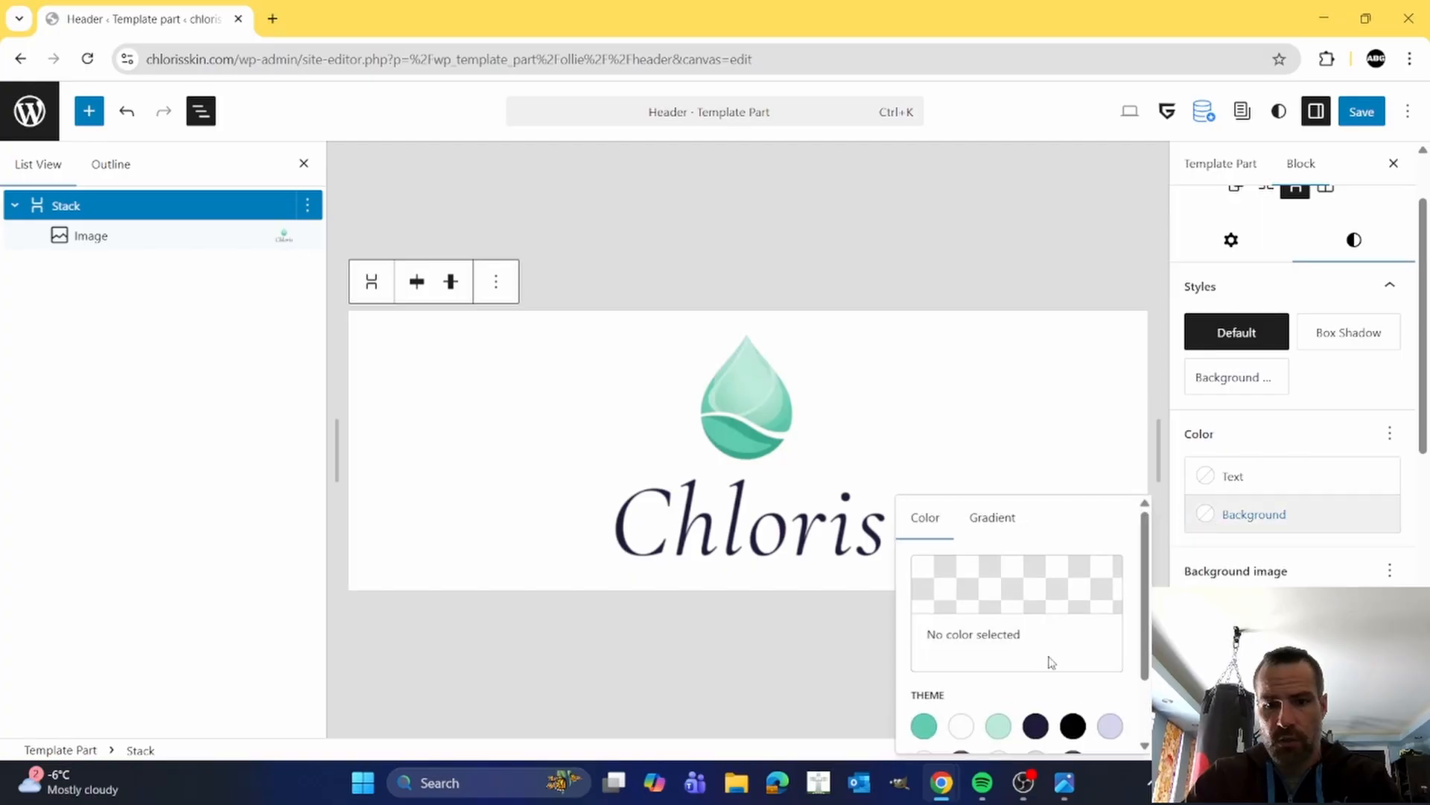
scroll(1043, 657, "down", 2)
left_click(999, 639)
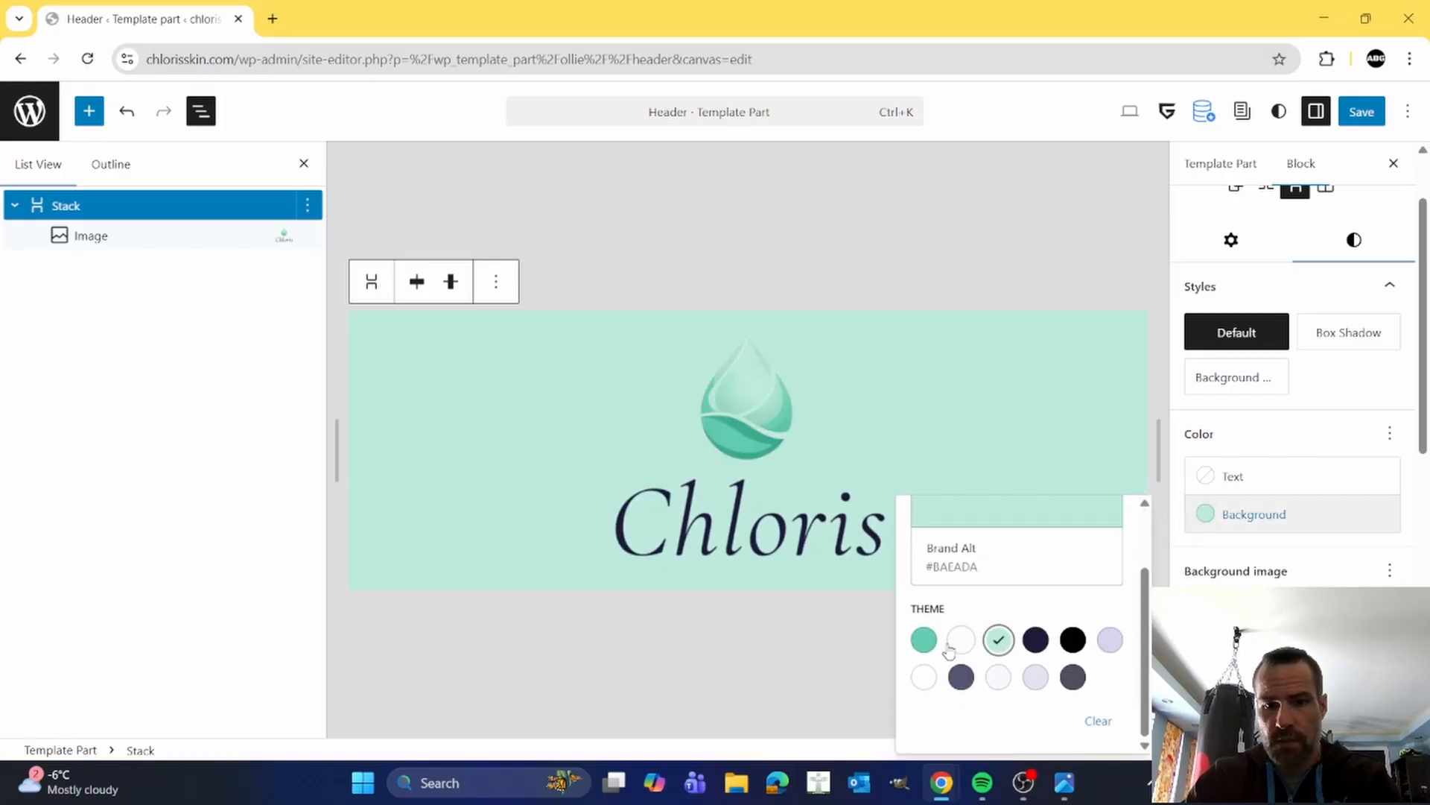
left_click(924, 640)
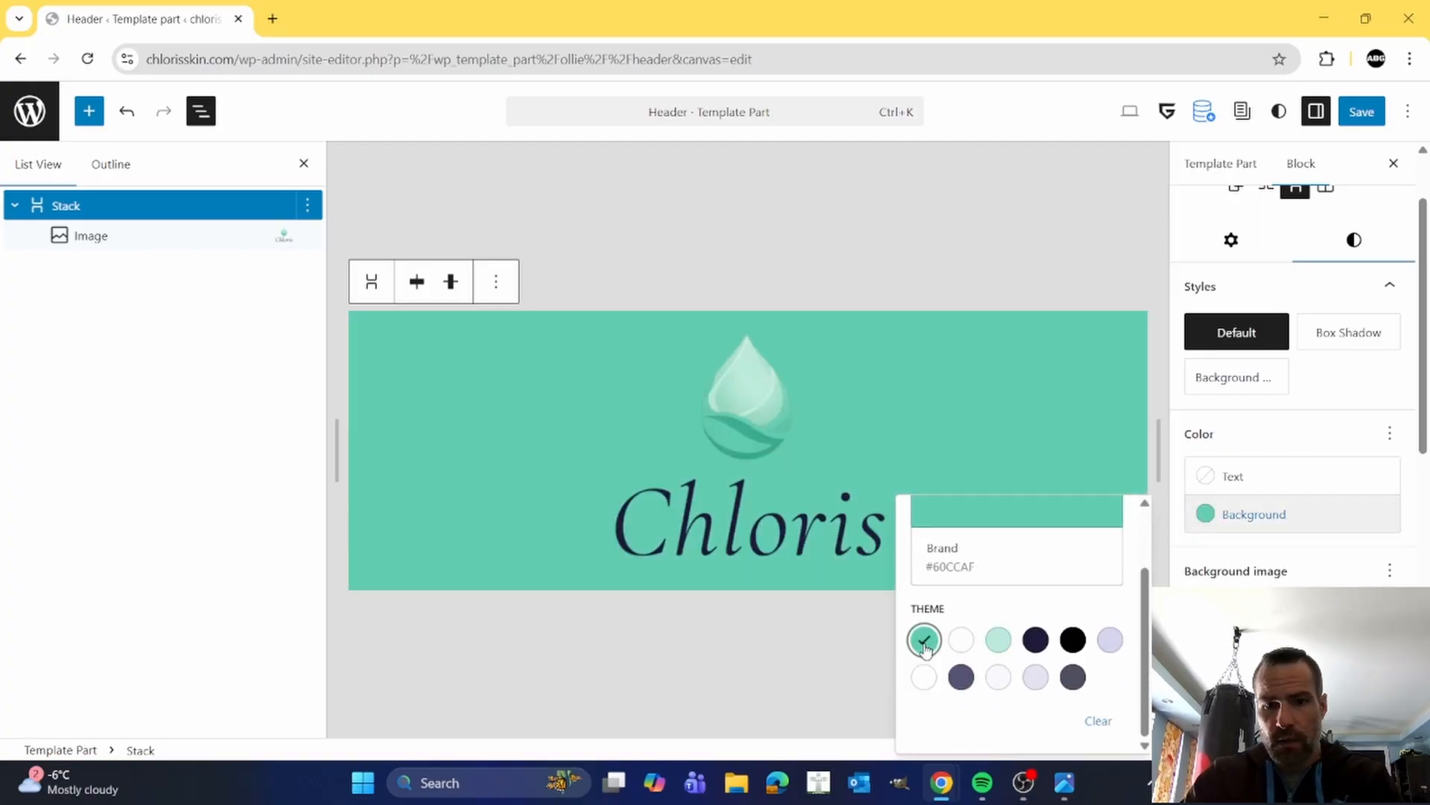
left_click(1035, 639)
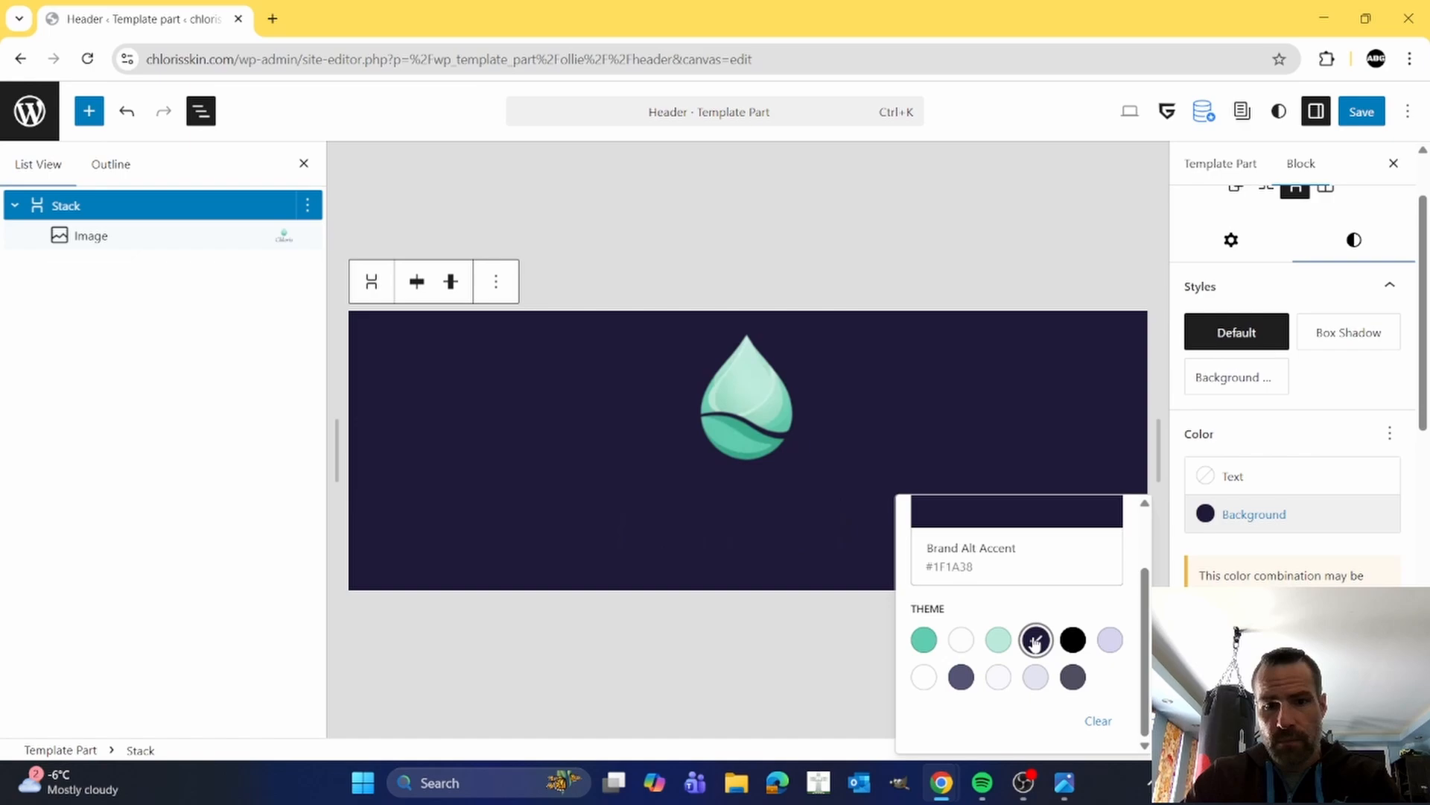
left_click(924, 639)
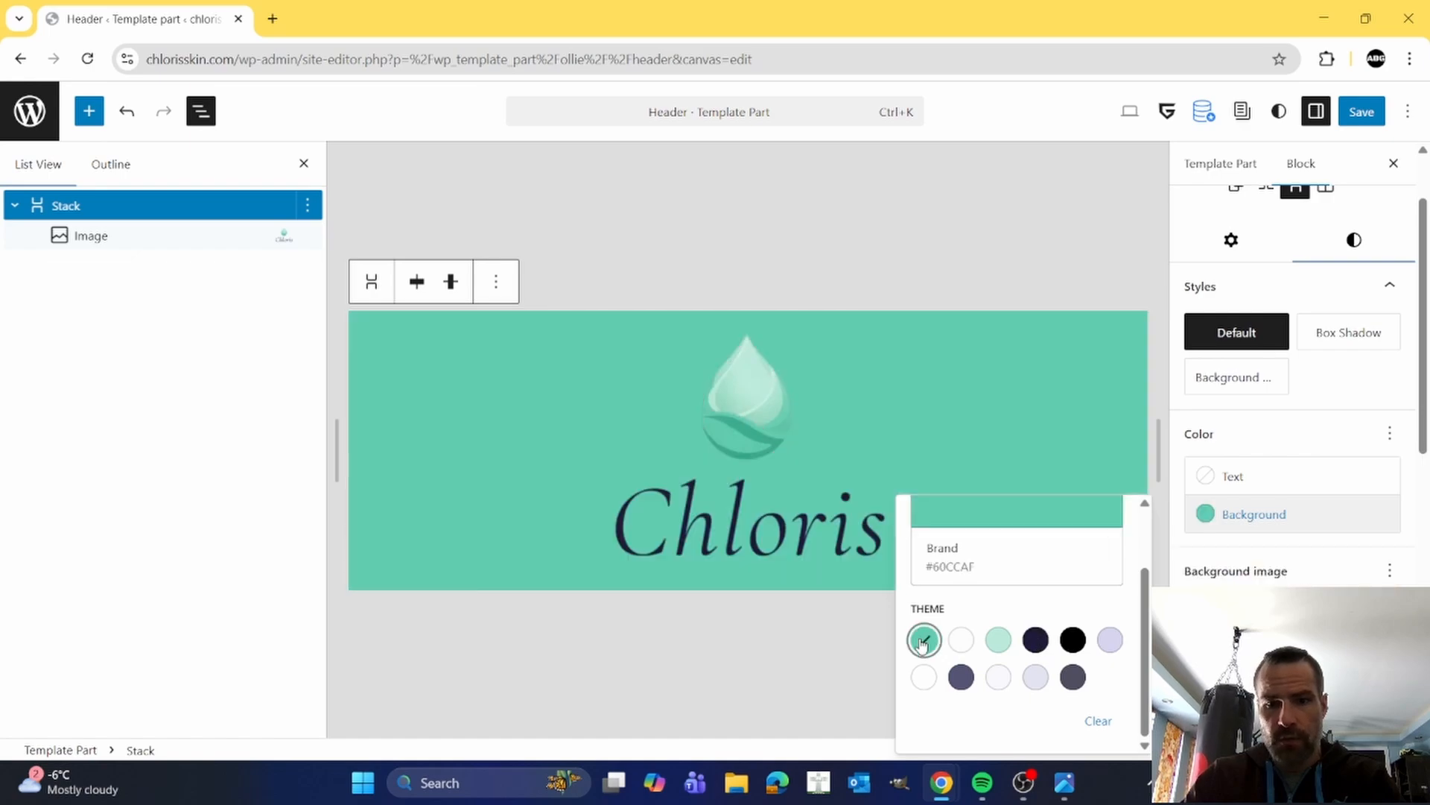
left_click(958, 646)
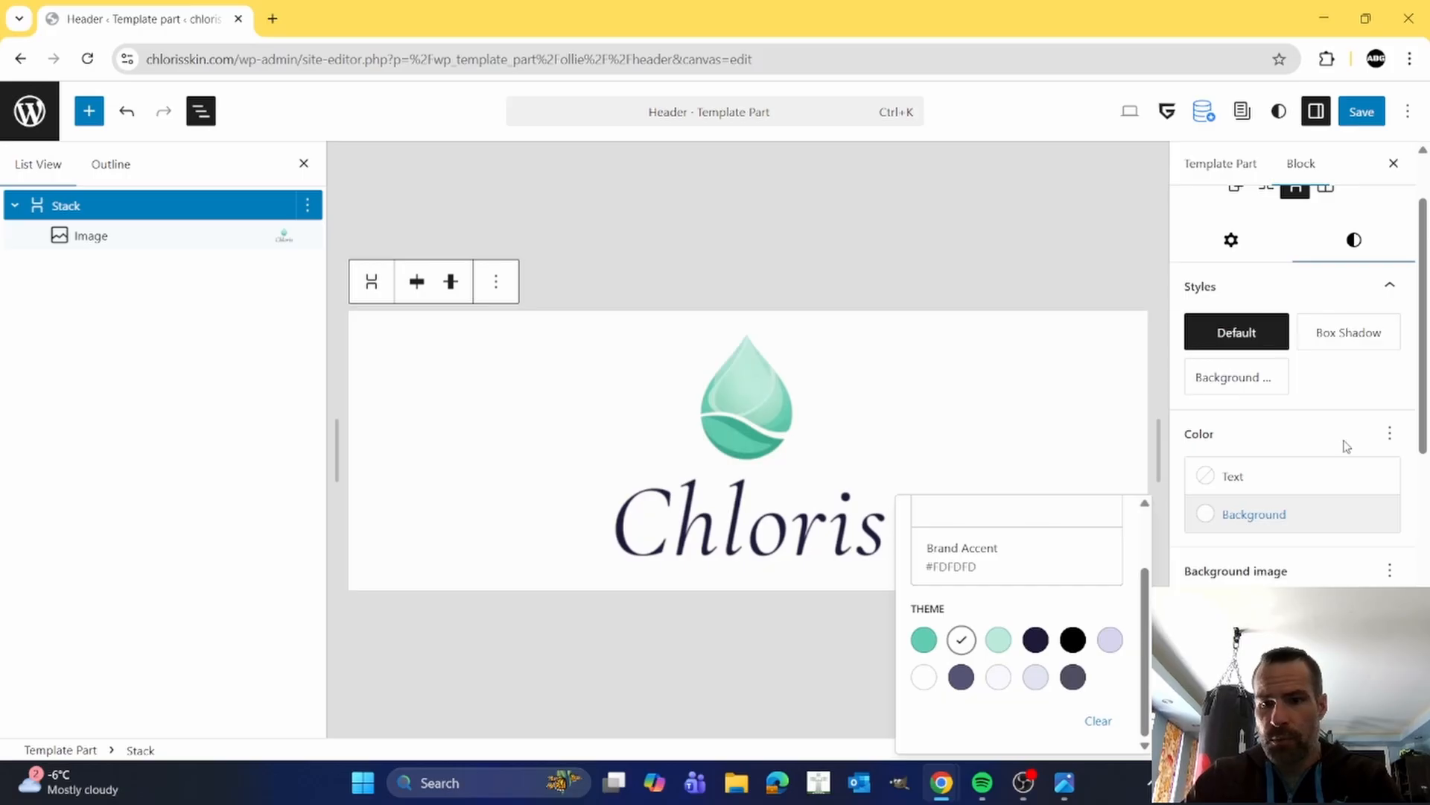
- Set the Stack's vertical and horizontal padding to None
scroll(1341, 447, "down", 5)
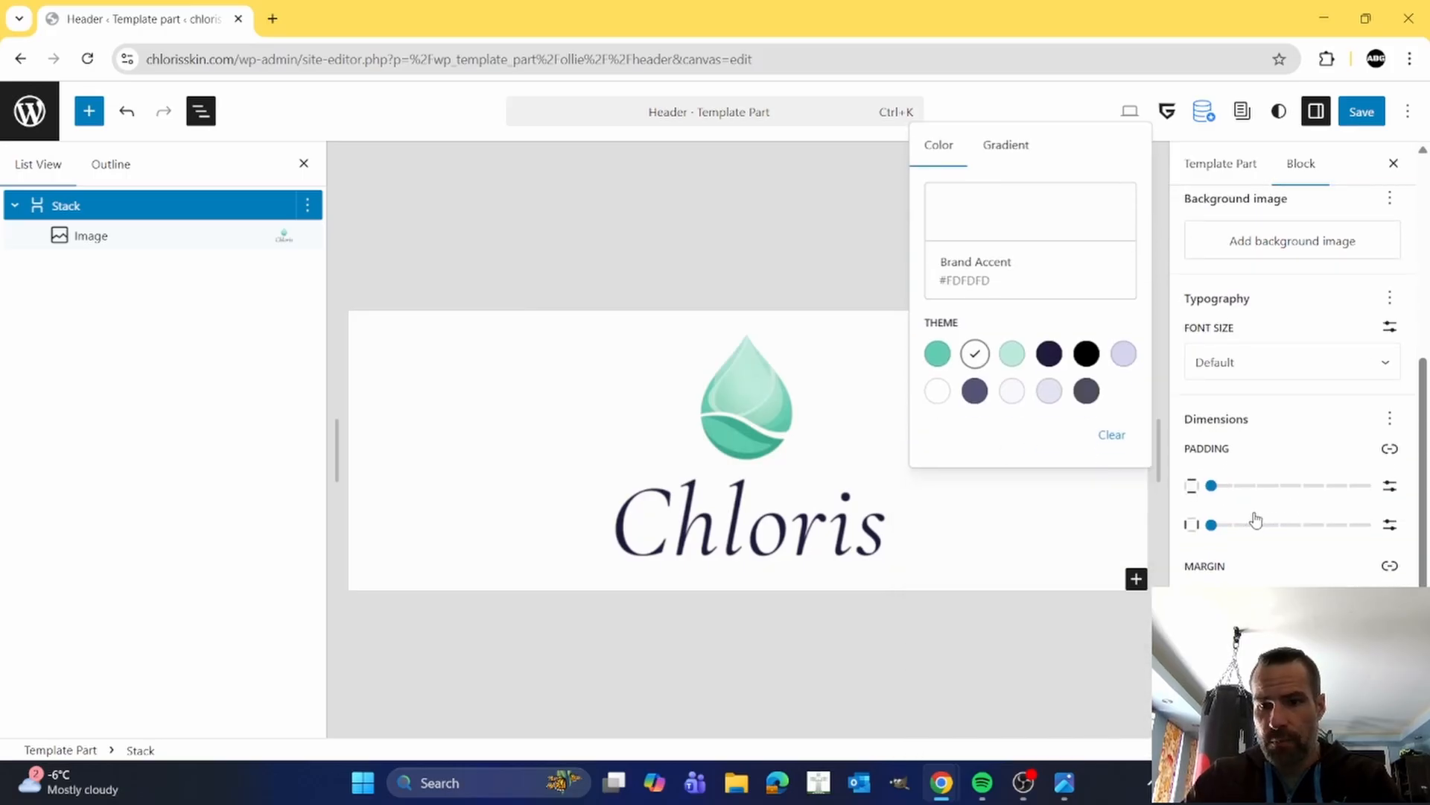
left_click(1216, 485)
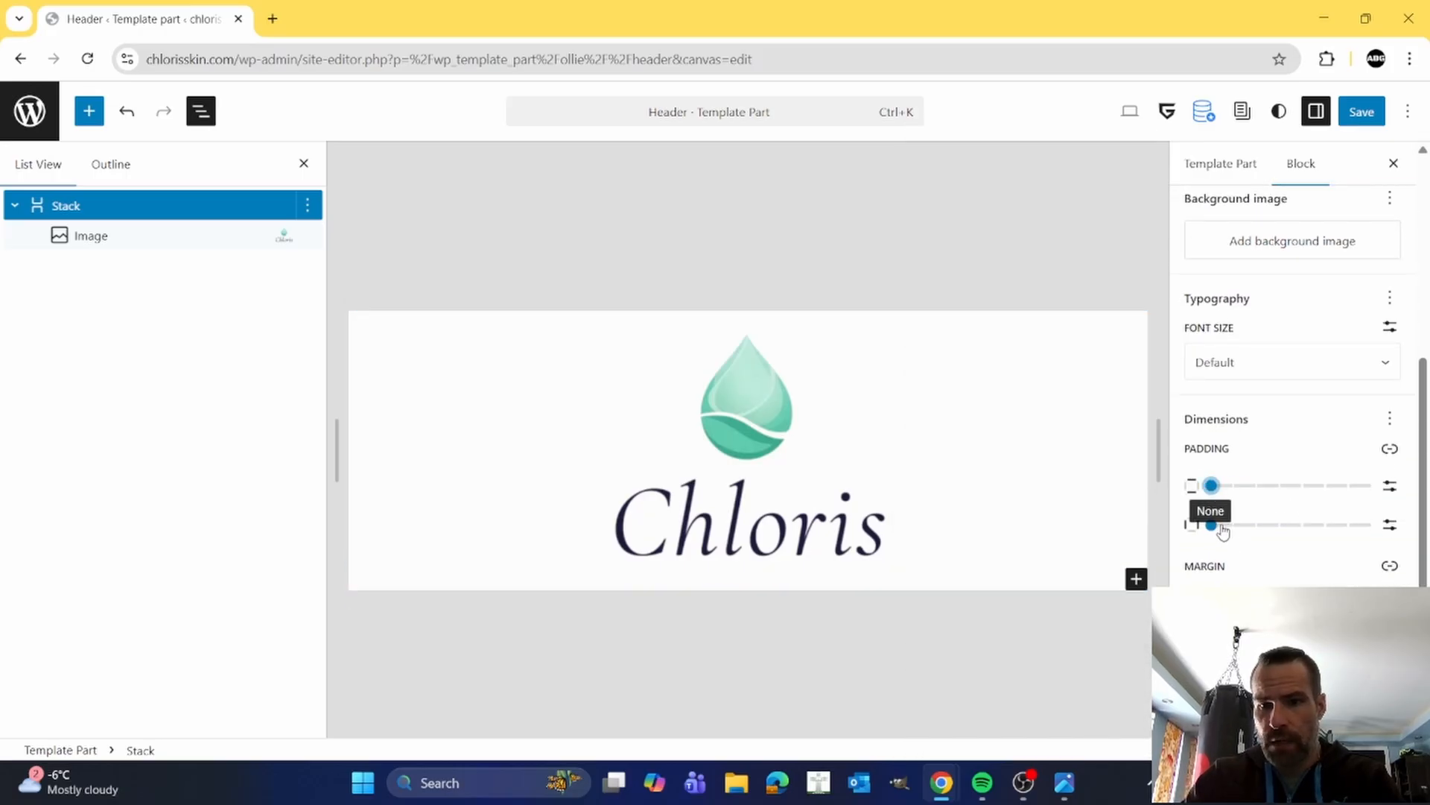
left_click(1212, 525)
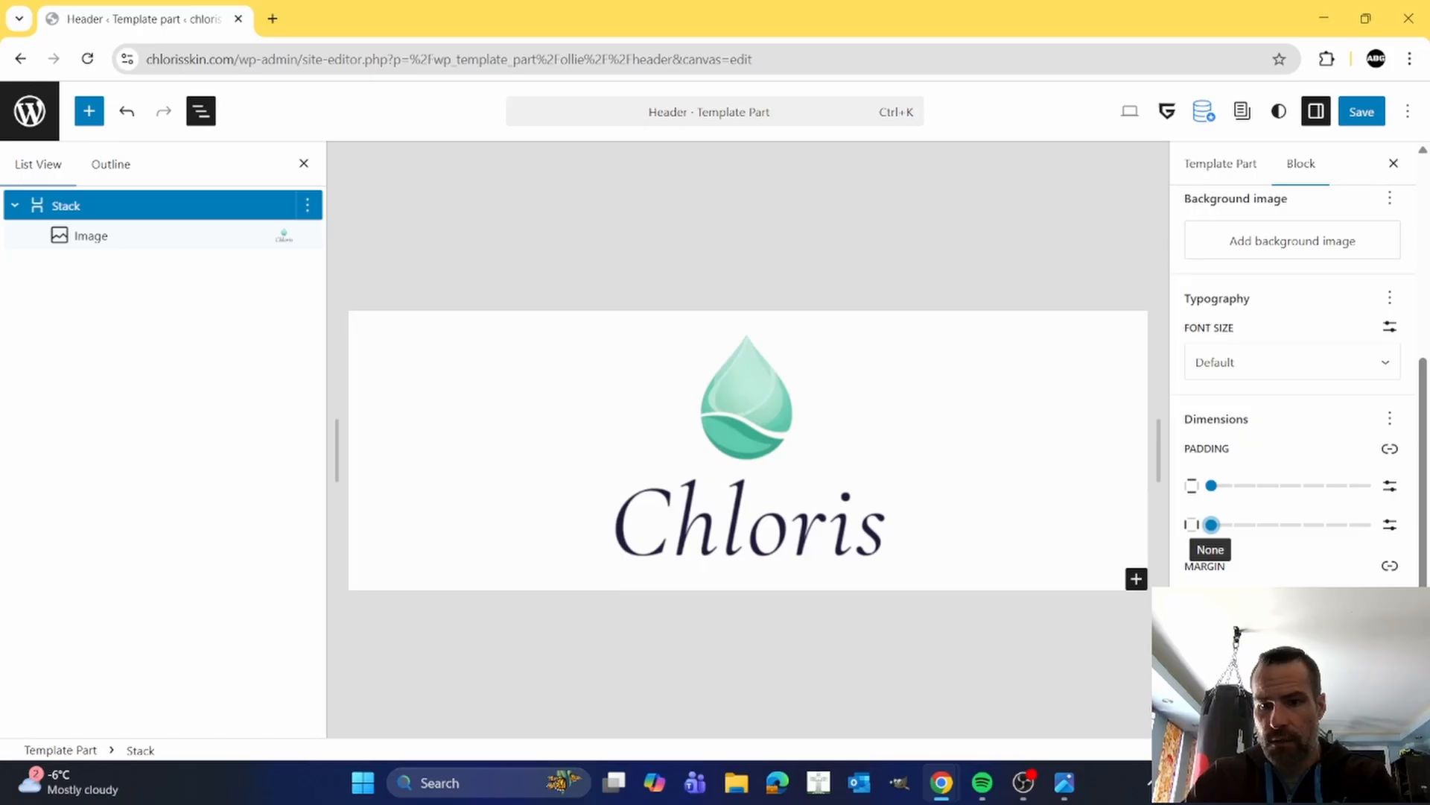
- Set the Stack's block spacing to its minimum and add a black border around the block
scroll(1211, 521, "down", 2)
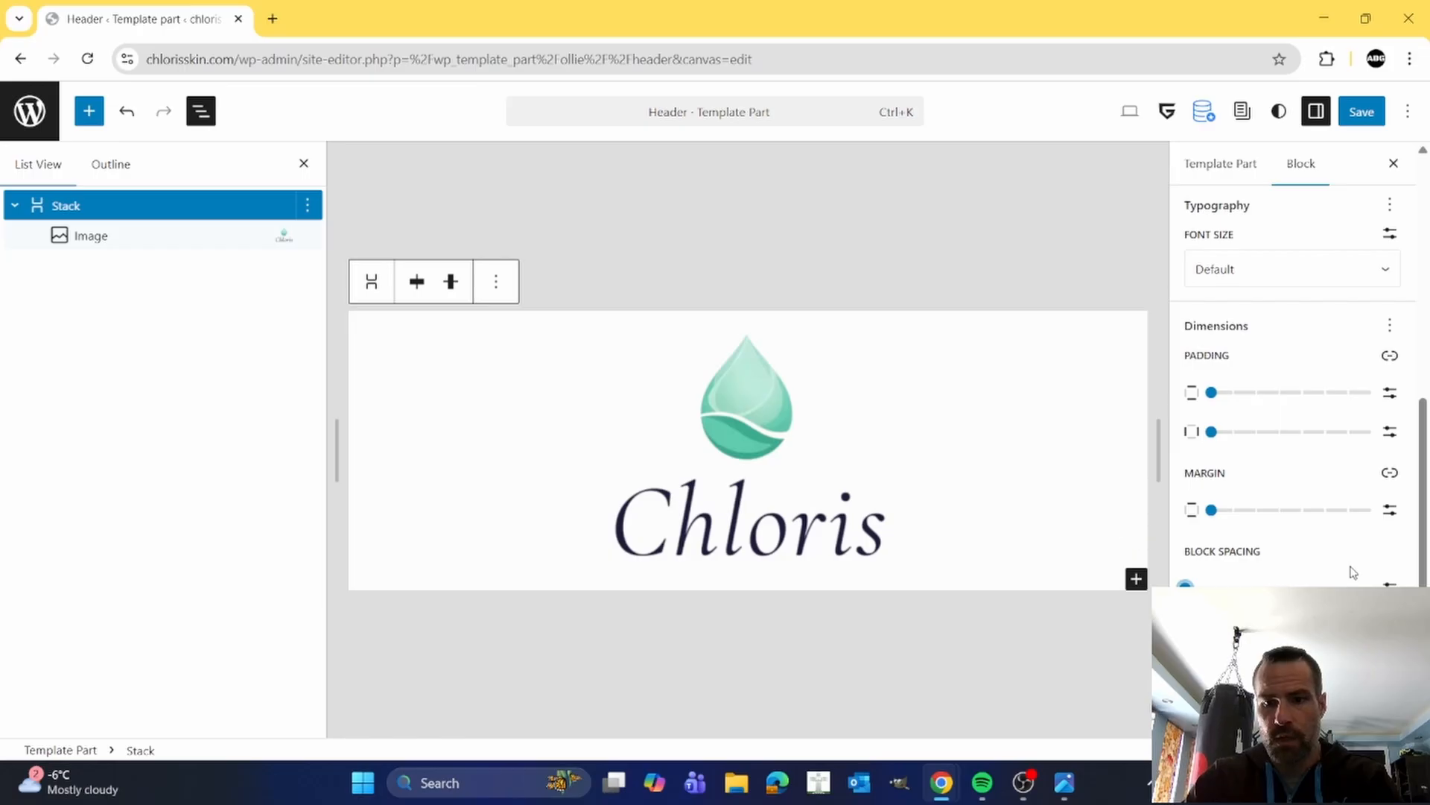
scroll(1353, 573, "down", 2)
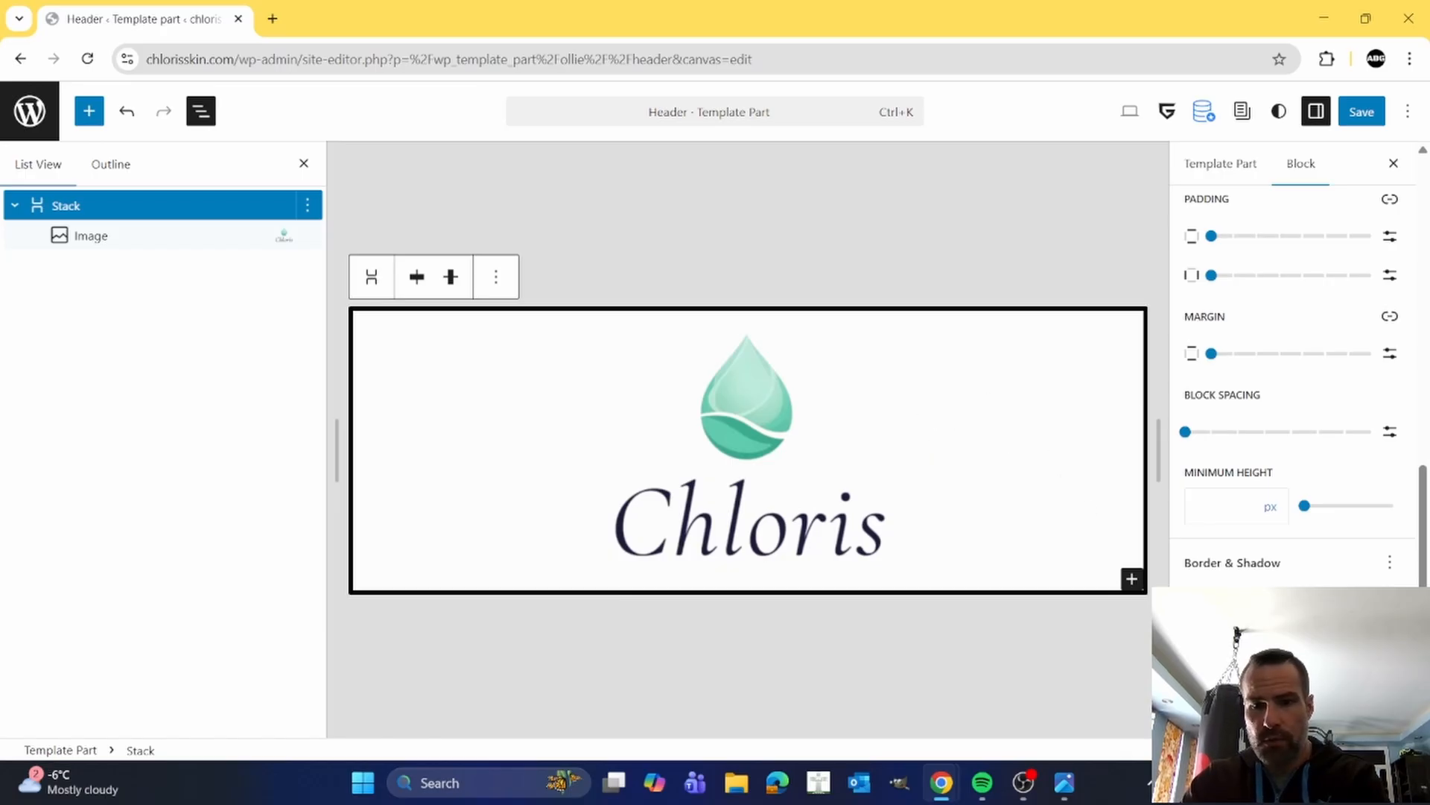
type("20")
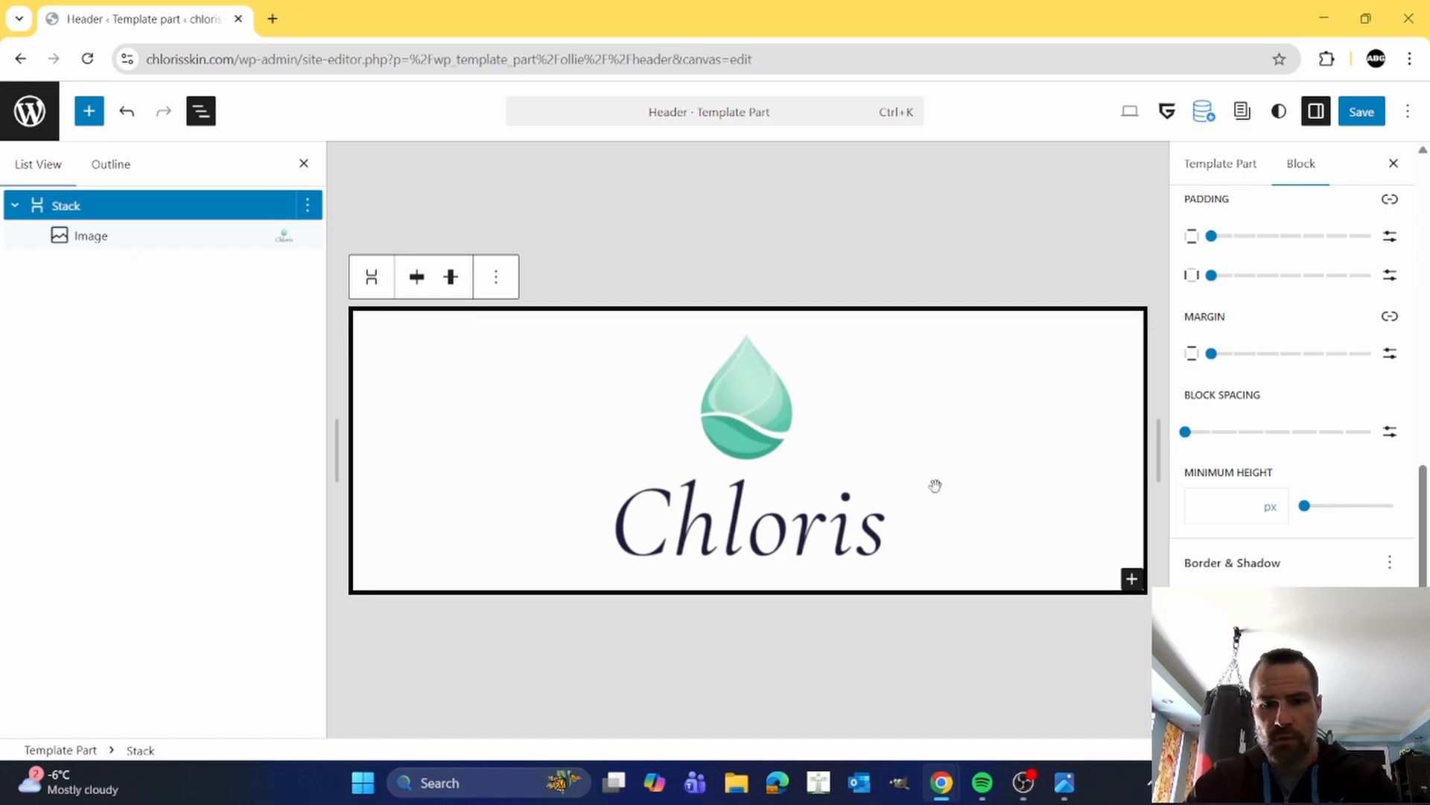
- Add a Navigation block after the logo image in the header Stack and justify its items to the center
left_click(750, 445)
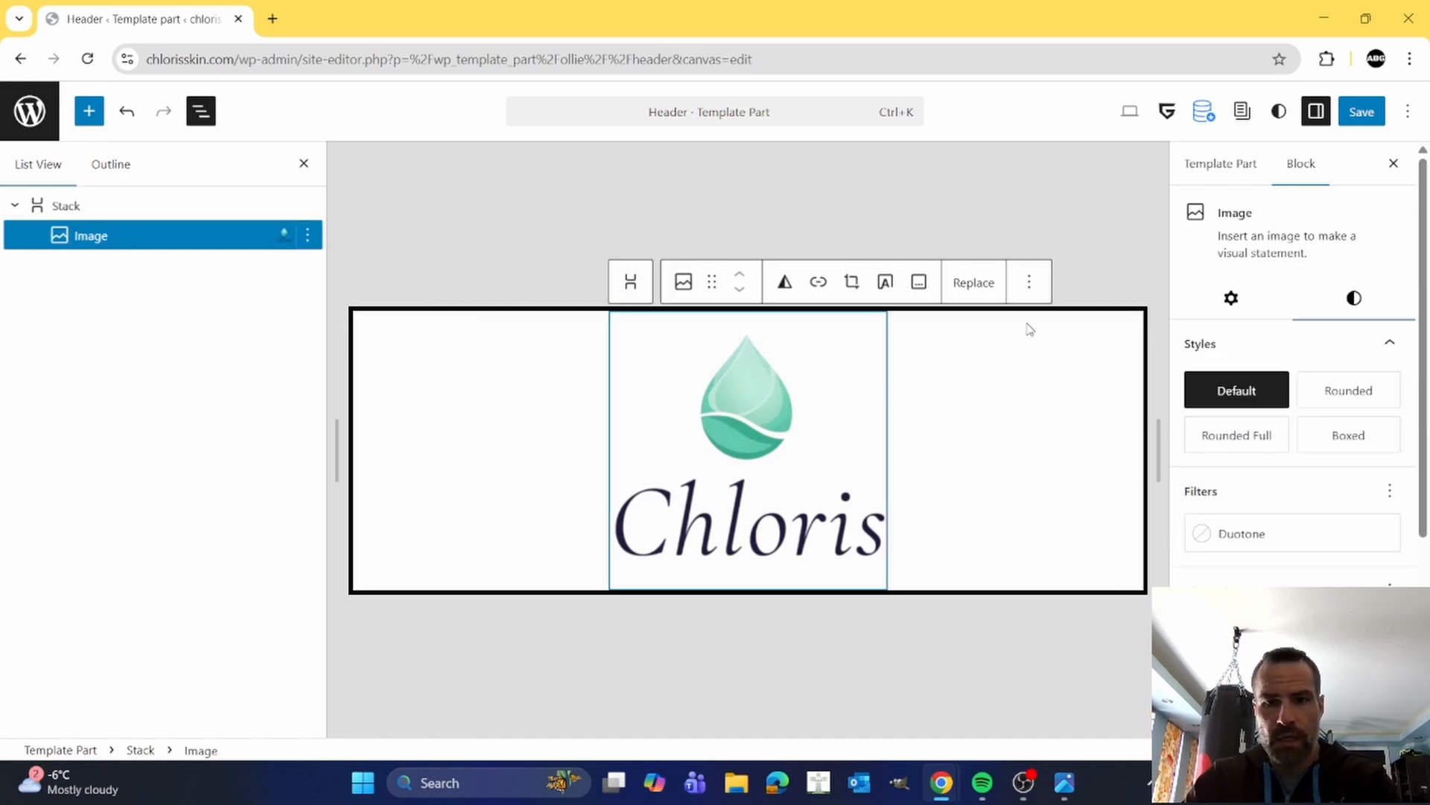
left_click(1030, 283)
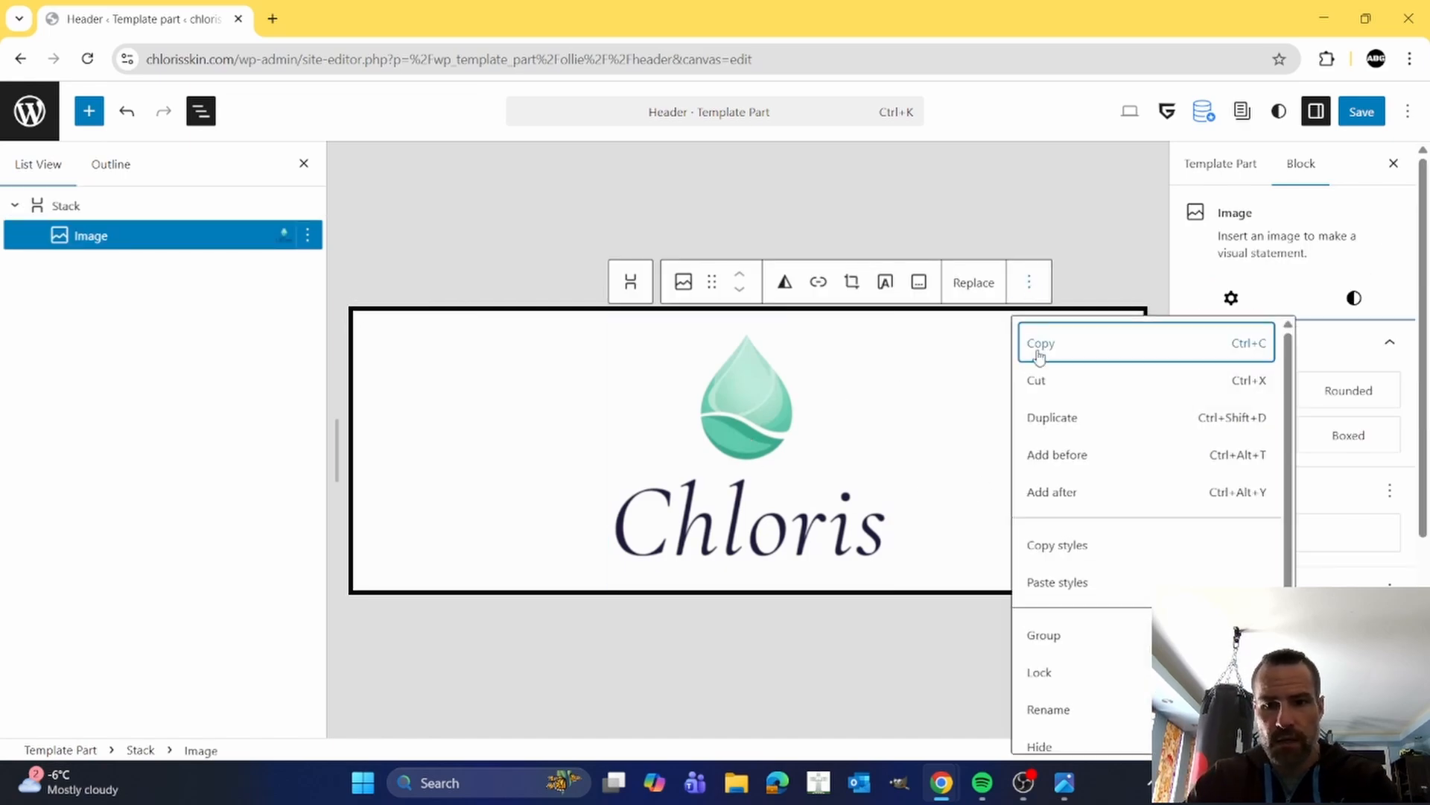
left_click(1064, 489)
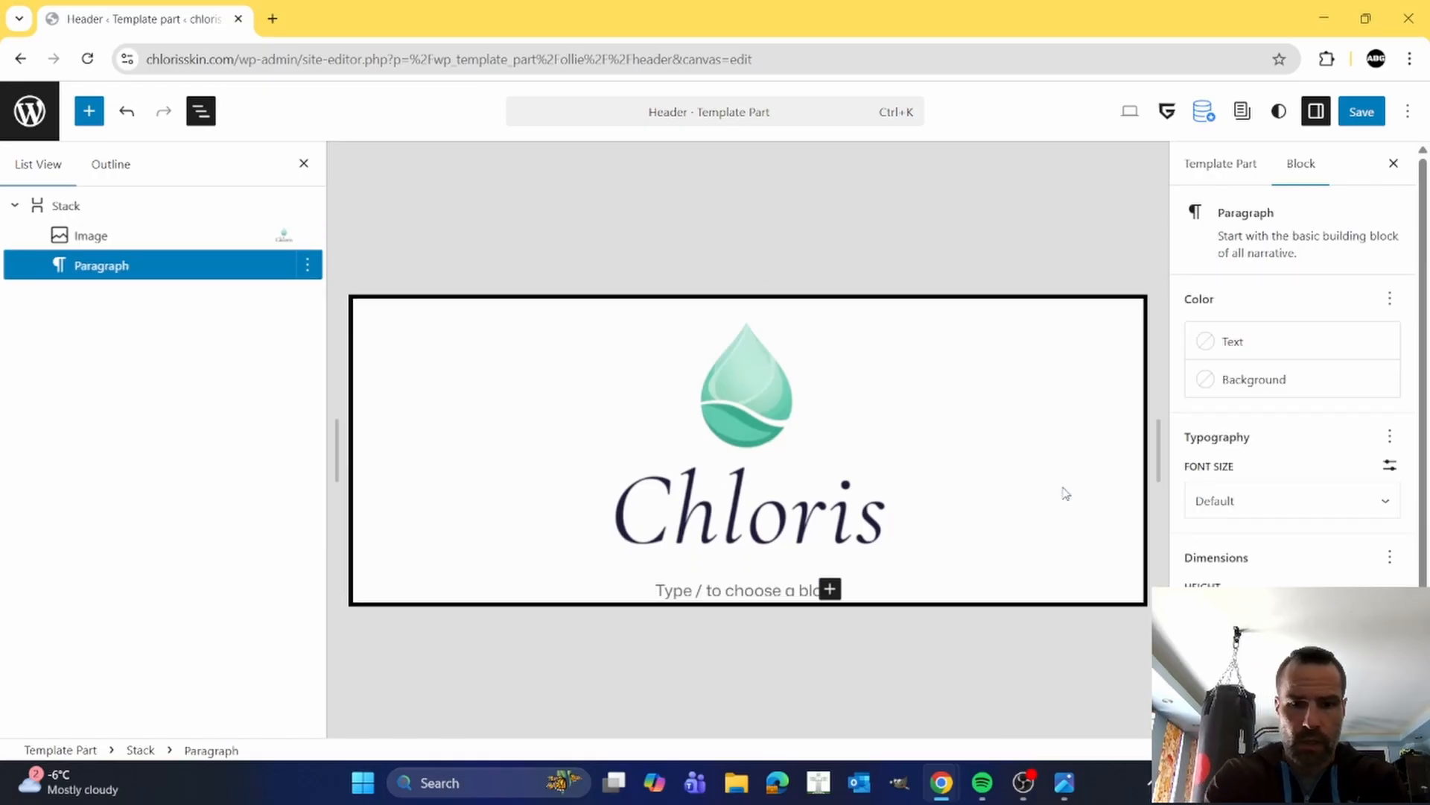
type("/na")
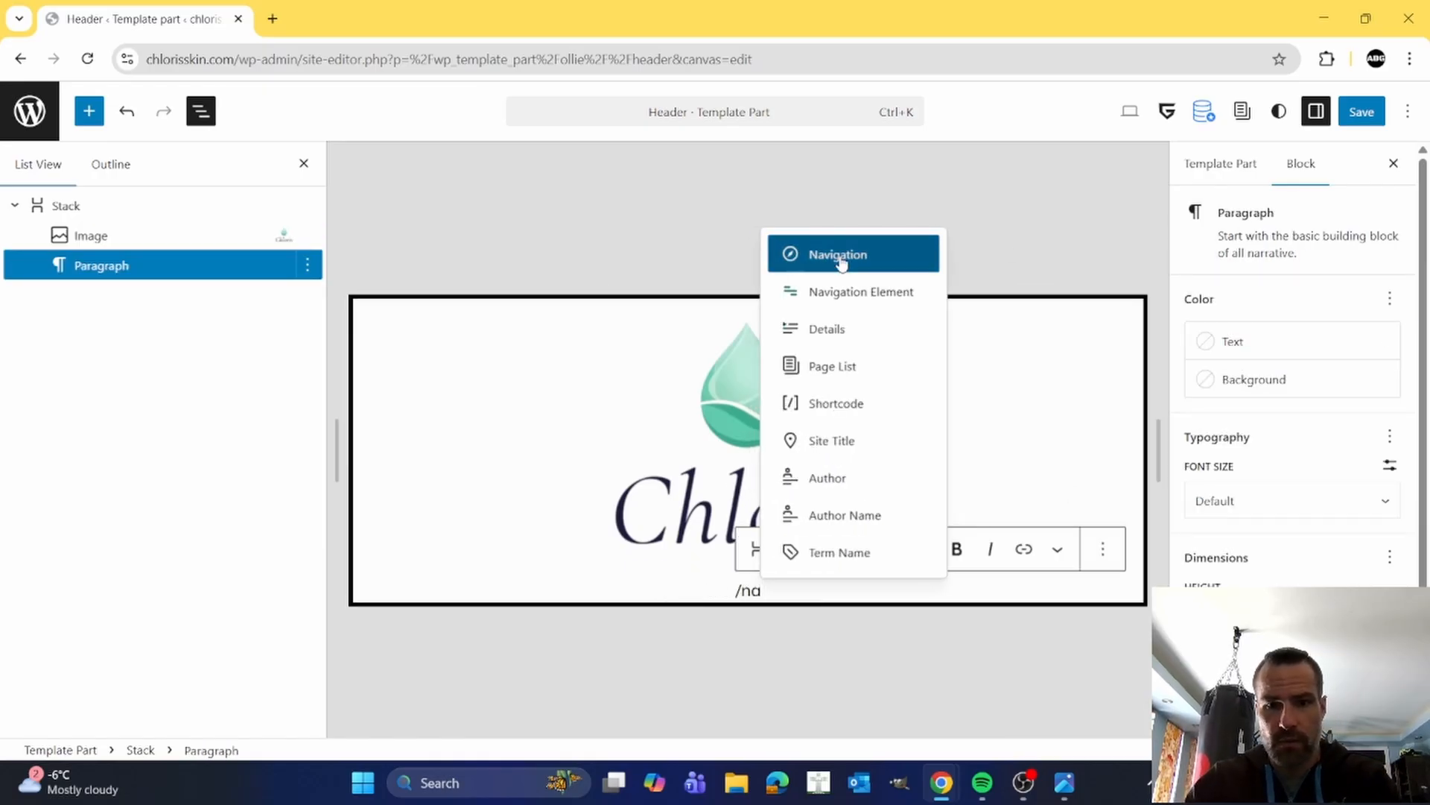
left_click(838, 258)
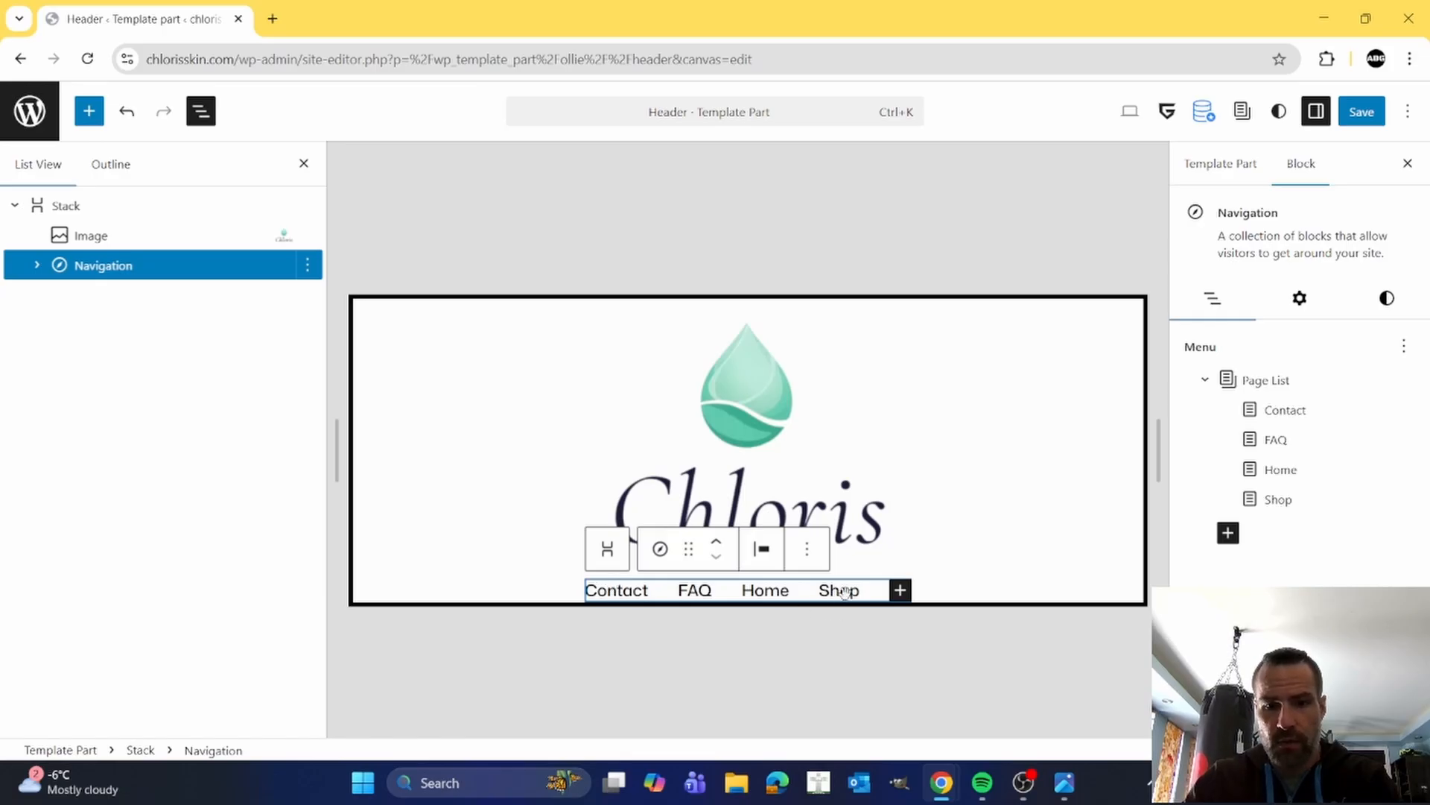
left_click(764, 559)
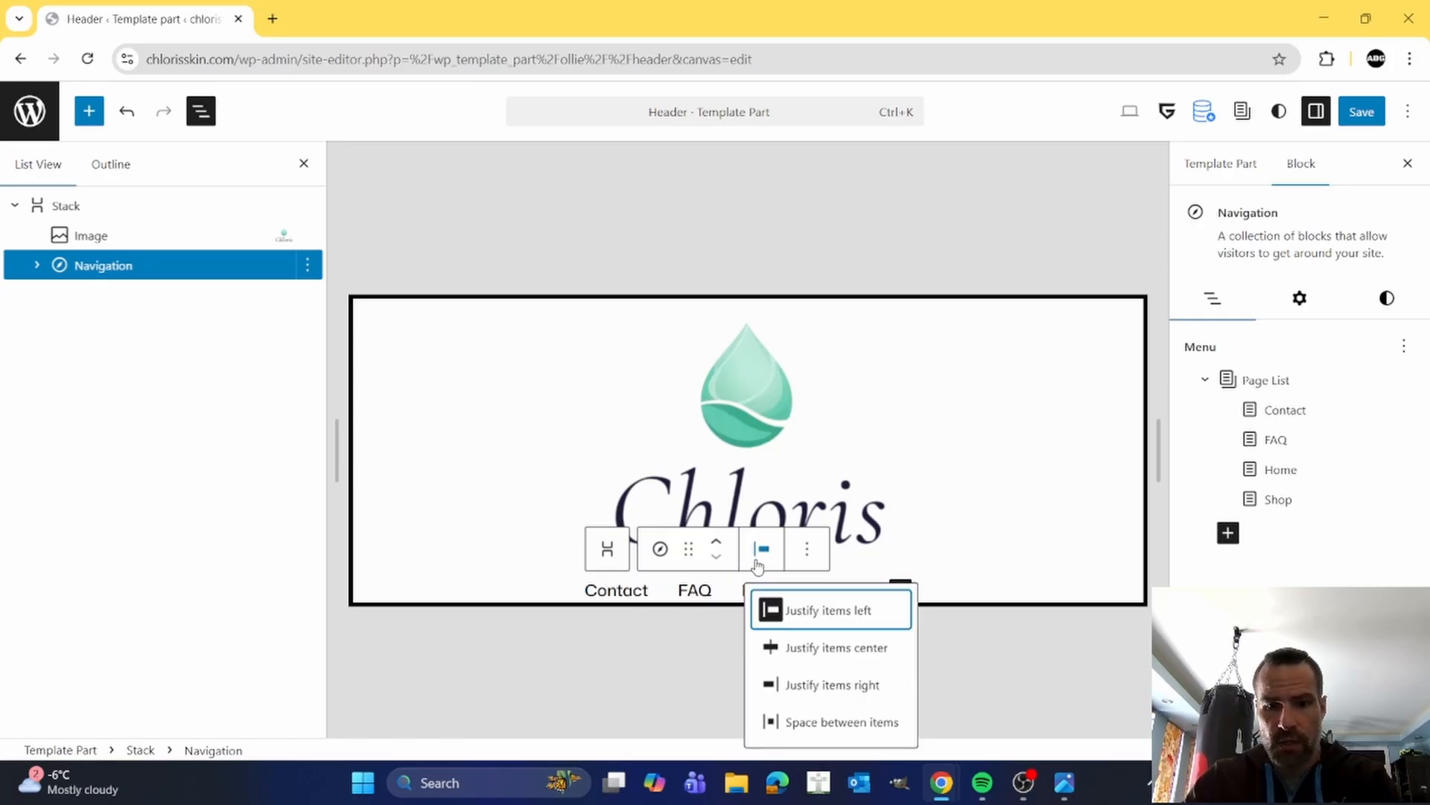
left_click(812, 649)
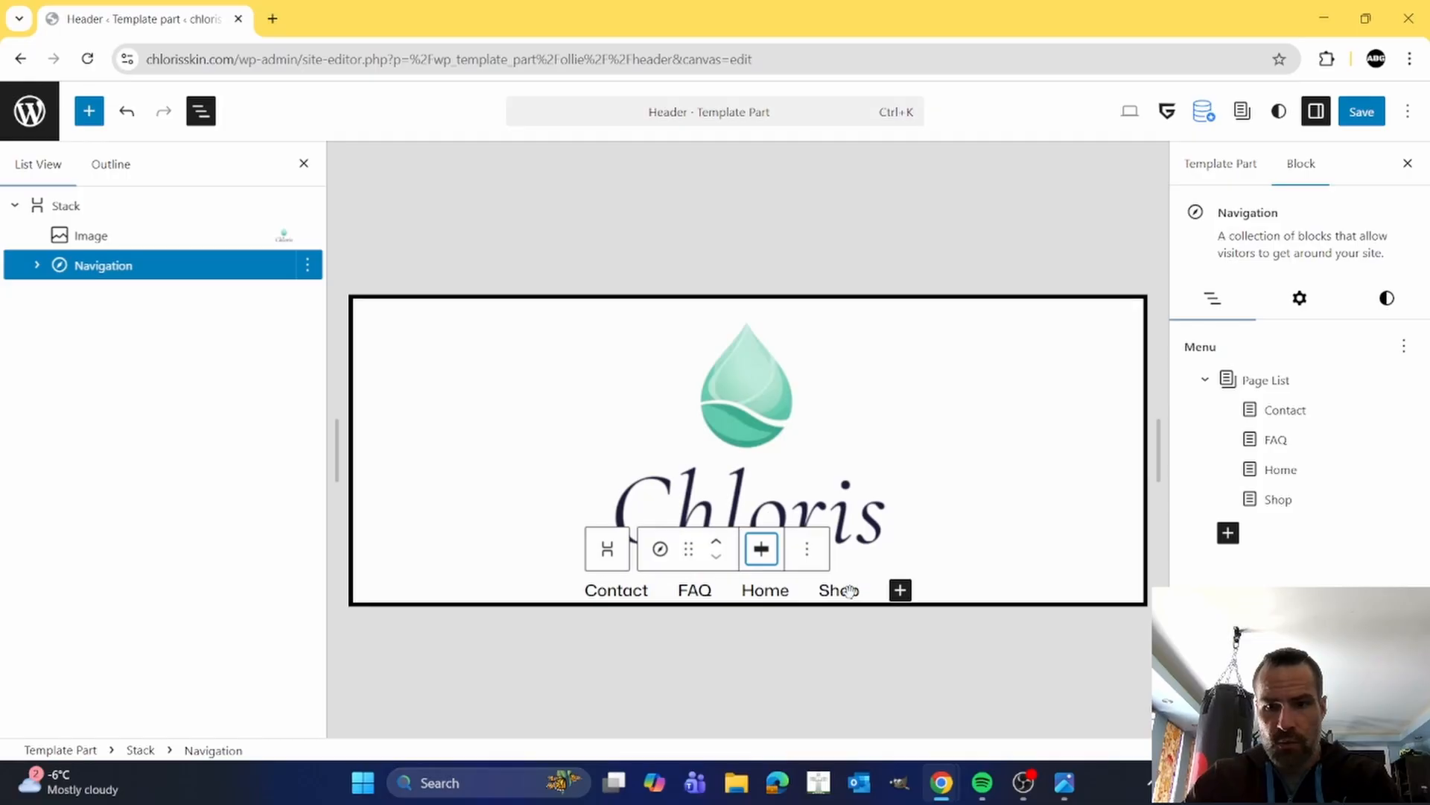
- Convert the navigation's page list into an editable menu and reorder it as Home, Shop, FAQ, Contact
left_click(850, 592)
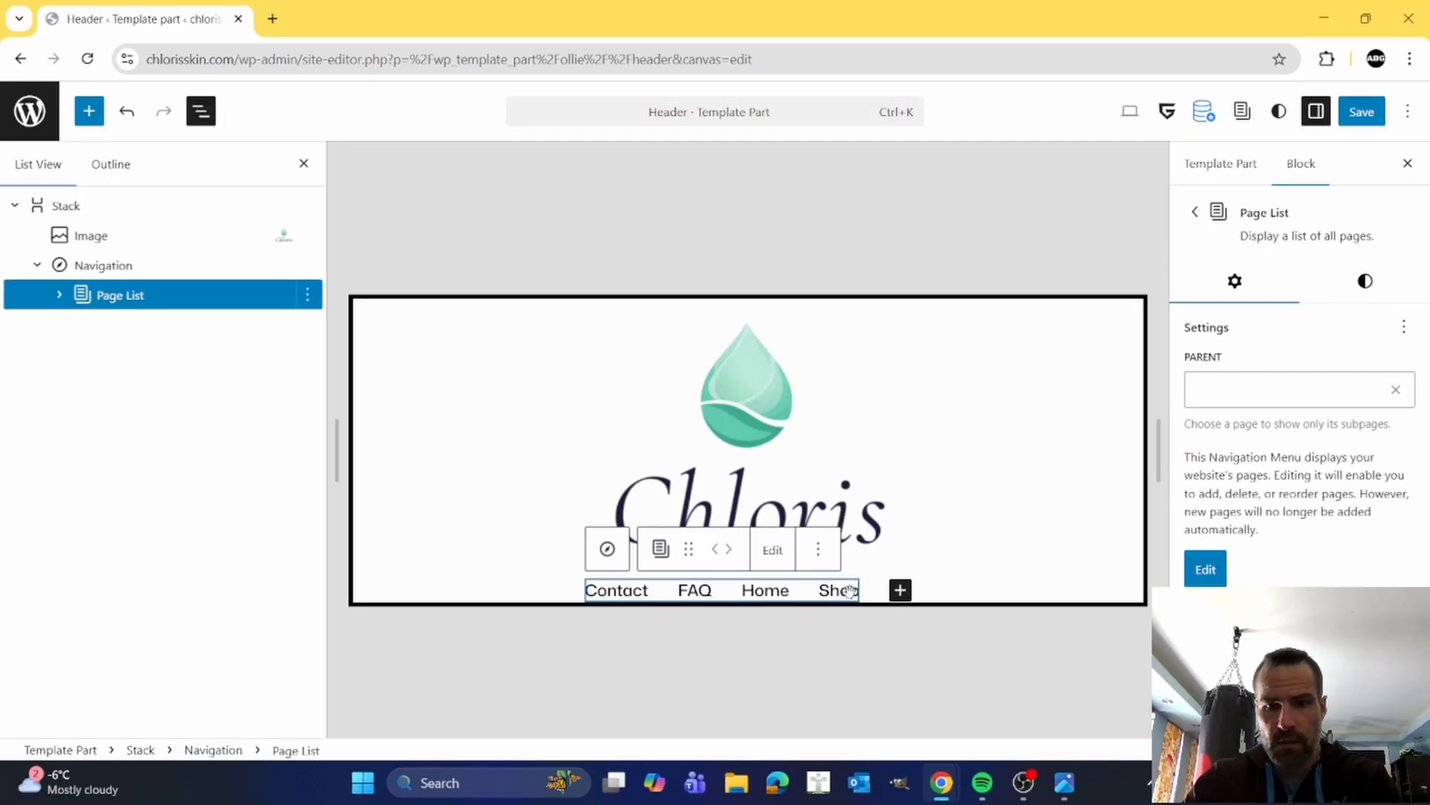
left_click(1205, 569)
left_click_drag(1256, 472, 1254, 412)
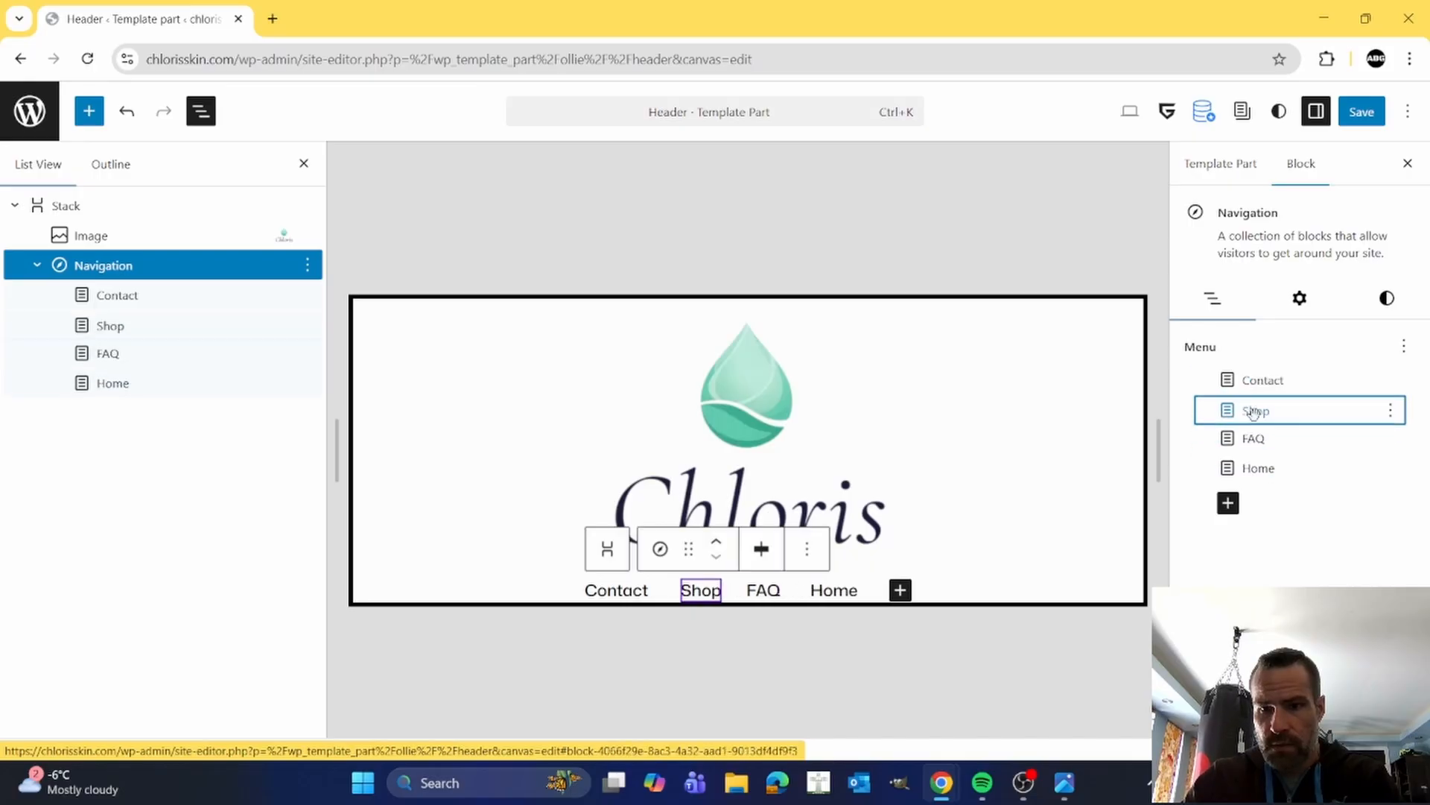
left_click_drag(1270, 470, 1246, 378)
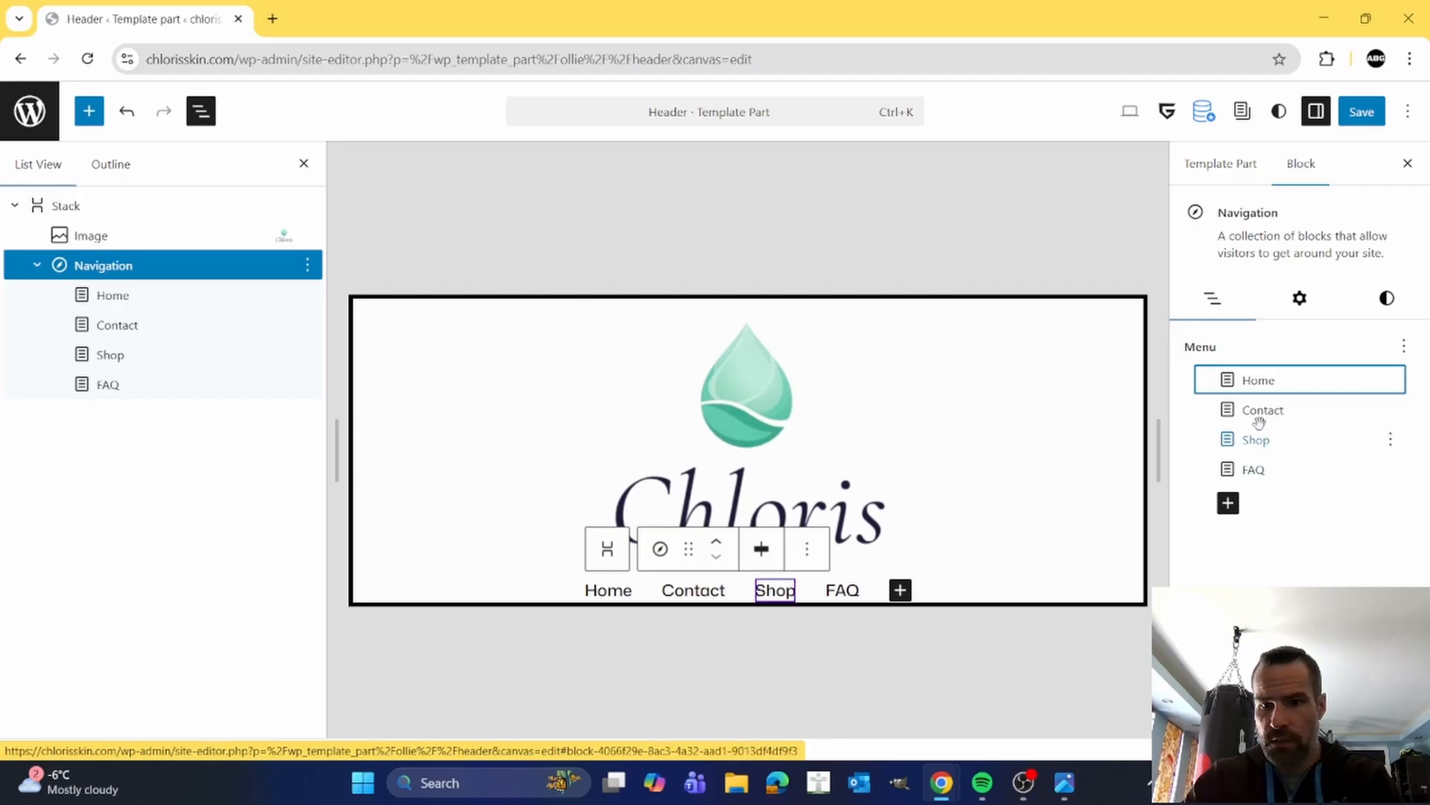
left_click_drag(1264, 412, 1257, 486)
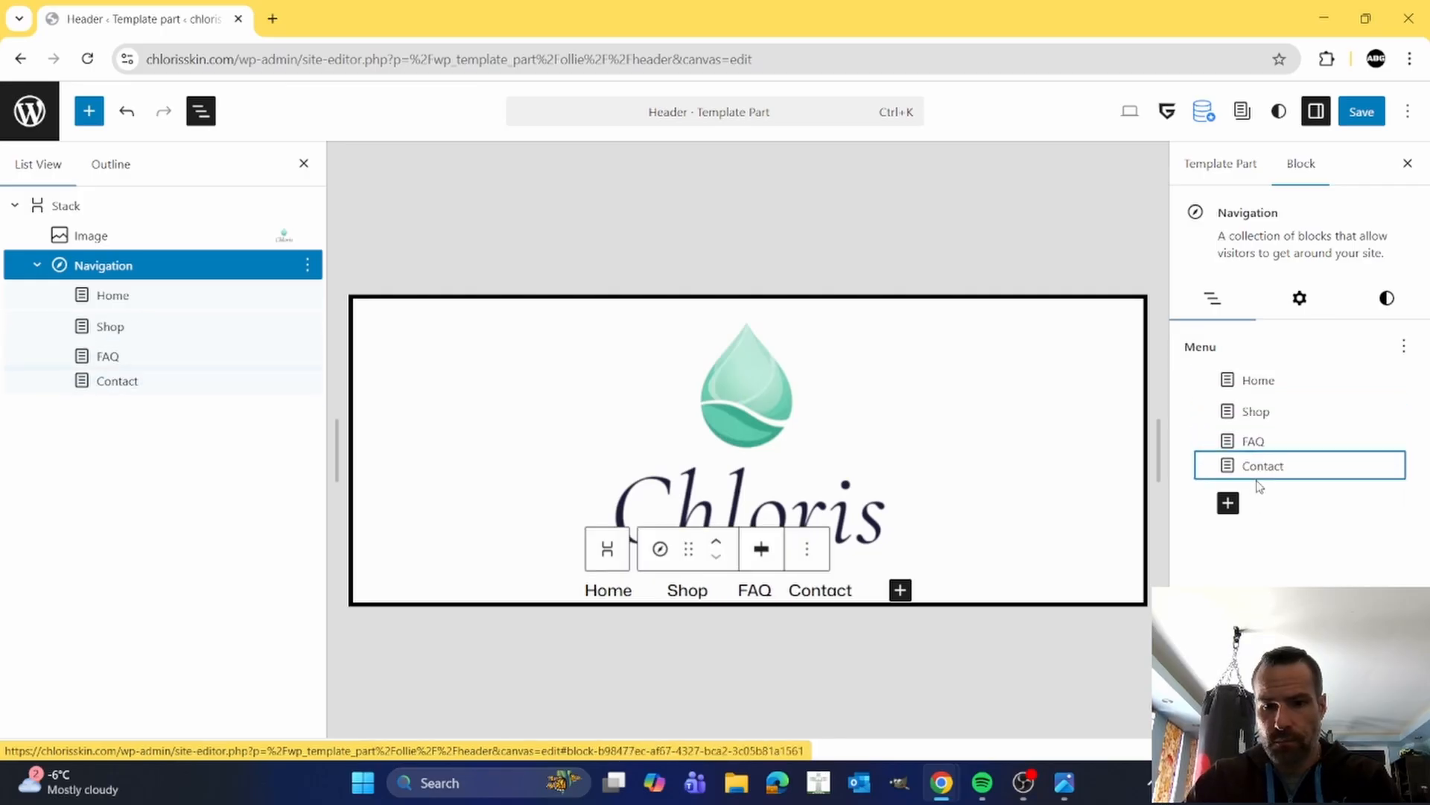
left_click(1051, 430)
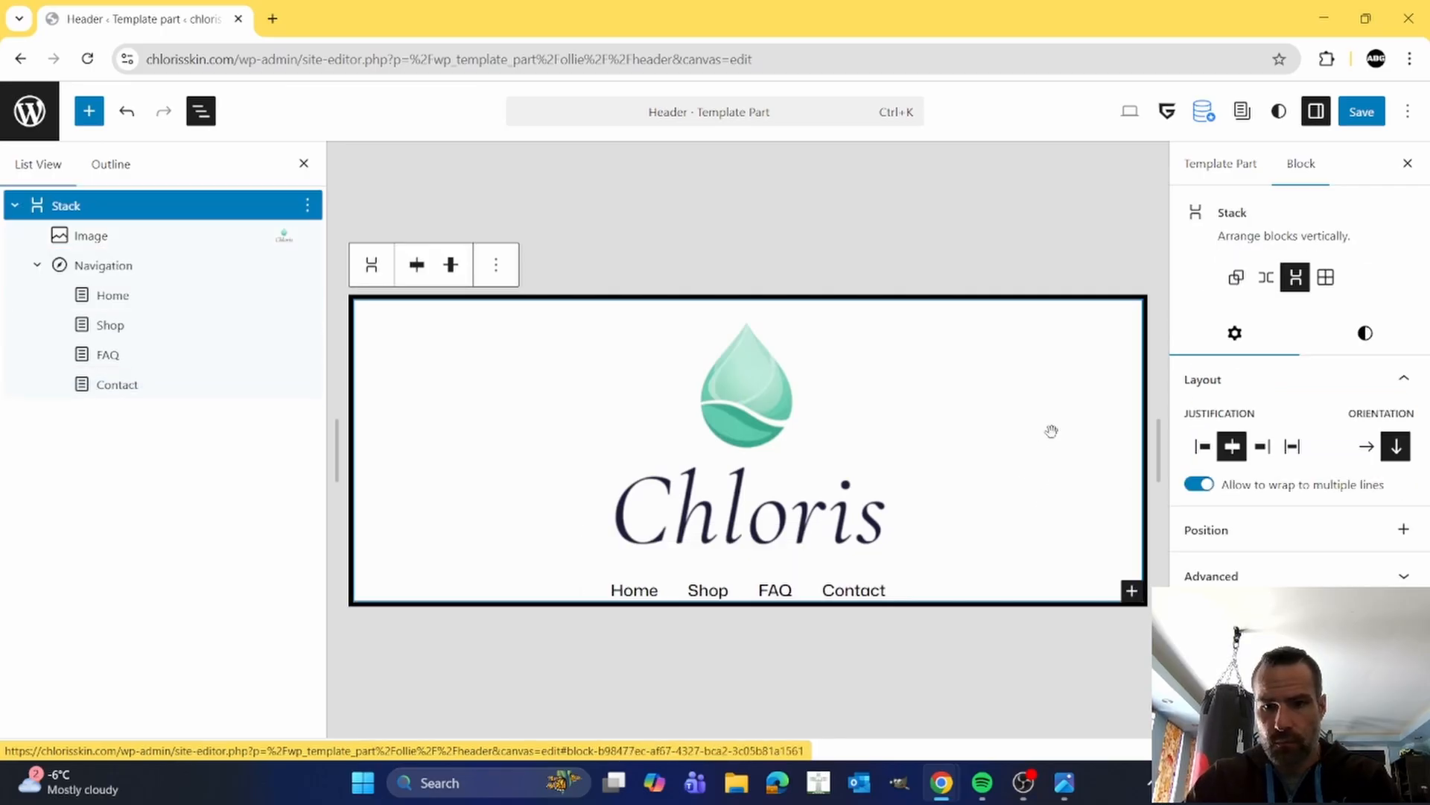
- Turn off the overlay menu for the header's Navigation block
left_click(832, 593)
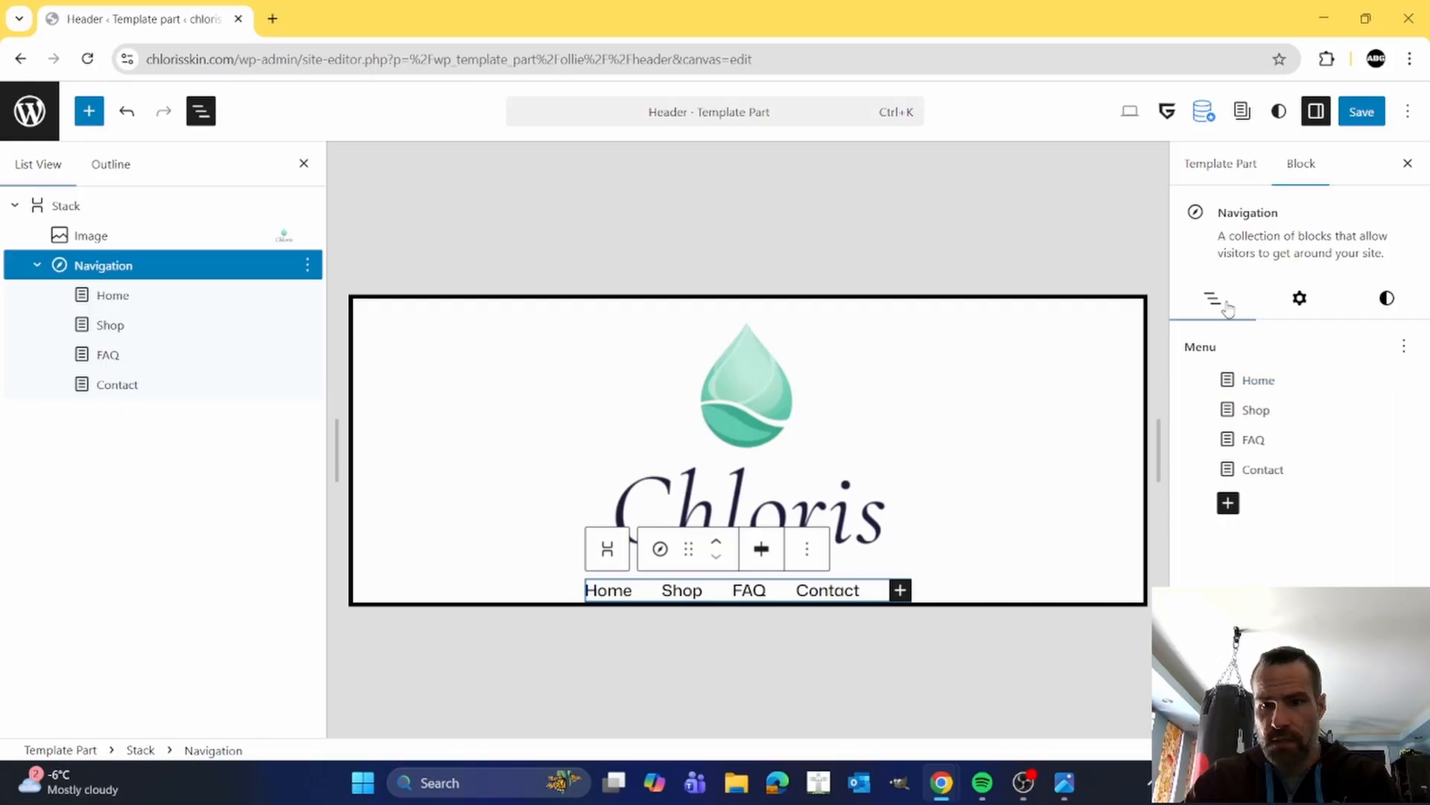
left_click(1298, 300)
scroll(1270, 493, "down", 1)
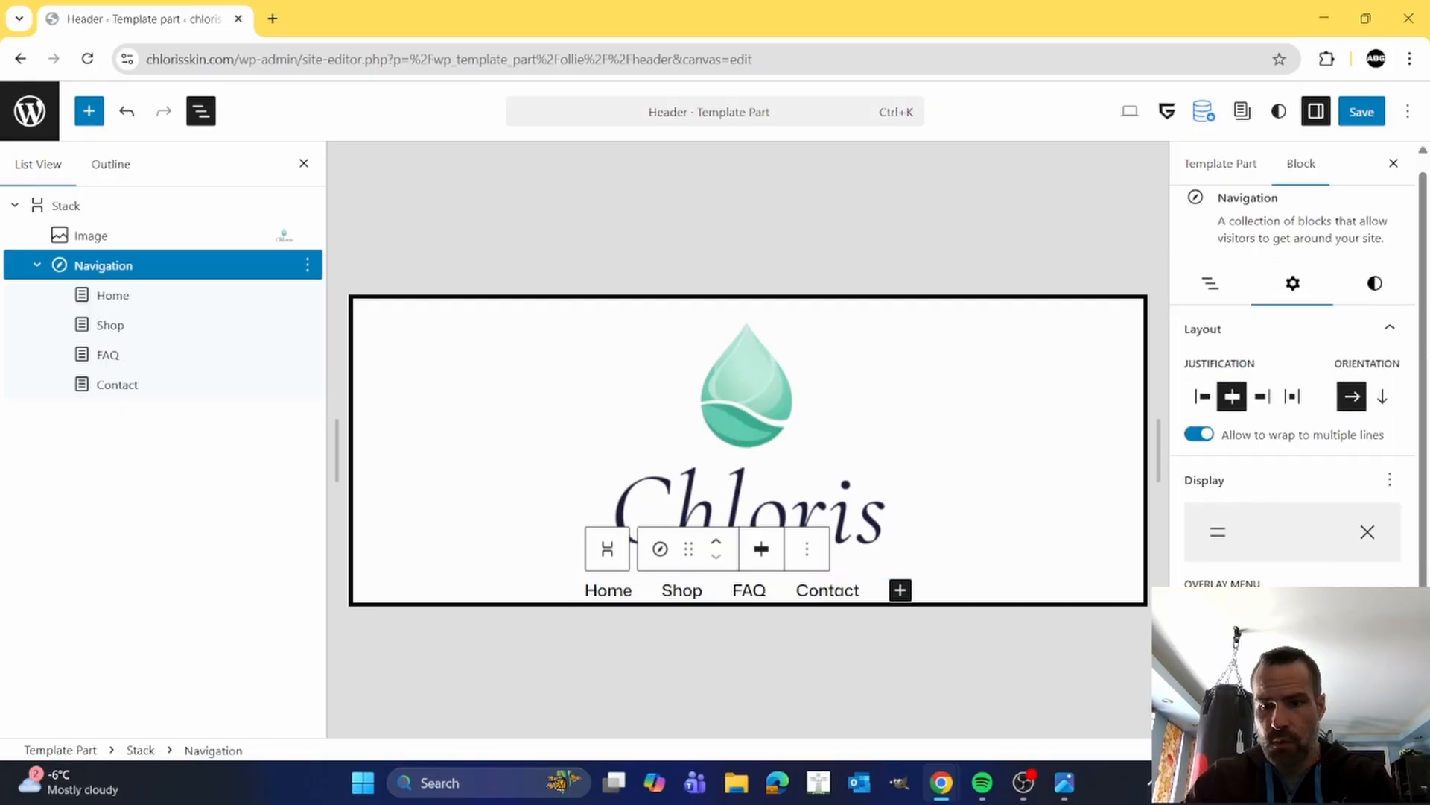
left_click(1211, 558)
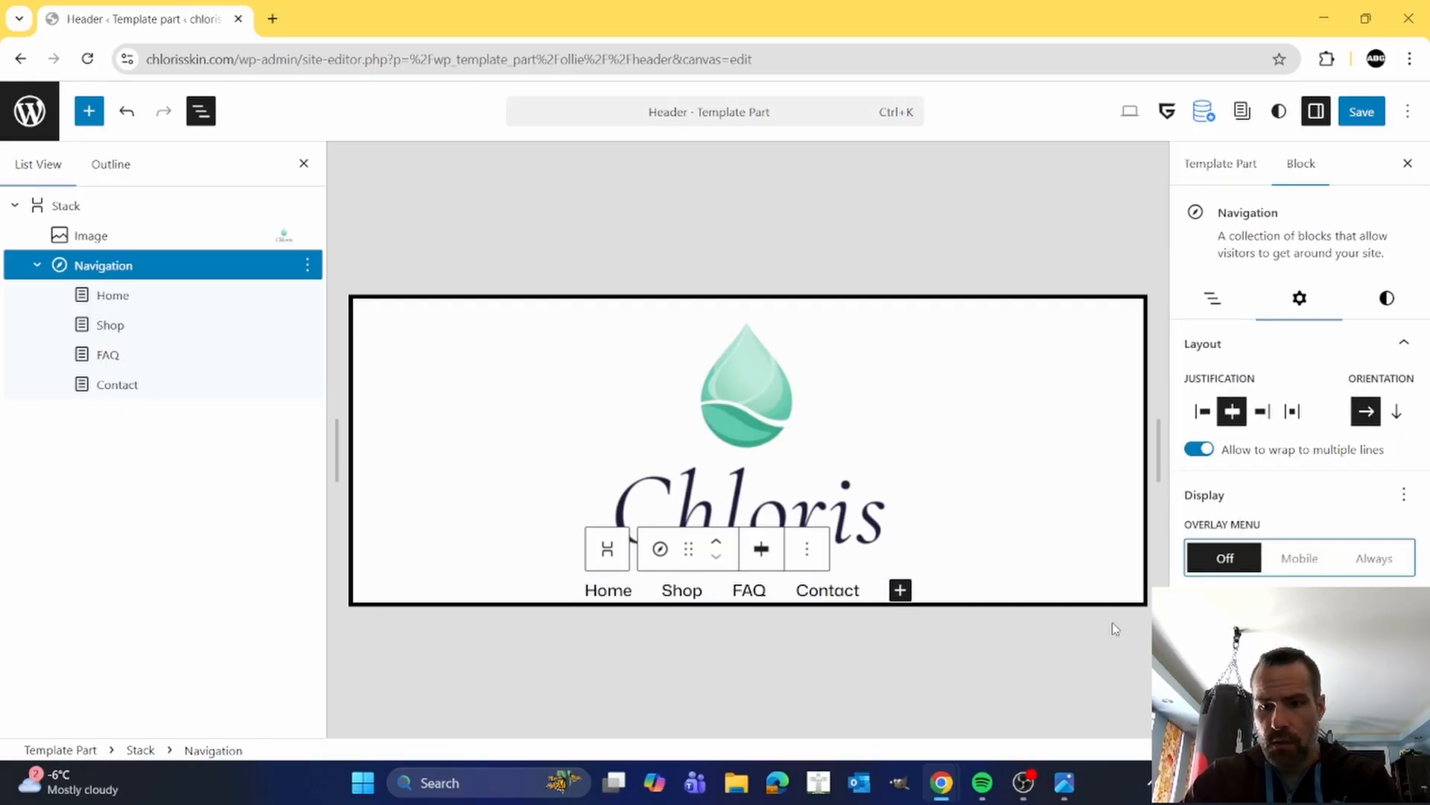
left_click(471, 470)
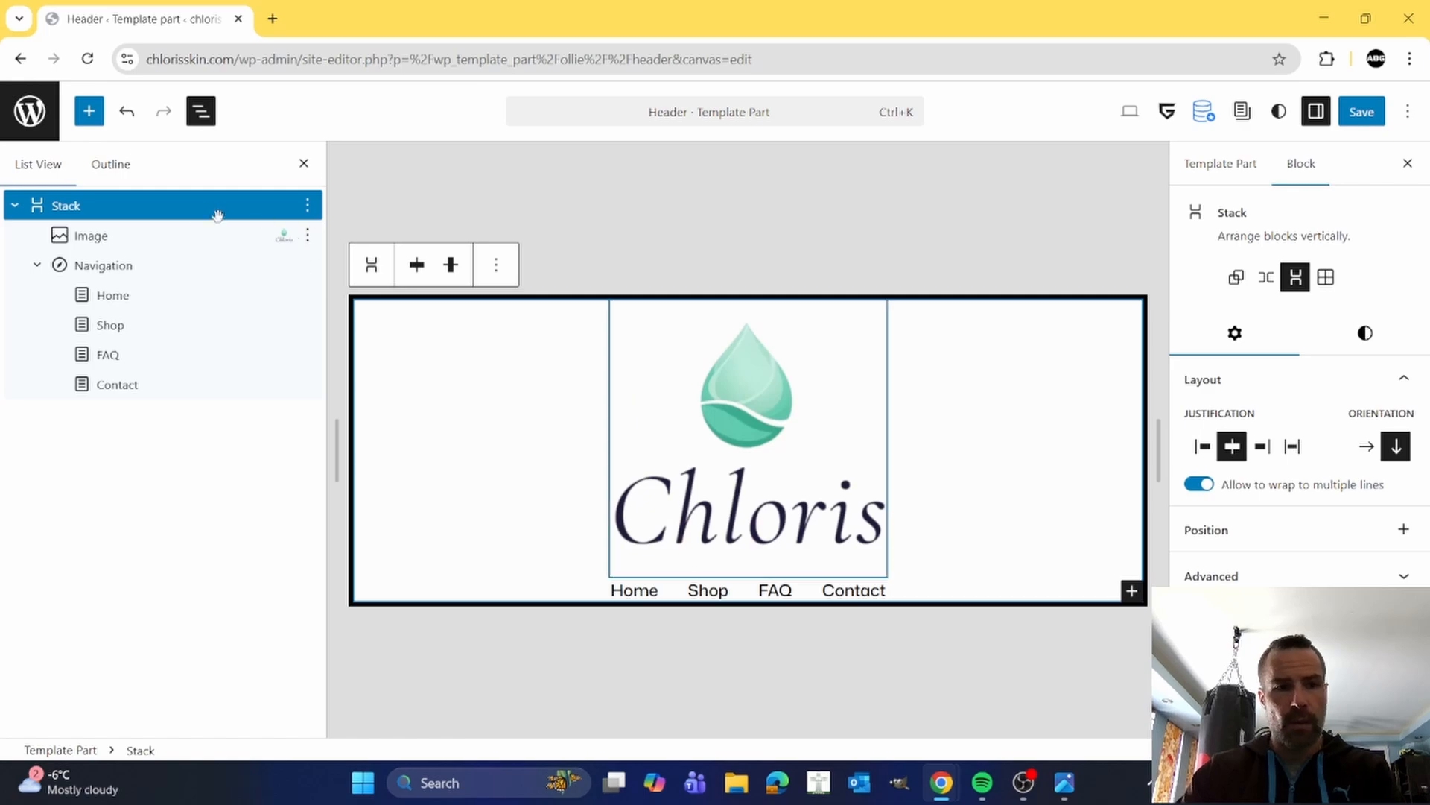
- Copy the whole header Stack and save the Header template part and Navigation menu changes
left_click(309, 208)
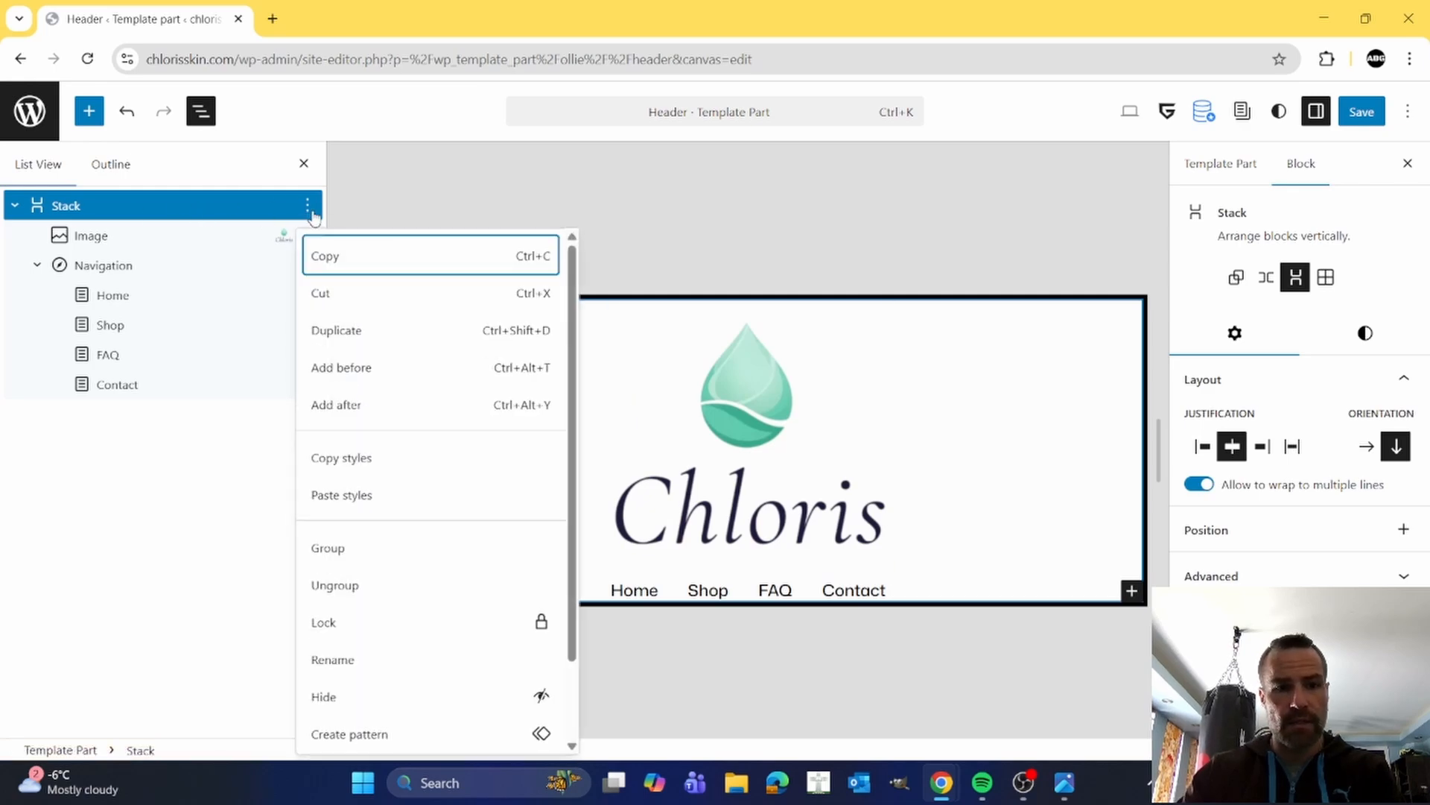
left_click(321, 263)
left_click(651, 218)
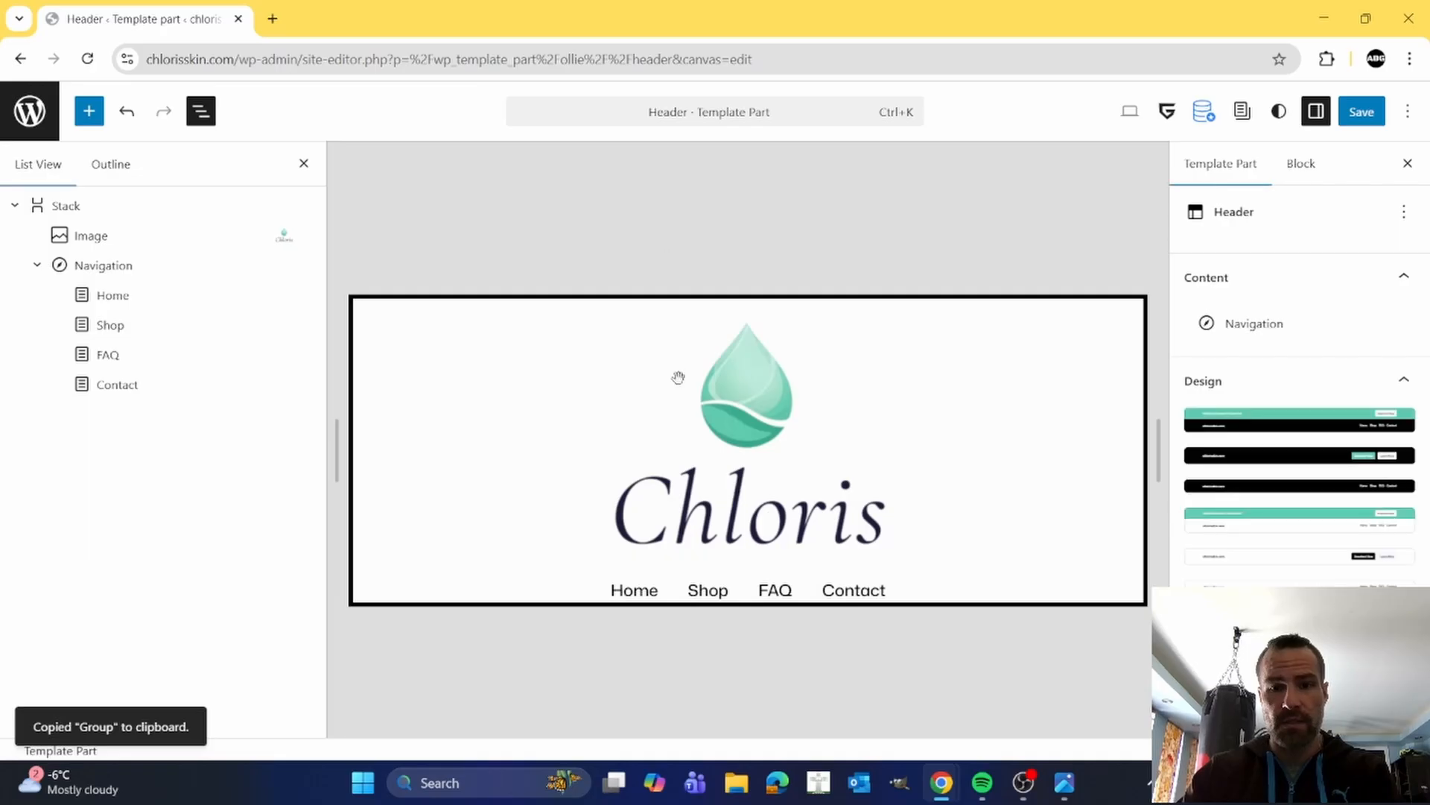
key("ctrl+s")
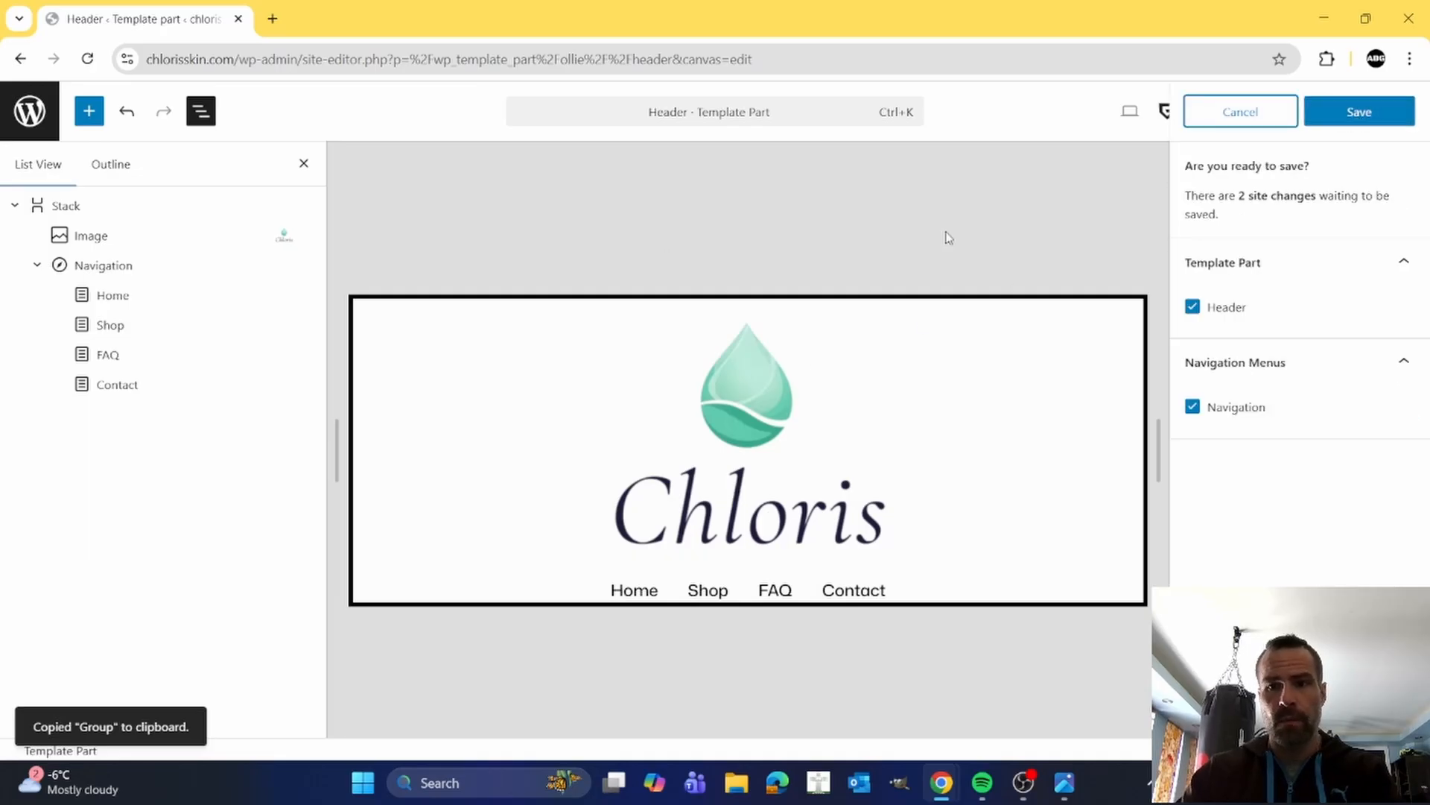
left_click(1357, 112)
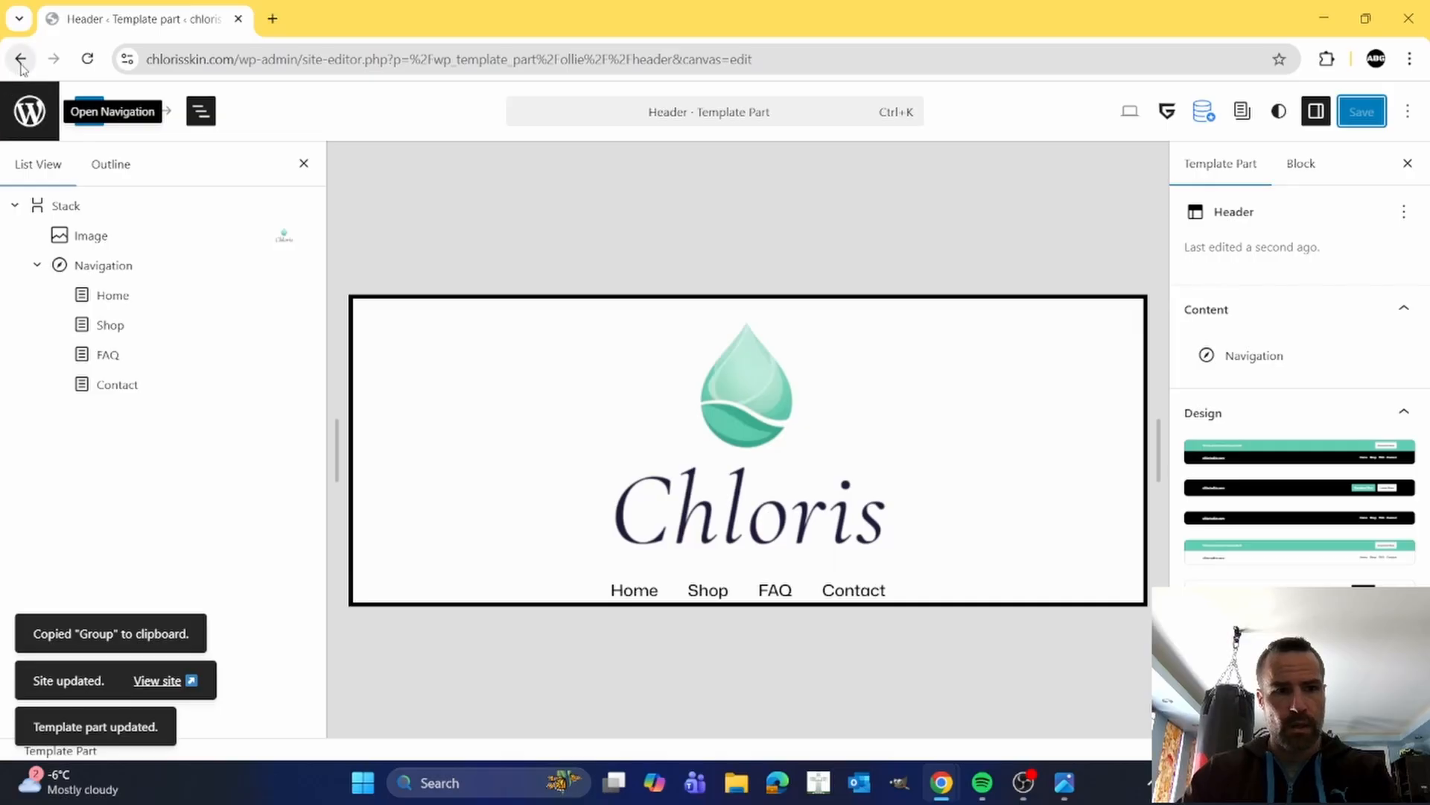
- Open the Footer template part and replace its default Footer group with the copied header Stack
left_click(29, 111)
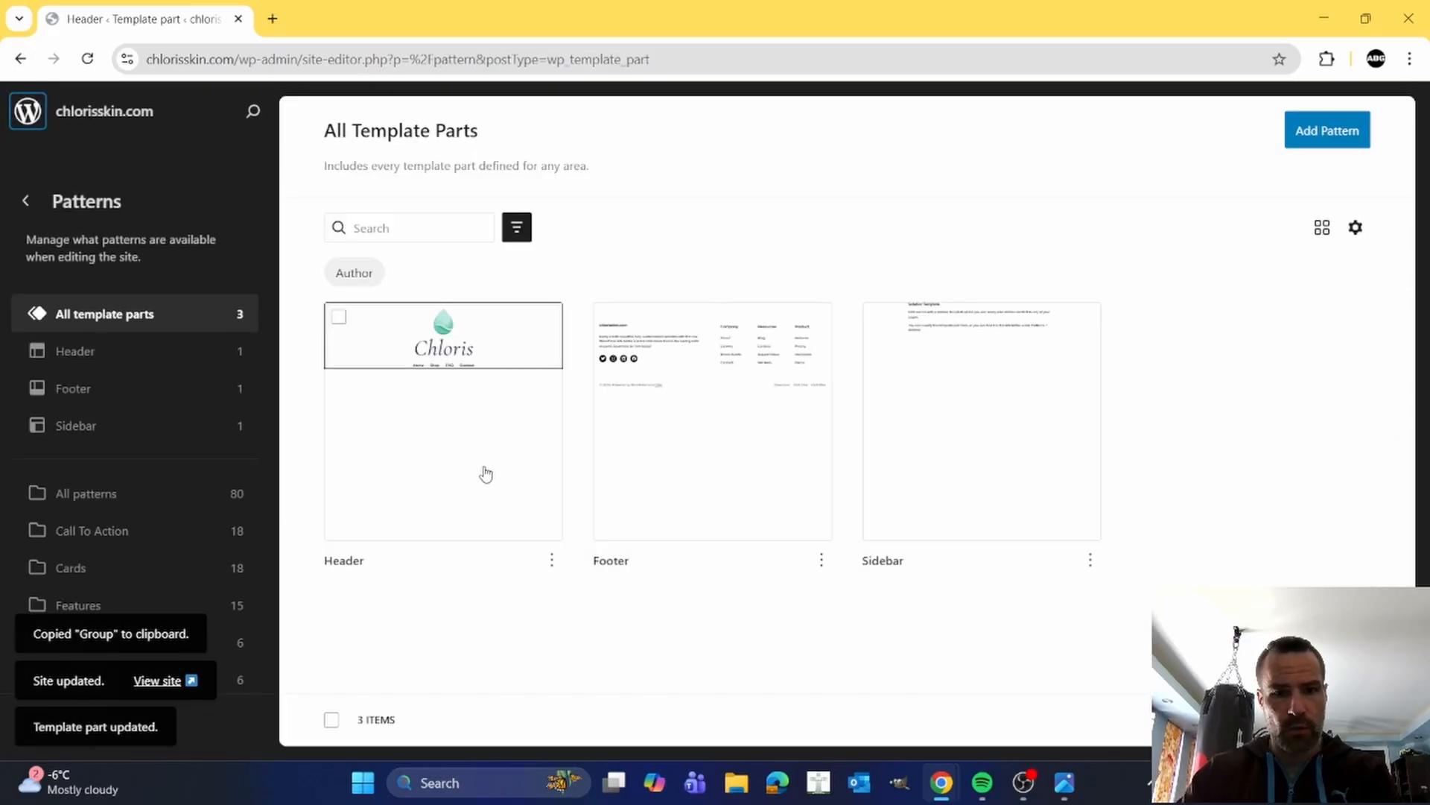
left_click(711, 413)
left_click(200, 112)
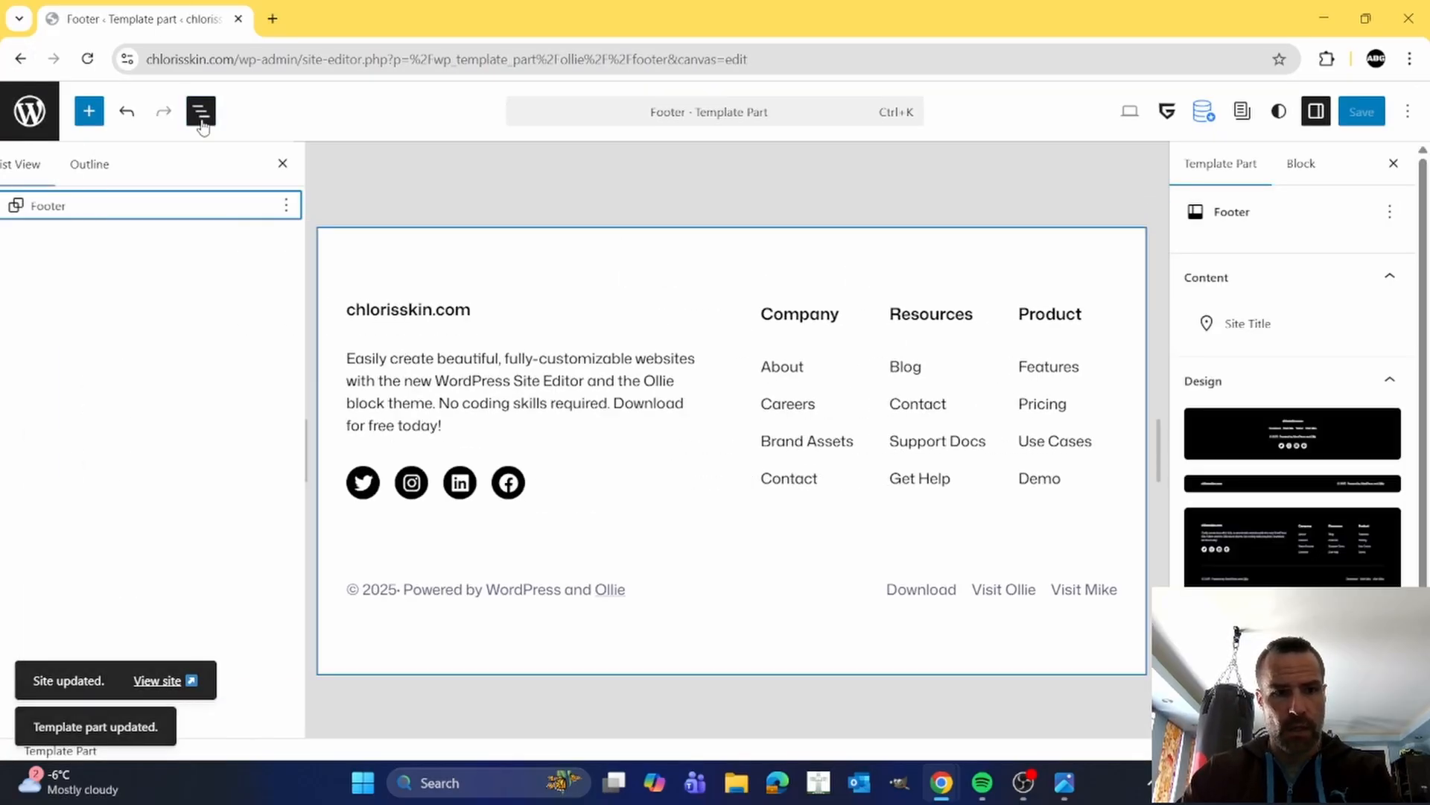
left_click(306, 207)
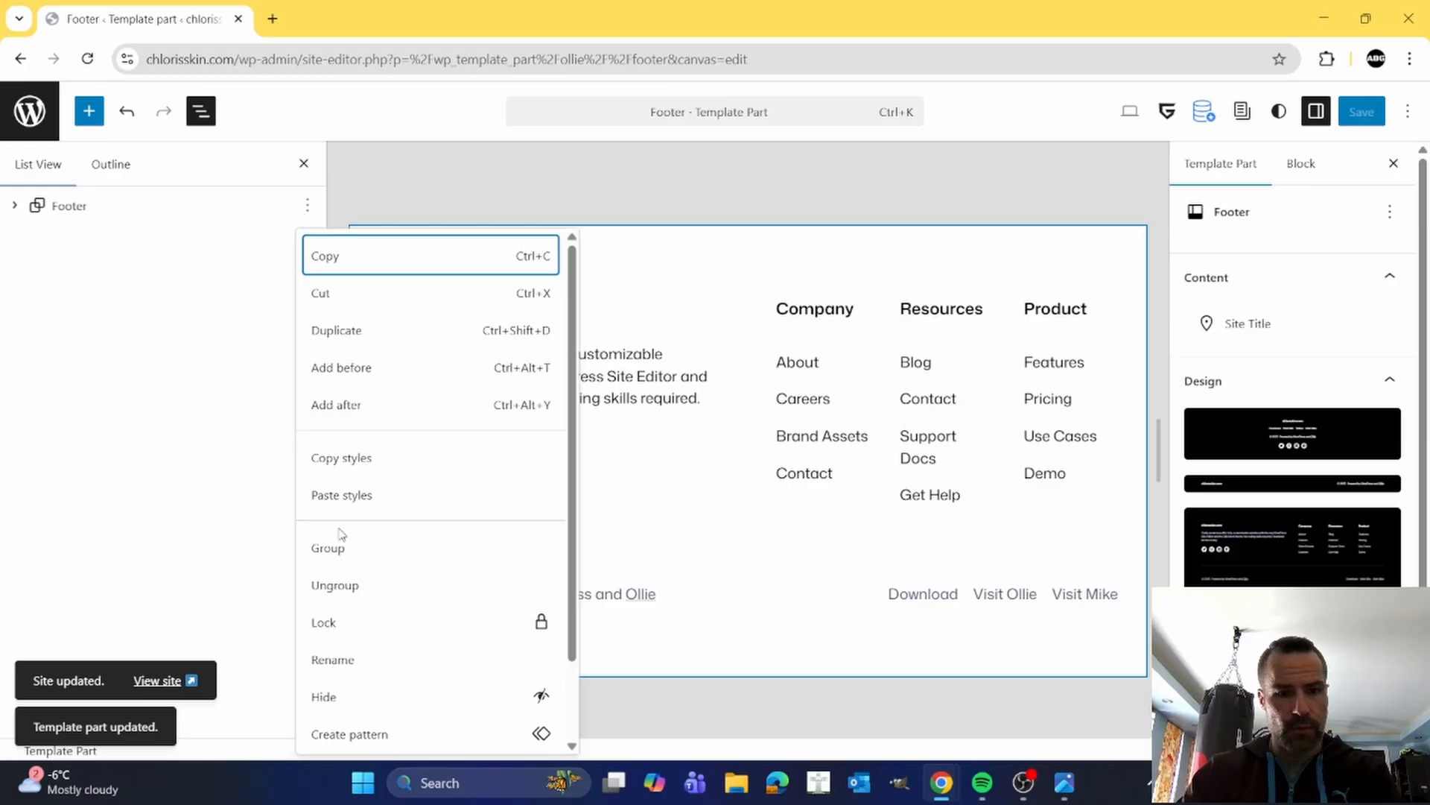
scroll(342, 536, "down", 2)
left_click(335, 733)
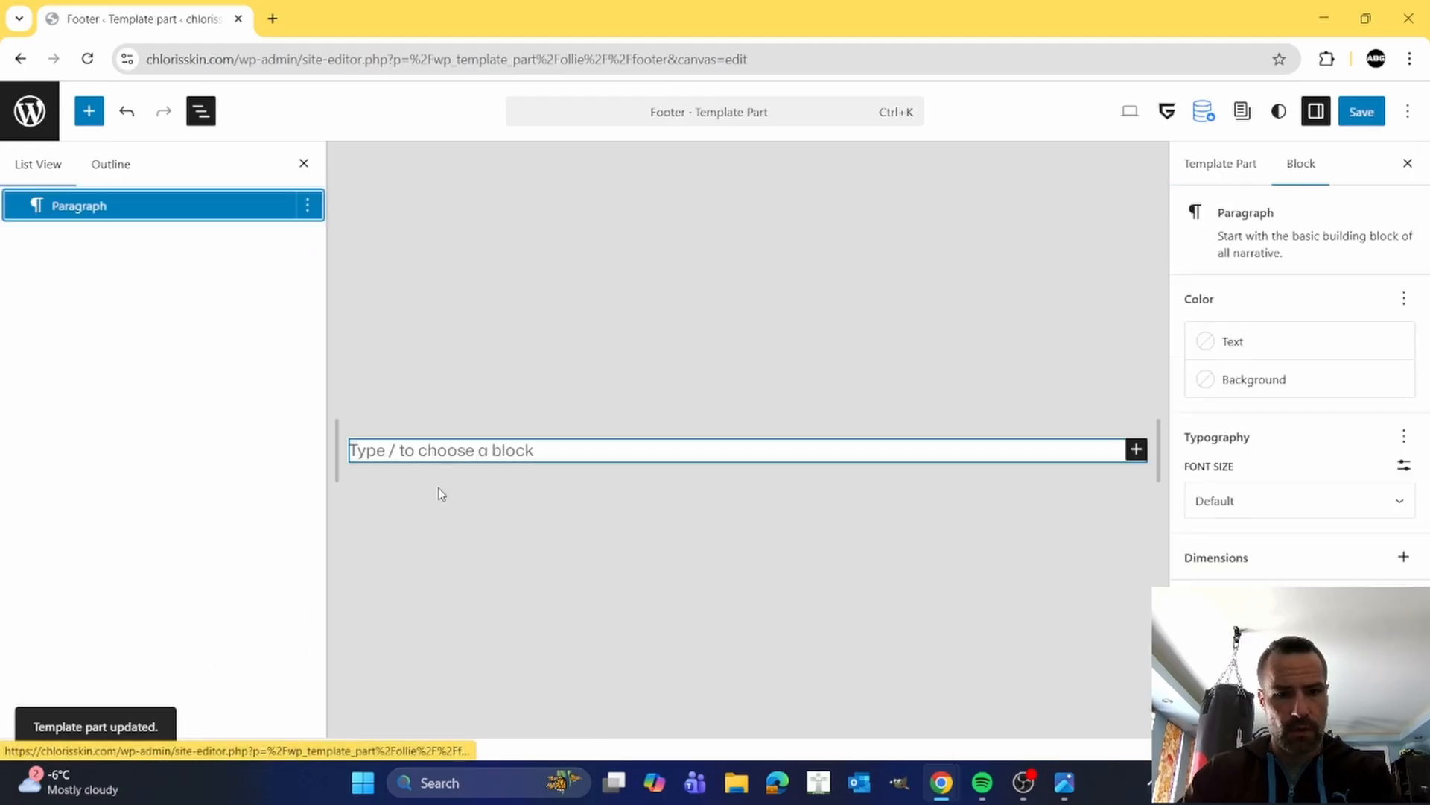
left_click(430, 453)
key("ctrl+v")
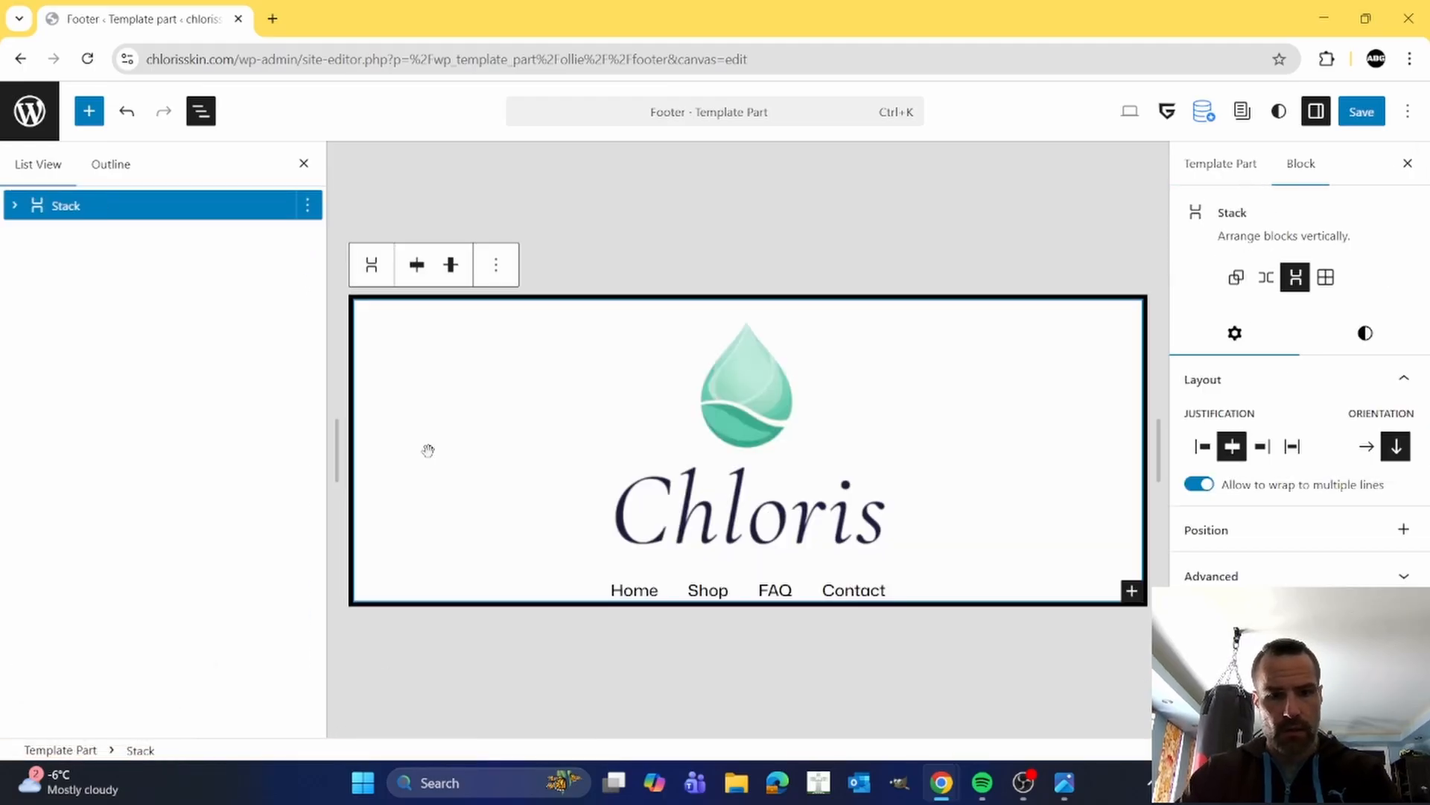
- Move the logo image below the navigation in the footer Stack and save the template part
left_click(756, 419)
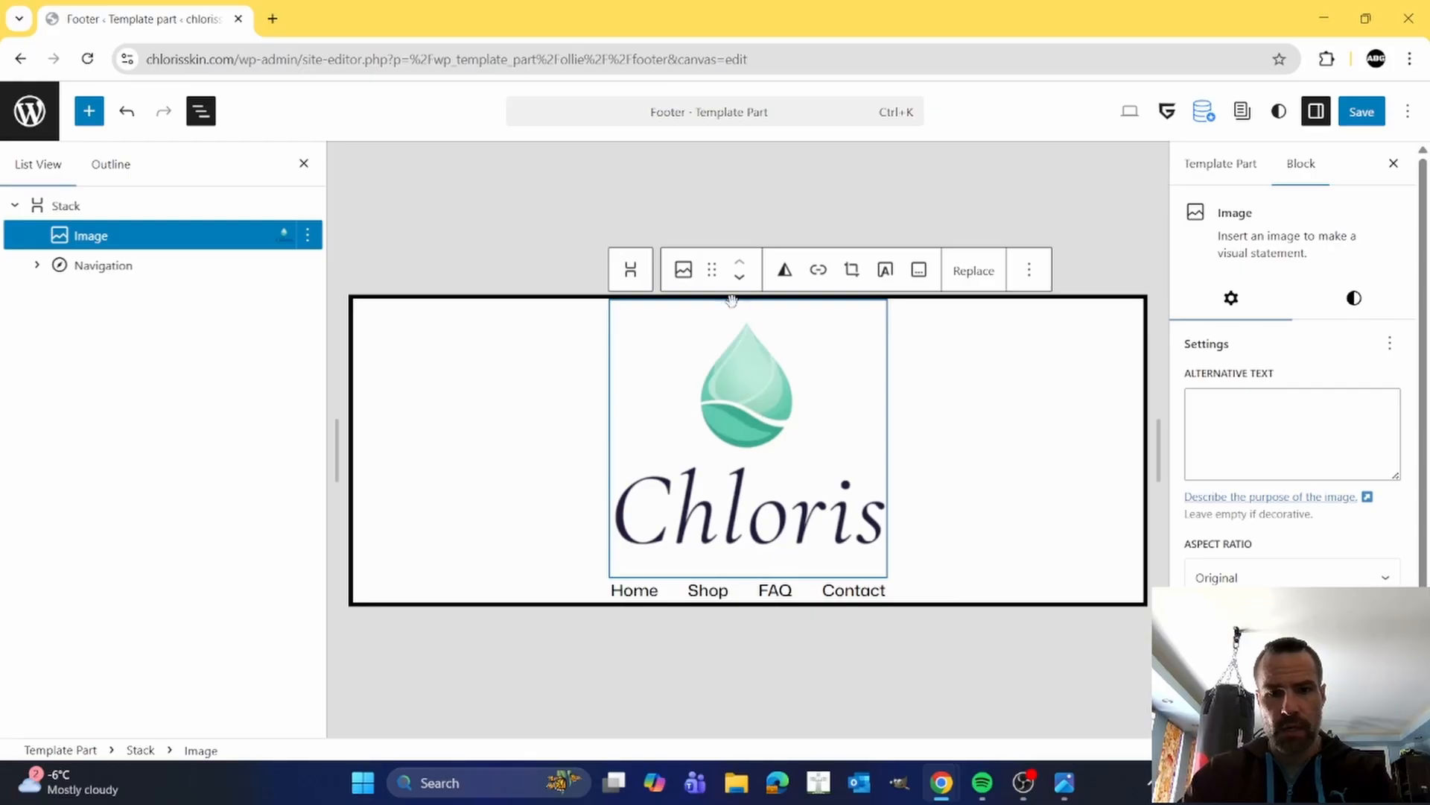
left_click(740, 278)
left_click(969, 523)
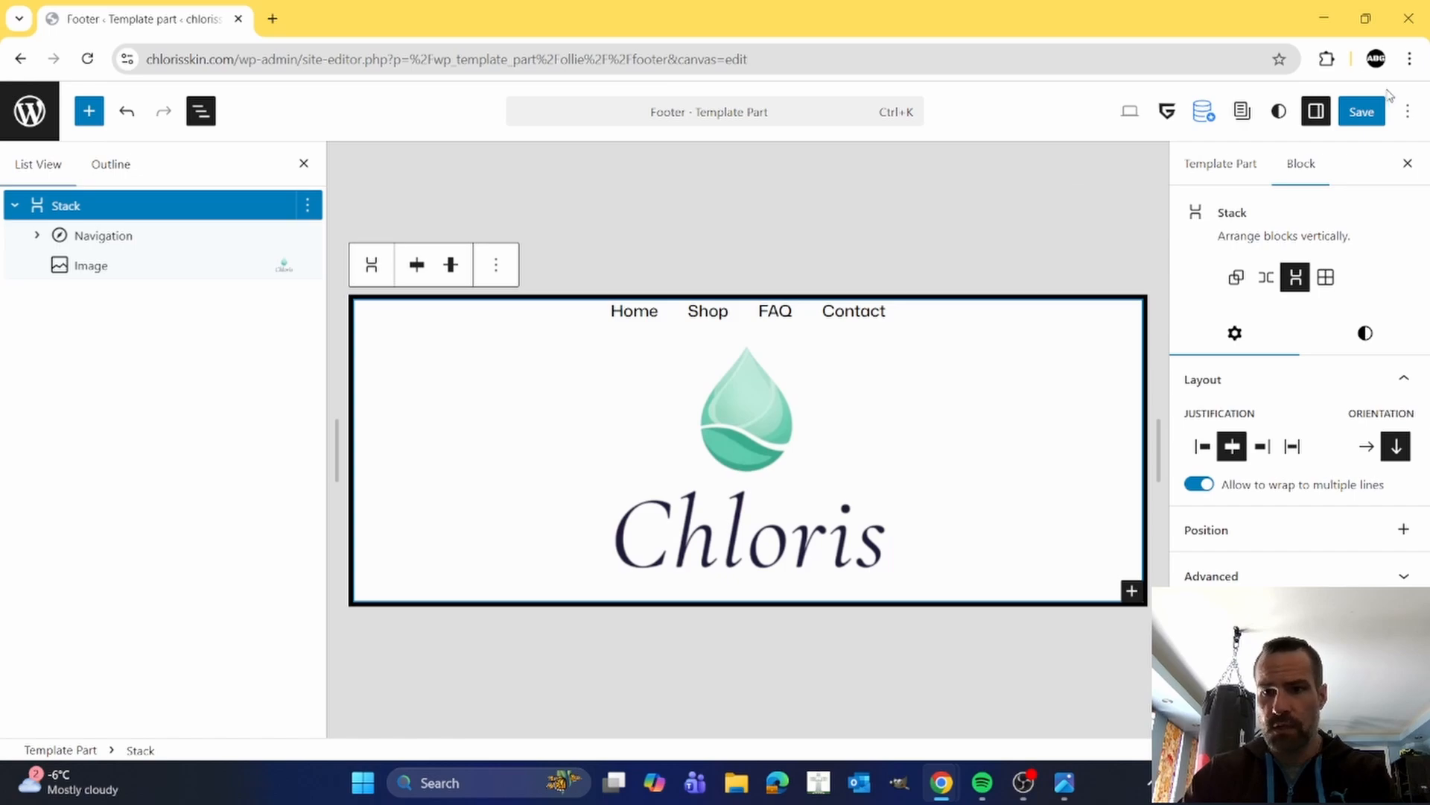
left_click(1367, 112)
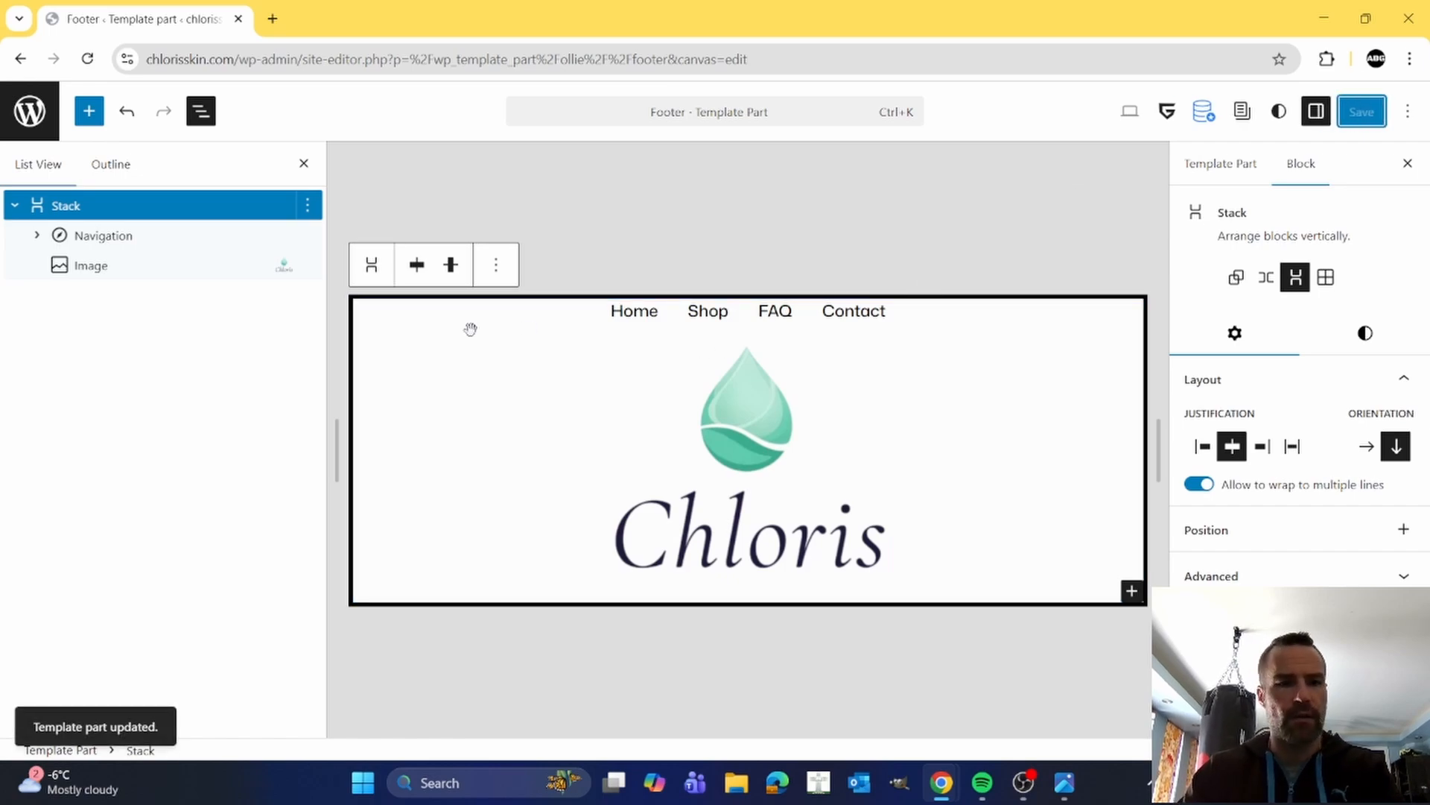
- Open the empty Front Page template for editing and skip choosing a starting pattern
left_click(27, 113)
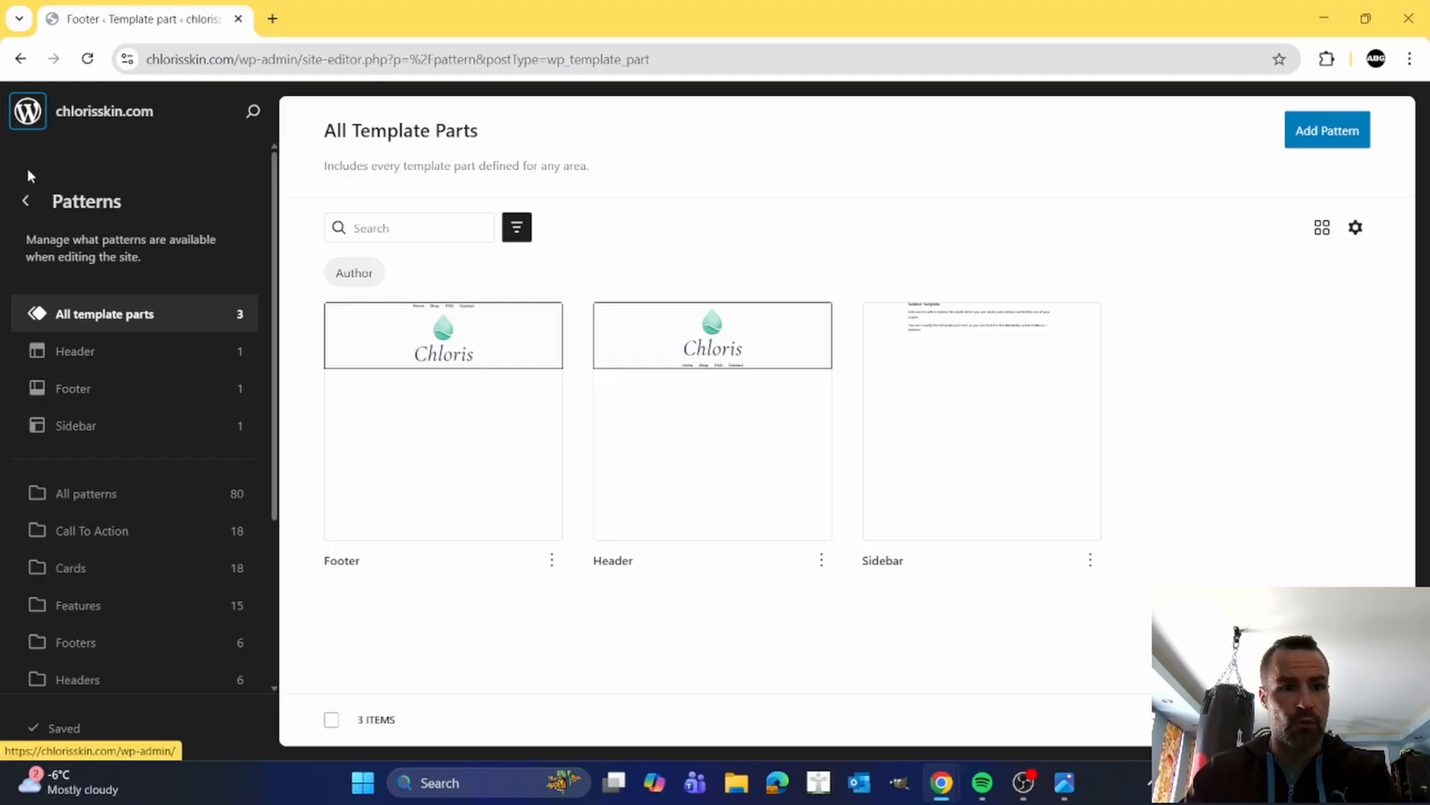
left_click(28, 110)
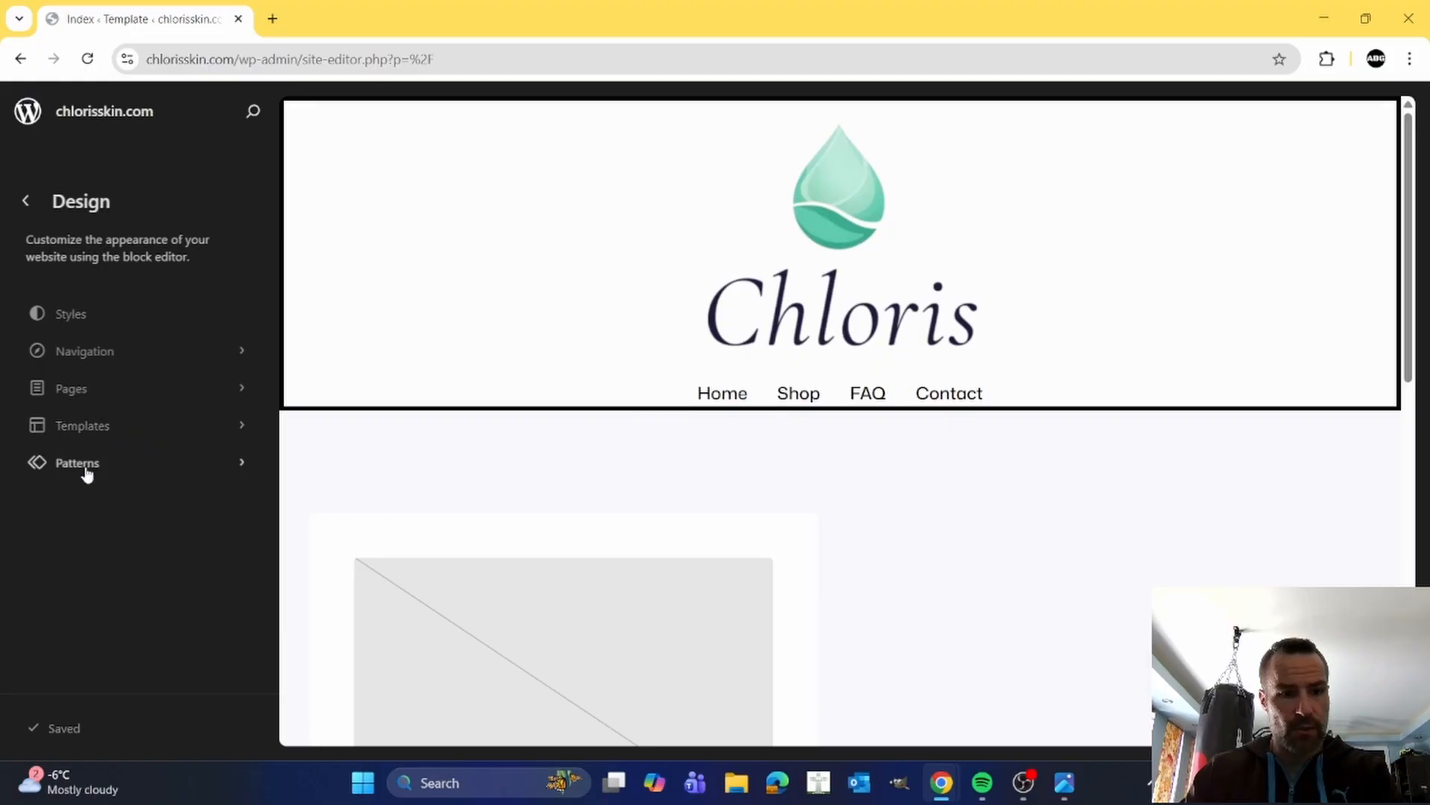
left_click(85, 433)
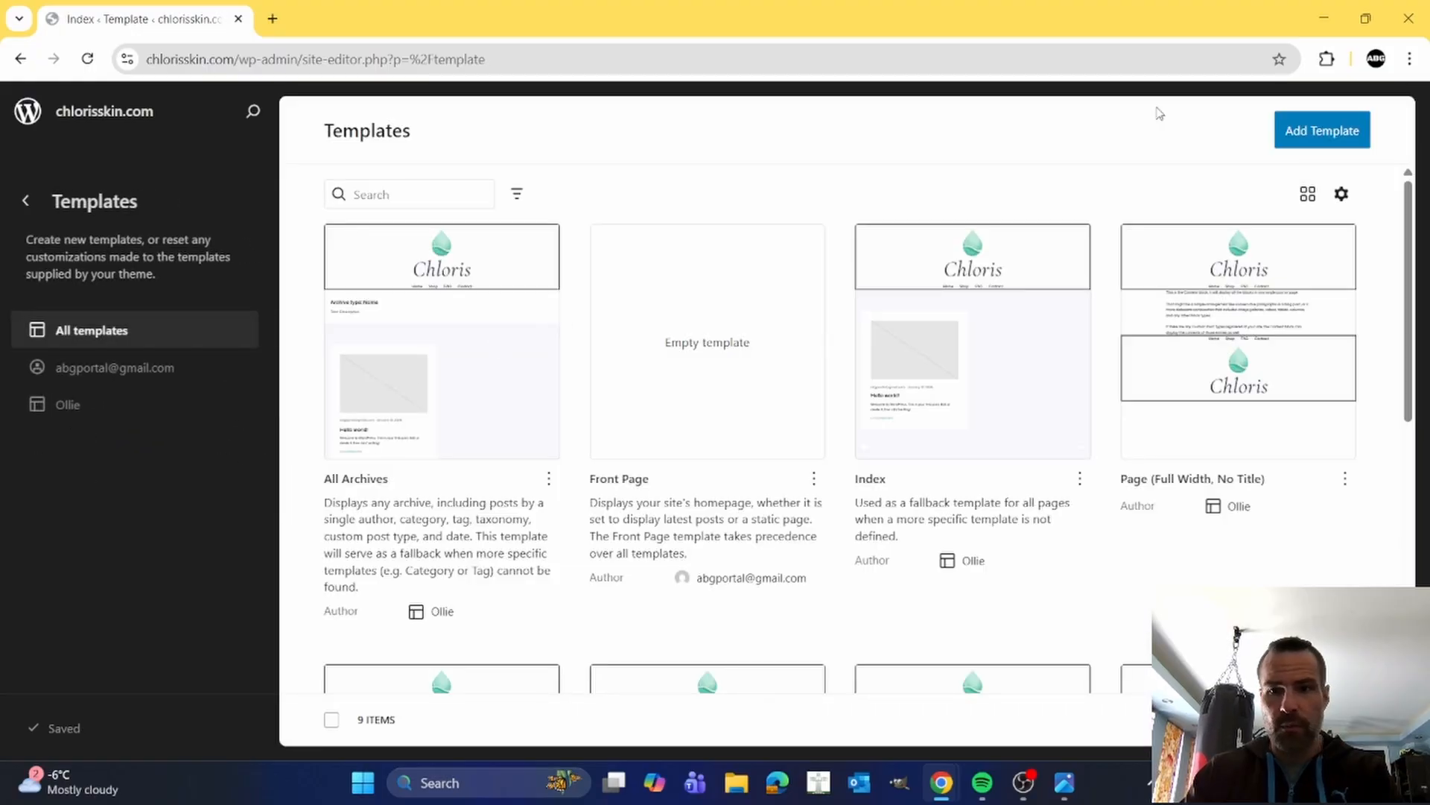
left_click(1312, 130)
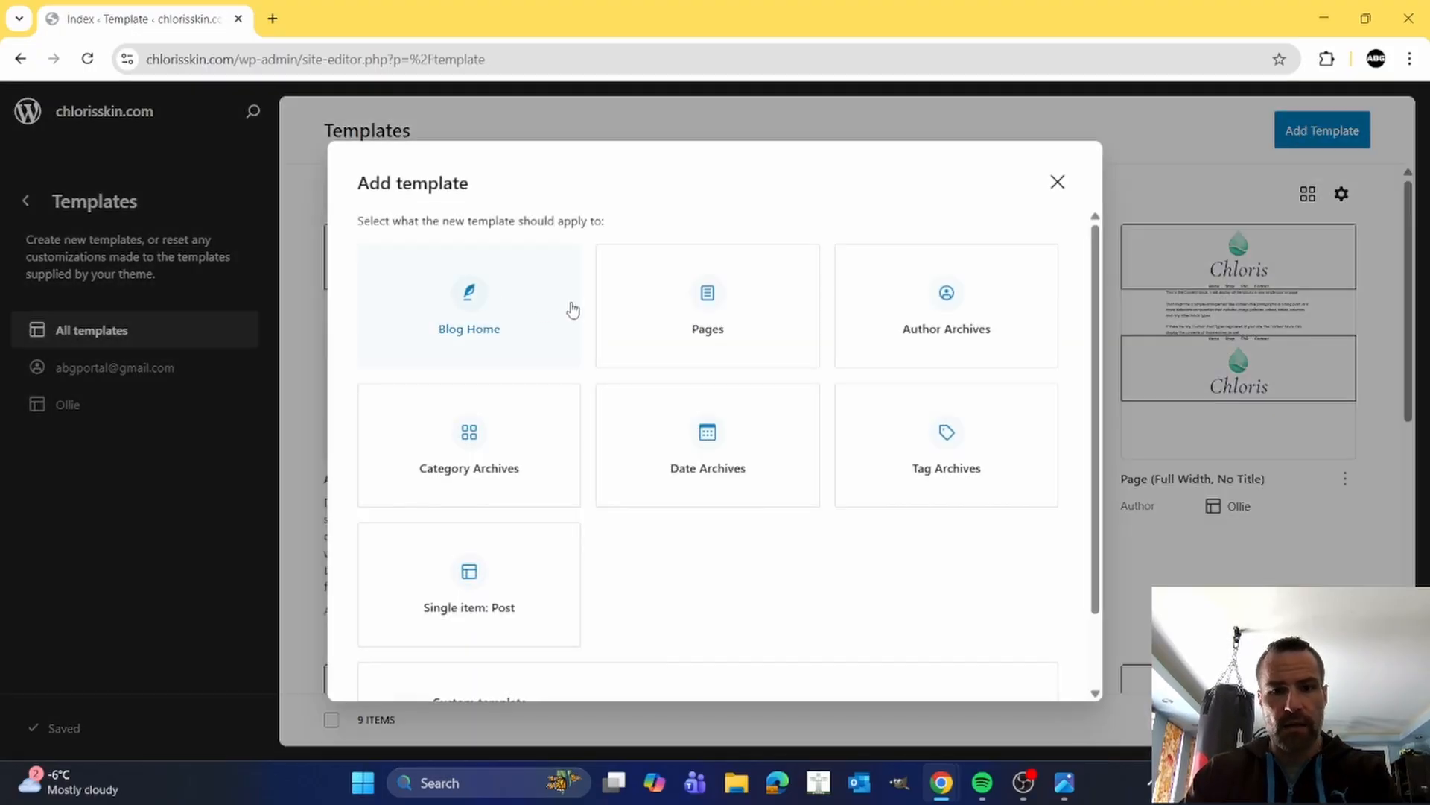
left_click(1058, 182)
left_click(708, 325)
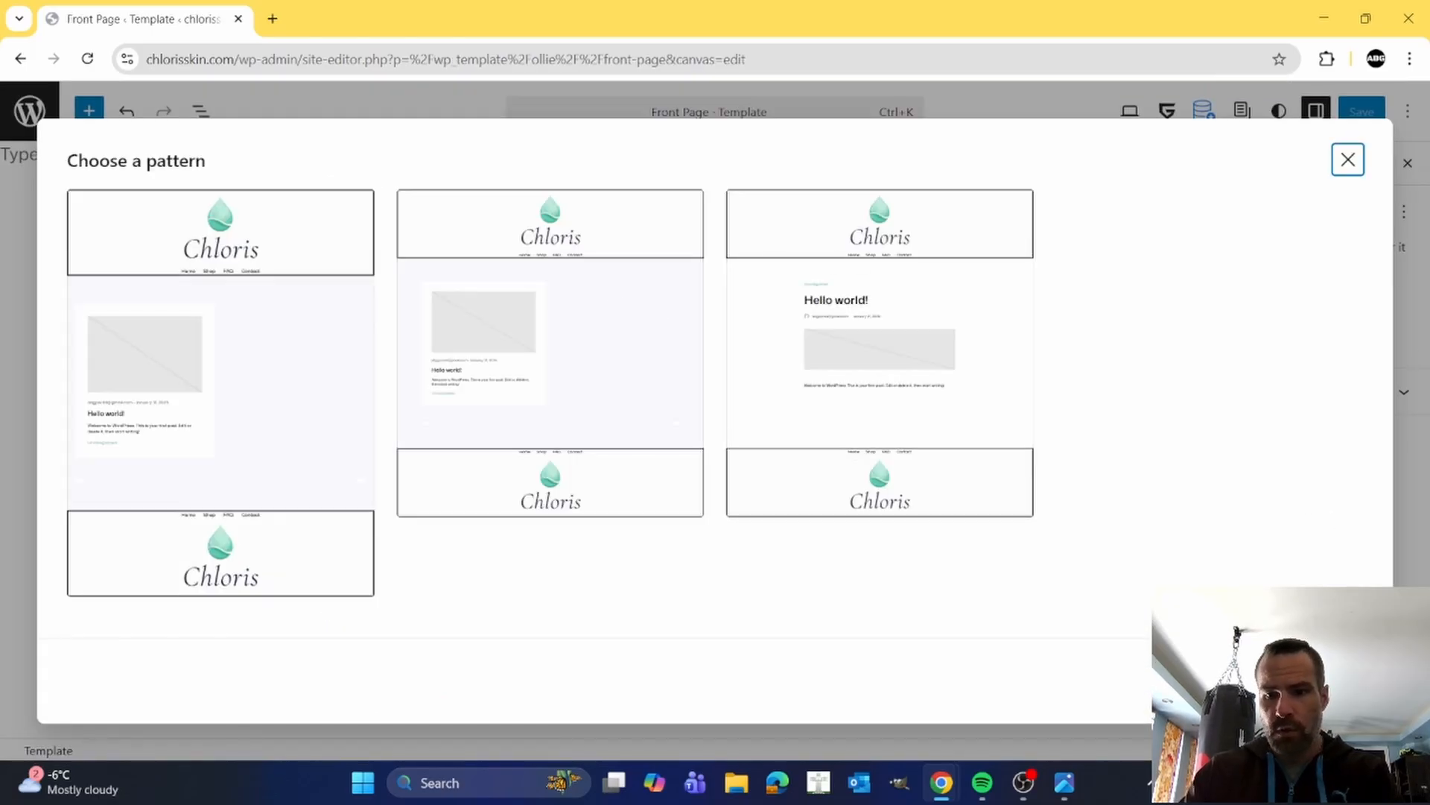
left_click(1339, 680)
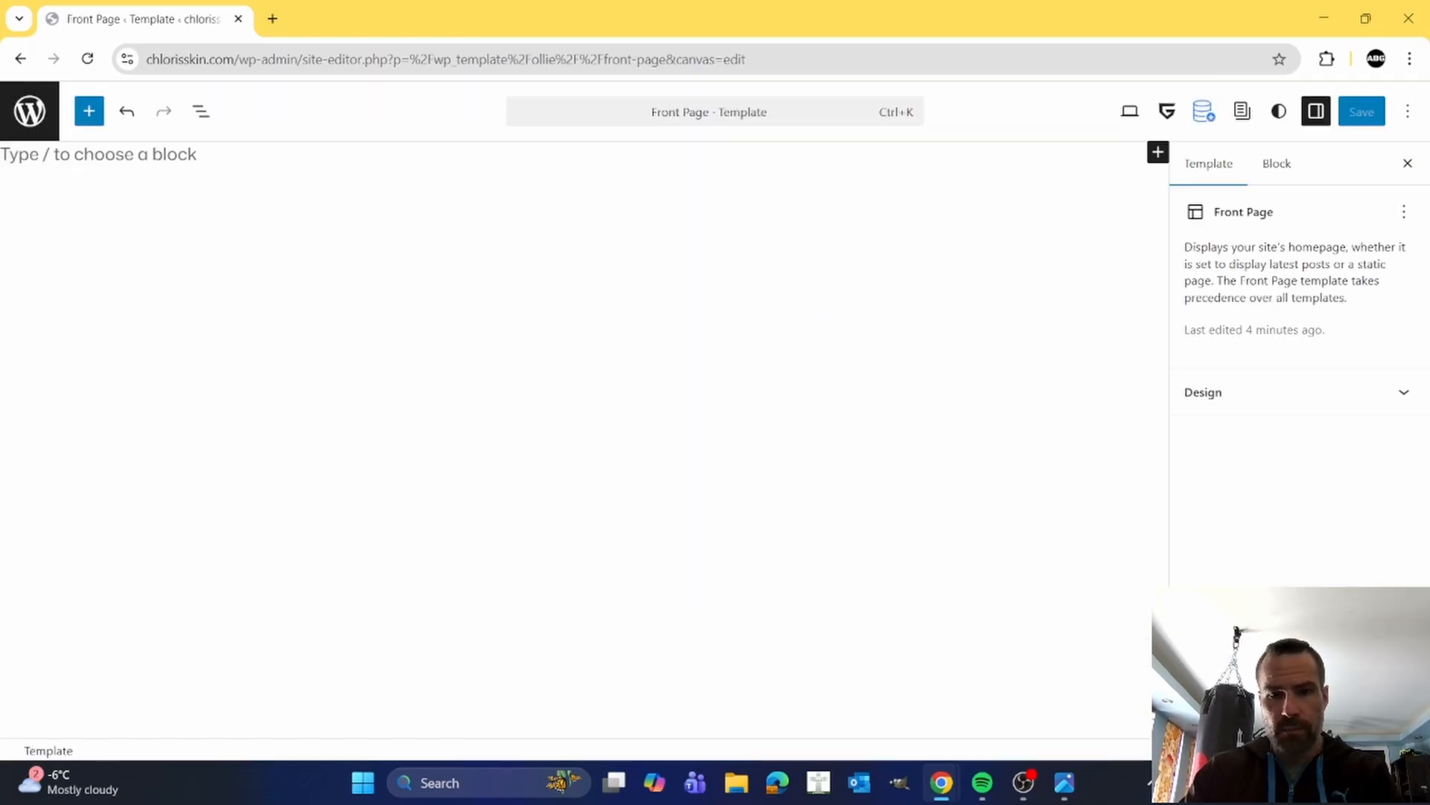
- Insert a Template Part block in the empty Front Page template and assign the existing Header part to it
left_click(156, 153)
type("/")
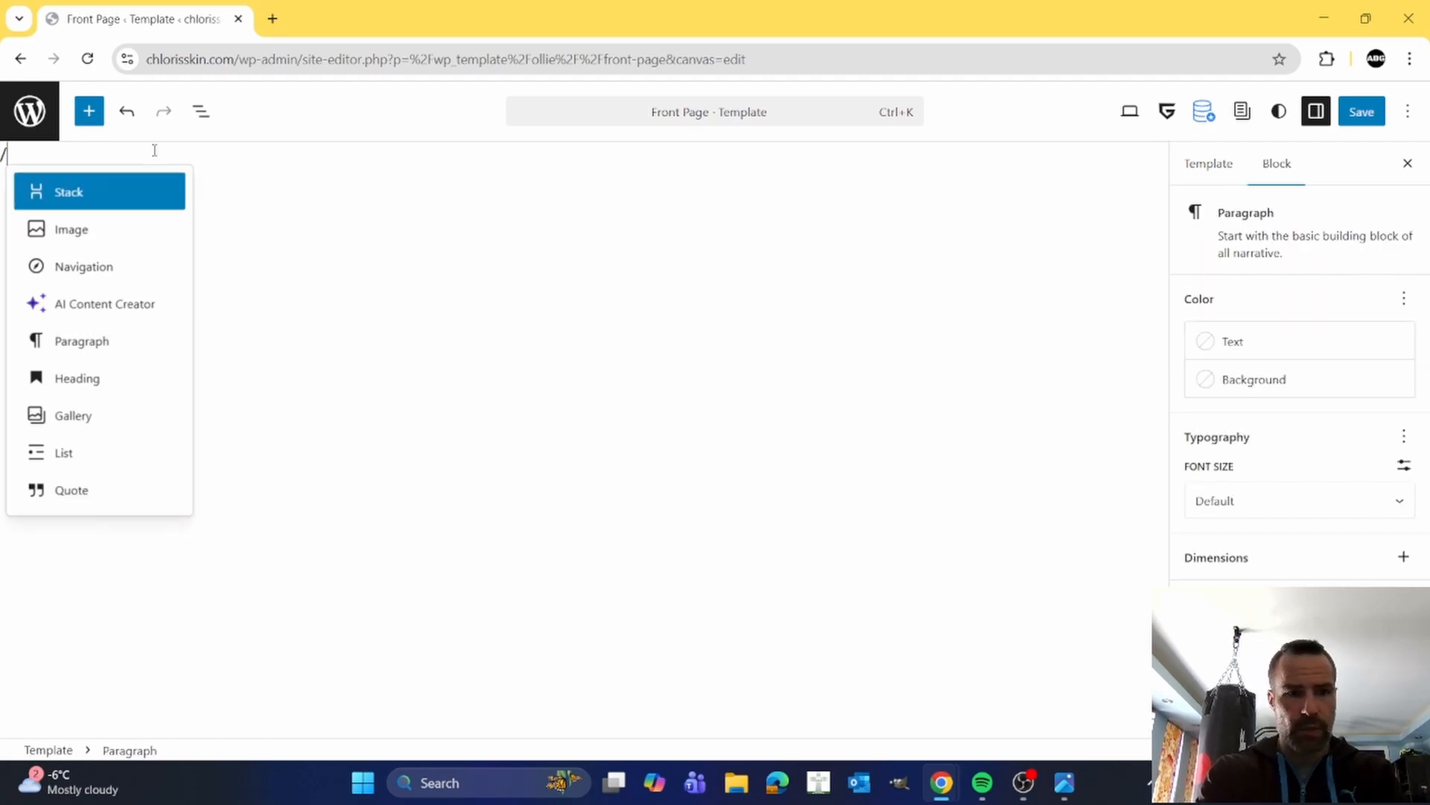
type("he")
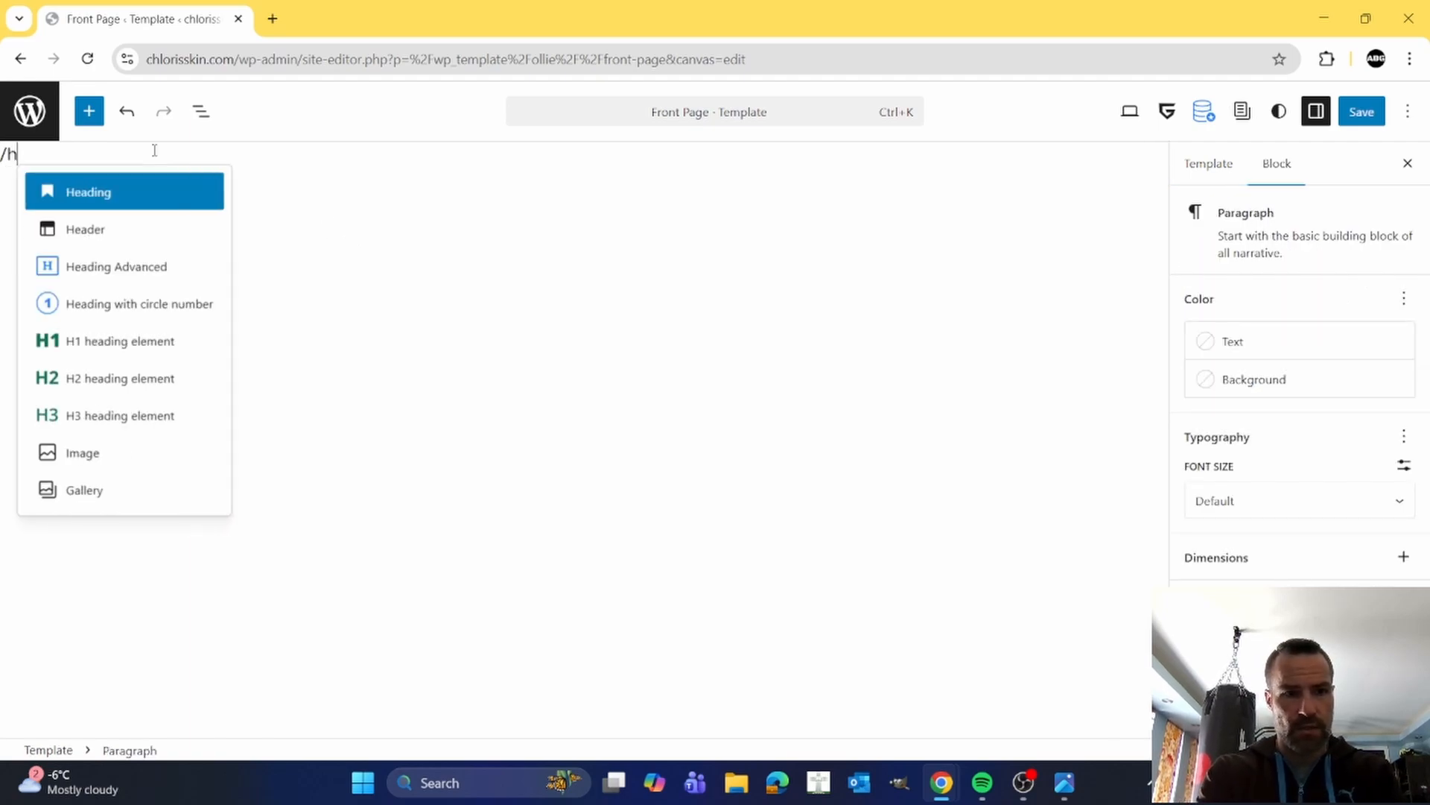
key("BackSpace")
key("BackSpace")
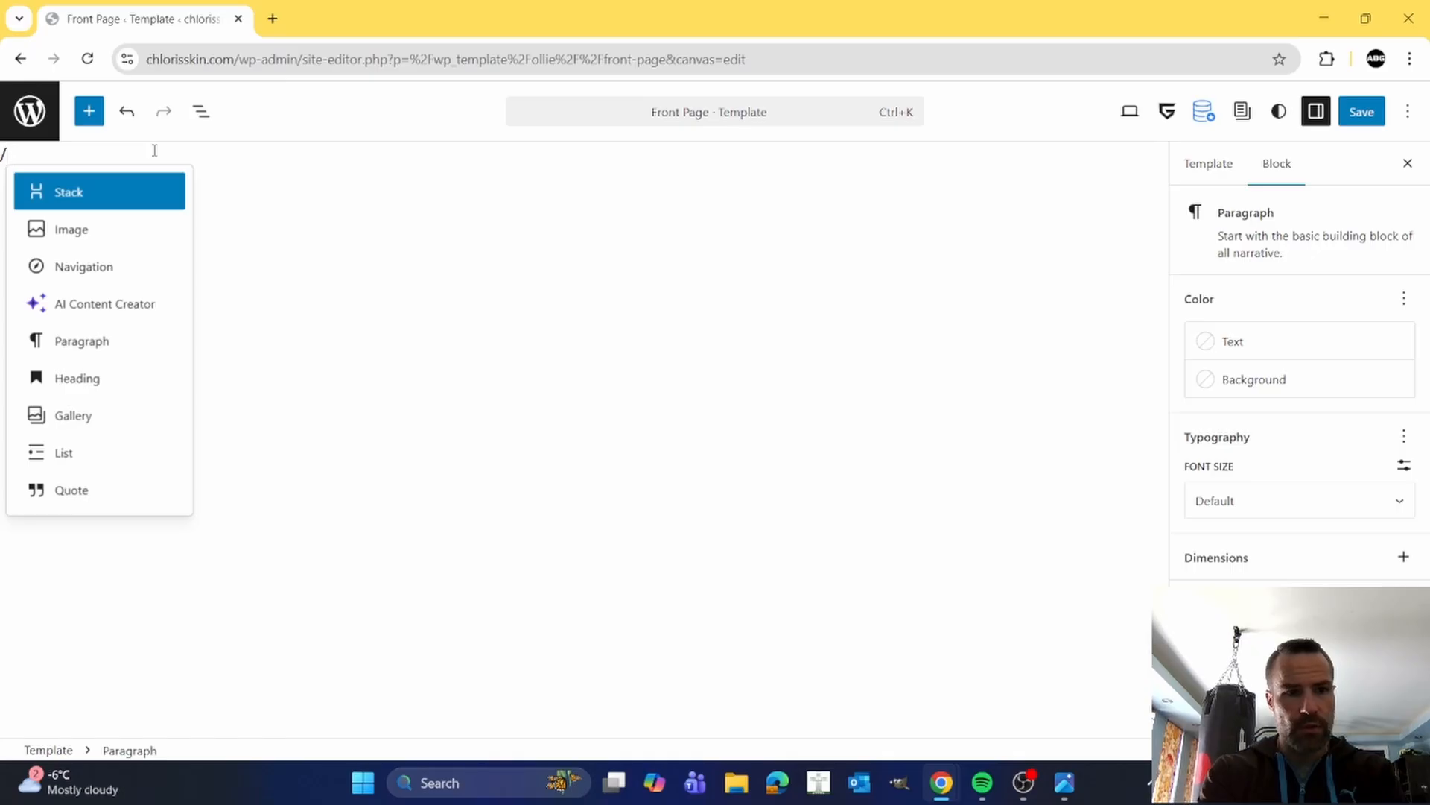
type("tem")
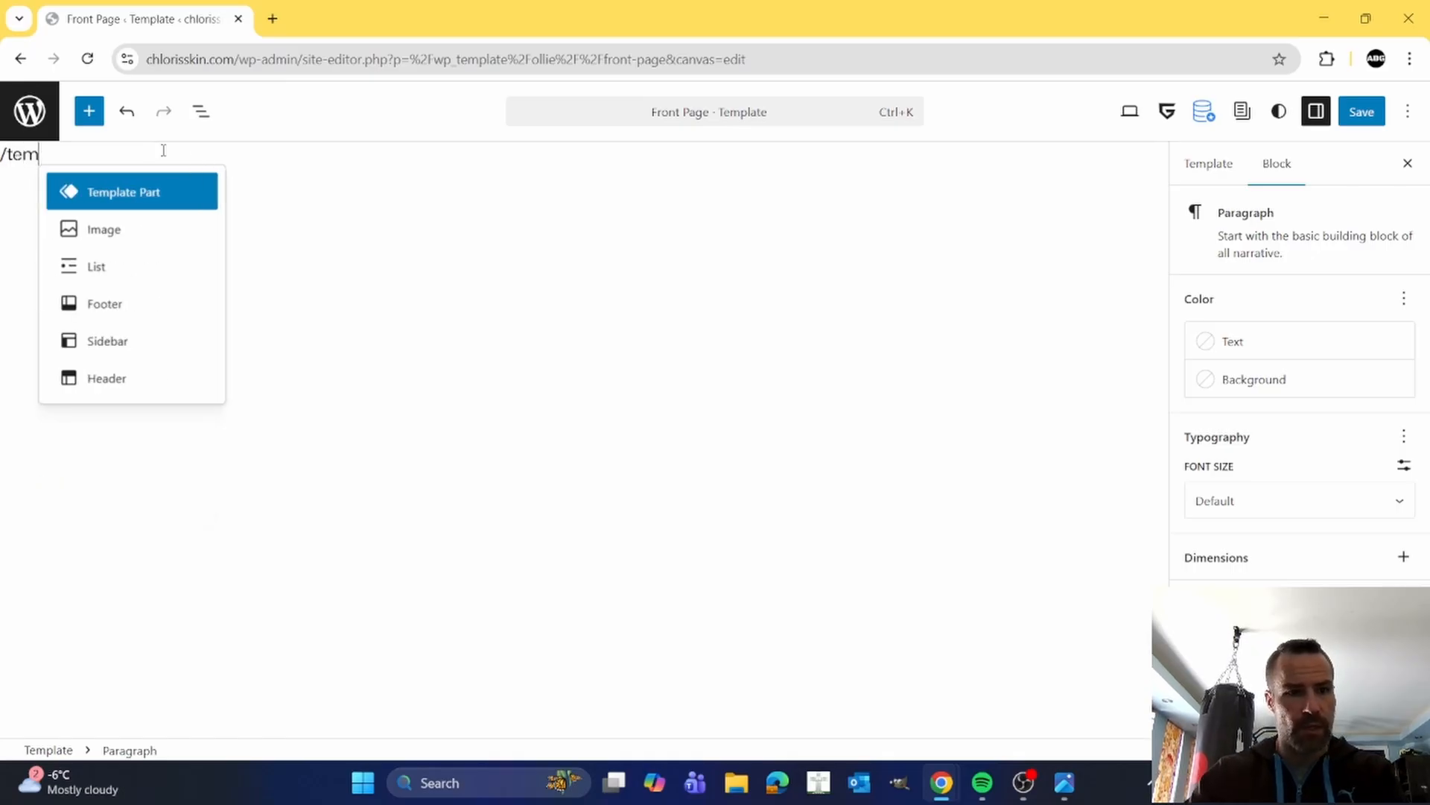
left_click(151, 192)
left_click(54, 251)
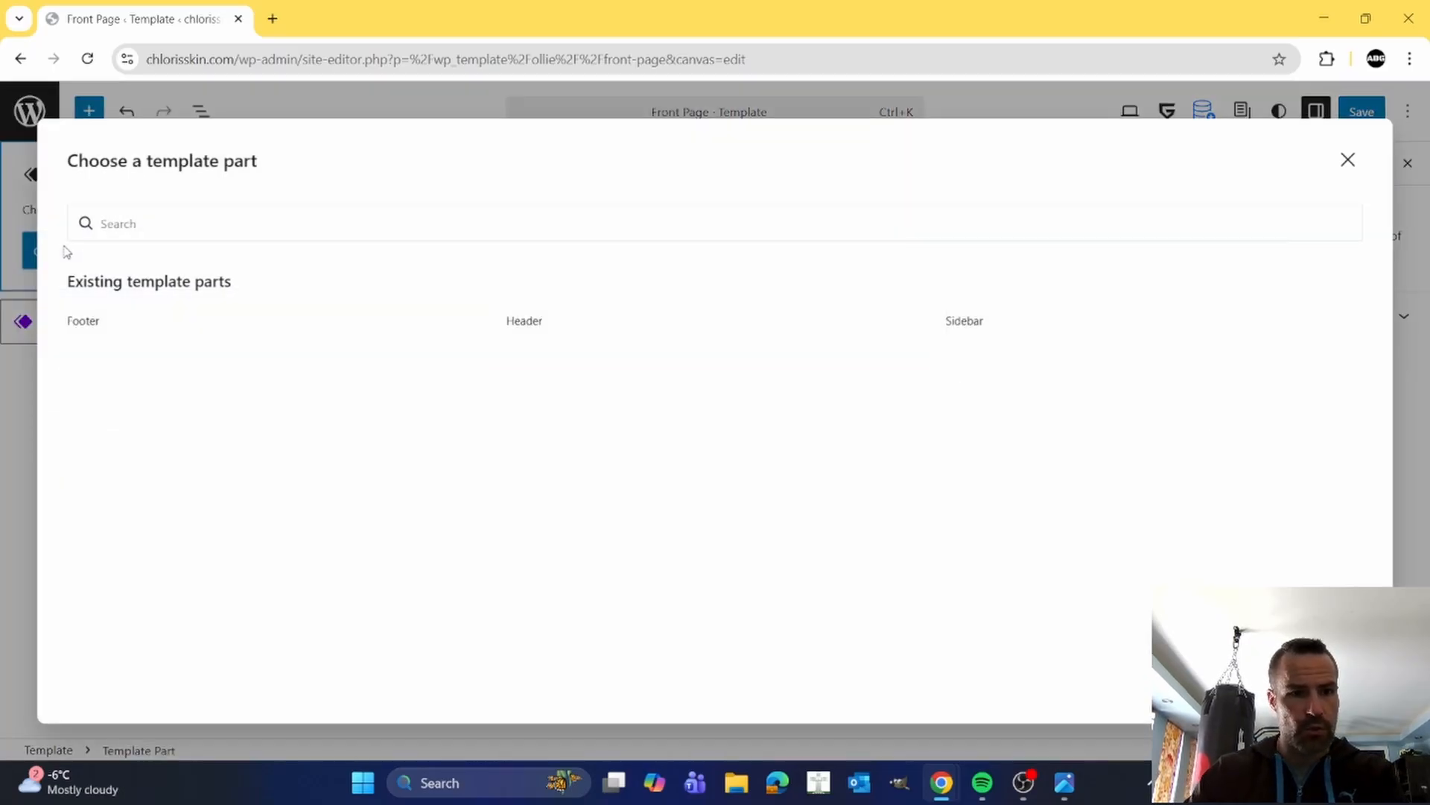
left_click(609, 377)
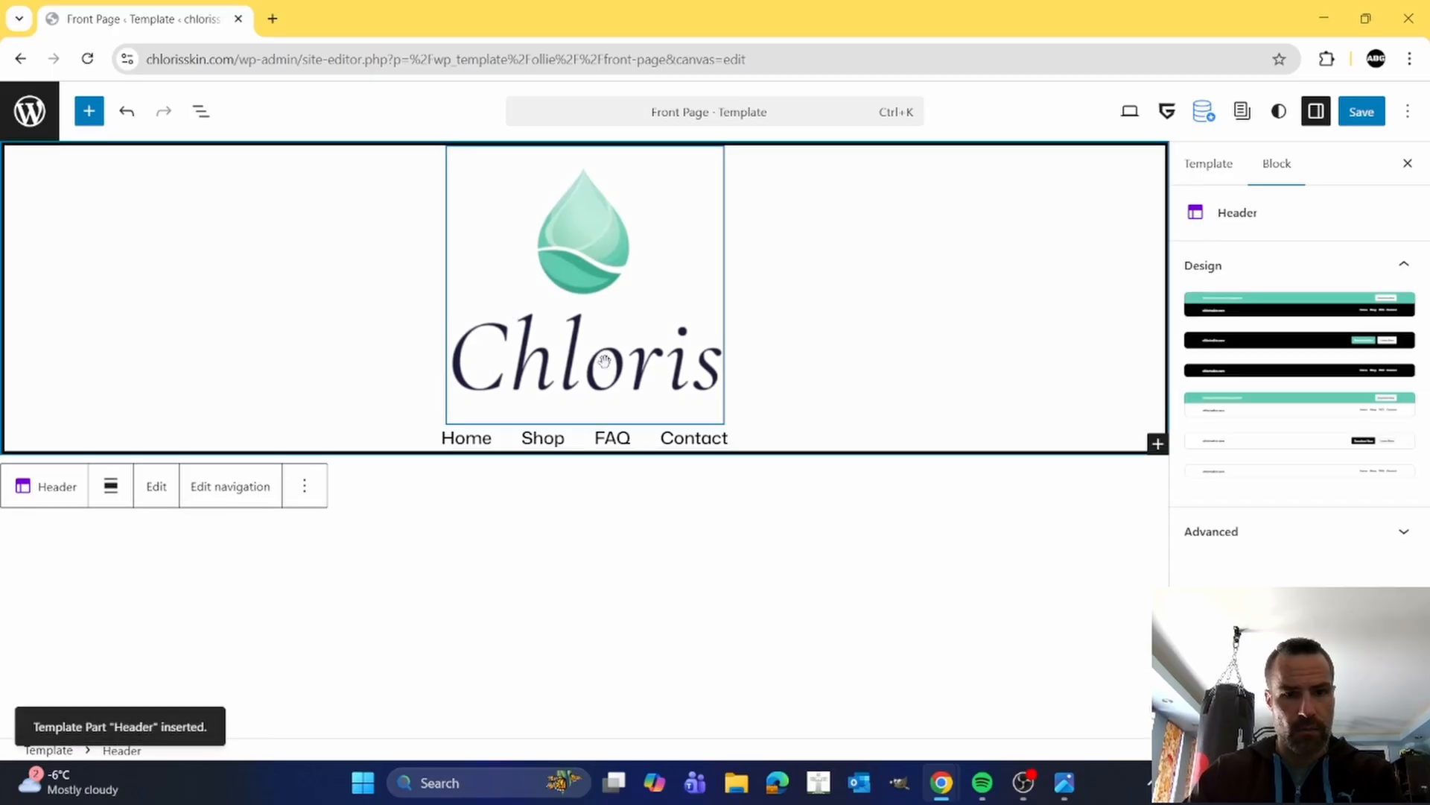
- Add a Content block directly after the Header in the Front Page template
left_click(200, 111)
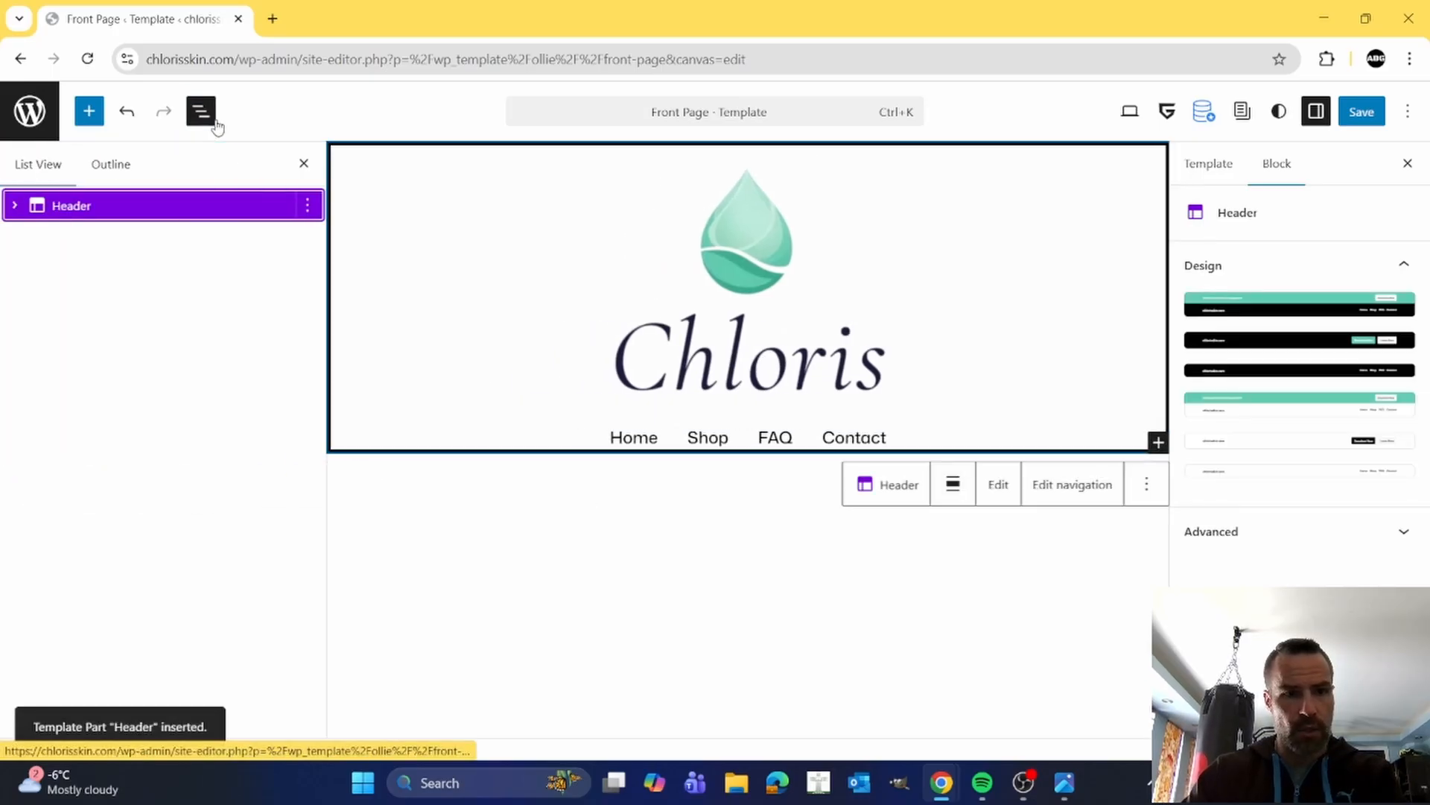
left_click(306, 205)
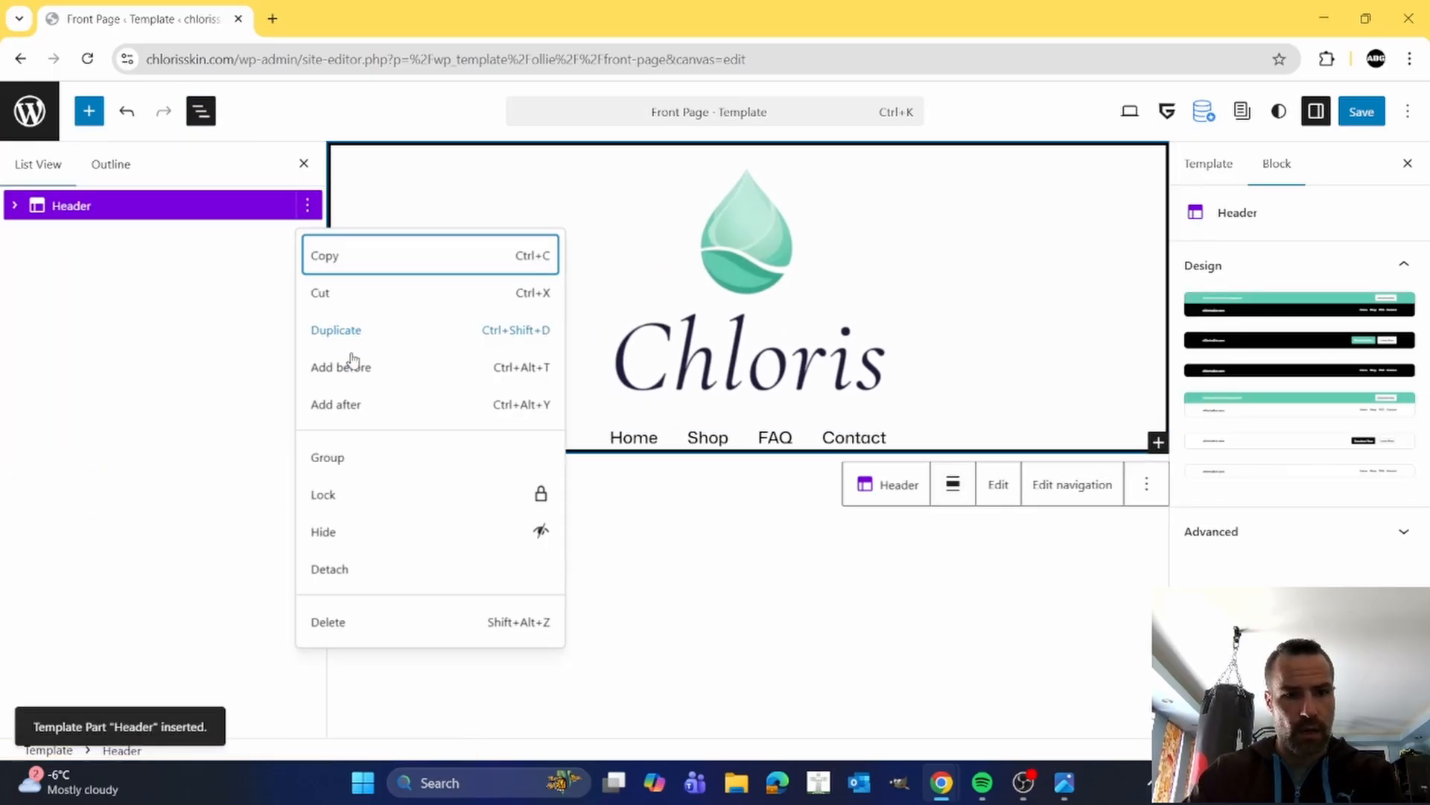
left_click(364, 407)
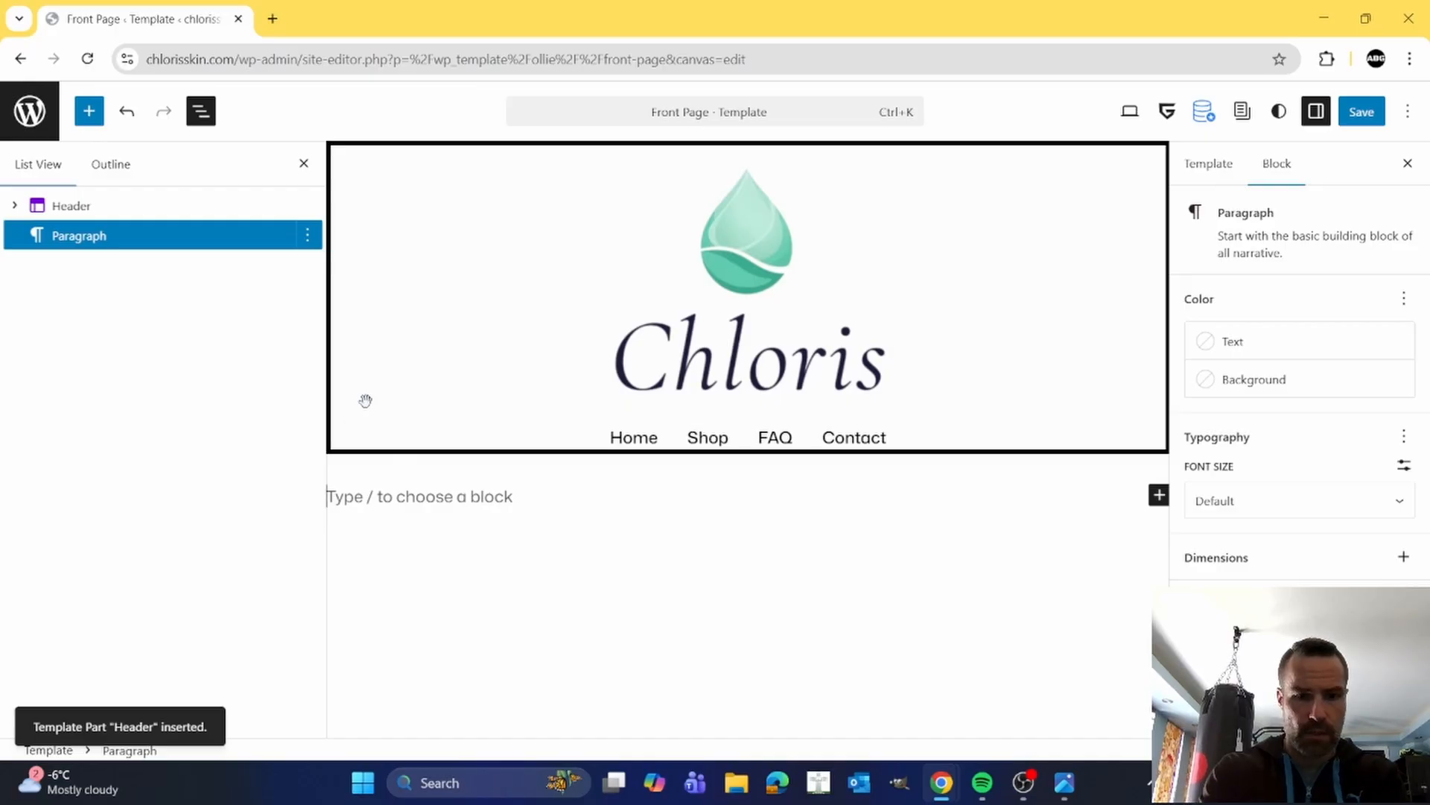
type("/con")
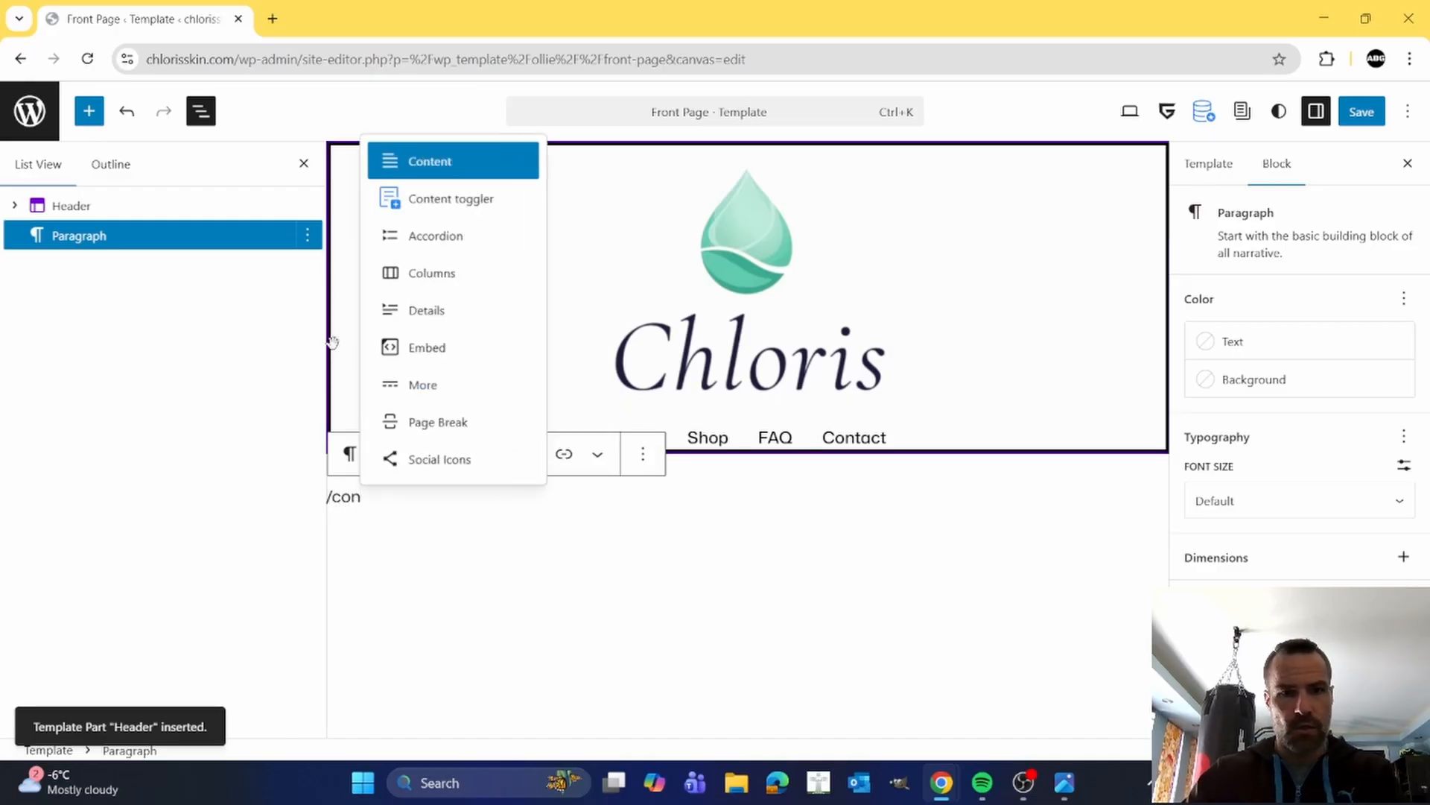
left_click(467, 149)
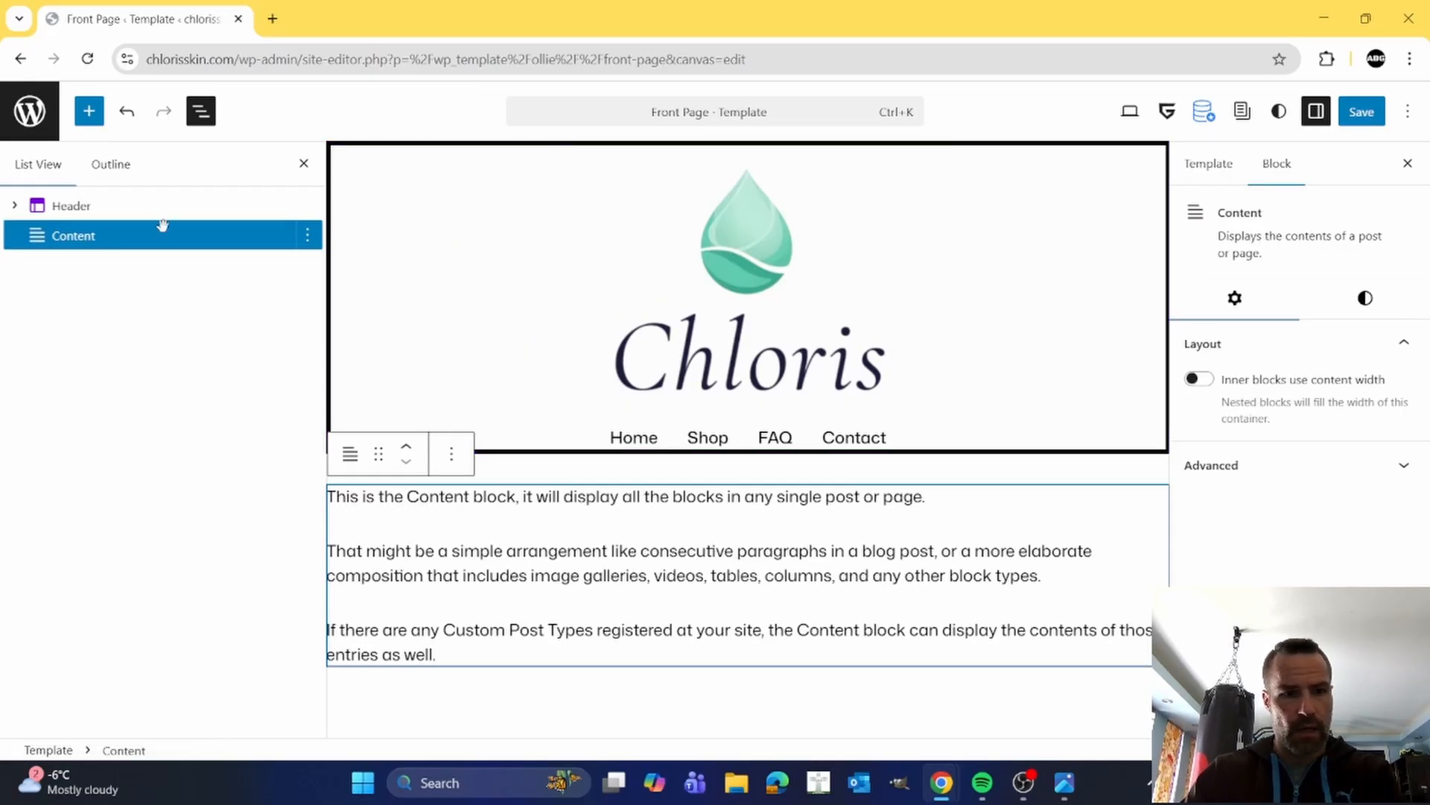
- Add a Template Part block after the Content block, assign the existing Footer part, and save the Front Page template
left_click(307, 236)
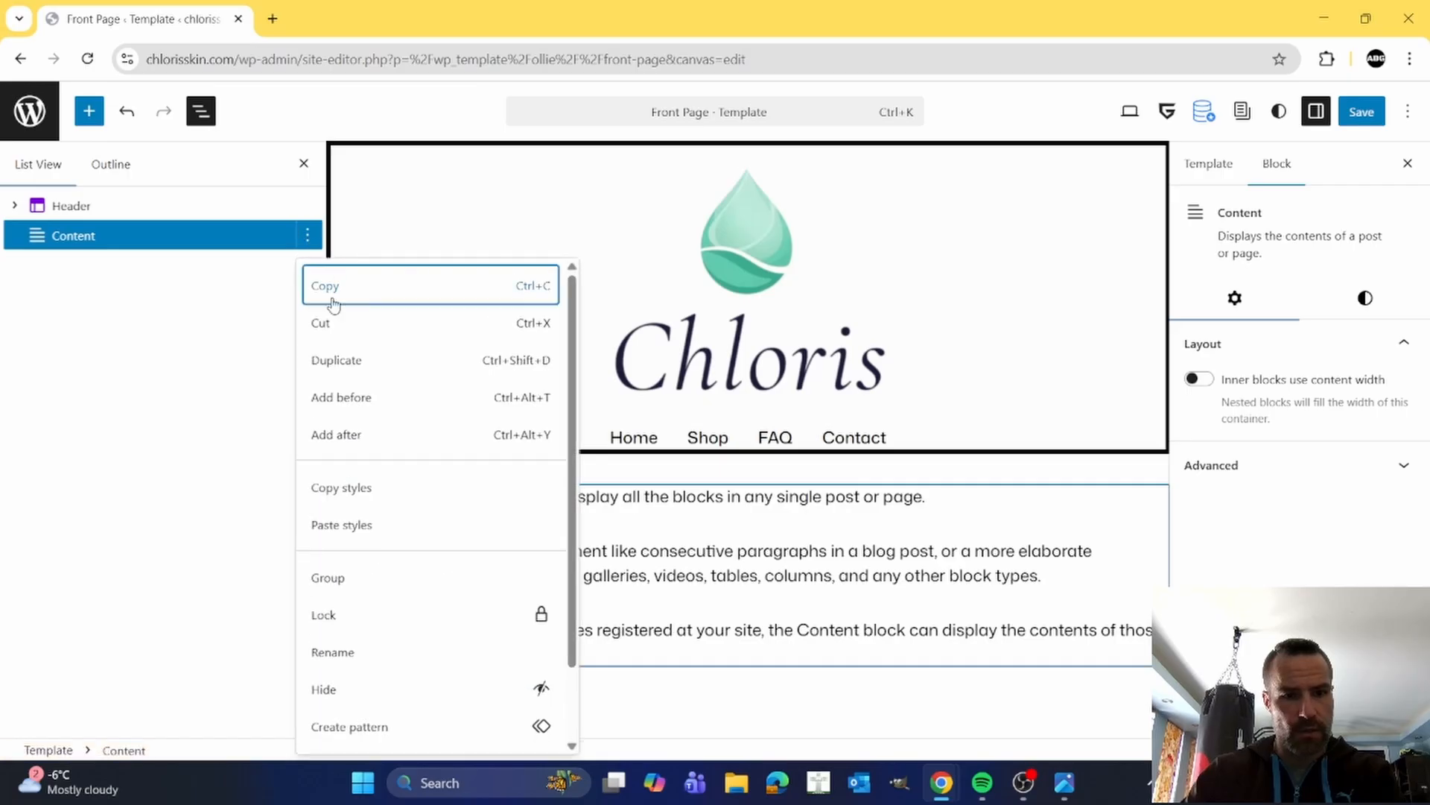
left_click(365, 436)
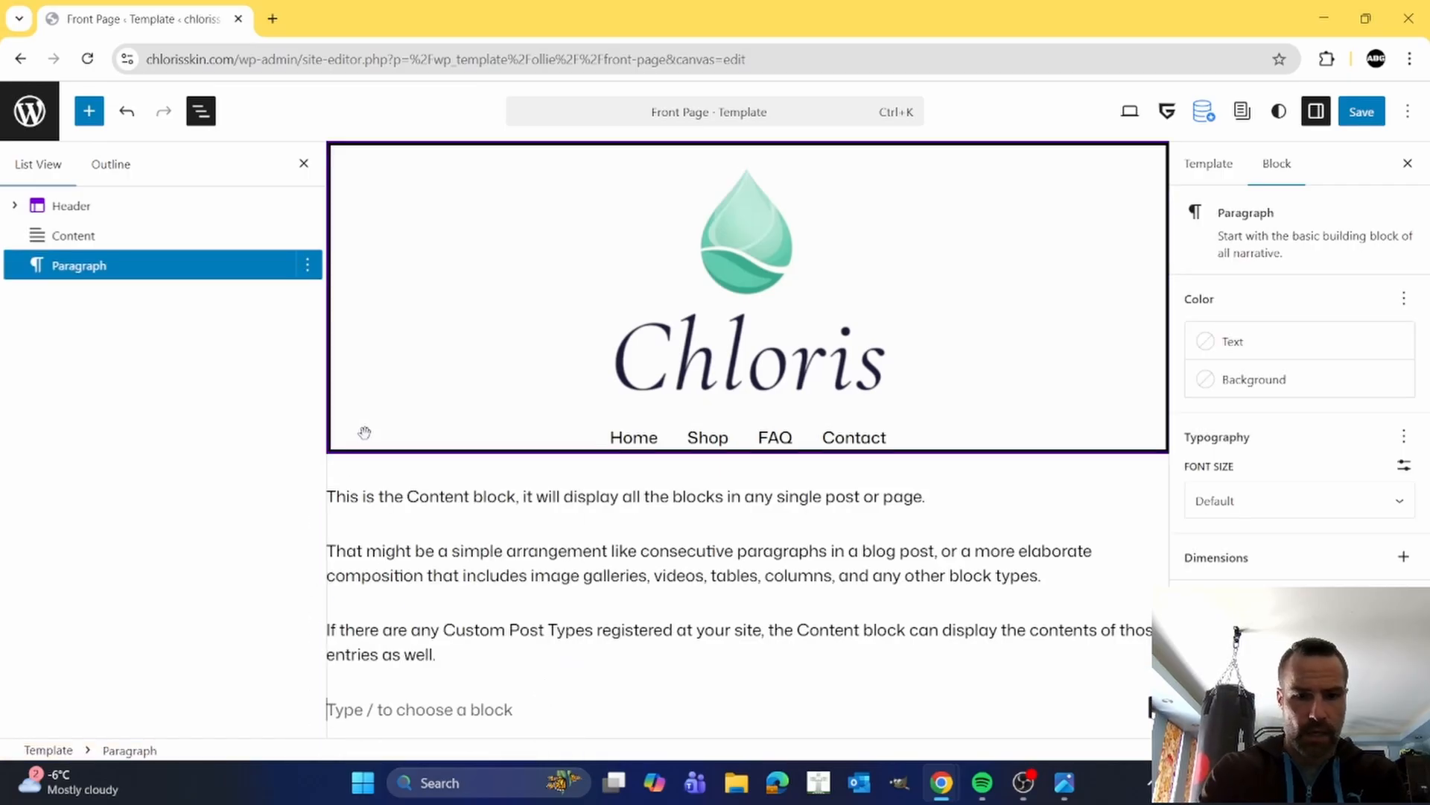
type("/foo")
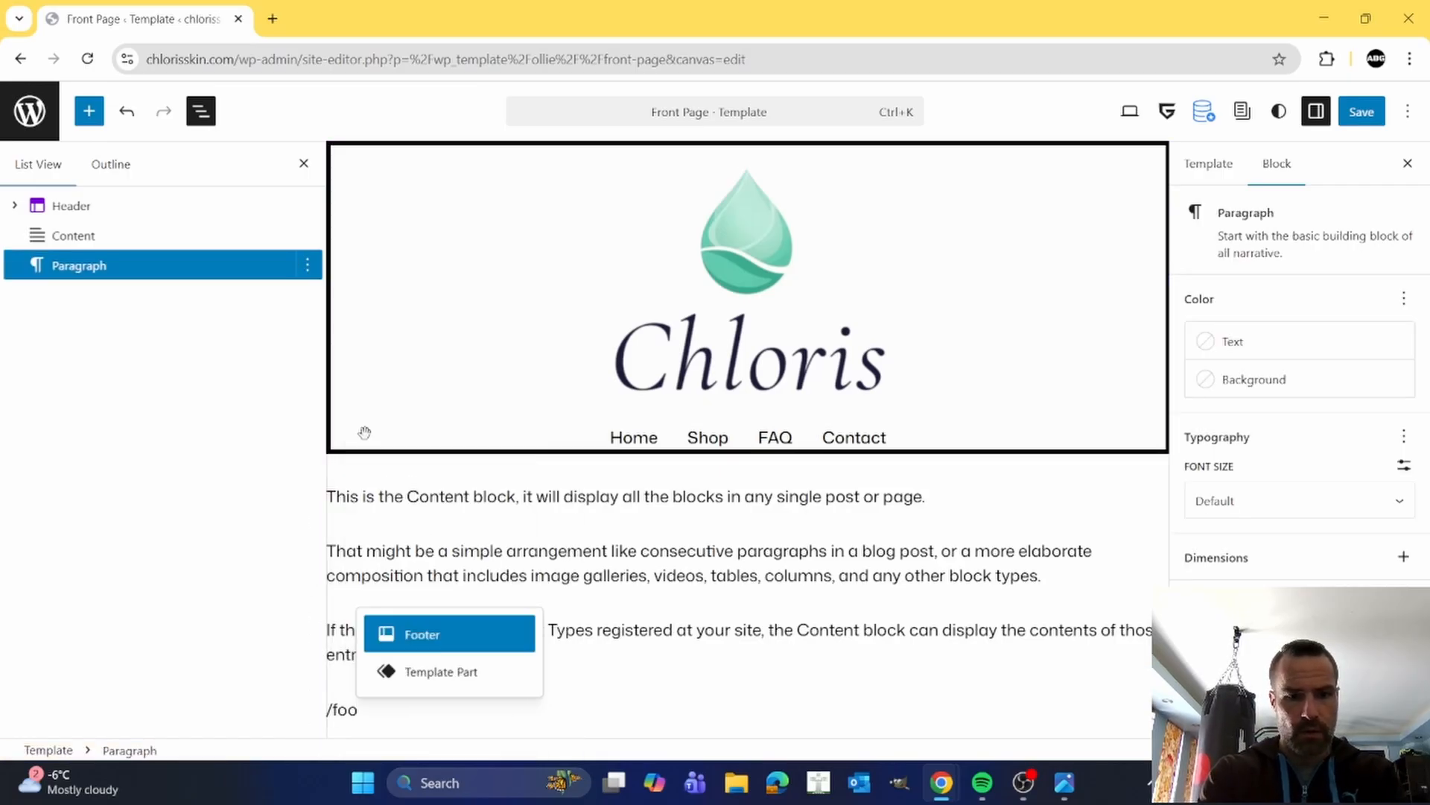
key("BackSpace")
key("BackSpace")
key("BackSpace")
type("tem")
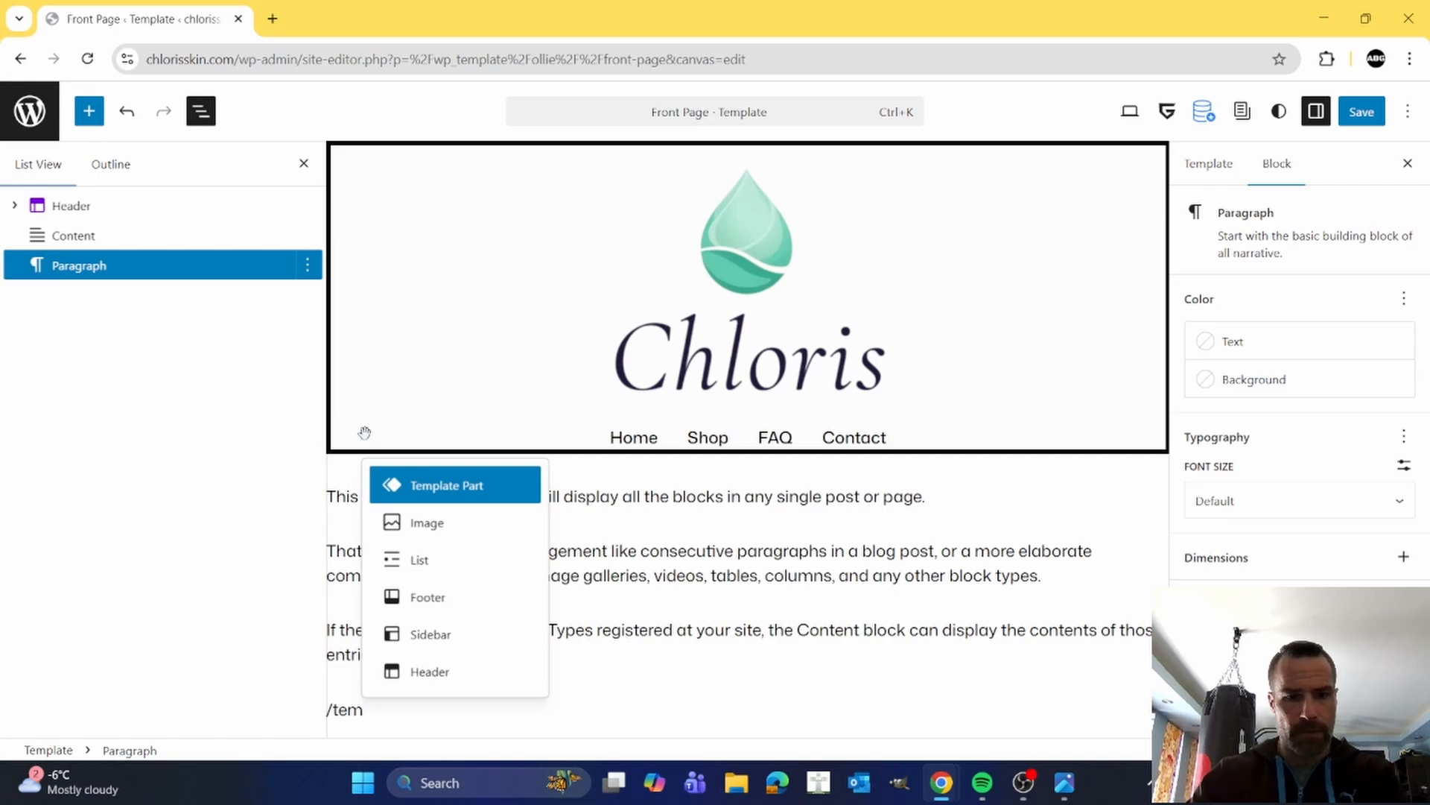
left_click(429, 485)
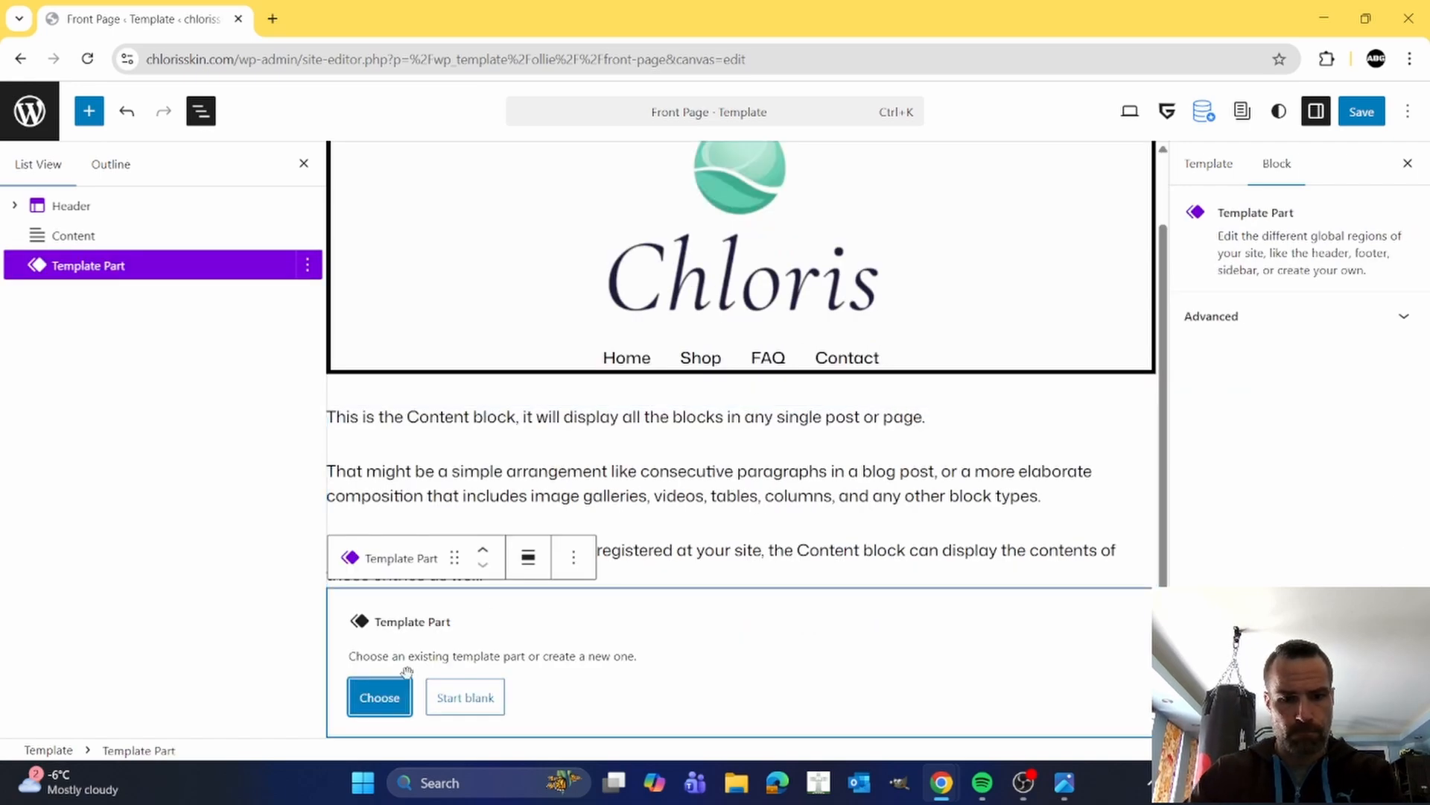
left_click(382, 695)
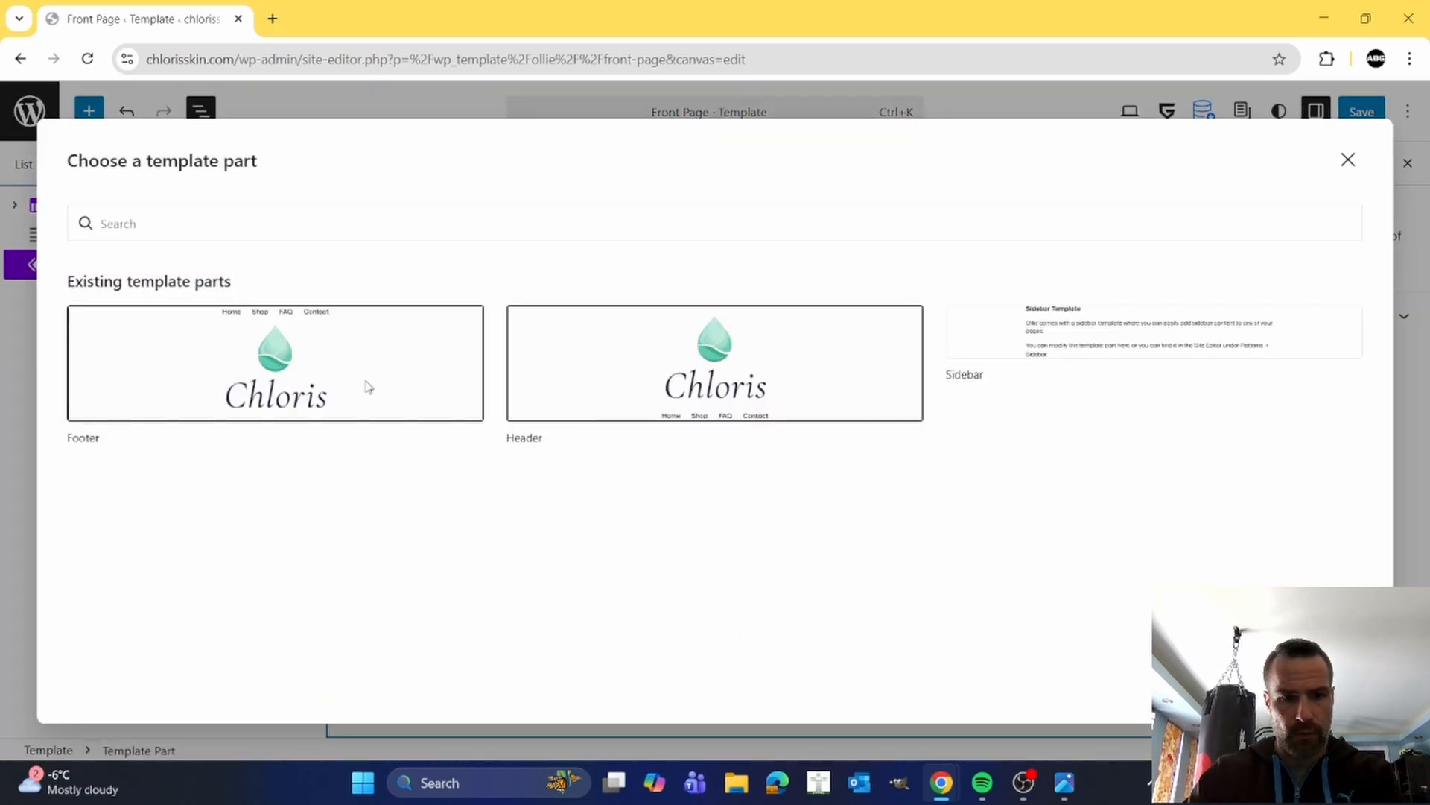
left_click(367, 386)
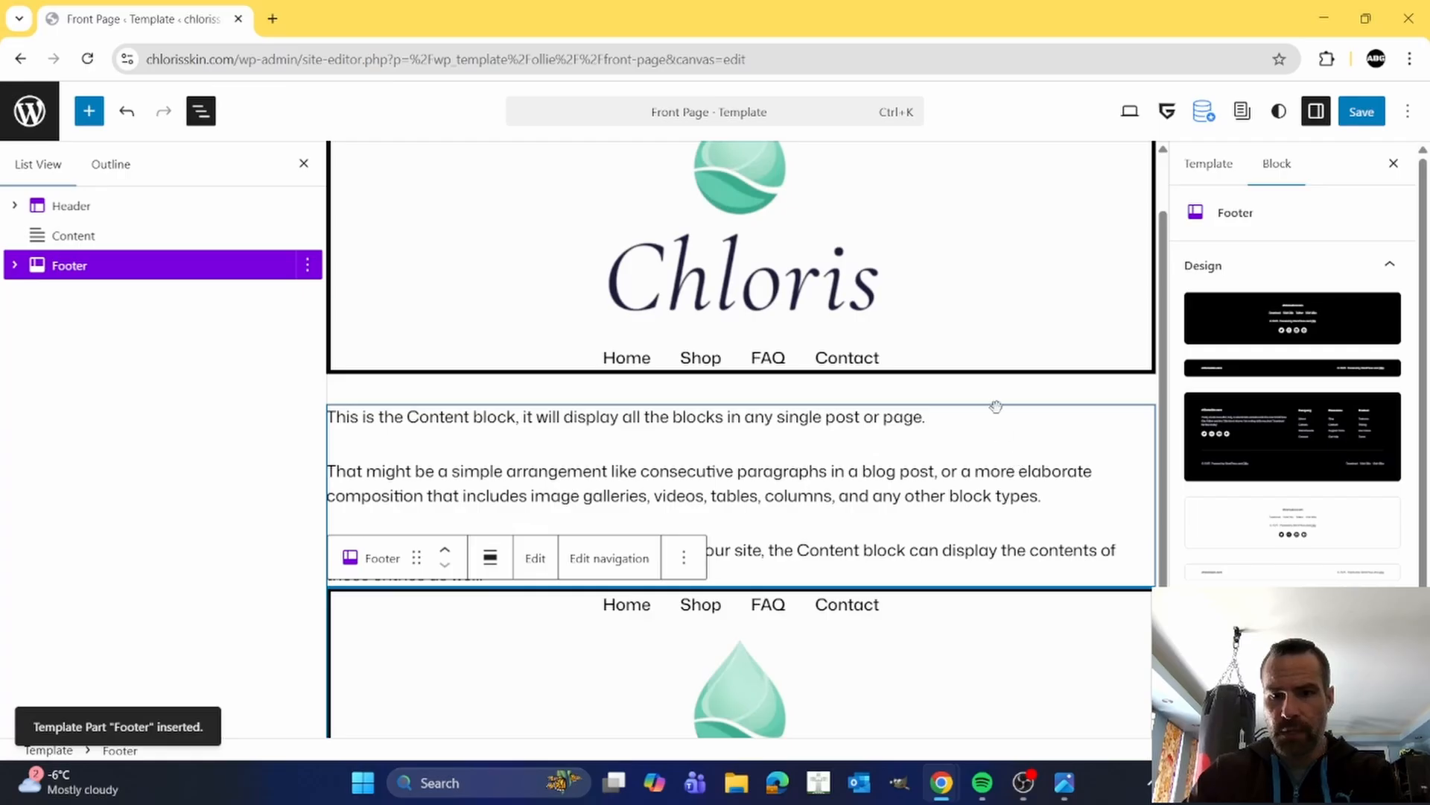
left_click(1360, 112)
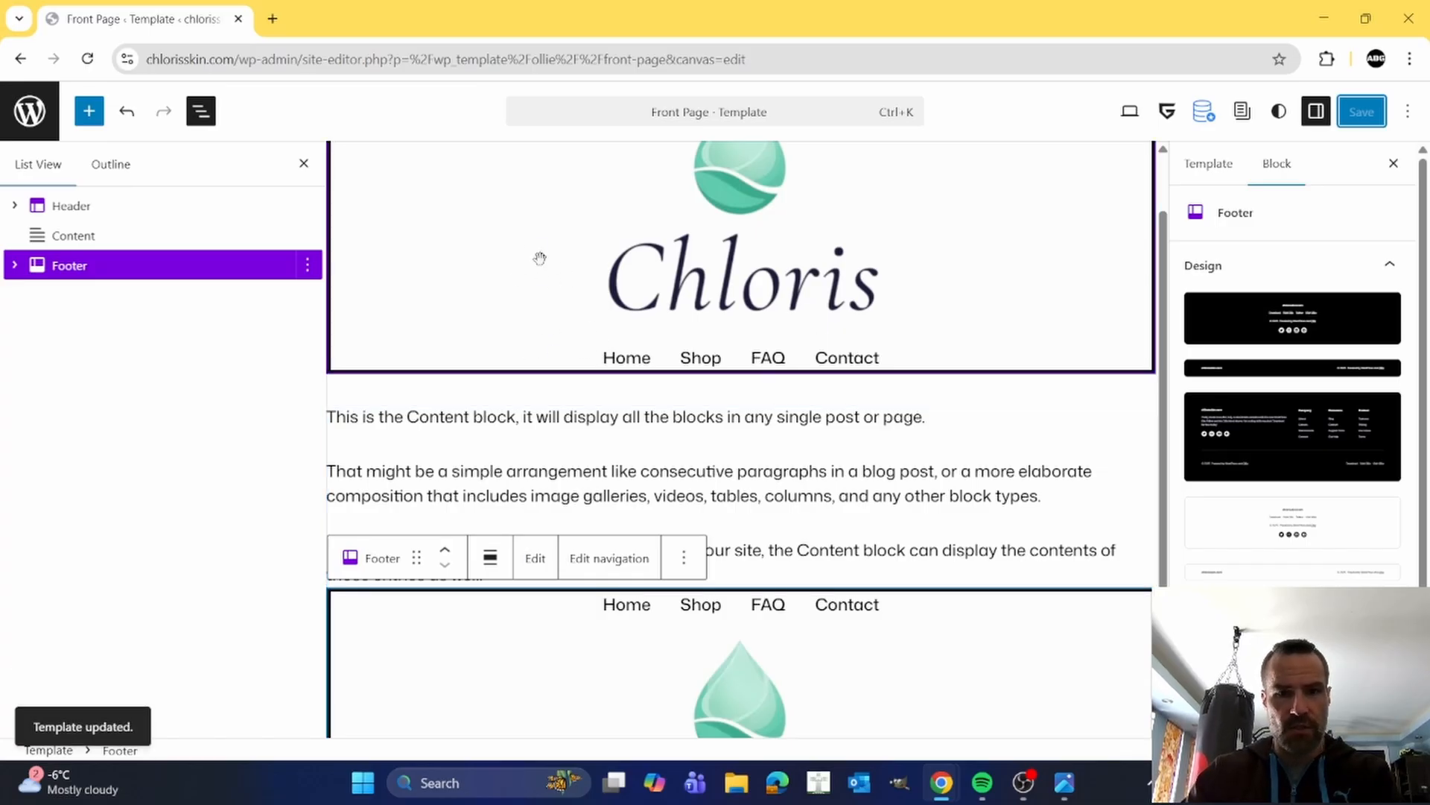
- Leave the Front Page template, look over the template overview, and open the list of all pages from the dashboard
left_click(521, 451)
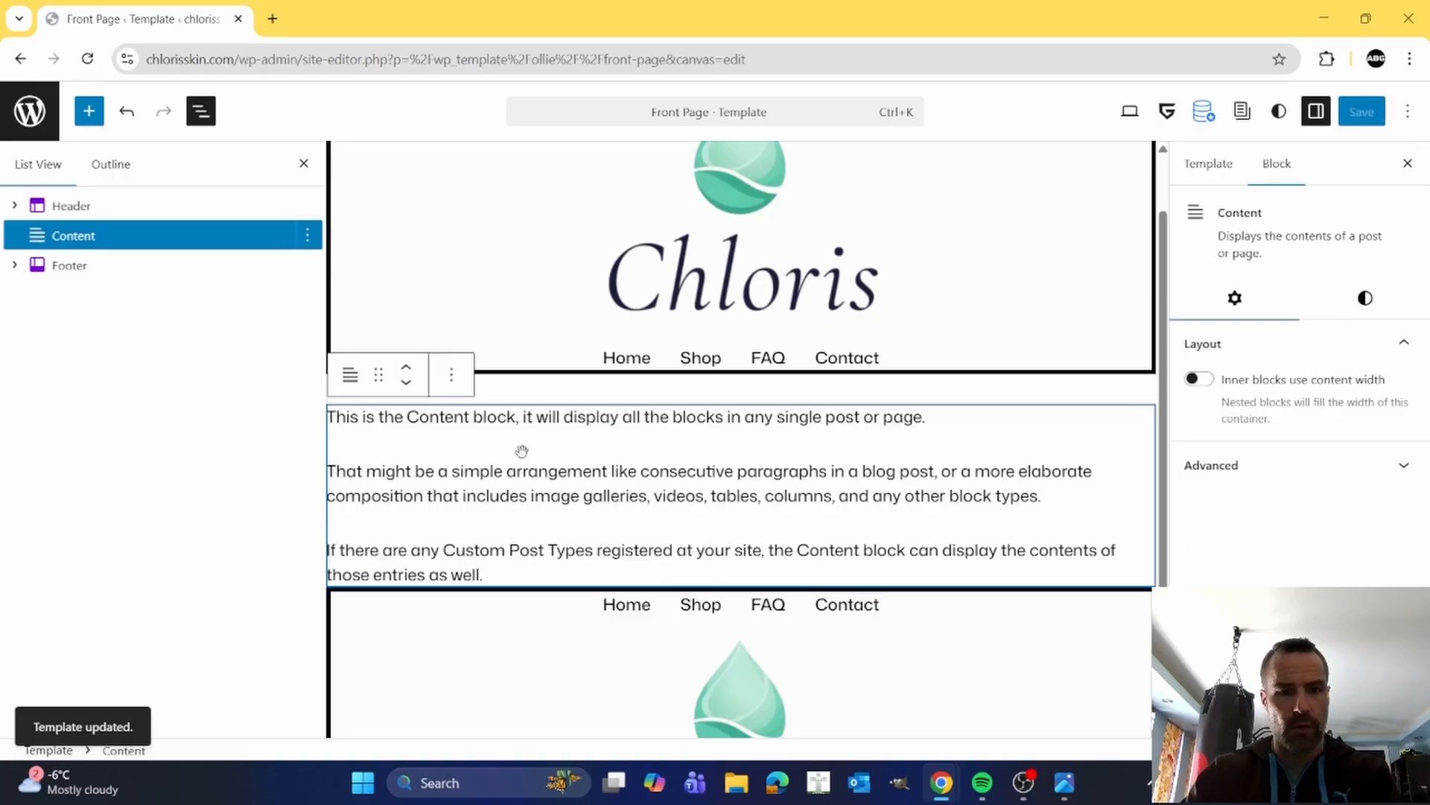
left_click(30, 111)
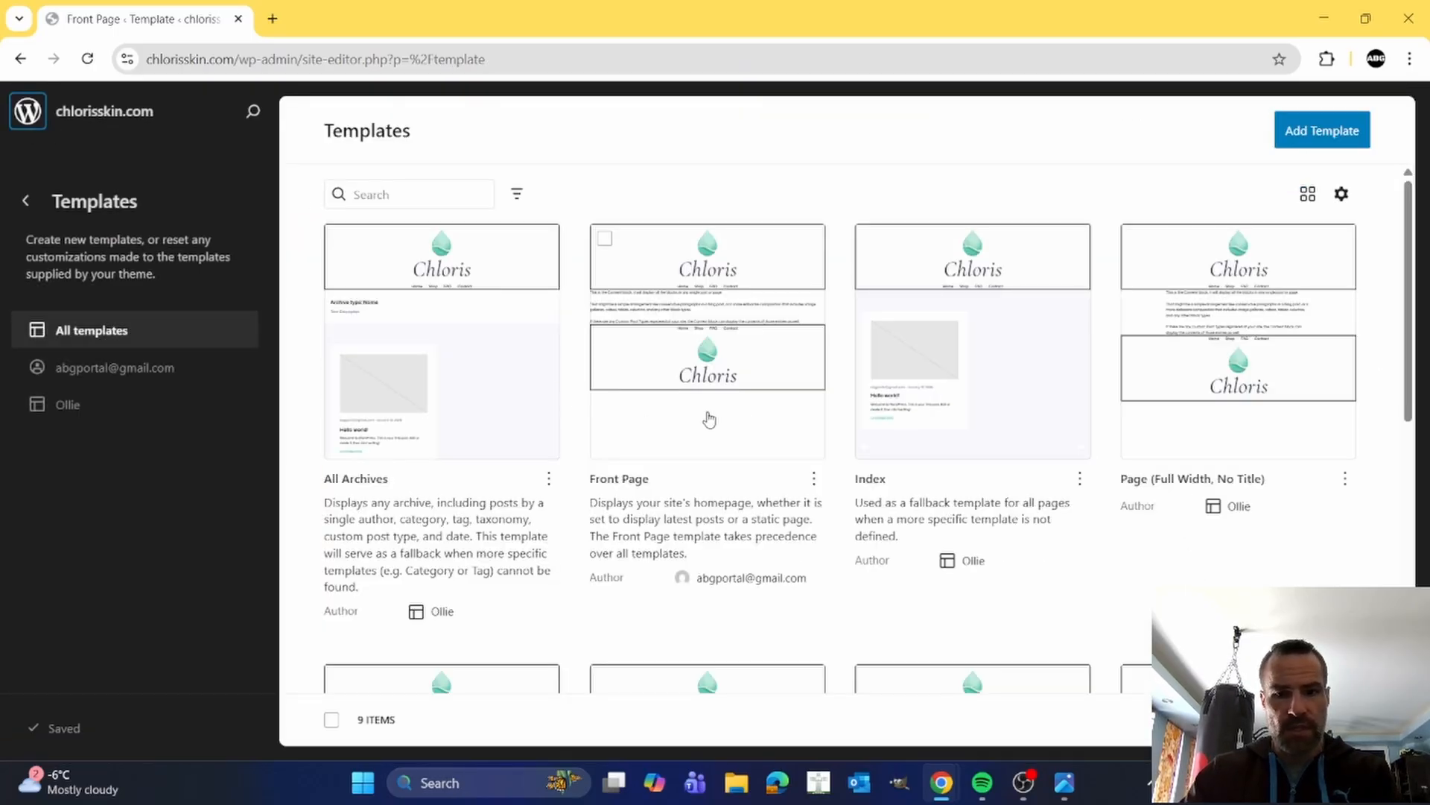
scroll(811, 319, "down", 1)
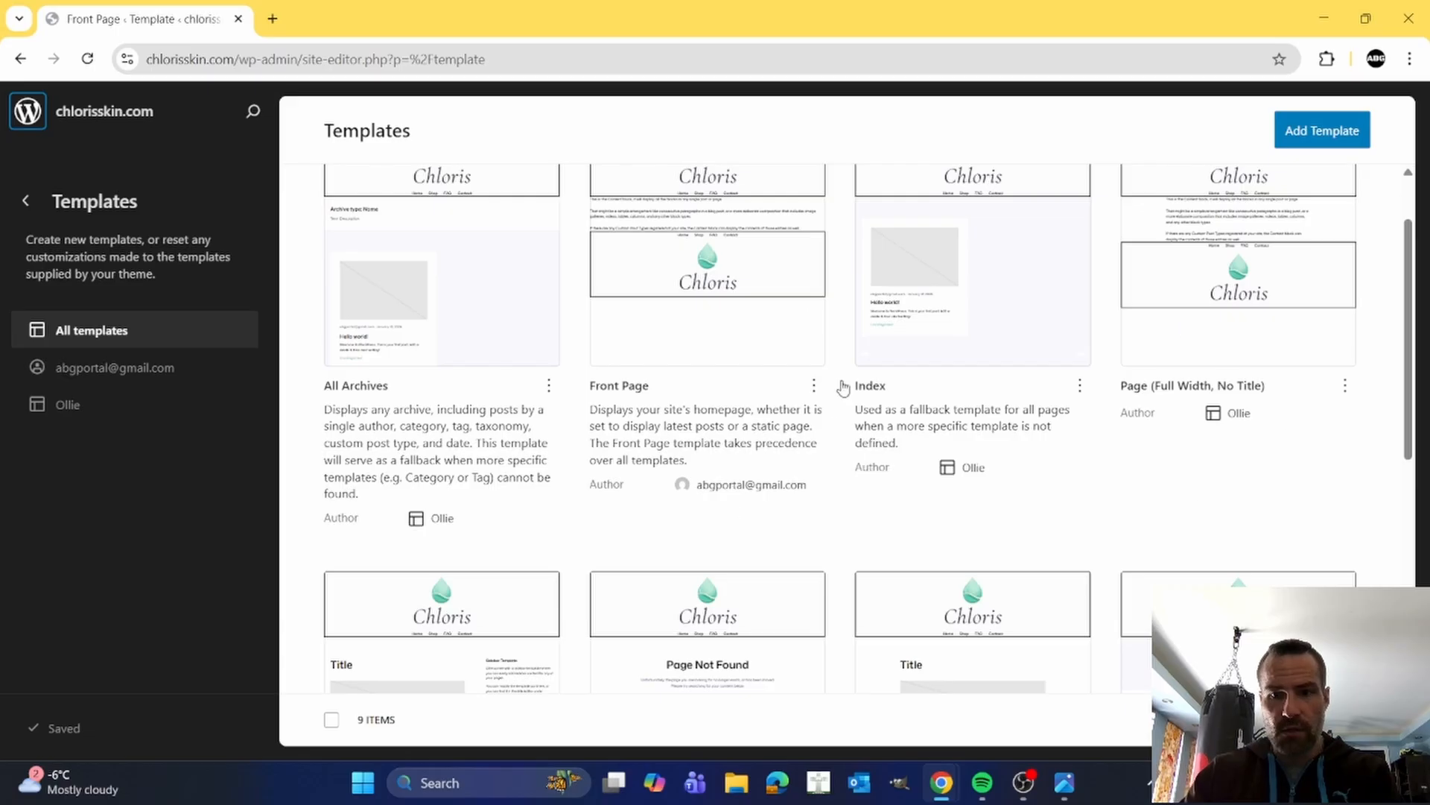
scroll(843, 388, "up", 1)
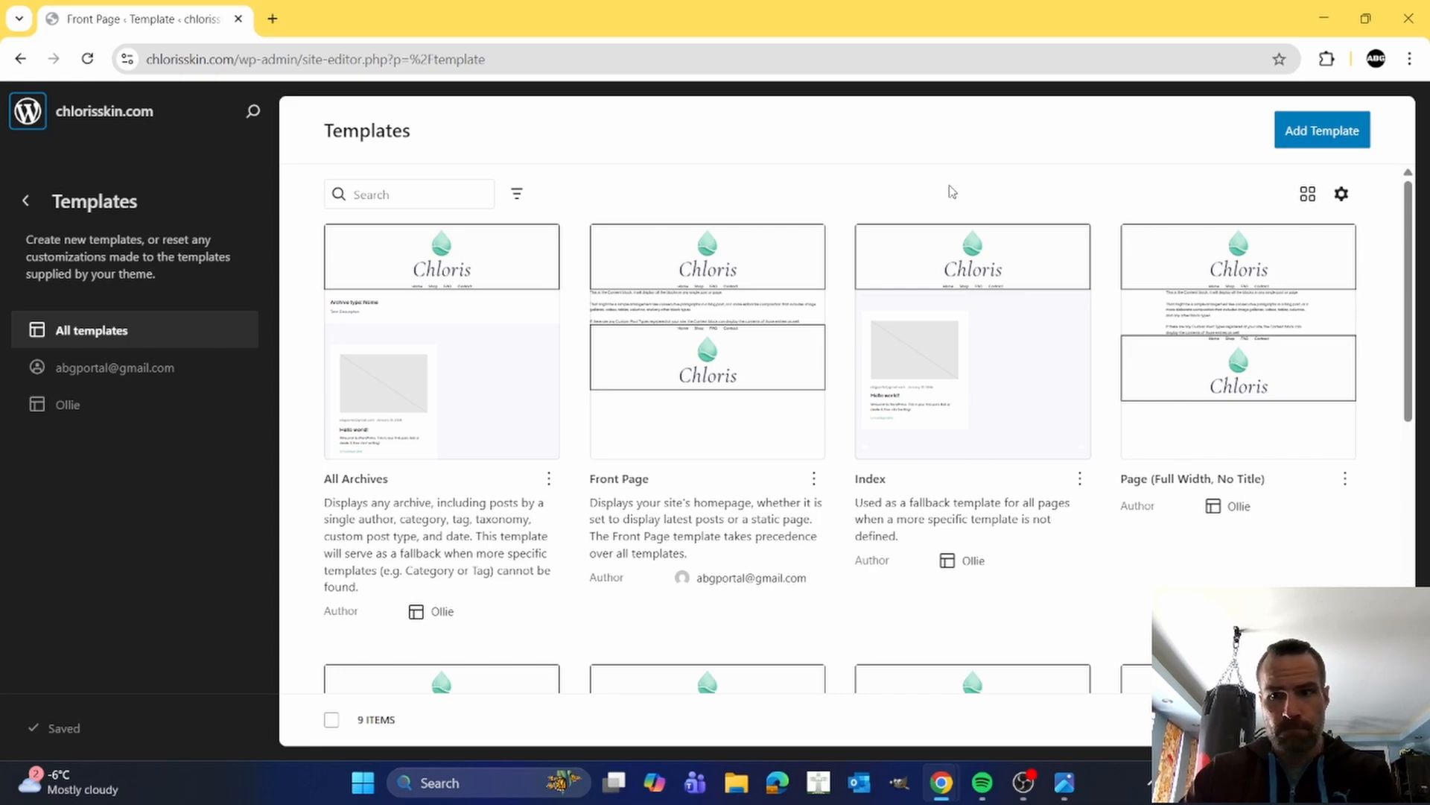
left_click(21, 116)
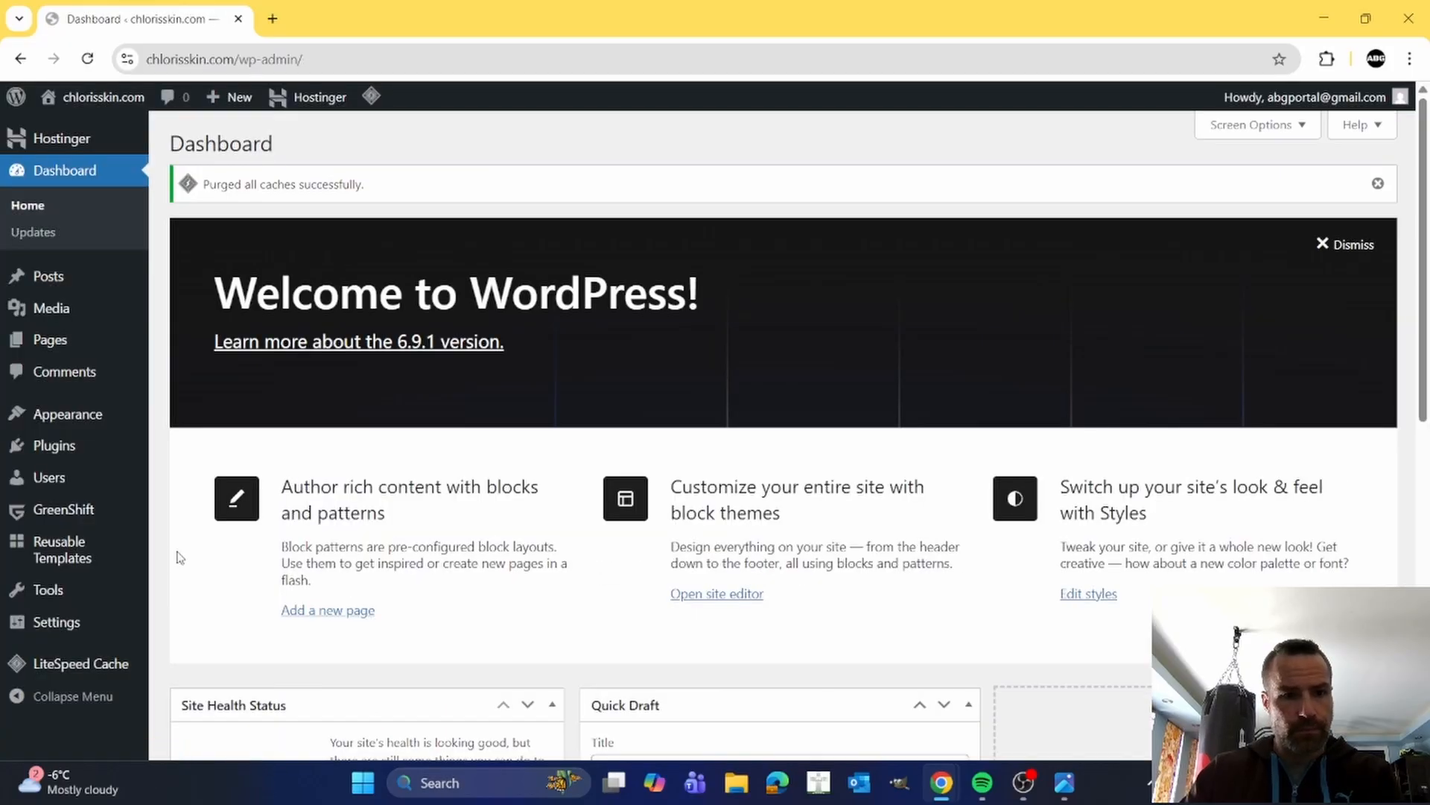
mouse_move(51, 354)
left_click(215, 345)
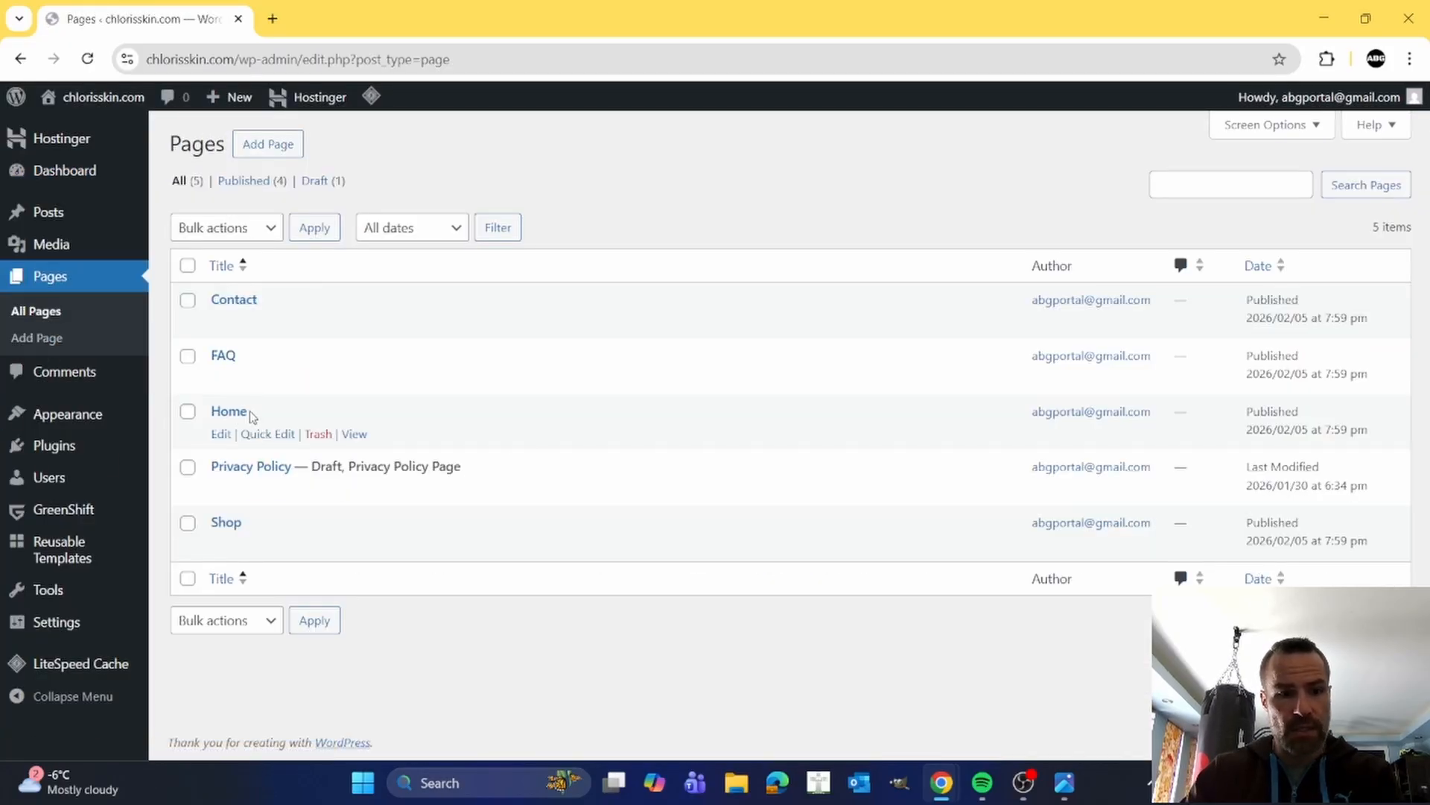
- In the Reading Settings, make the homepage display a static page, choose Home as the Homepage, and save the changes
left_click(69, 625)
scroll(68, 626, "down", 5)
left_click(32, 527)
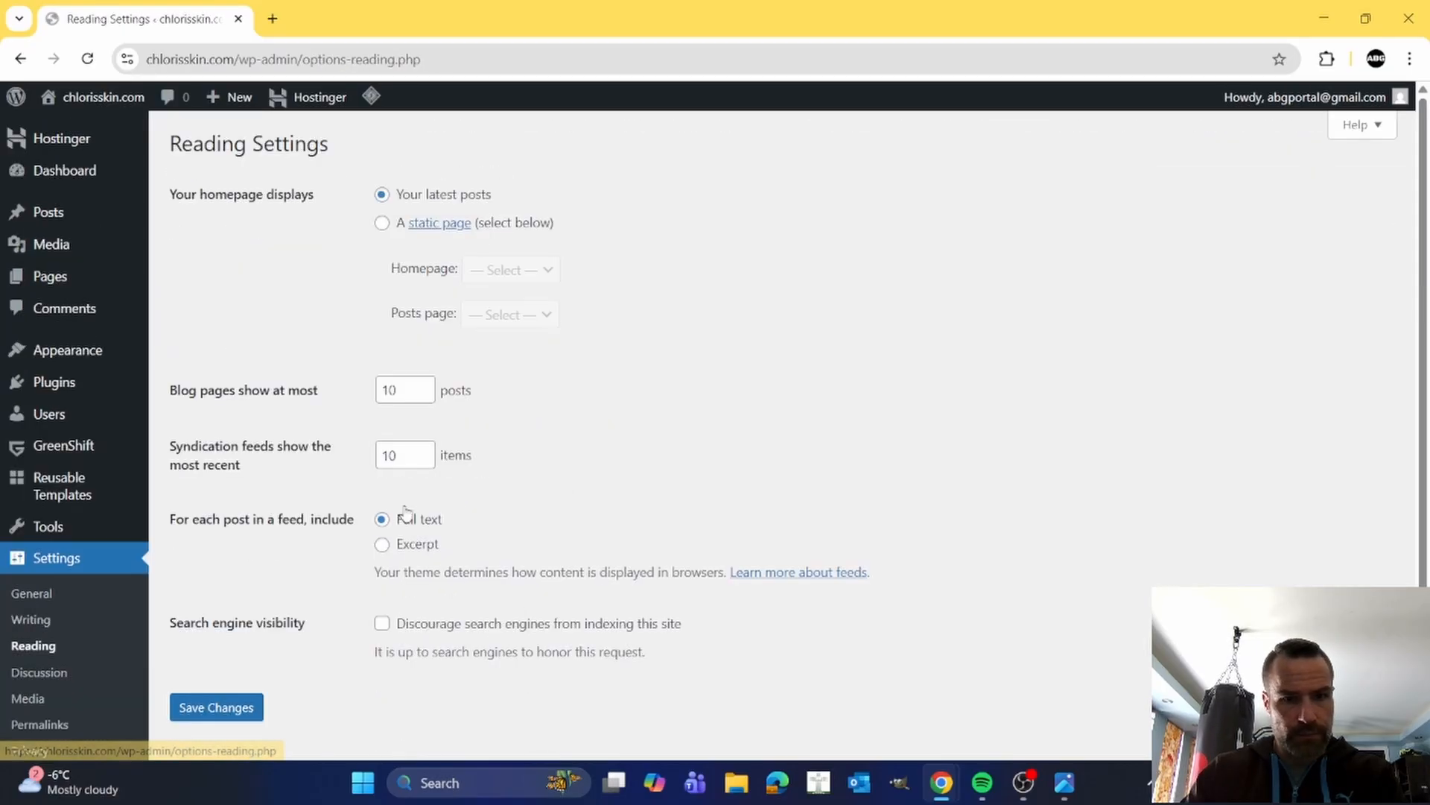
left_click(383, 225)
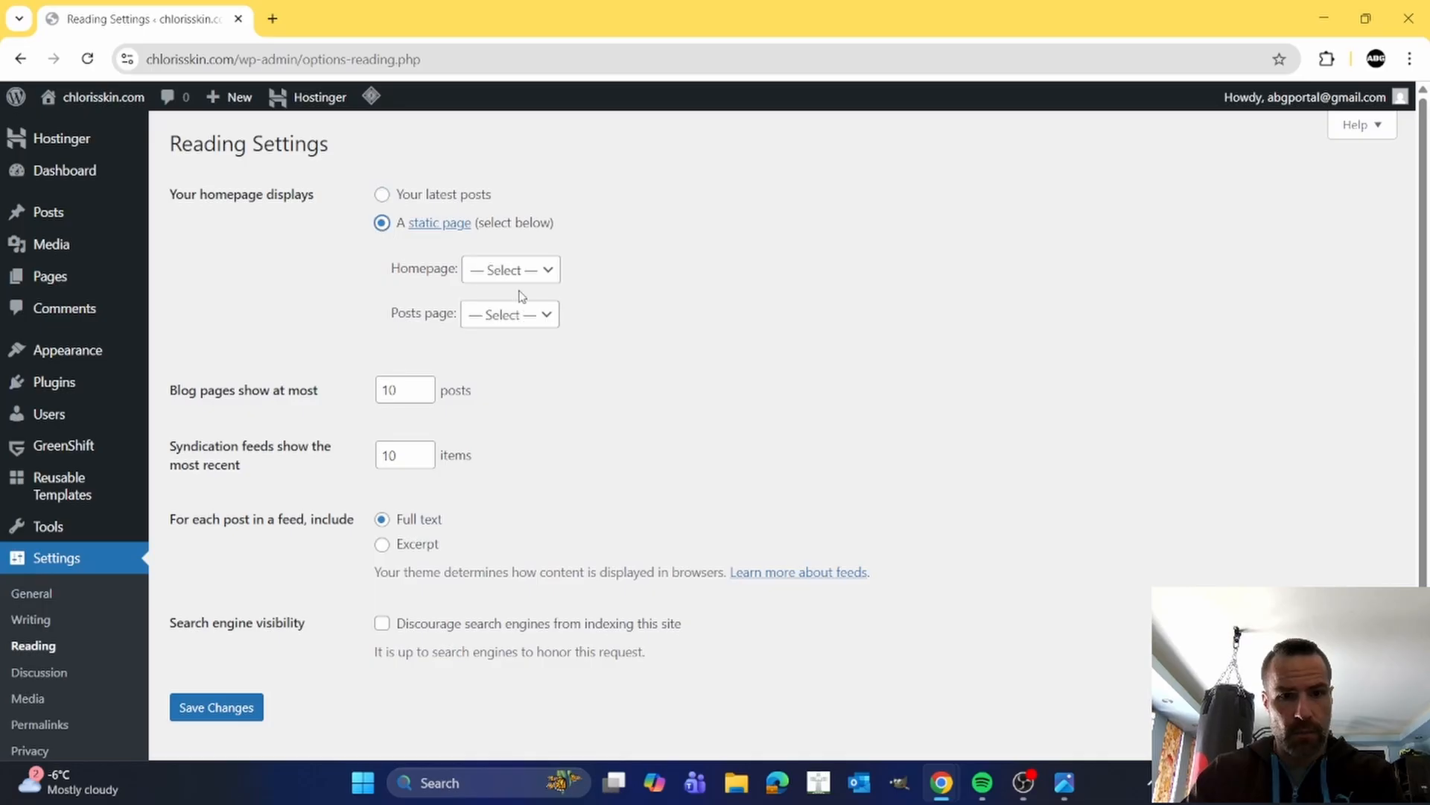
left_click(550, 287)
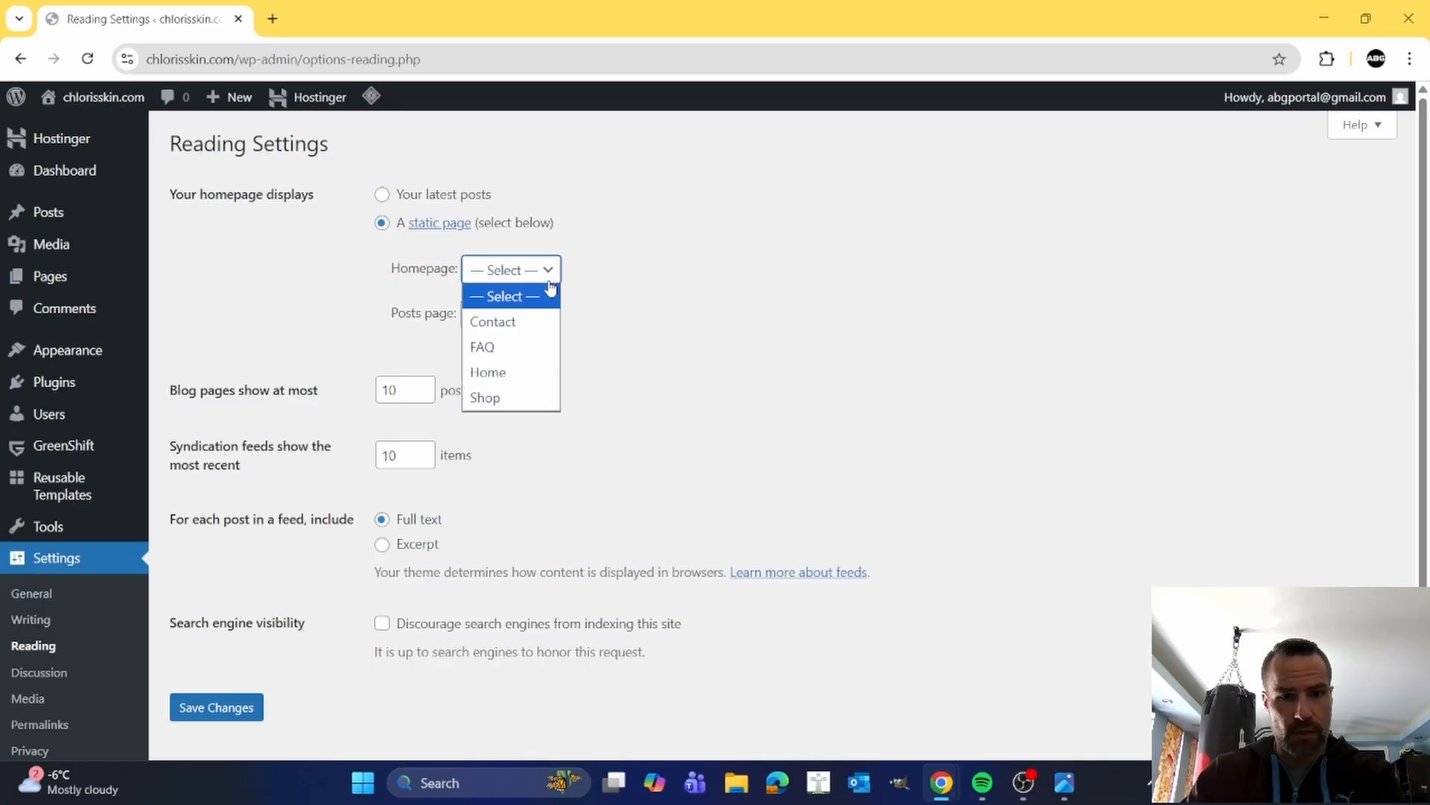
left_click(496, 372)
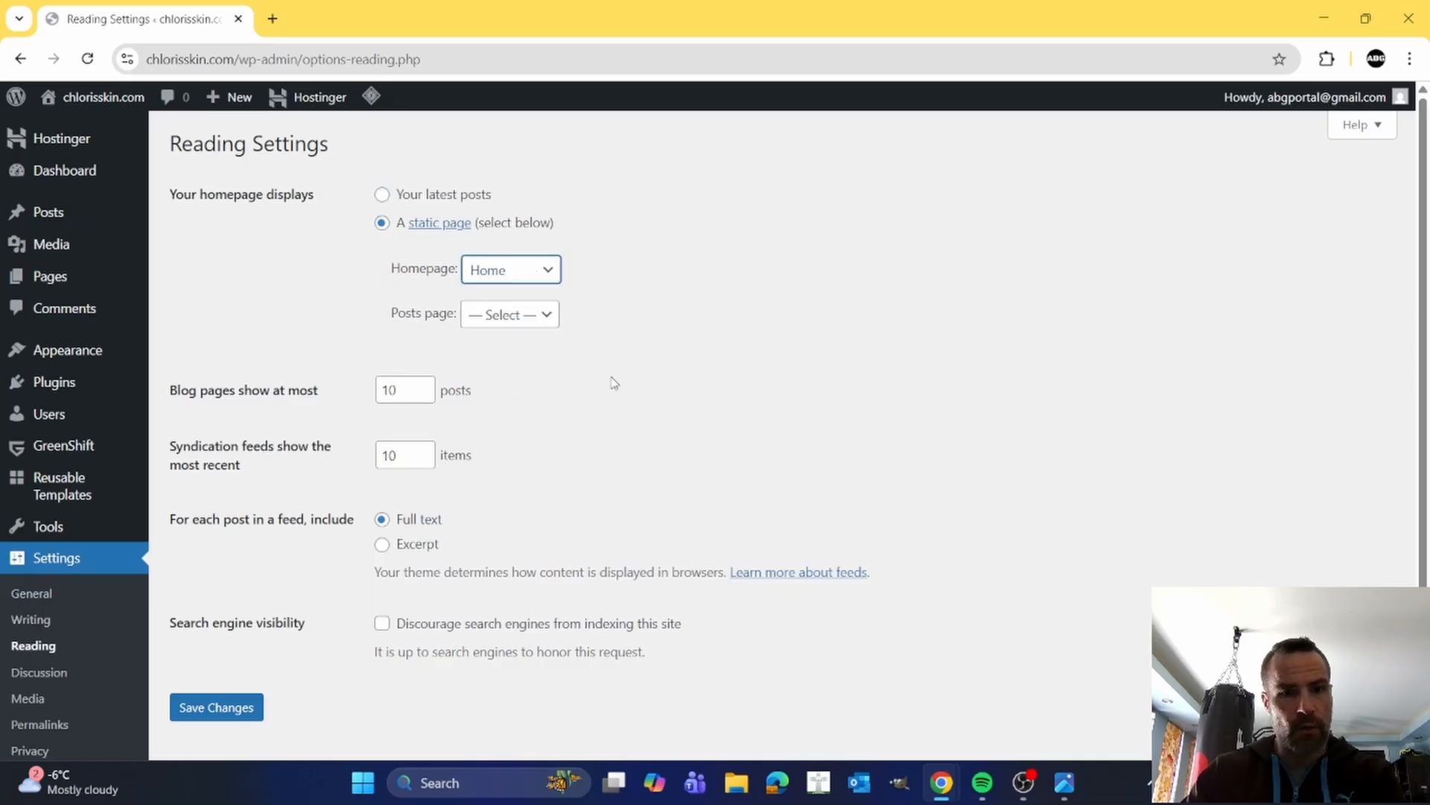
left_click(253, 705)
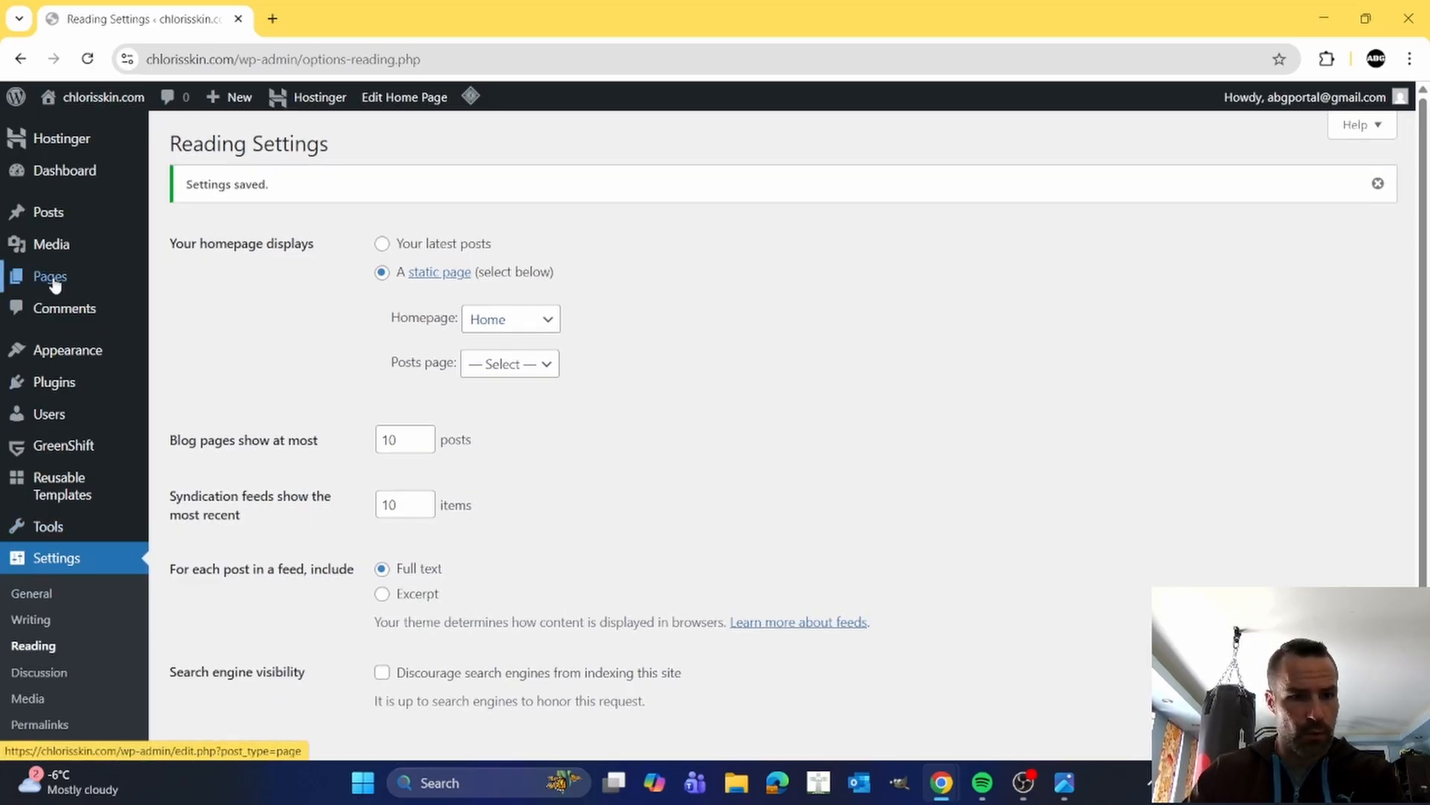
- Open the Contact page for editing, change its template to Page (Full Width, No Title), and save the page
mouse_move(60, 279)
left_click(187, 287)
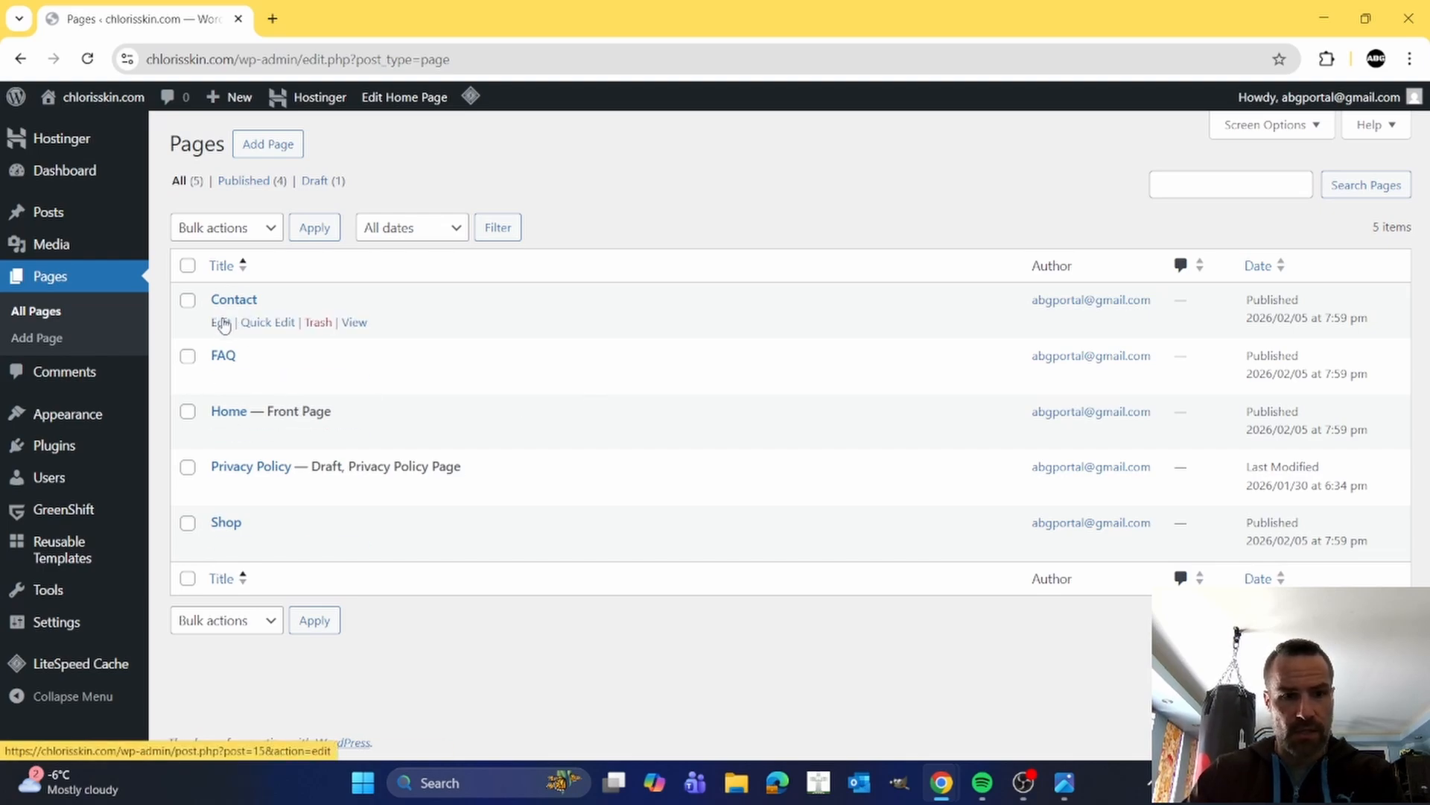
left_click(221, 322)
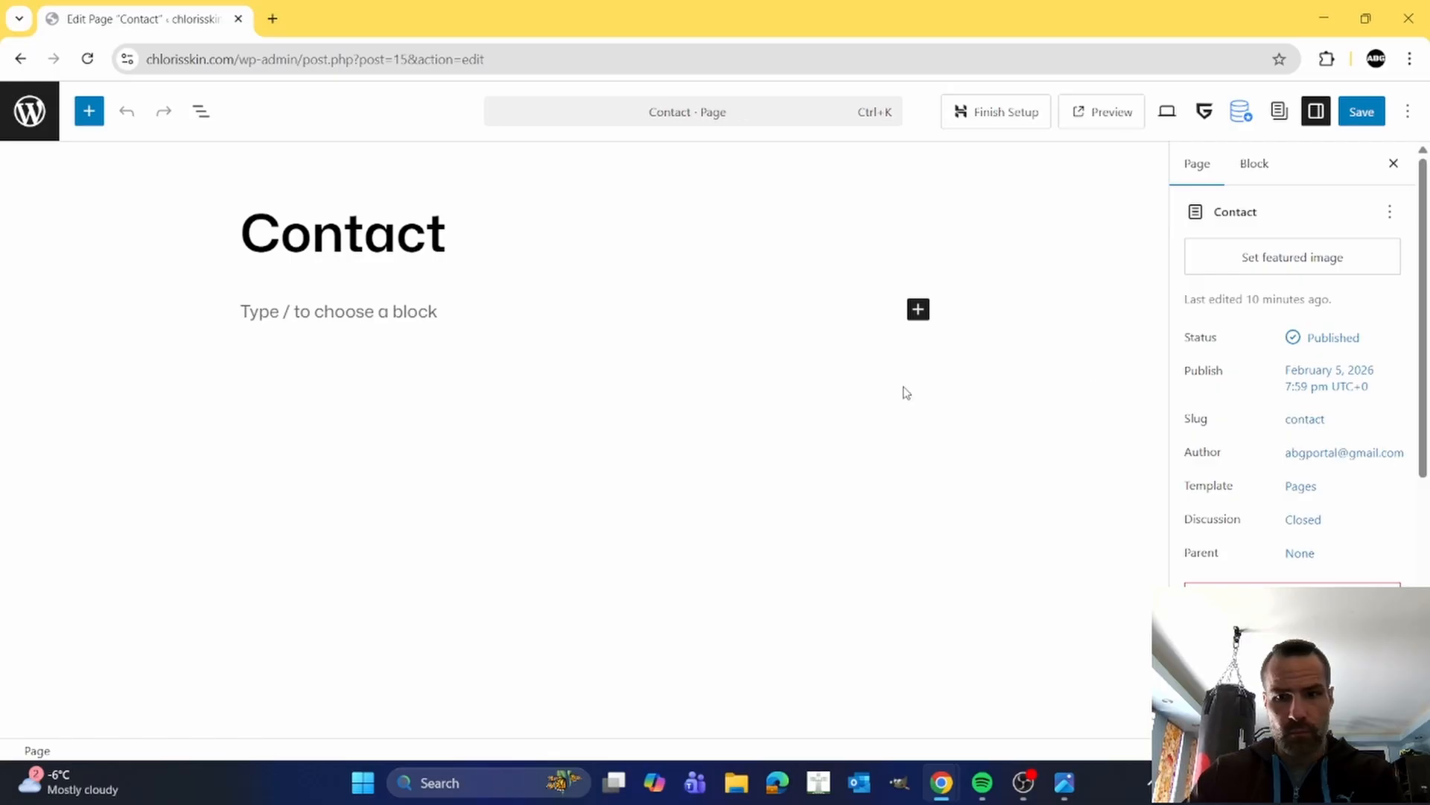
left_click(1302, 490)
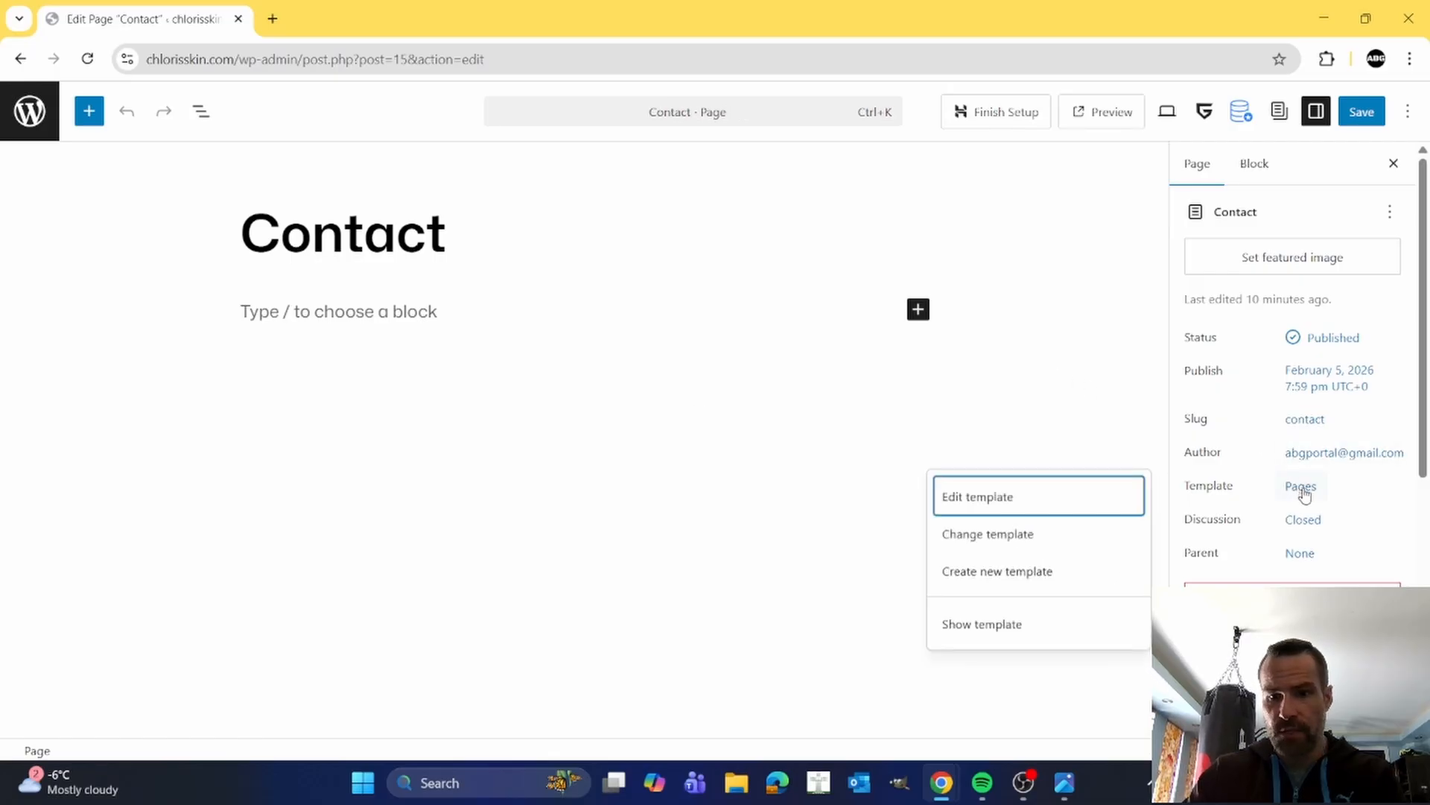
left_click(1012, 536)
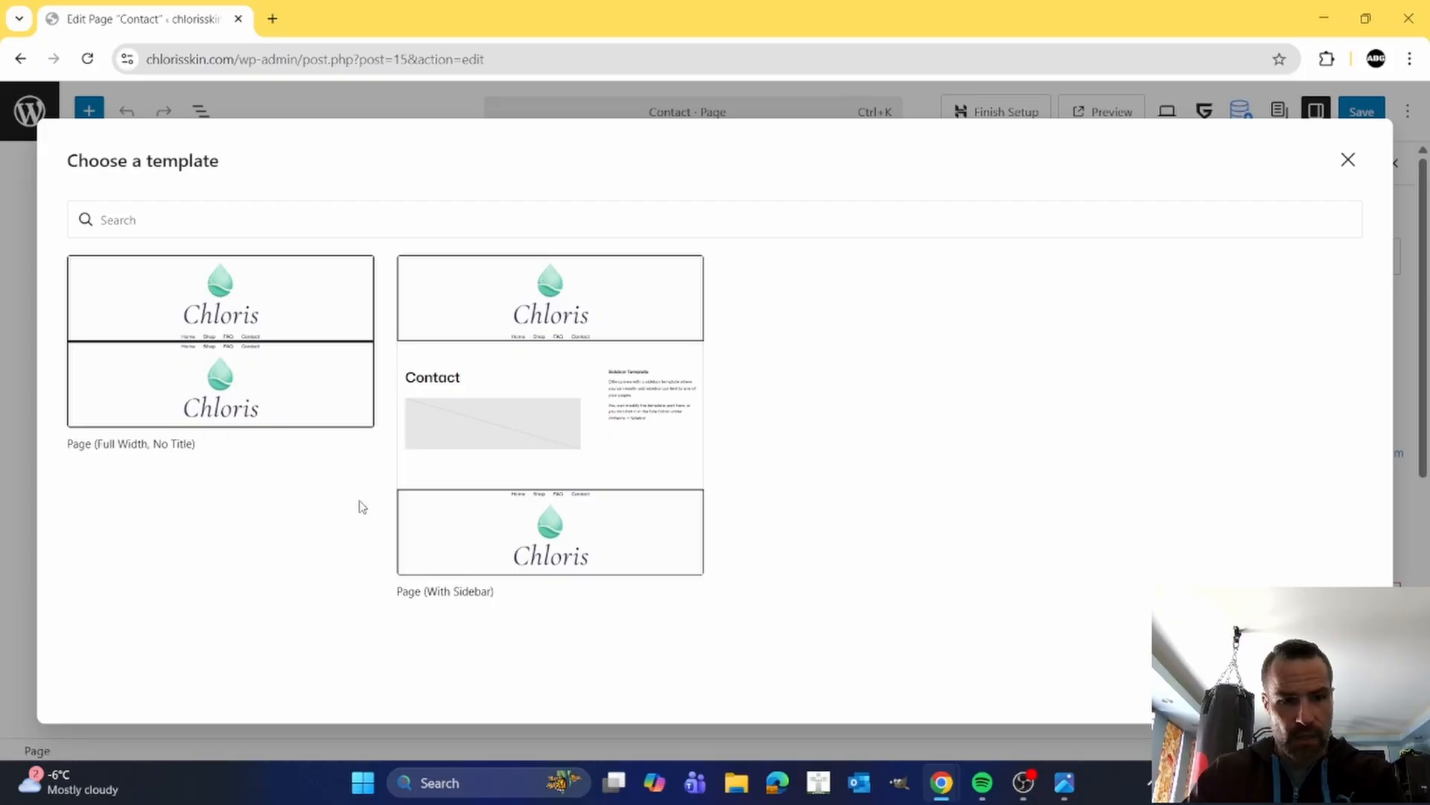
left_click(157, 387)
key("ctrl+s")
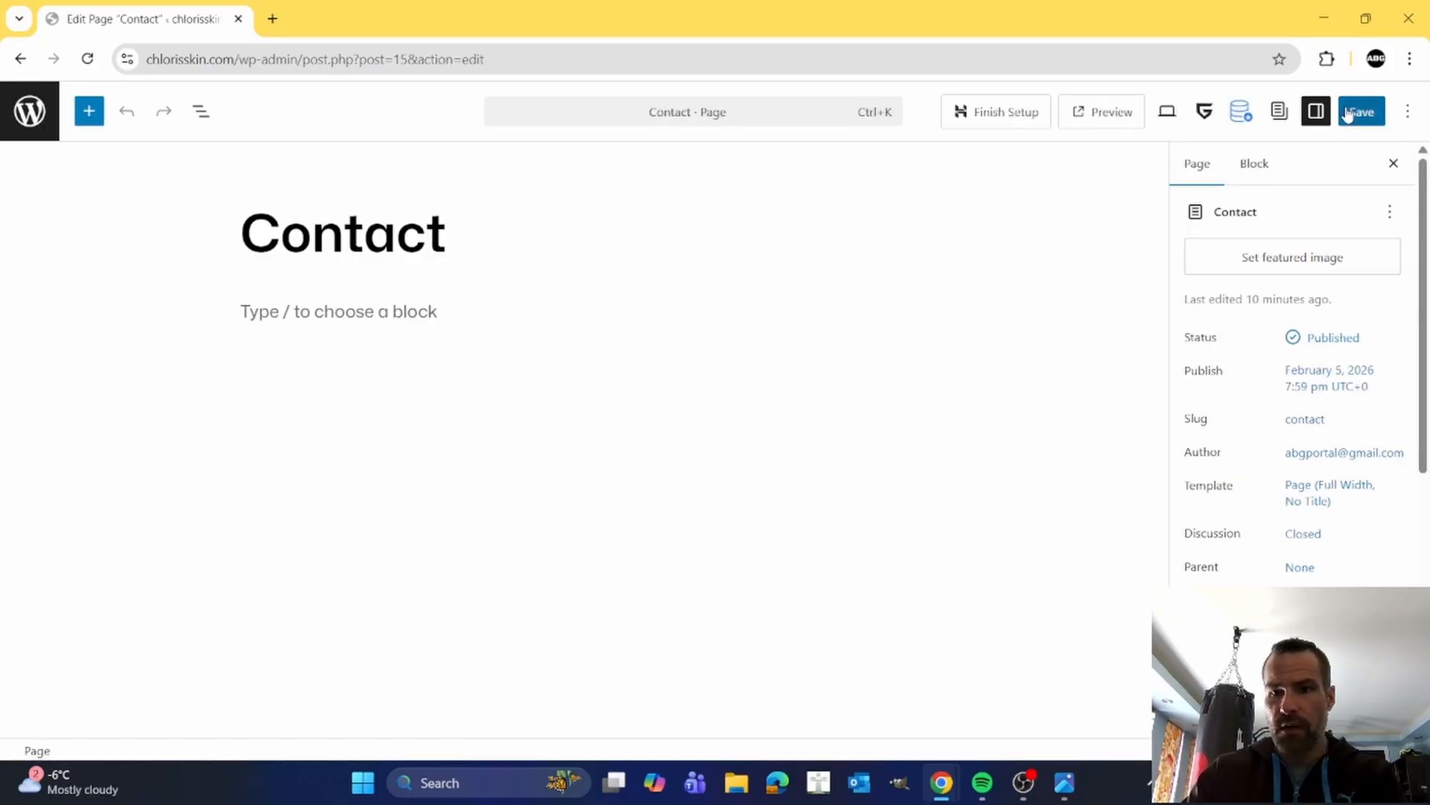
- Open the FAQ page for editing, change its template to Page (Full Width, No Title), and save the page
left_click(30, 112)
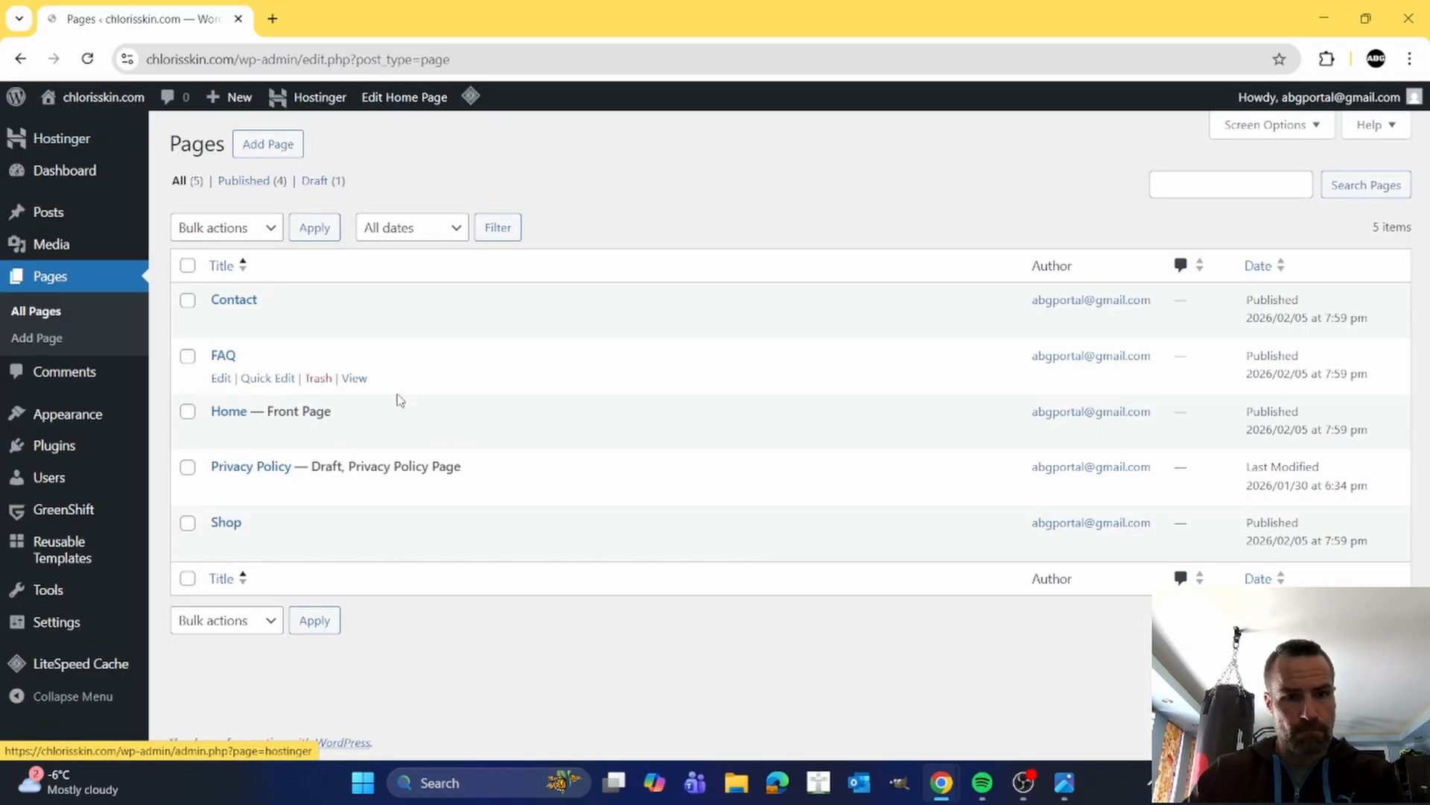
left_click(219, 378)
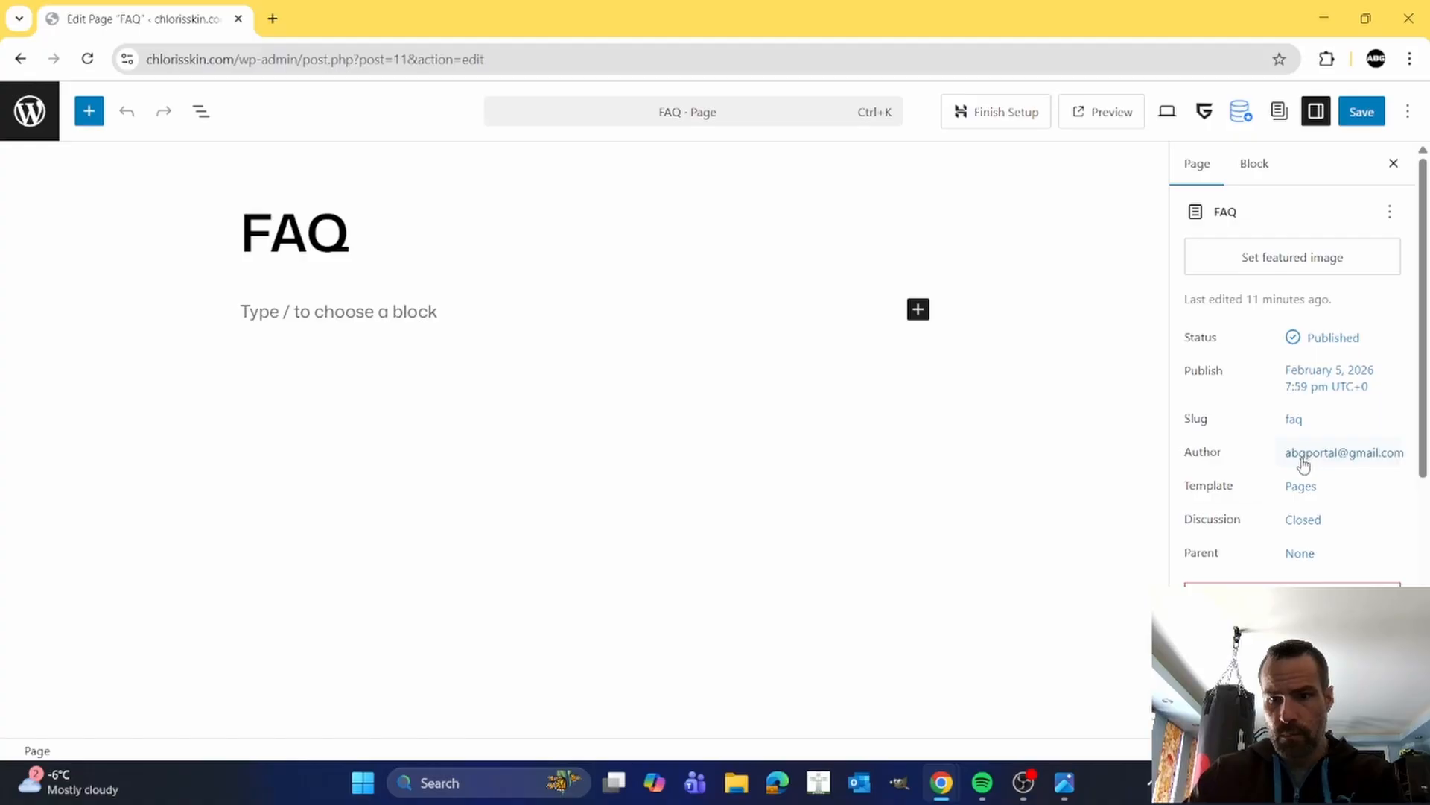
left_click(1300, 486)
left_click(1005, 537)
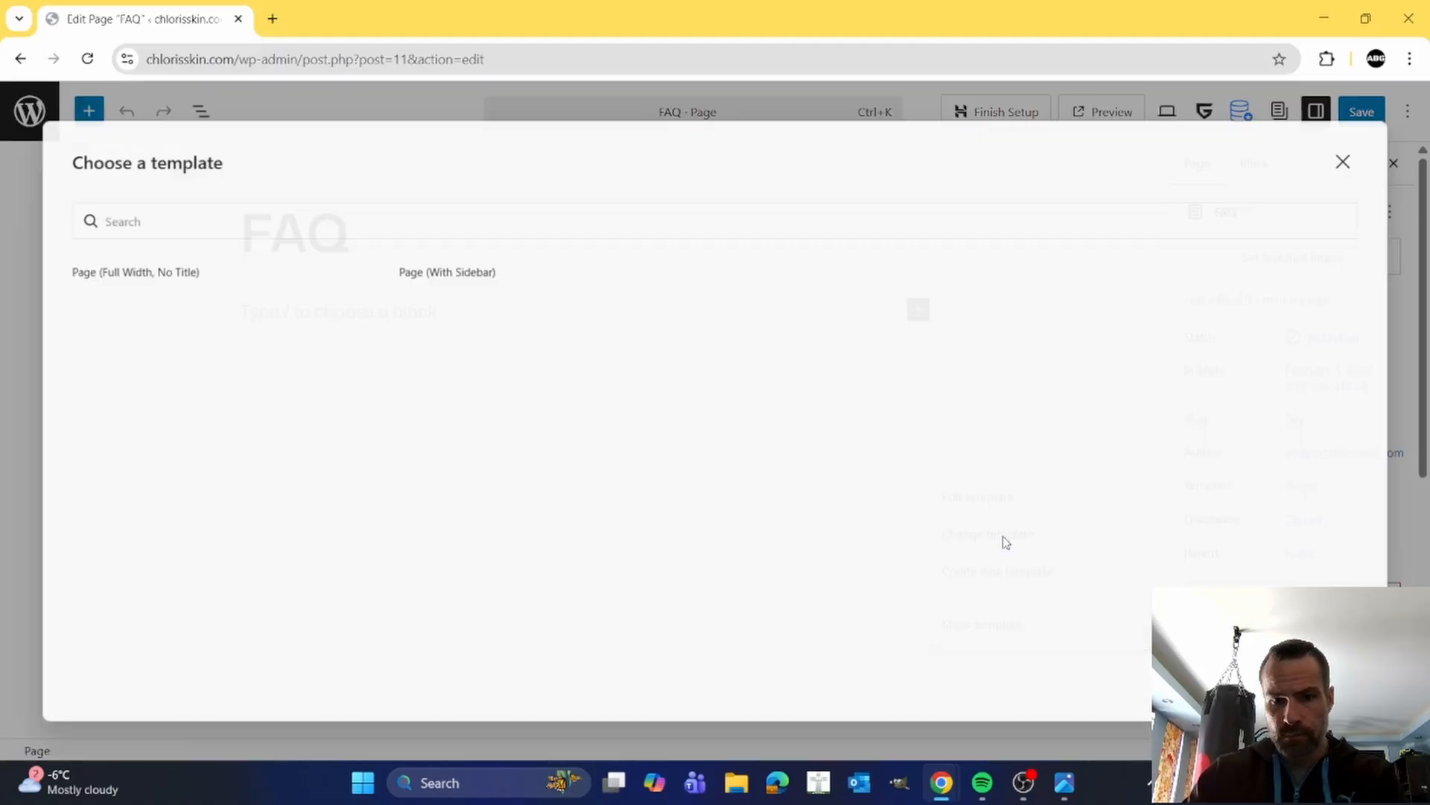
left_click(463, 440)
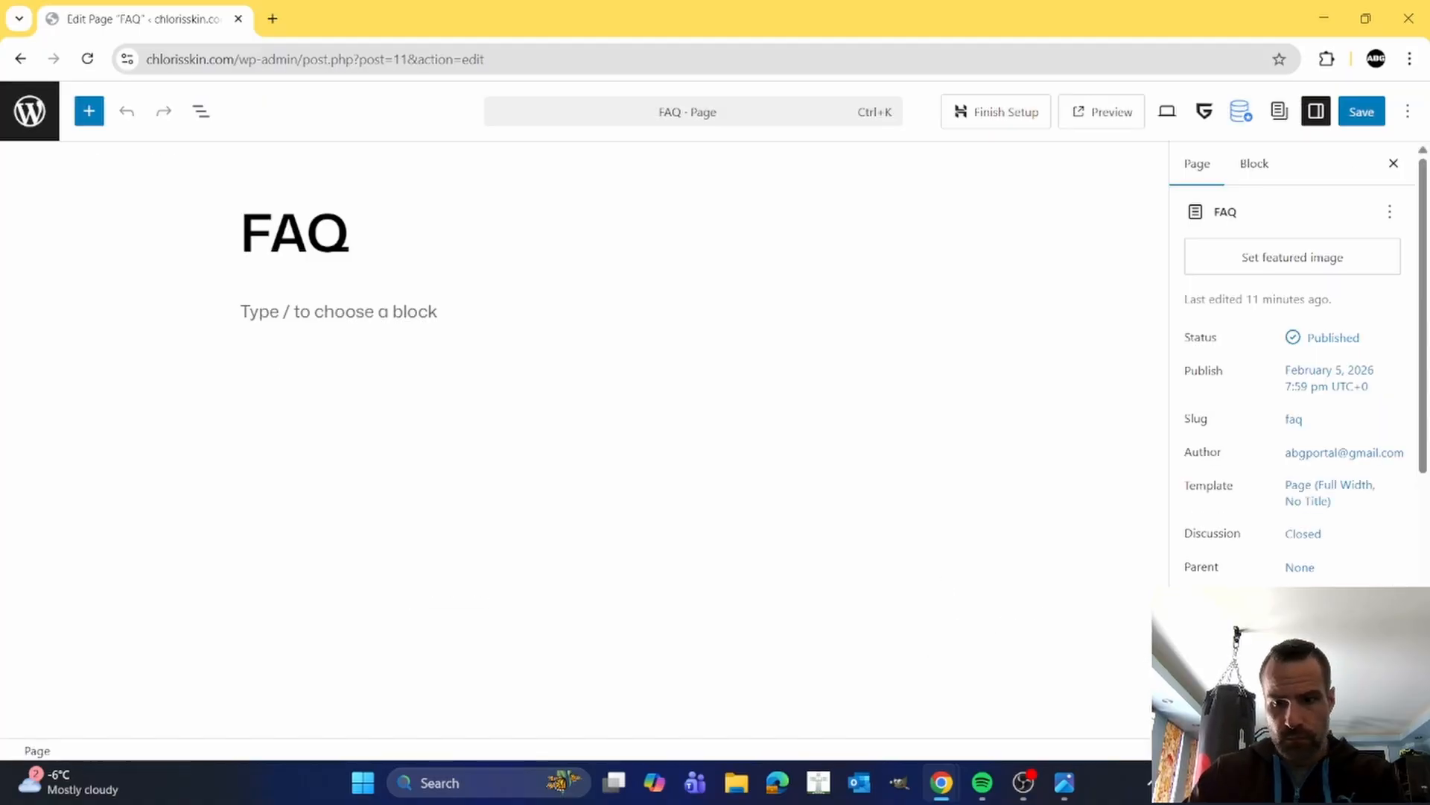
left_click(1362, 112)
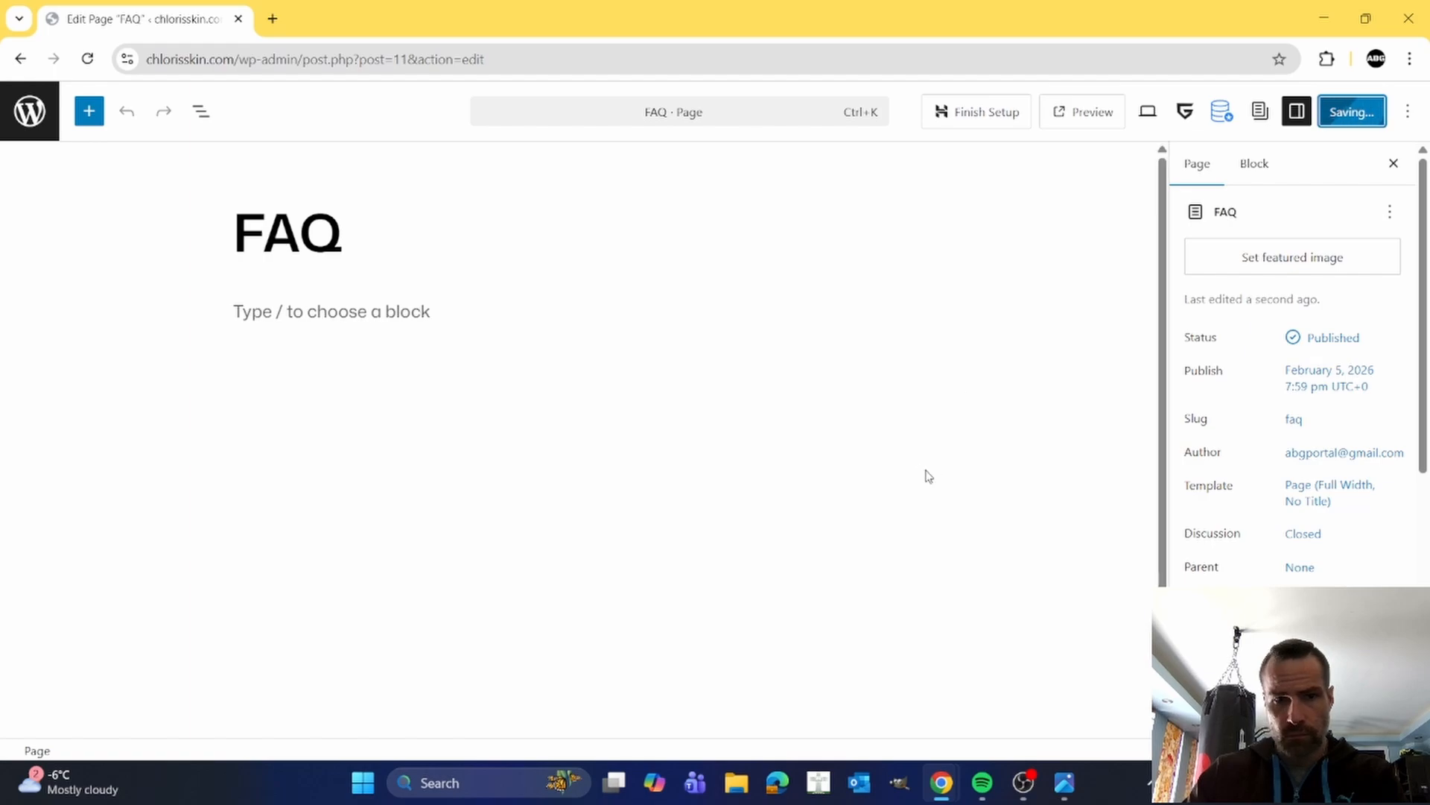
- Open the Shop page for editing, change its template to Page (Full Width, No Title), and save the page
left_click(30, 112)
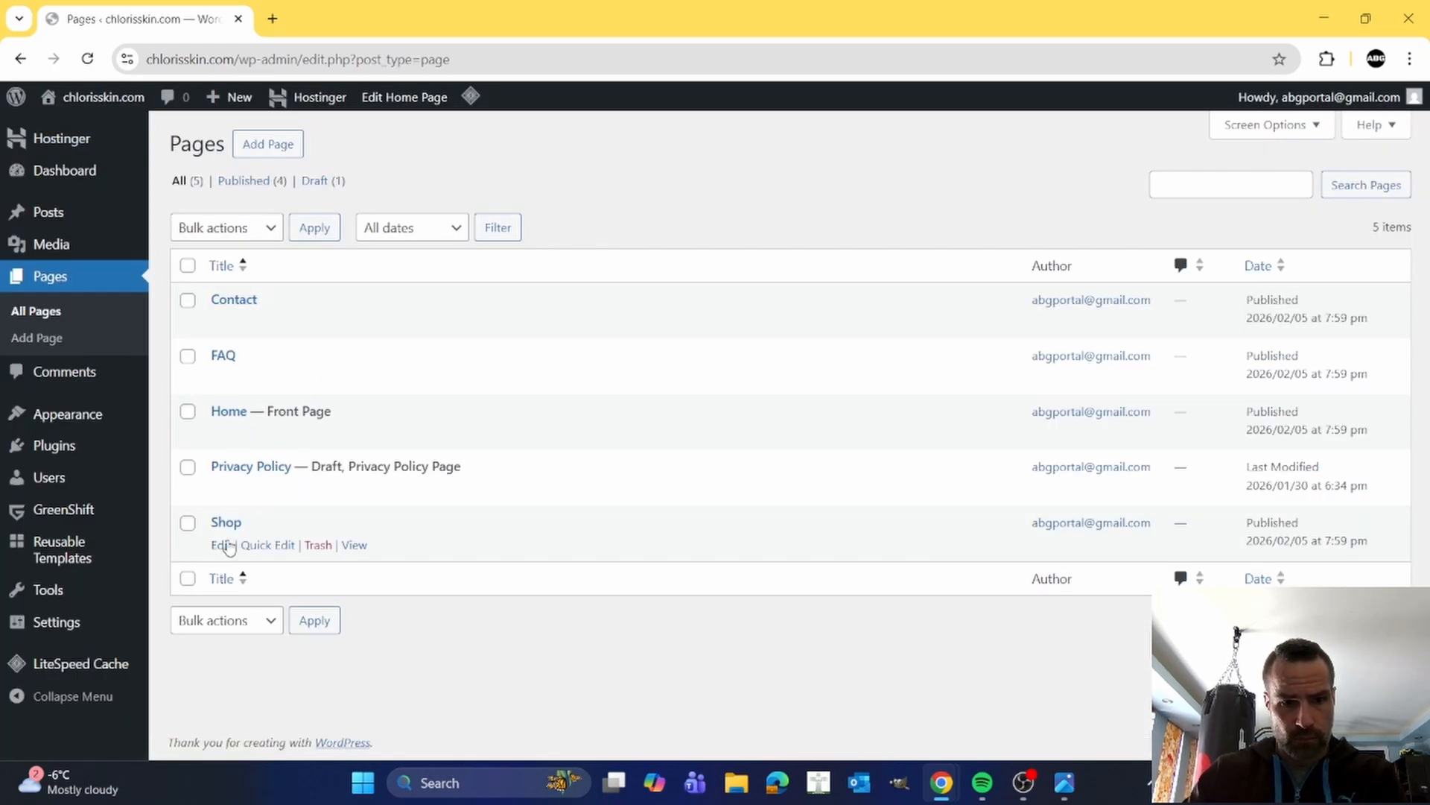
left_click(221, 546)
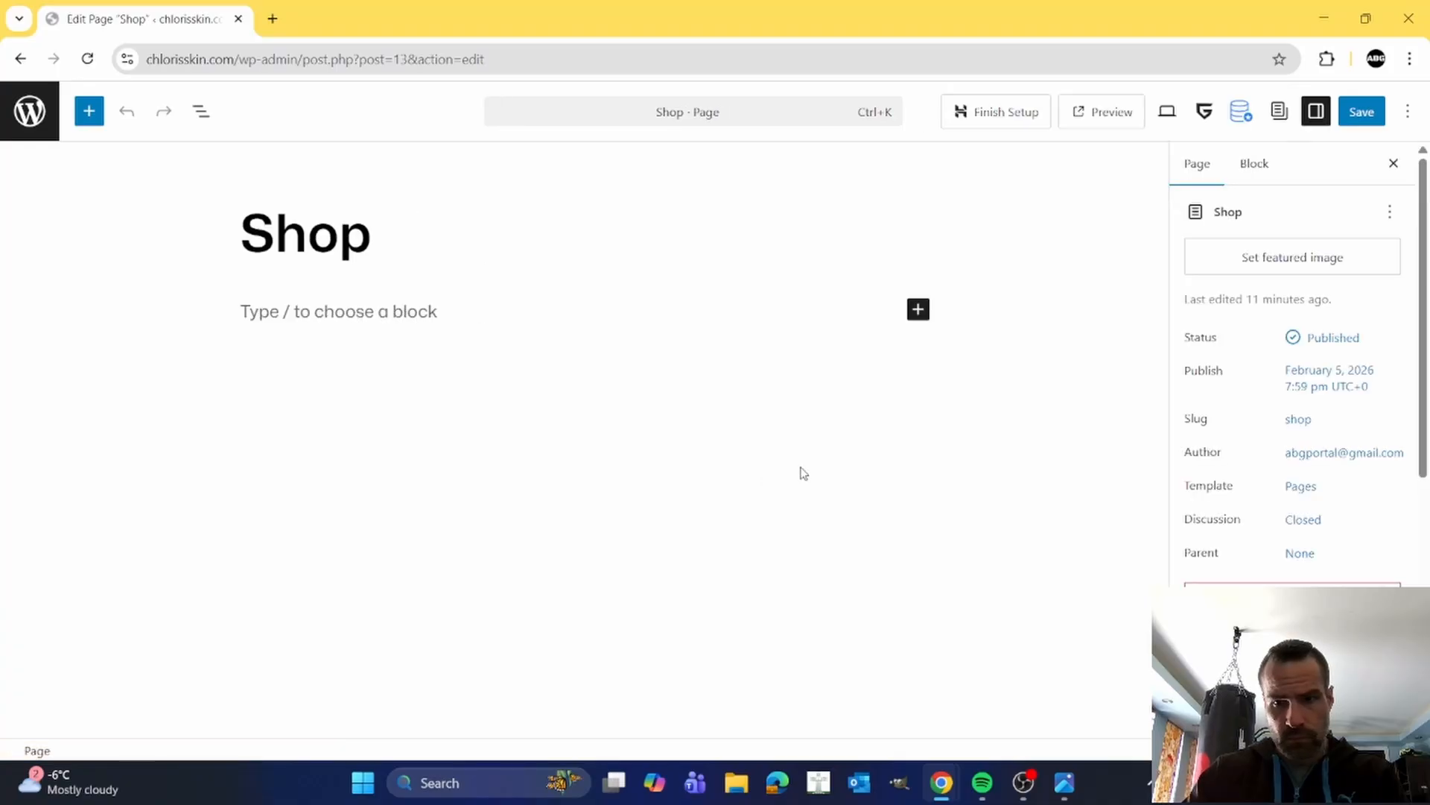
left_click(1302, 488)
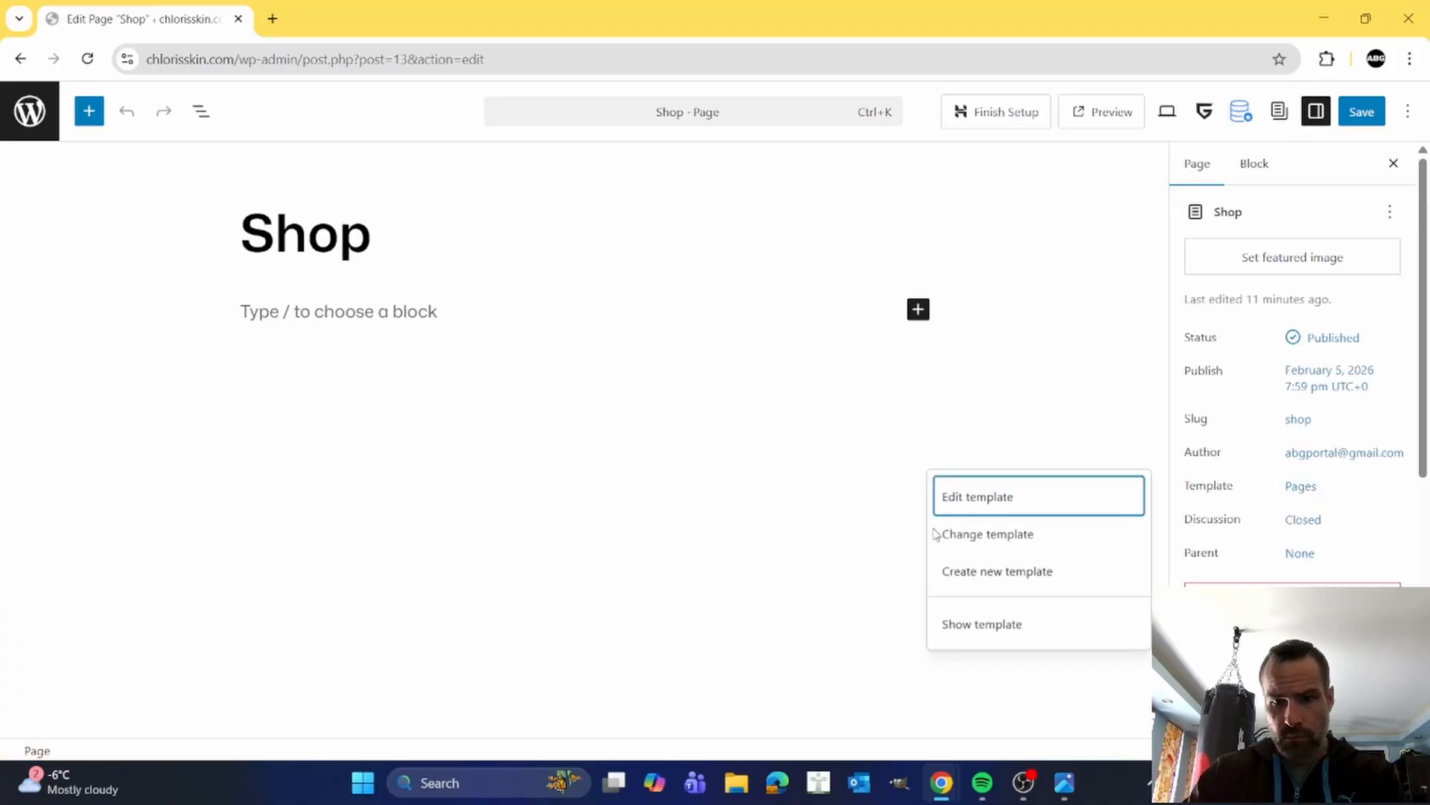
left_click(981, 536)
left_click(270, 363)
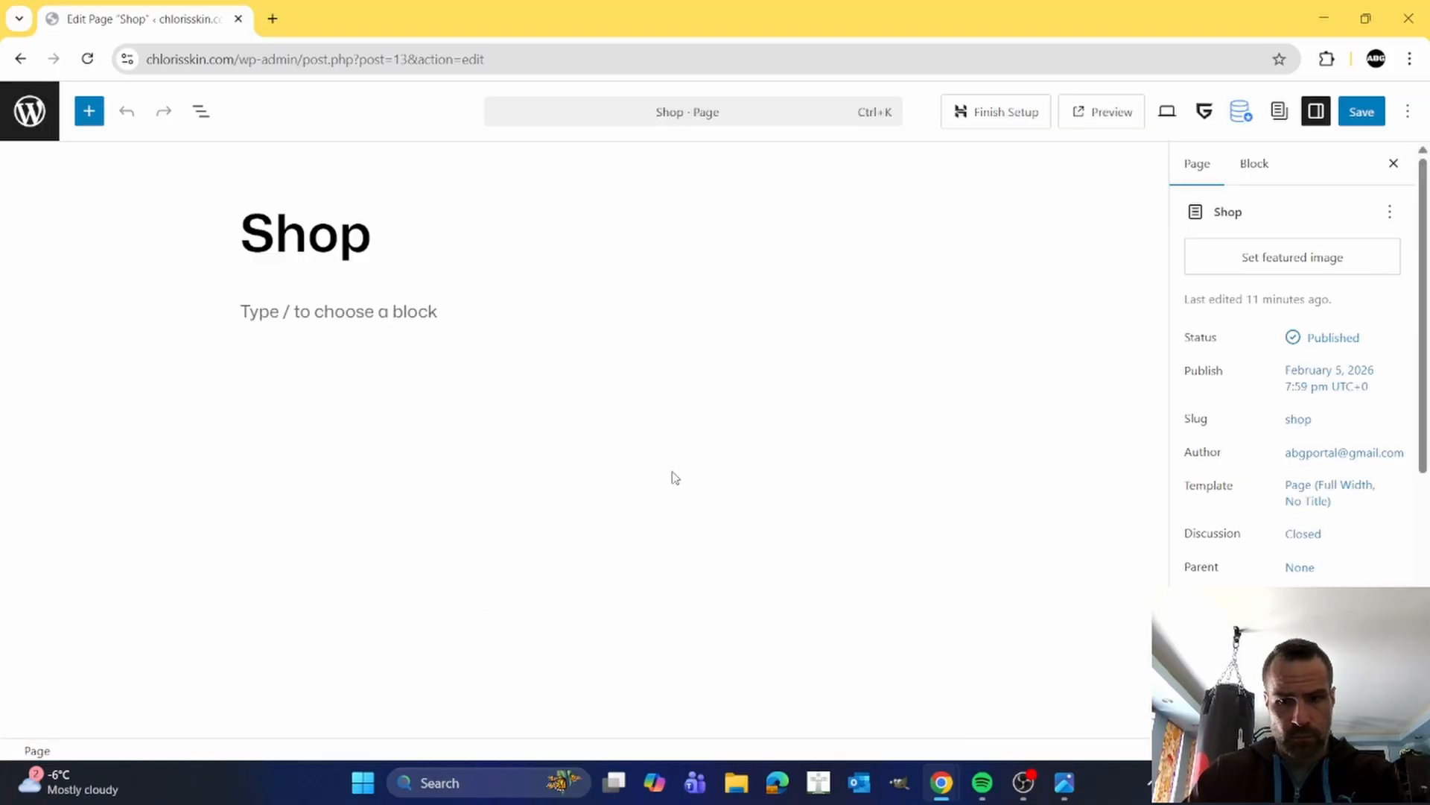
left_click(1361, 111)
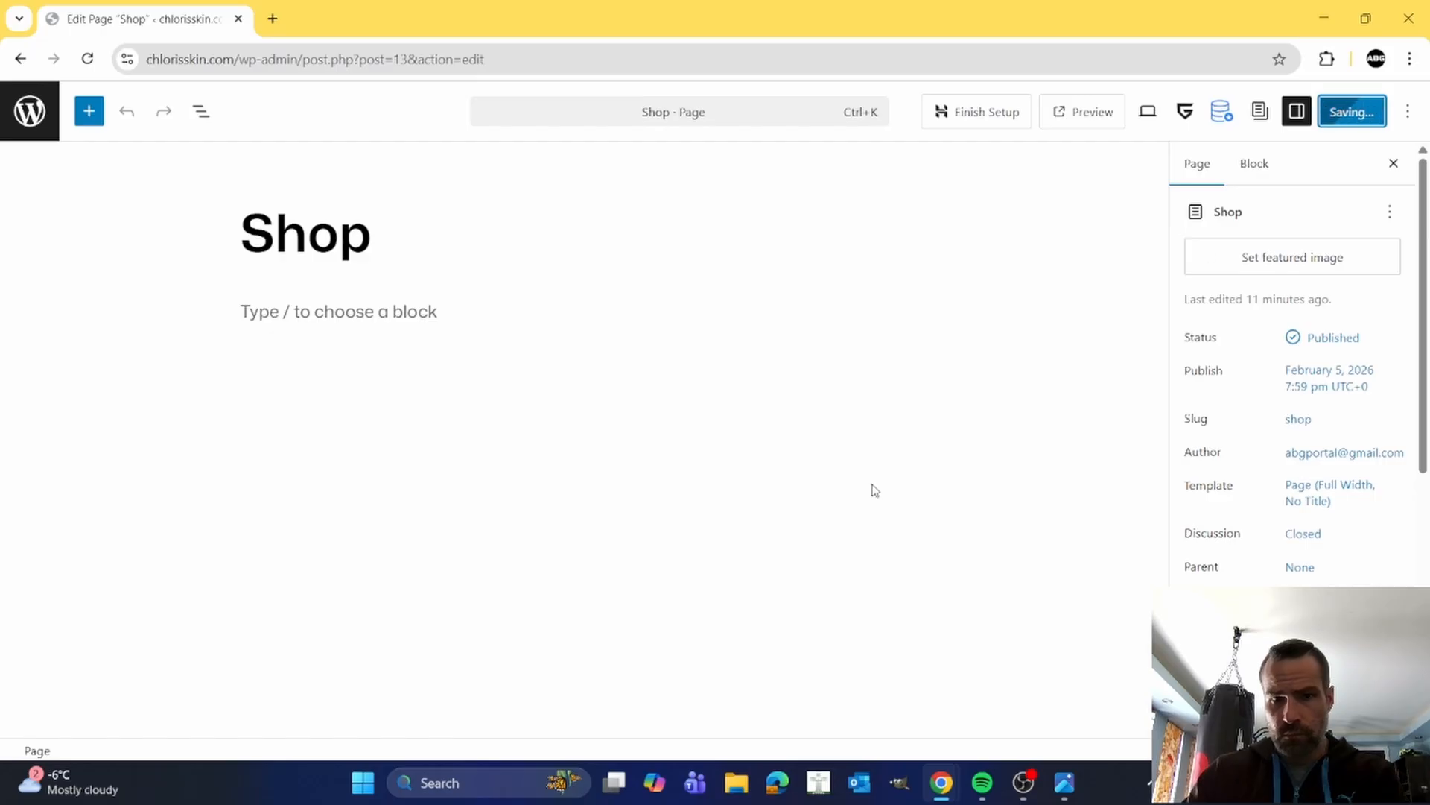
- Open the Home page for editing and insert the Hero Call To Action Buttons Light pattern from the Hero category
left_click(45, 133)
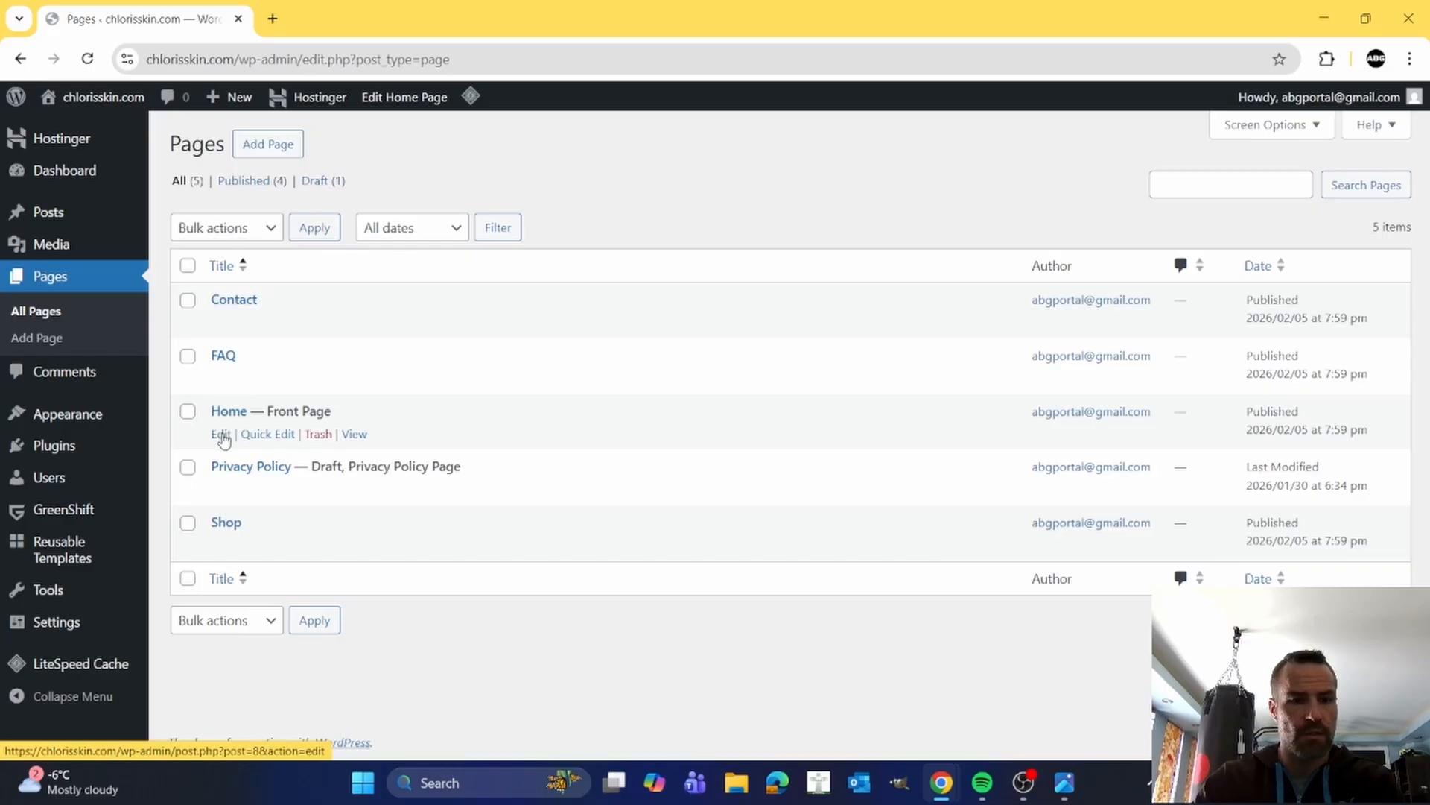
left_click(221, 435)
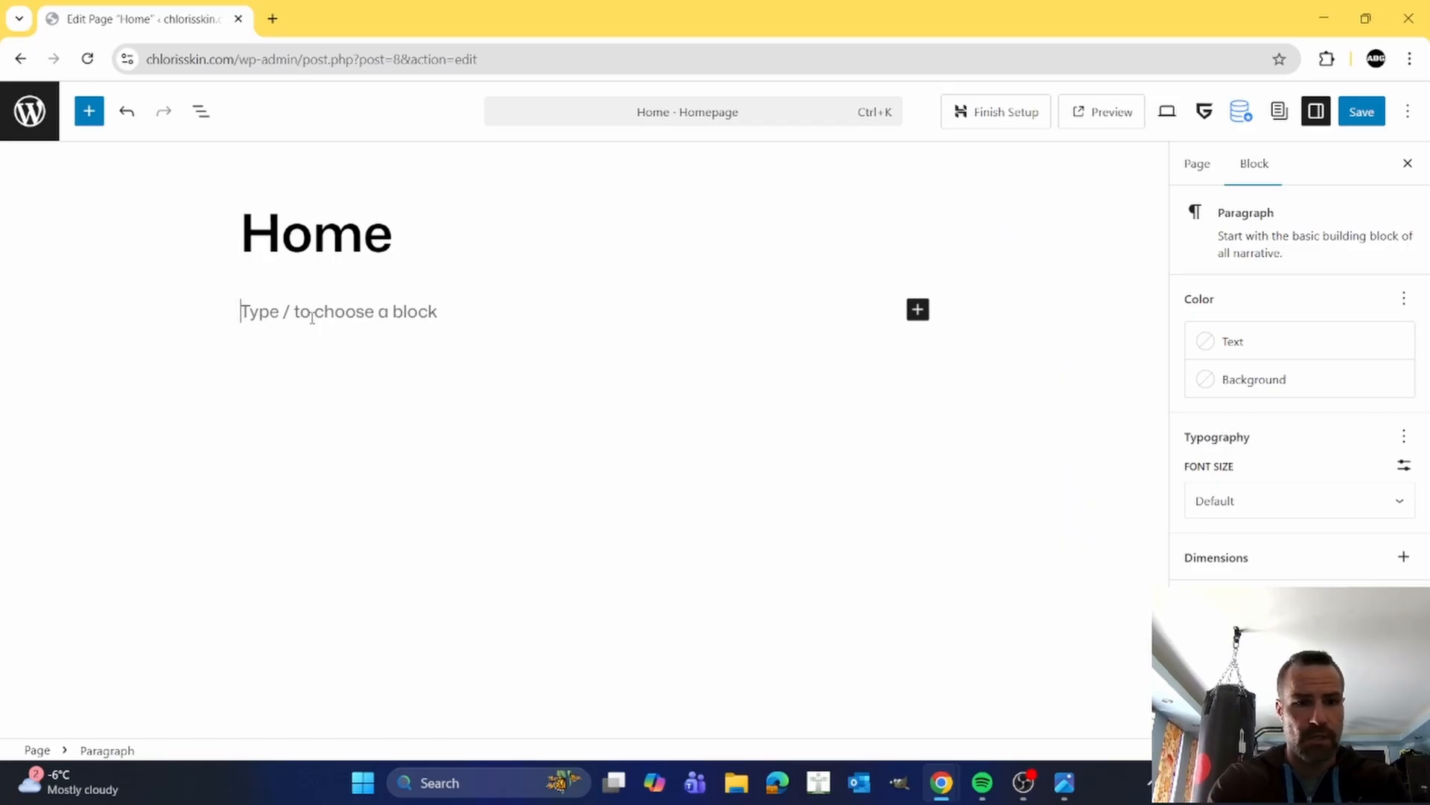
left_click(89, 111)
left_click(92, 167)
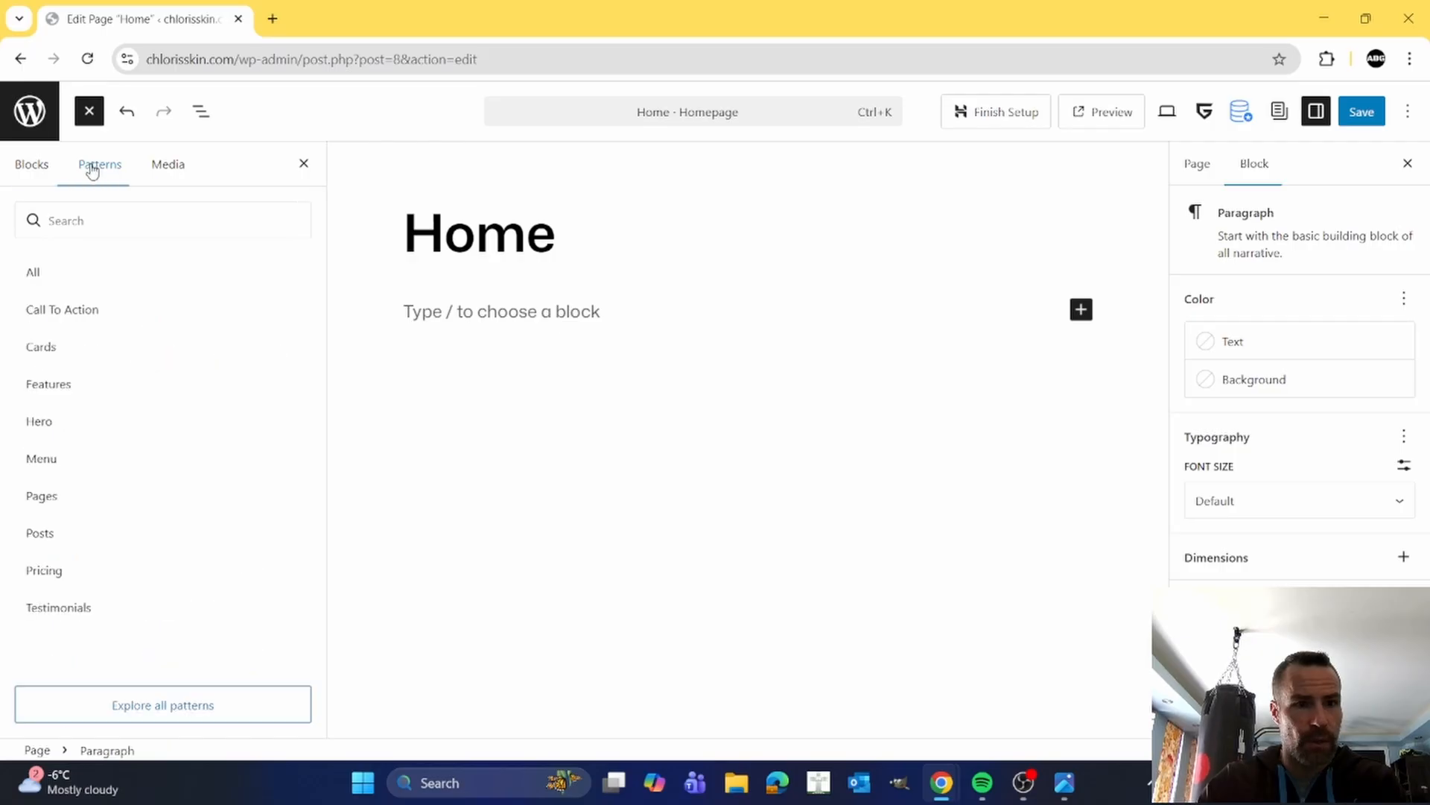
left_click(119, 423)
scroll(475, 469, "down", 4)
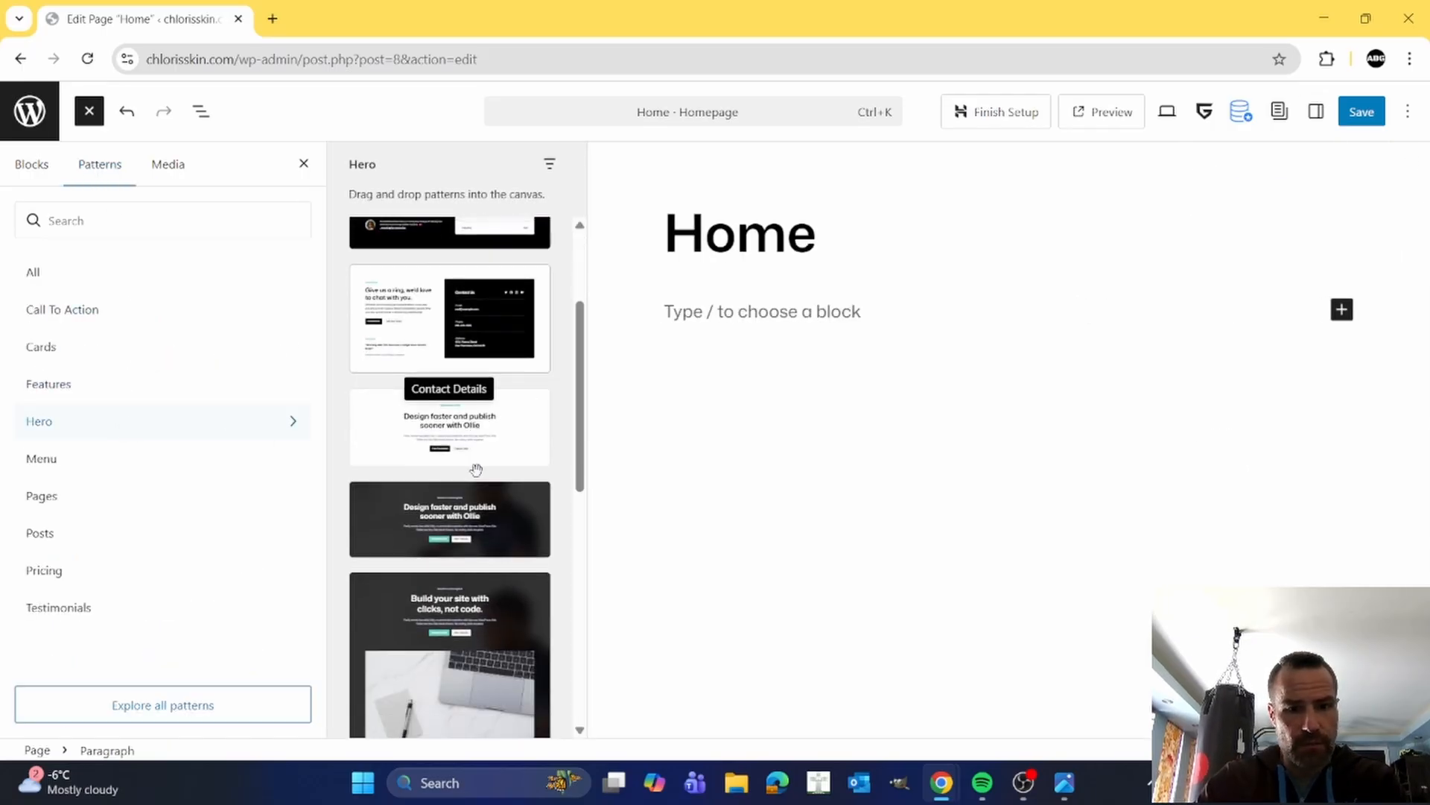
scroll(476, 469, "up", 1)
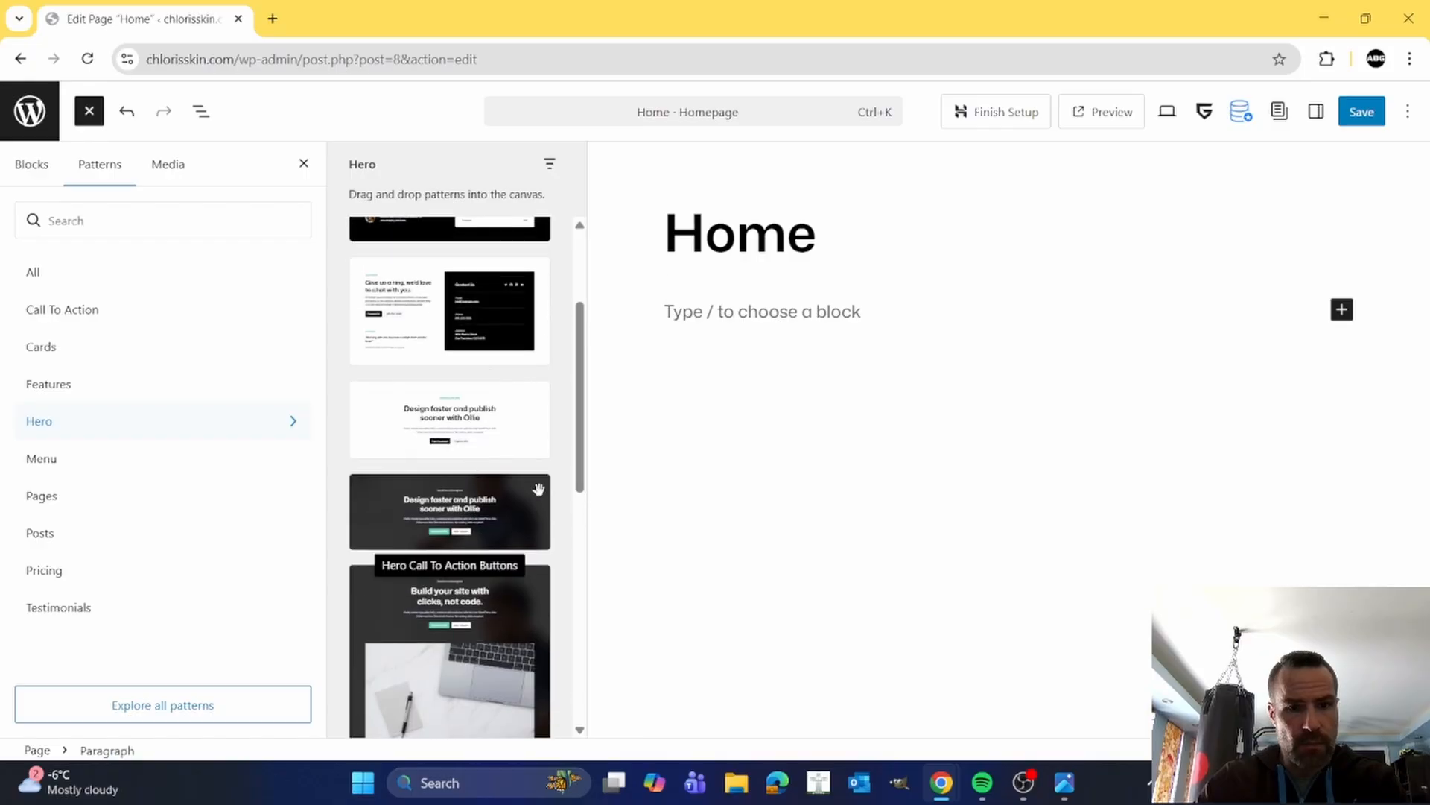
left_click(507, 426)
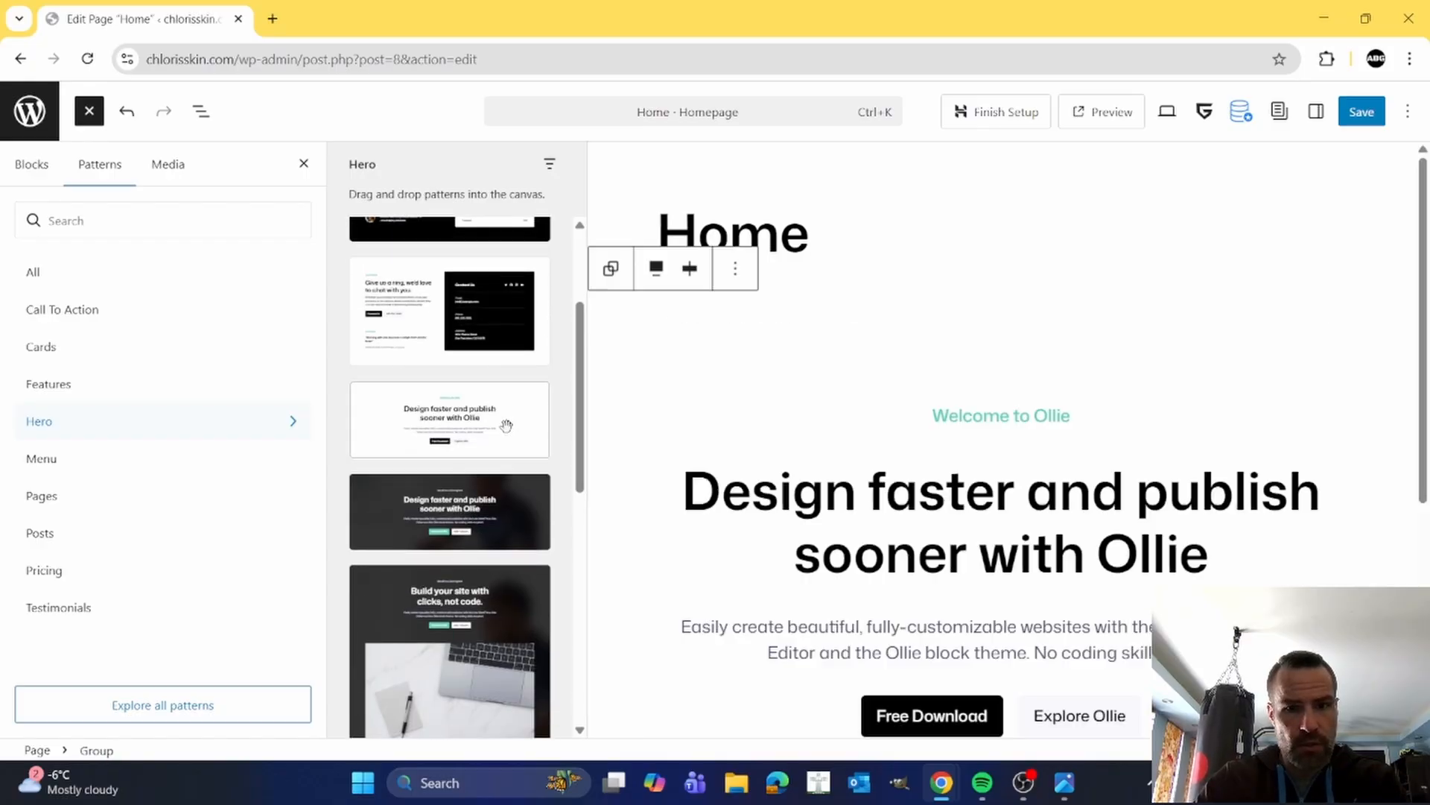
- Set the background color of the whole Hero group to the dark Brand Alt Accent theme color, #1F1A38
scroll(974, 355, "down", 2)
left_click(959, 319)
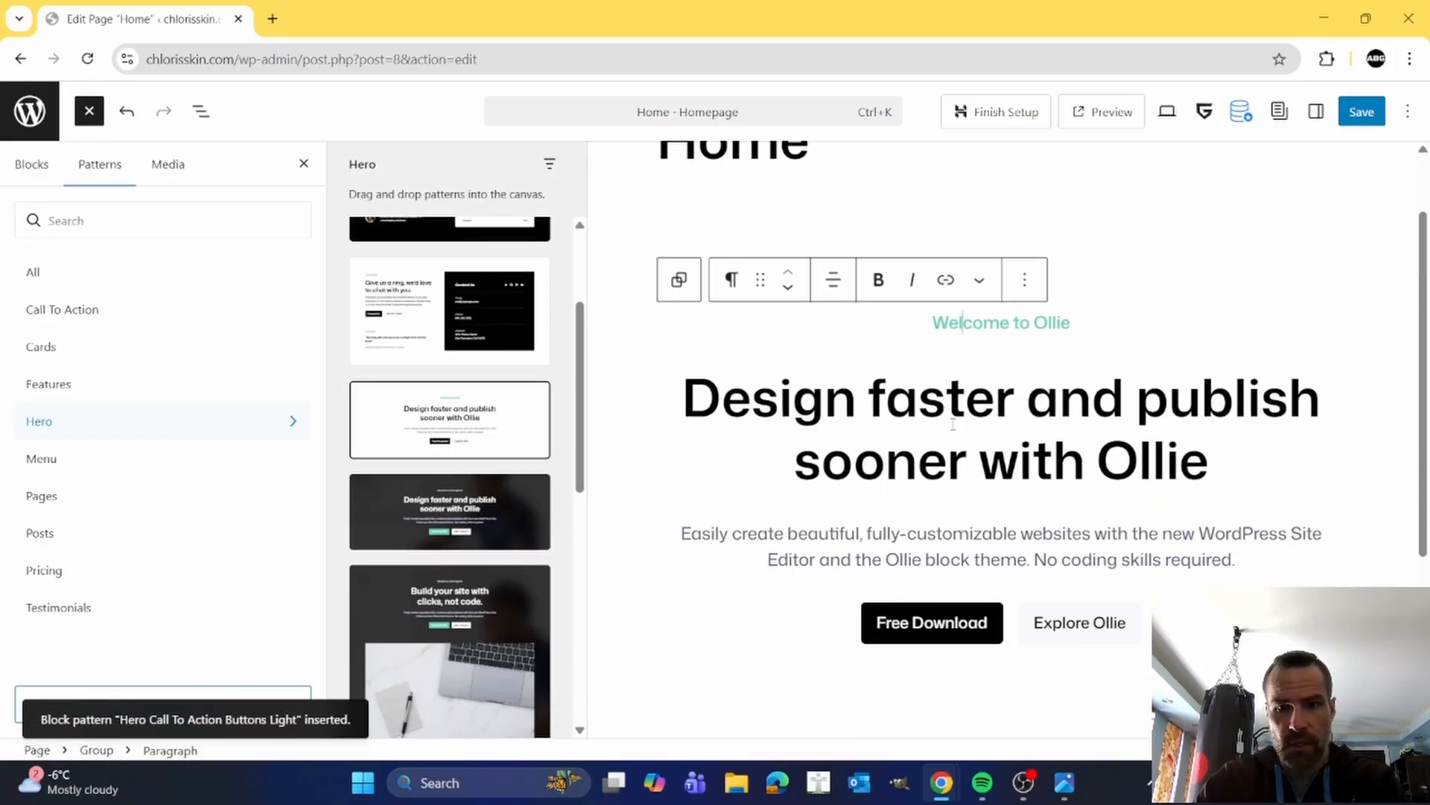
left_click(947, 458)
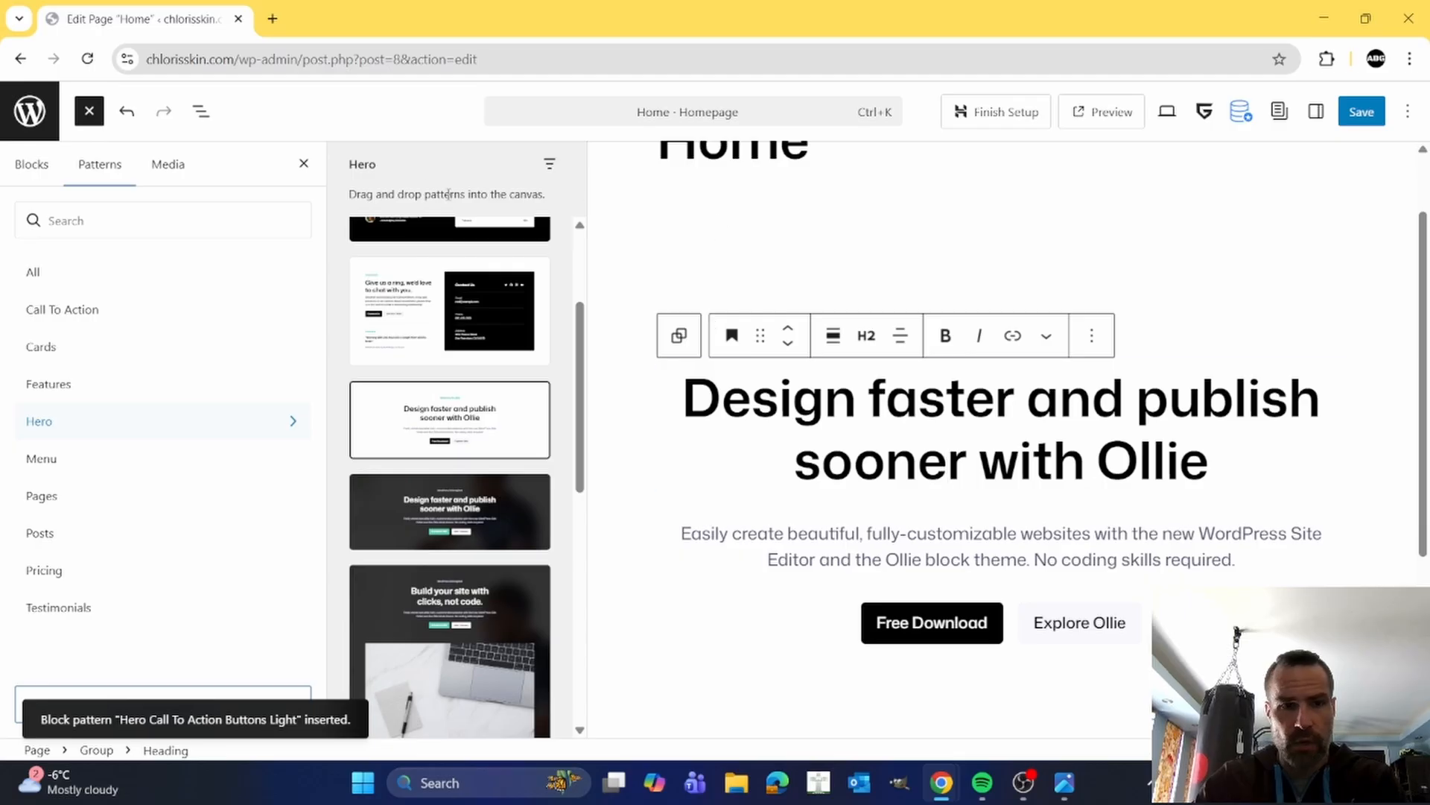
left_click(201, 112)
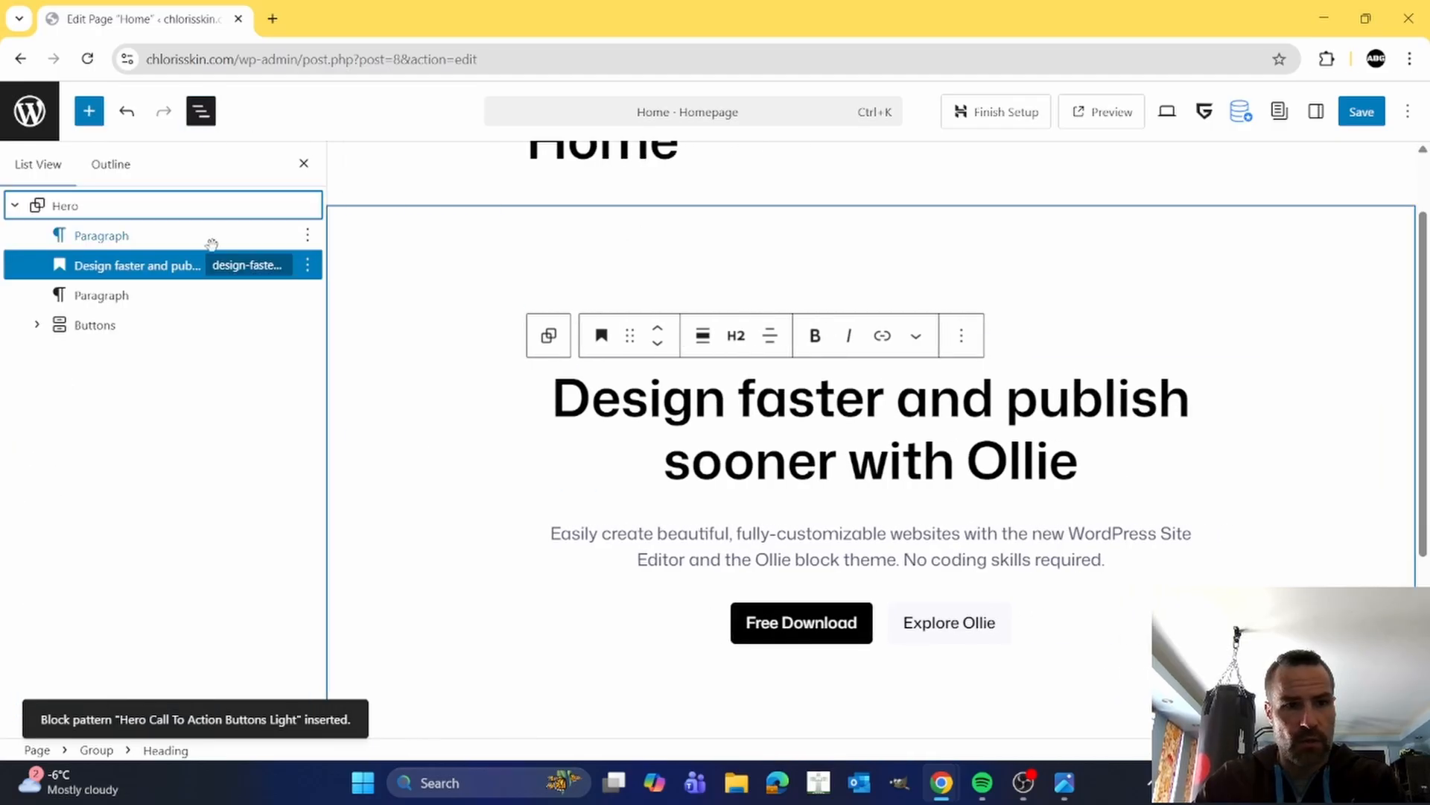
left_click(115, 208)
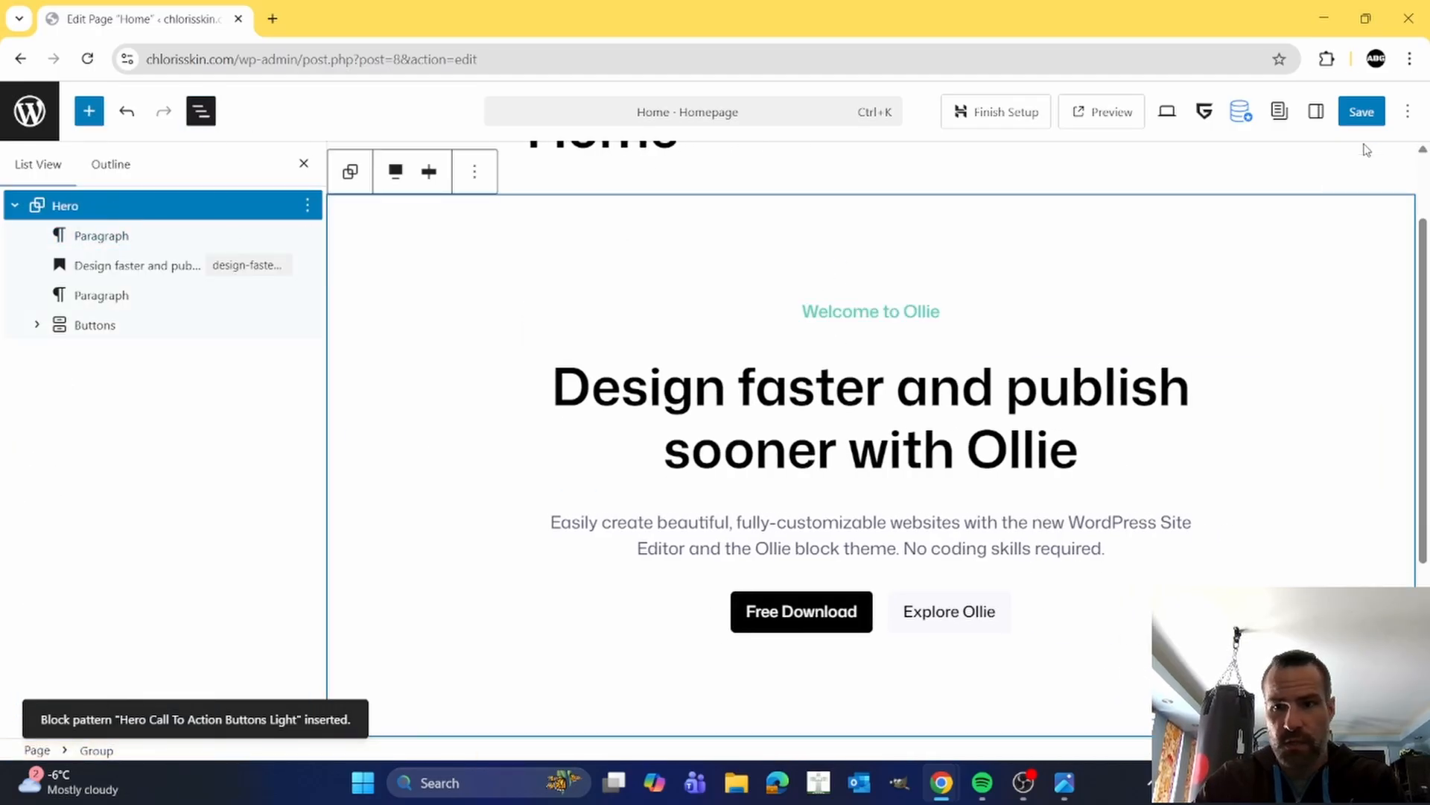
left_click(1316, 112)
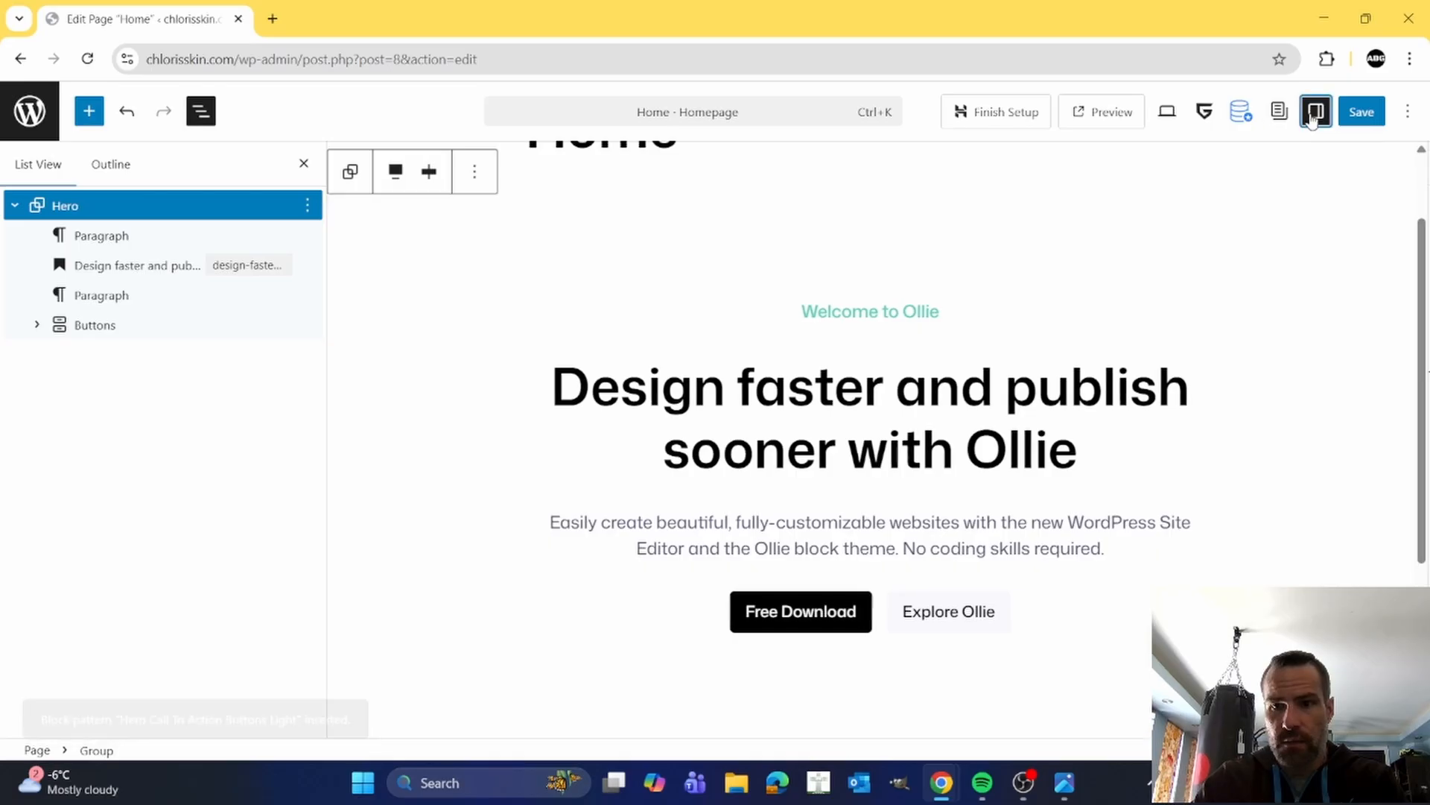
left_click(1350, 351)
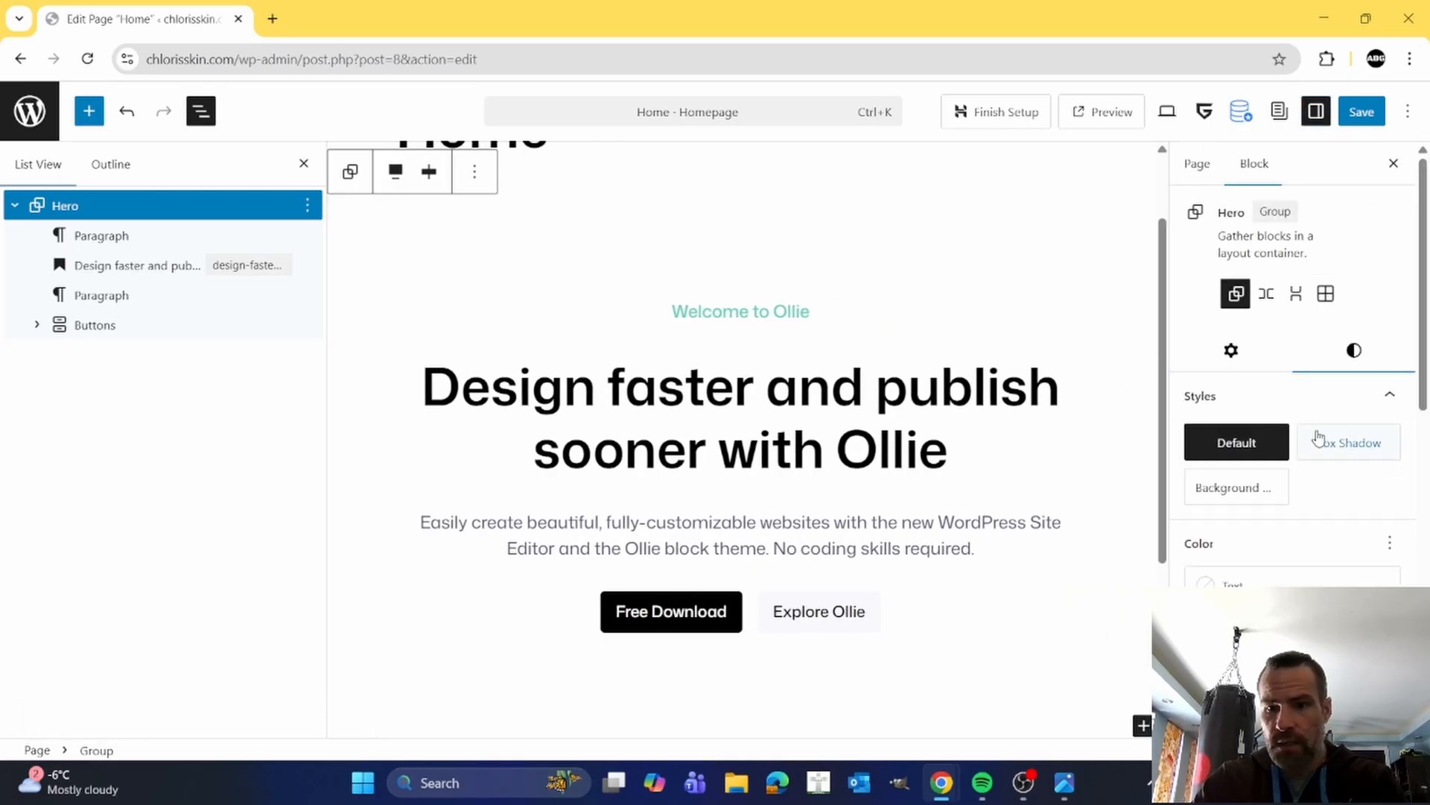
scroll(1304, 444, "down", 2)
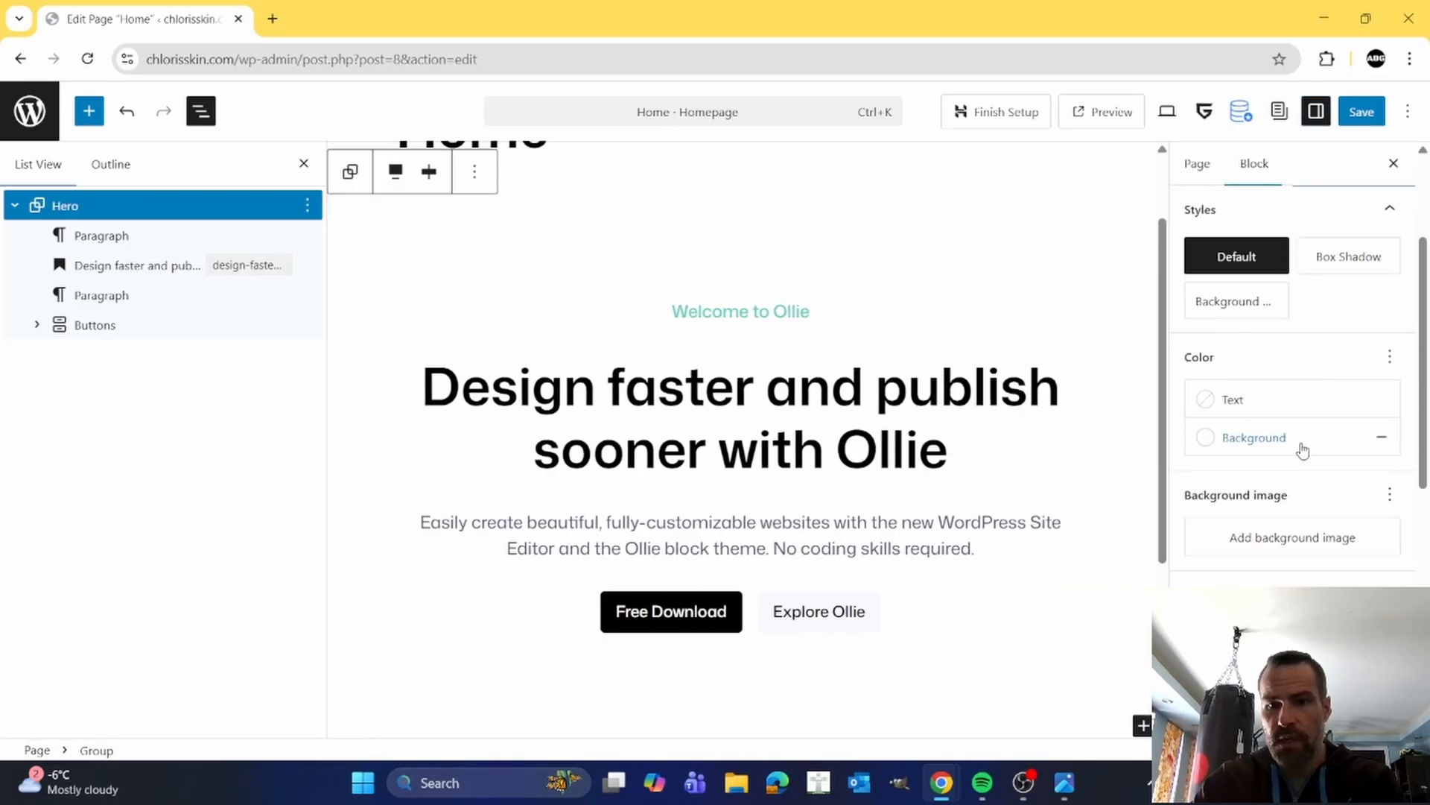
left_click(1207, 443)
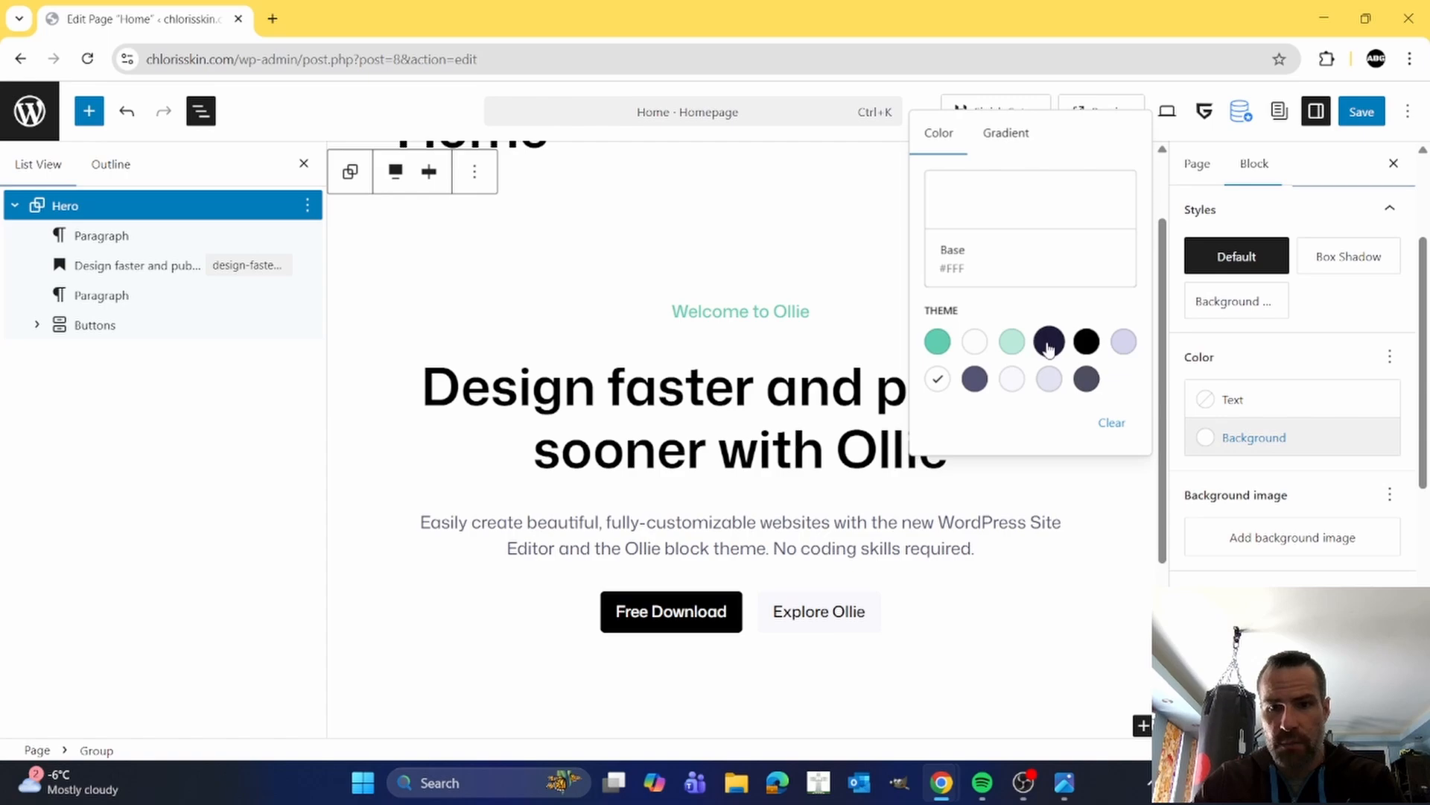
left_click(1049, 342)
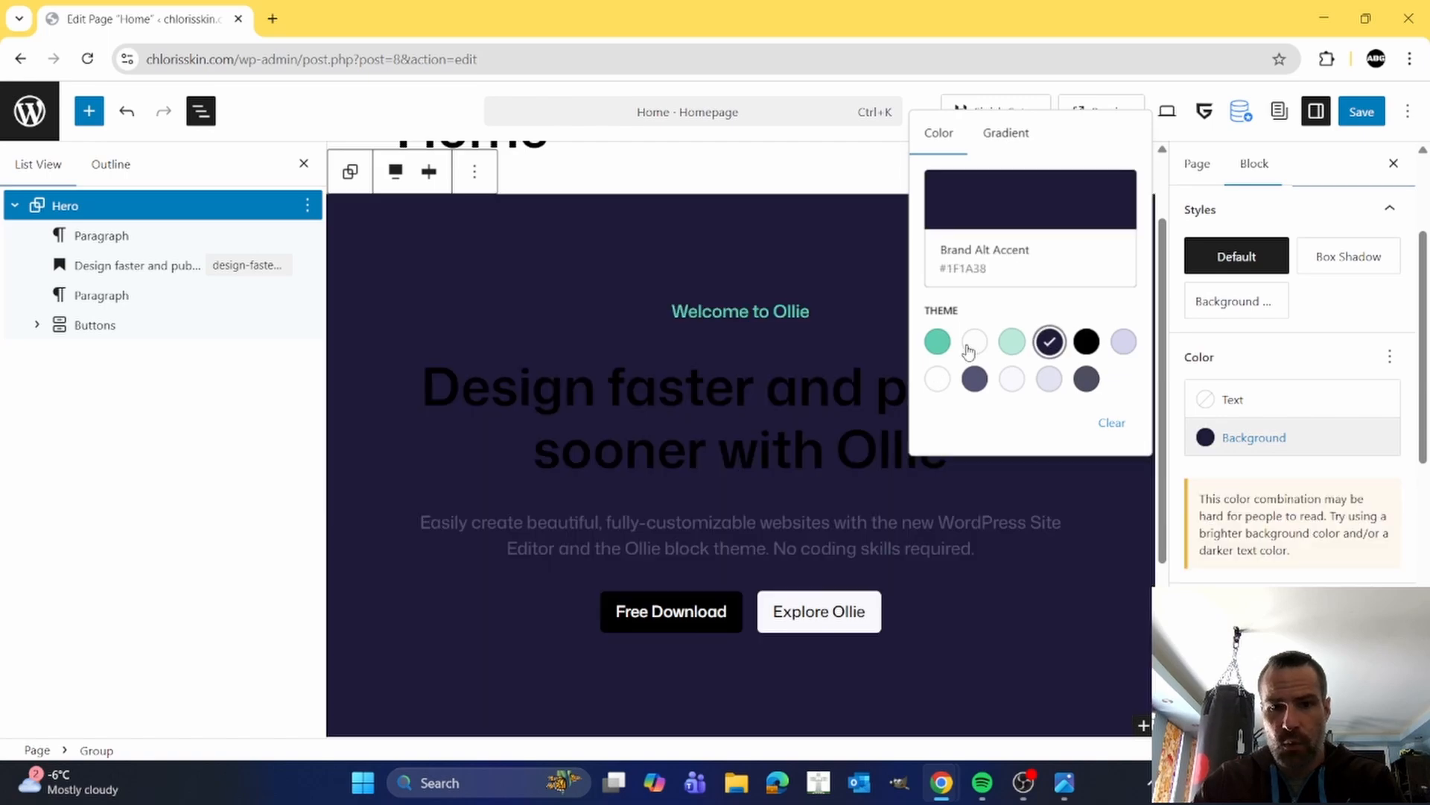
- Set the hero heading's text color to Brand Alt and the text color of the paragraph below it to Base (#FFF)
left_click(734, 396)
left_click(1251, 380)
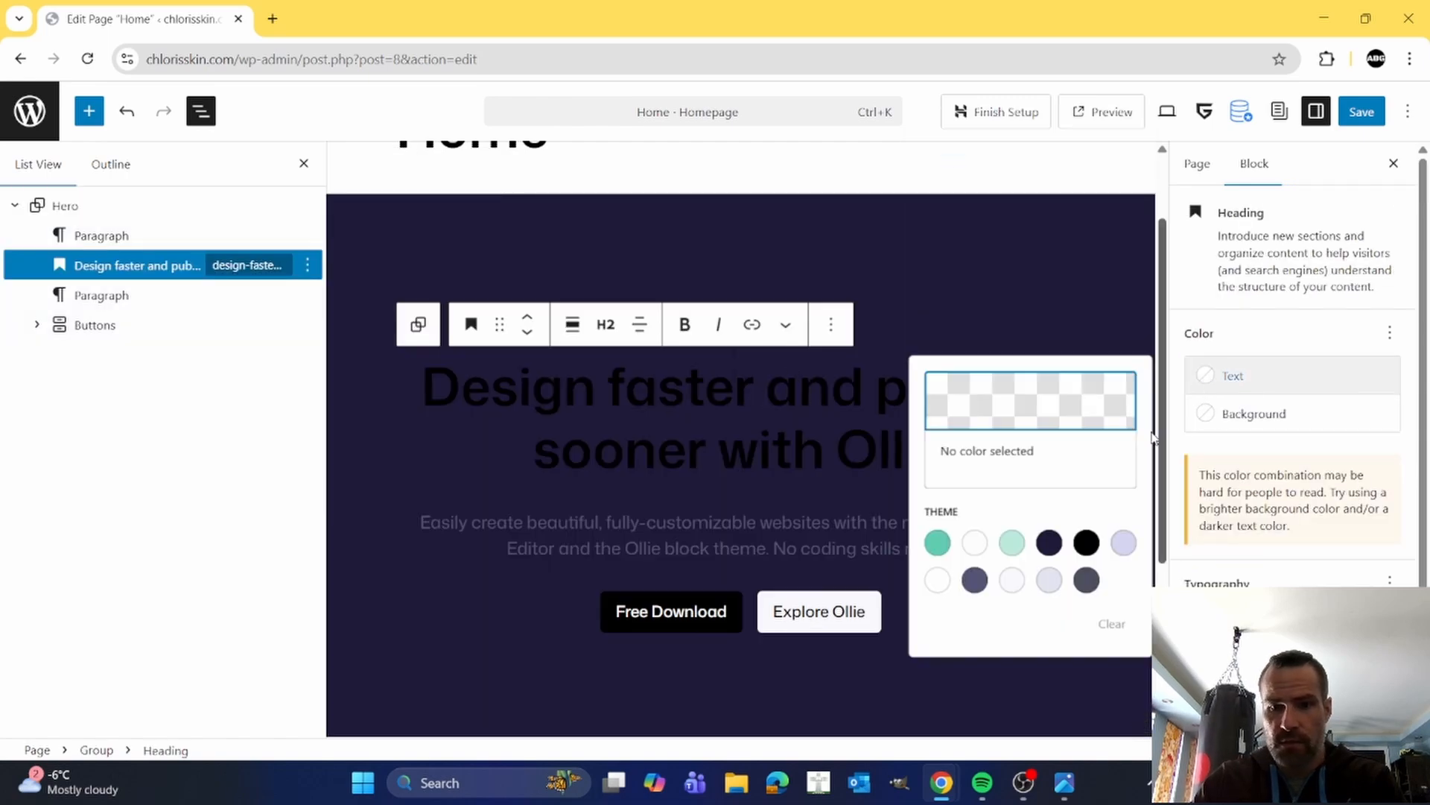
left_click(1013, 543)
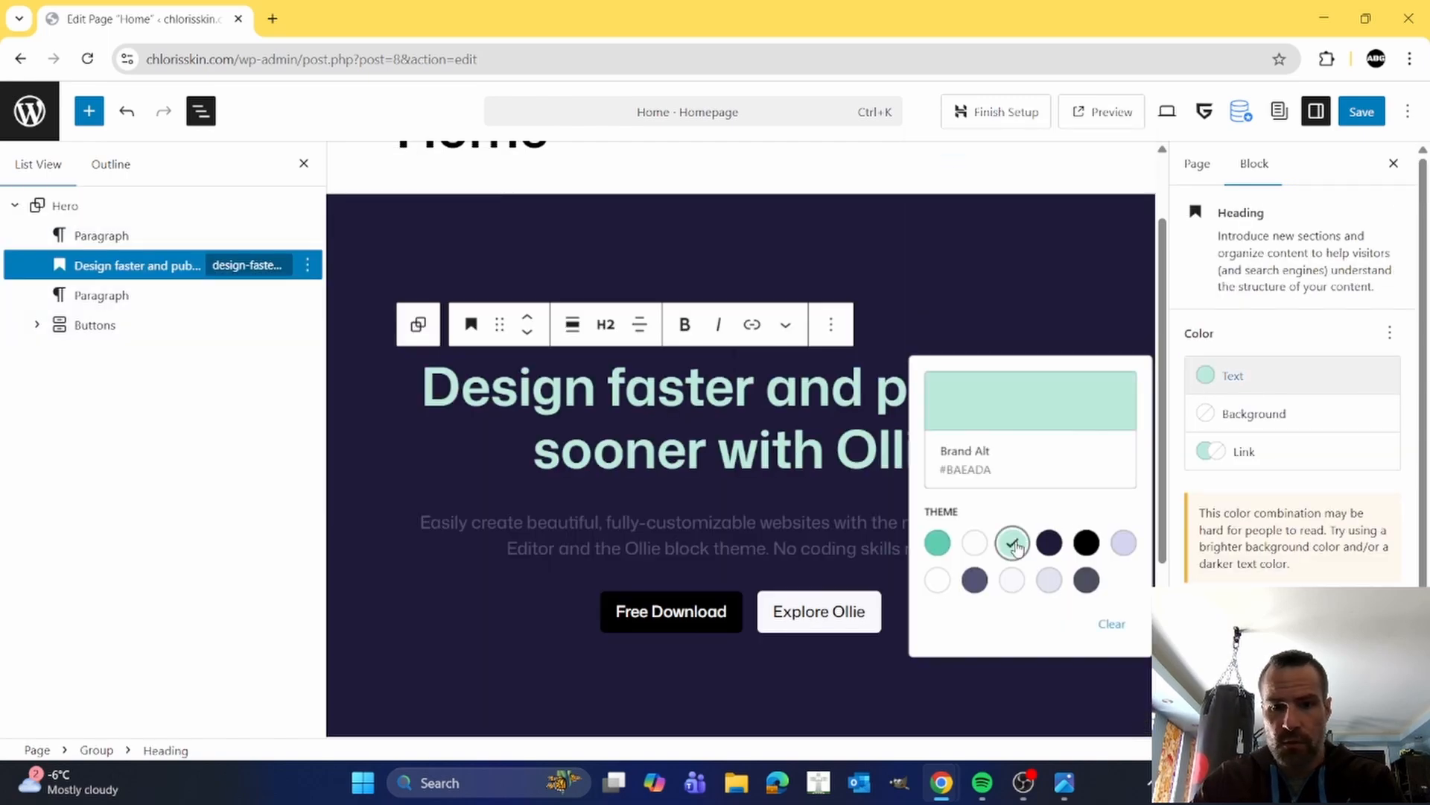
left_click(798, 533)
left_click(1213, 342)
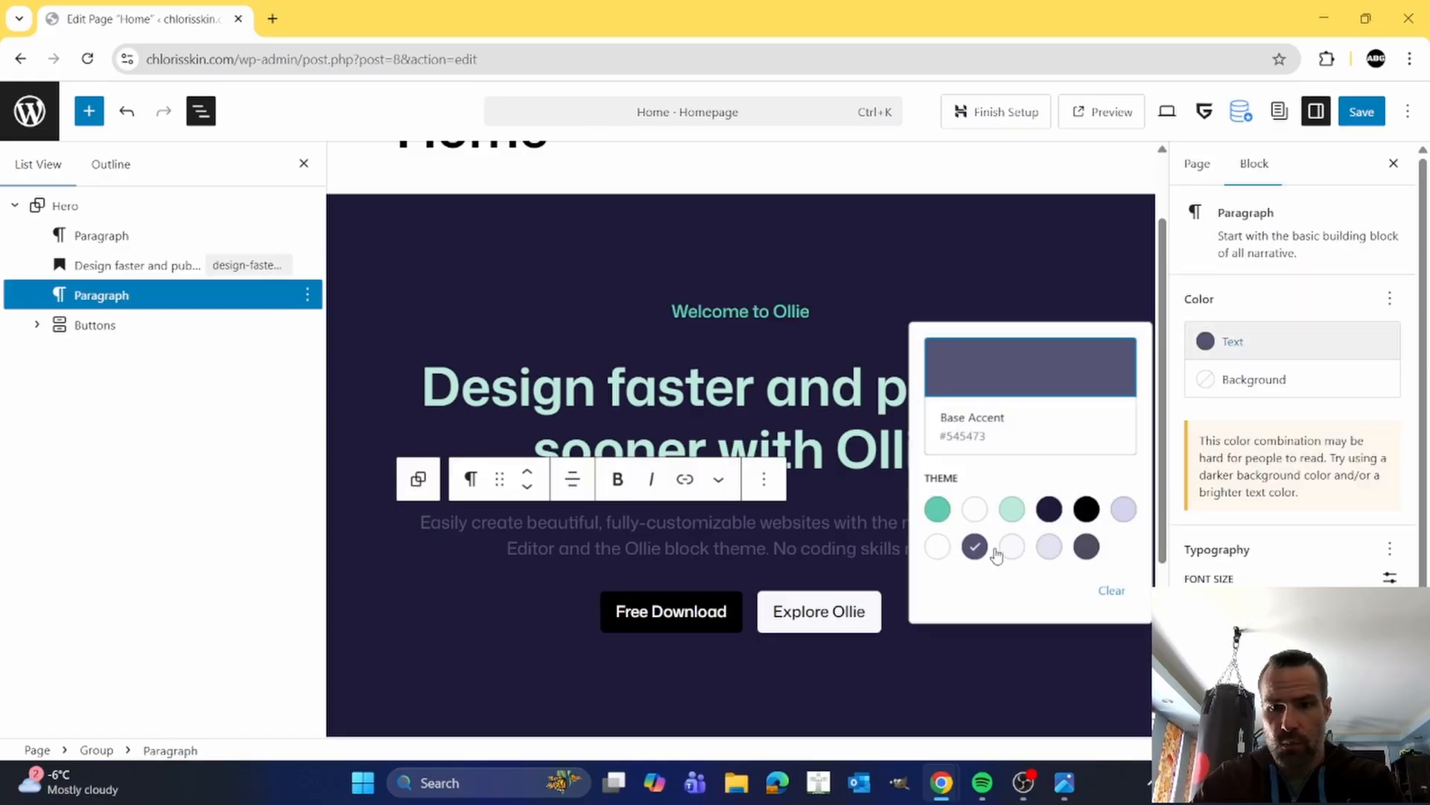
left_click(937, 549)
left_click(593, 548)
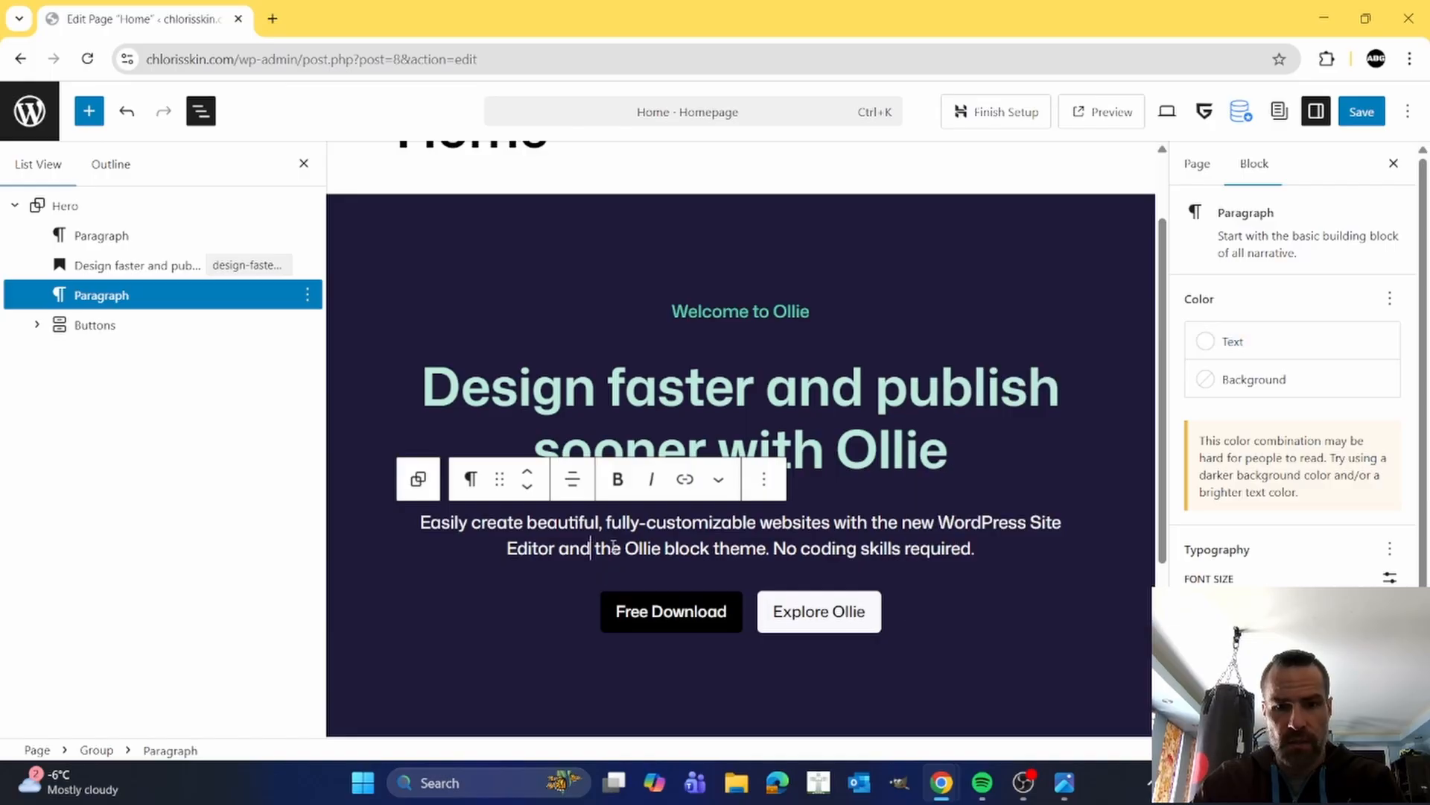
- Delete the Explore Ollie button from the hero and change the remaining button's label to CTA
left_click(78, 325)
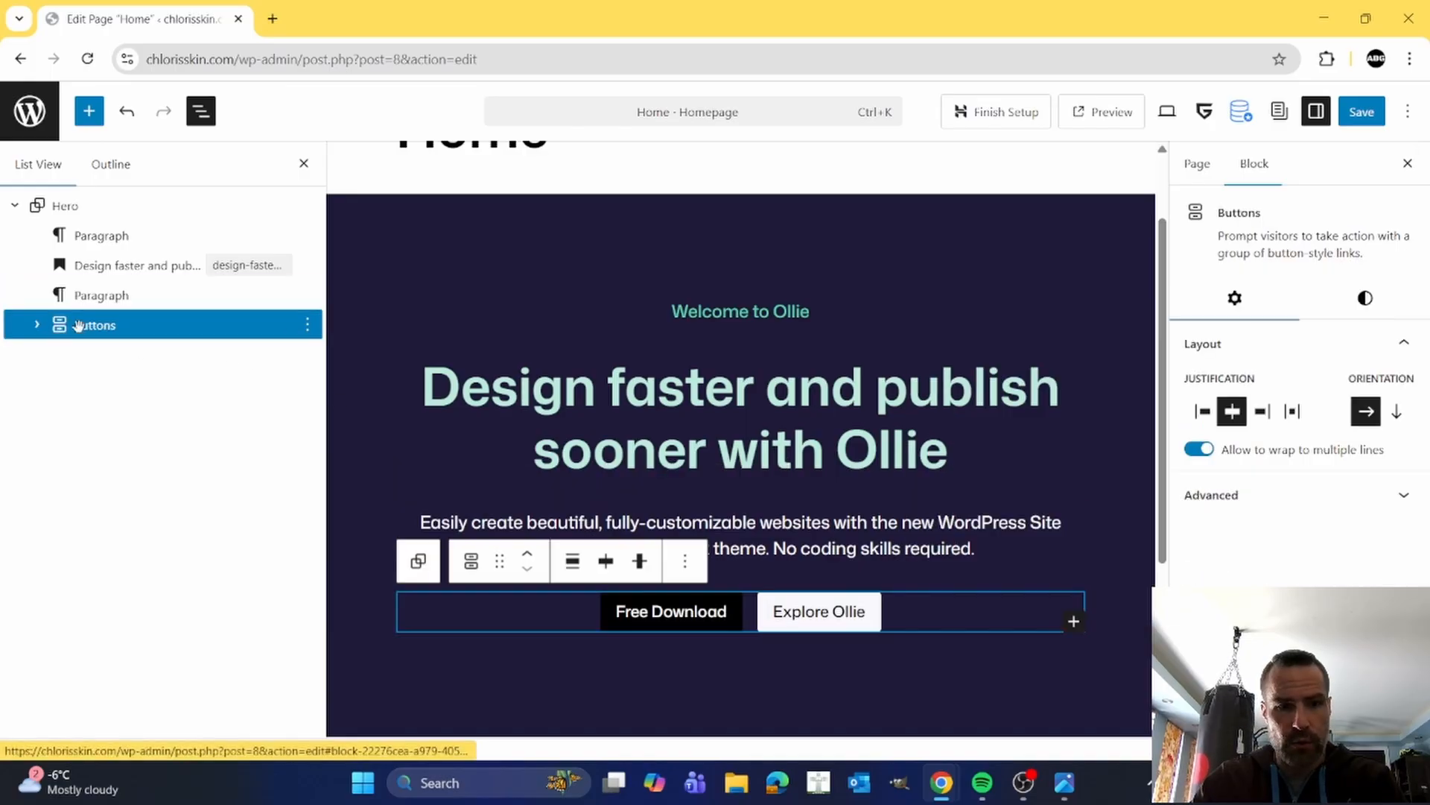
left_click(31, 329)
left_click(128, 385)
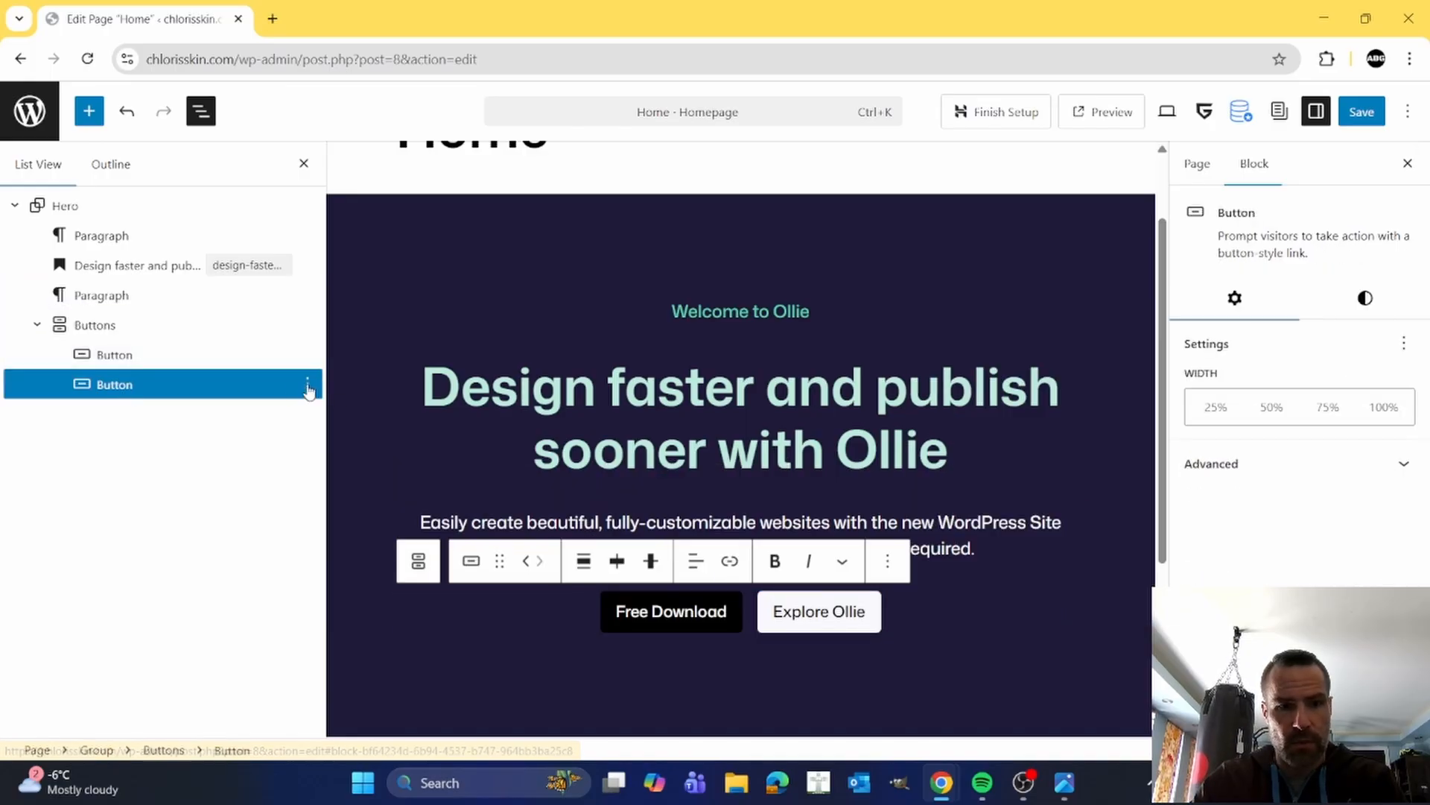
left_click(308, 385)
scroll(398, 710, "down", 3)
left_click(328, 728)
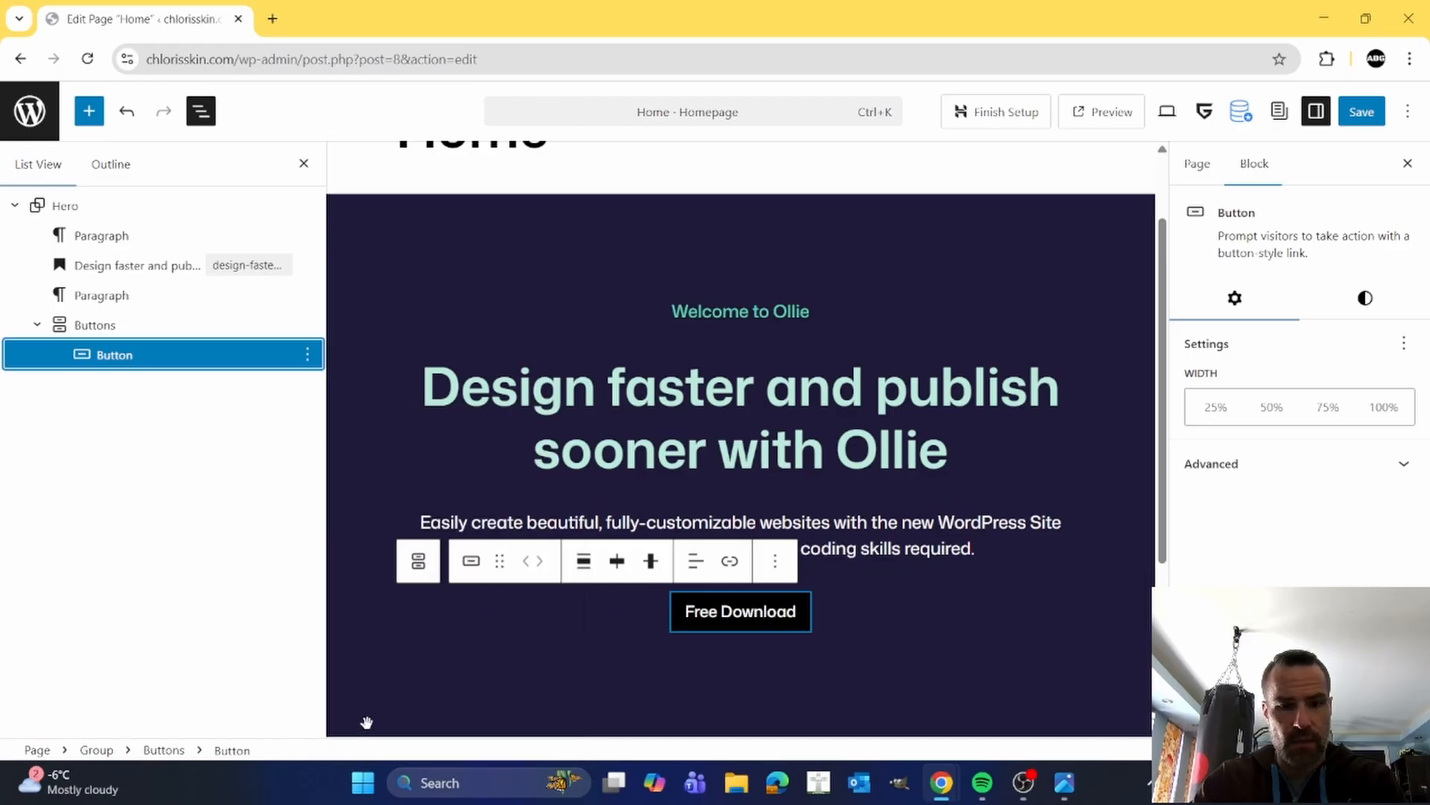
left_click_drag(801, 611, 695, 611)
type("CTA")
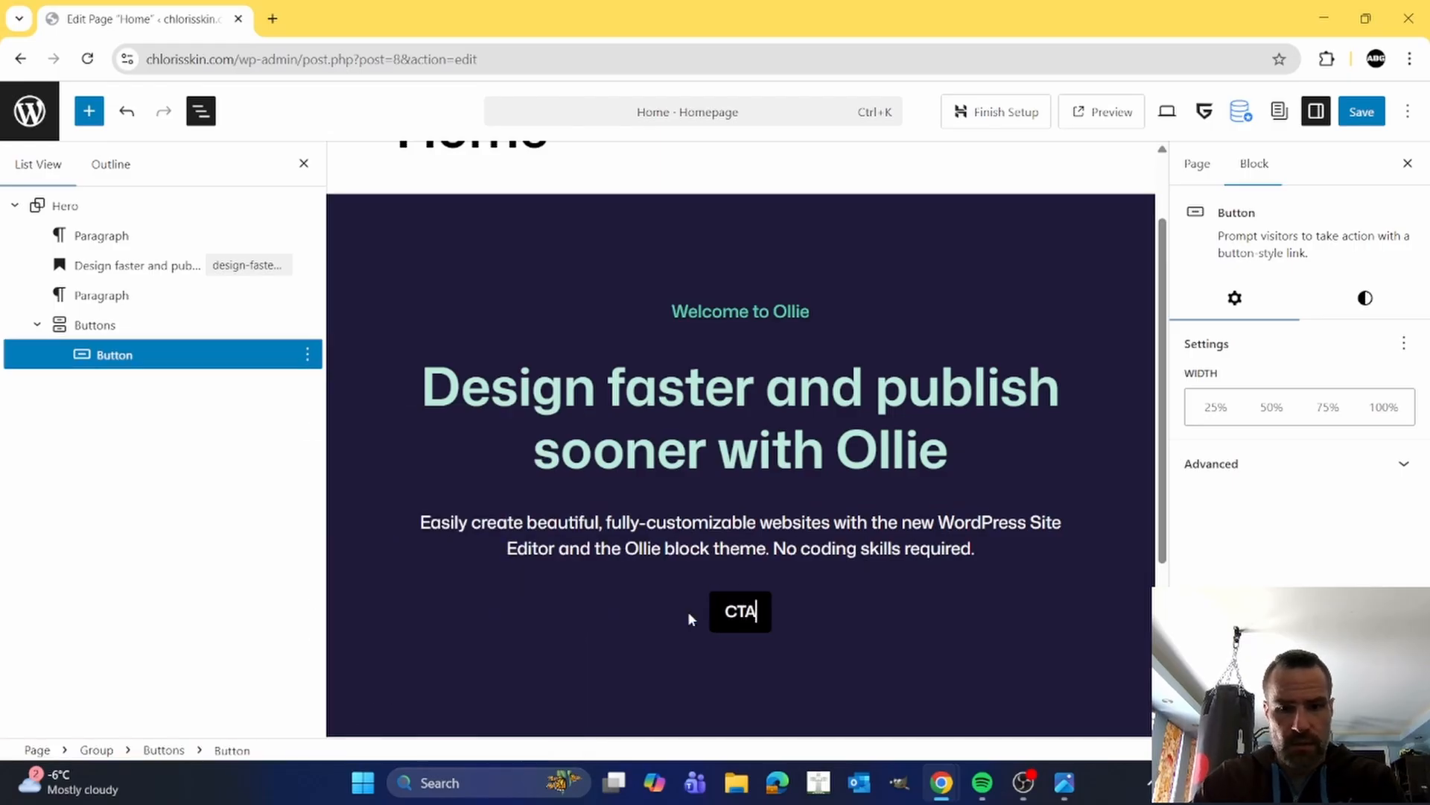
- Replace the hero heading text with "Hook/Headline"
left_click(683, 406)
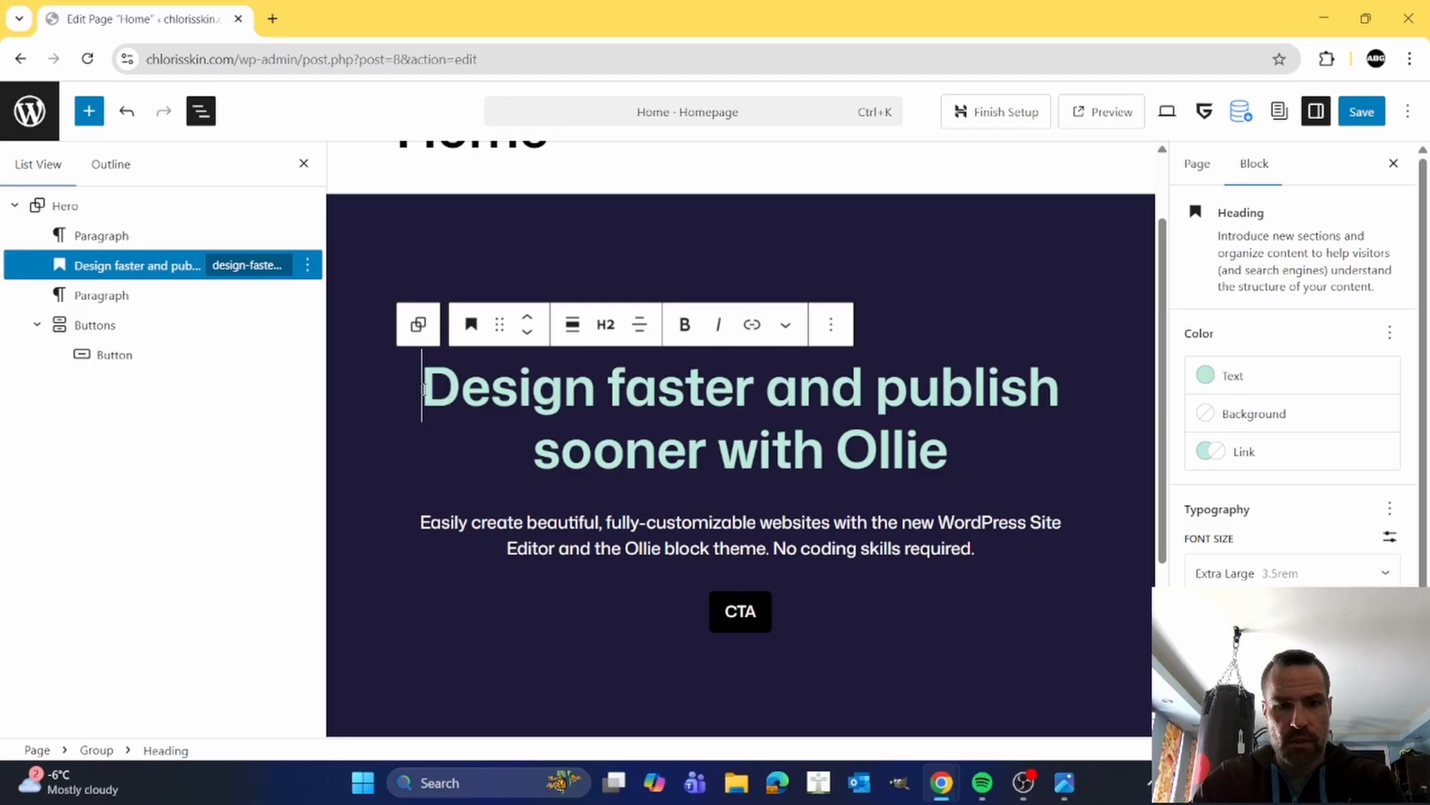
left_click_drag(423, 388, 949, 441)
type("H")
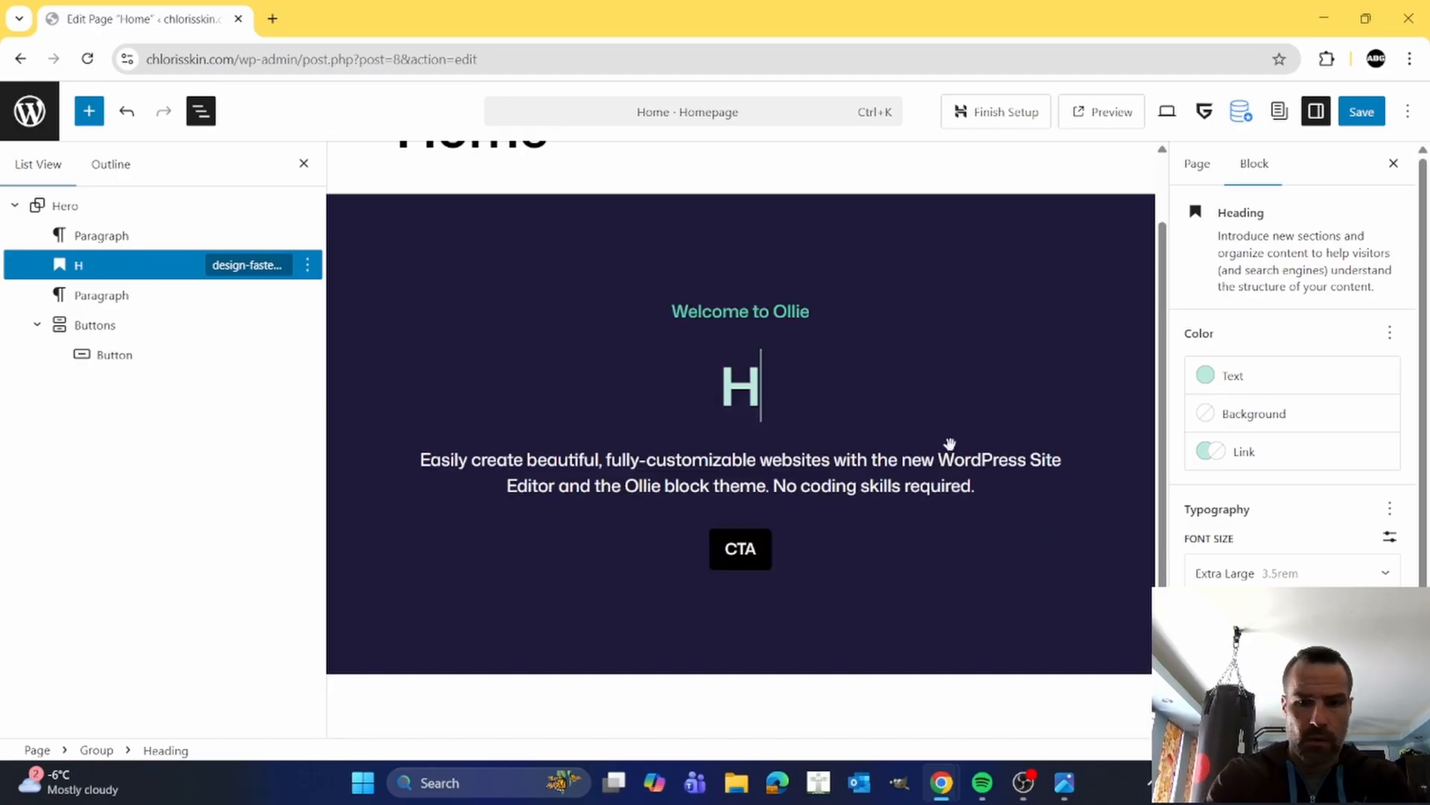
type("ook/Headline")
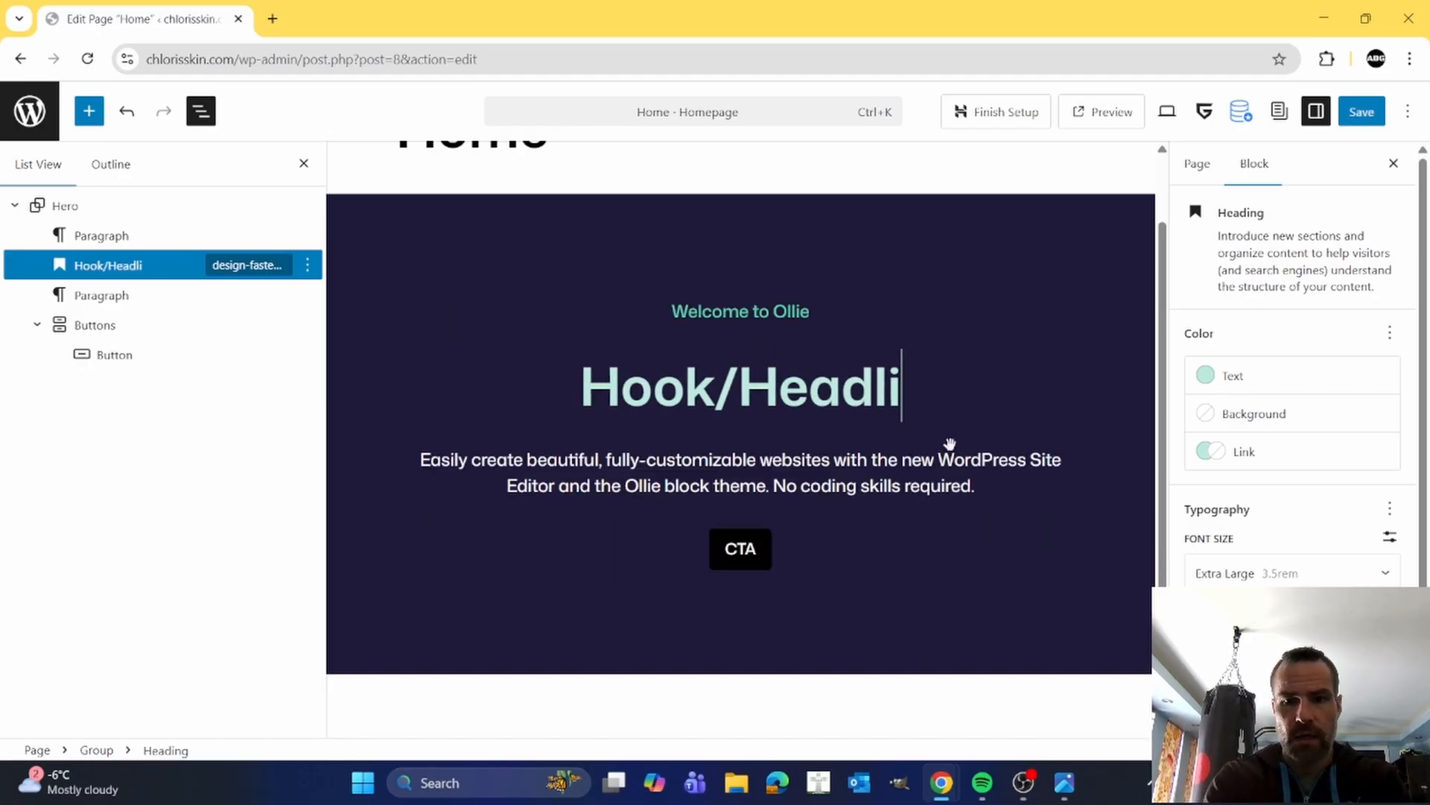
left_click(523, 432)
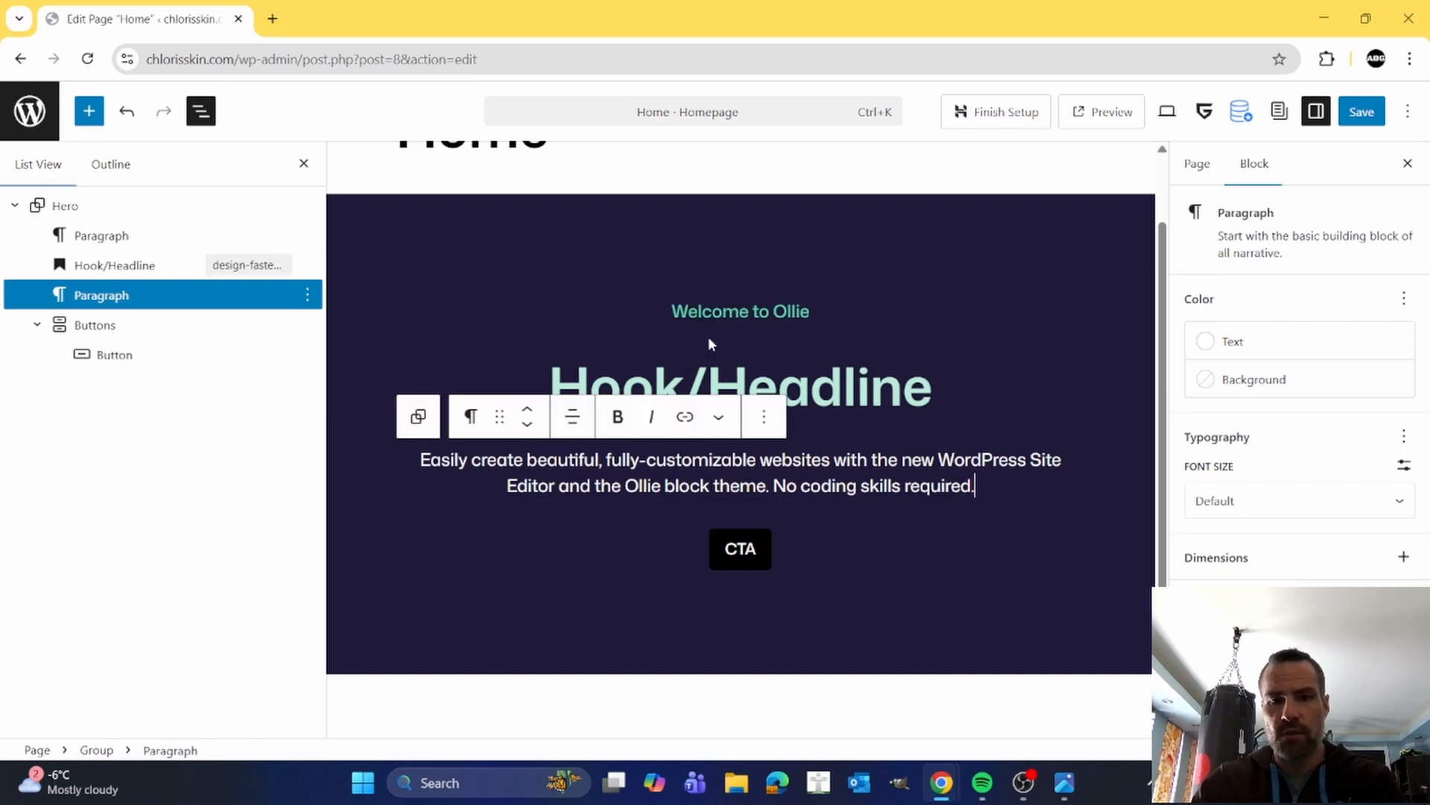
- Add a center-aligned Image Advanced block directly after the "Welcome to Ollie" paragraph in the hero
left_click(733, 312)
left_click(764, 272)
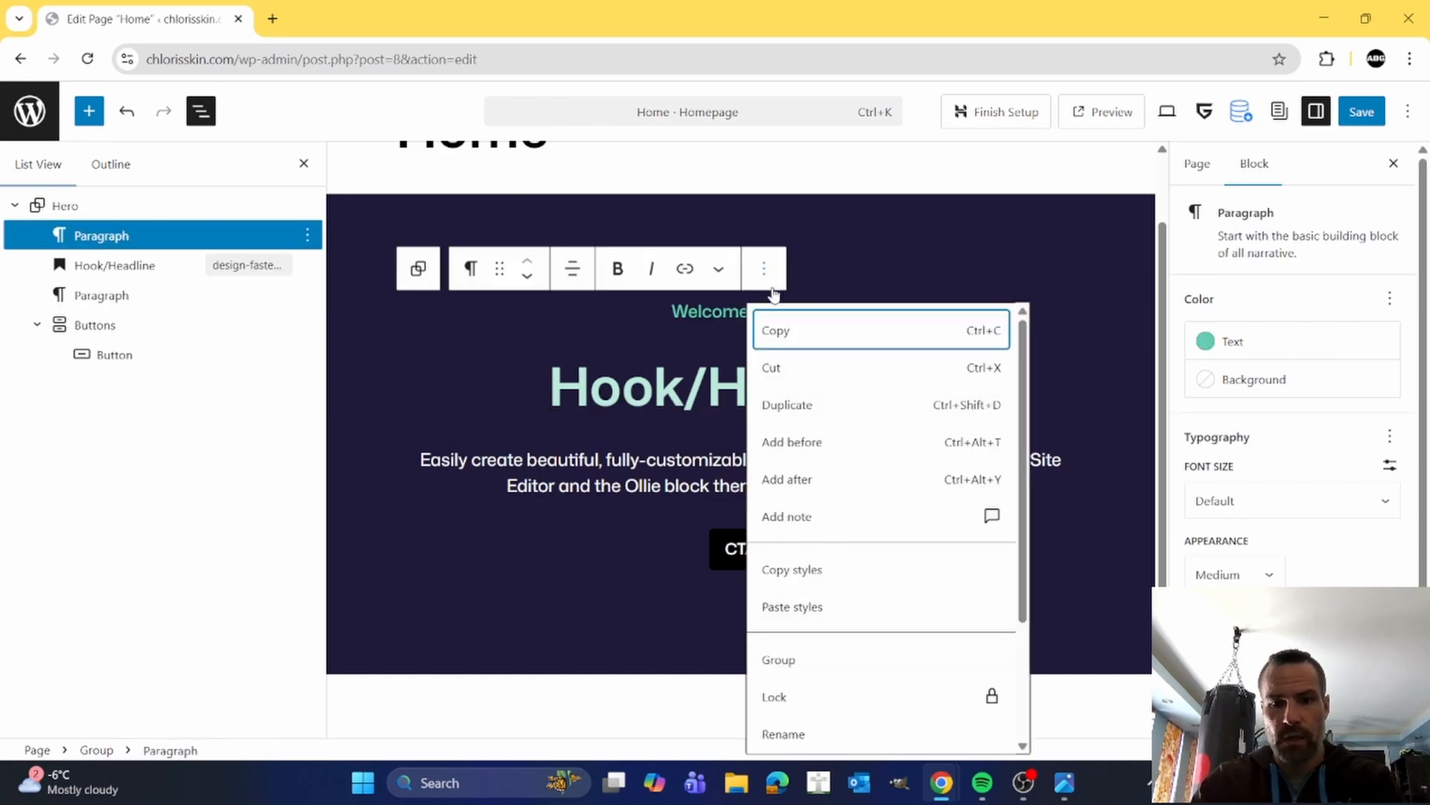
left_click(801, 477)
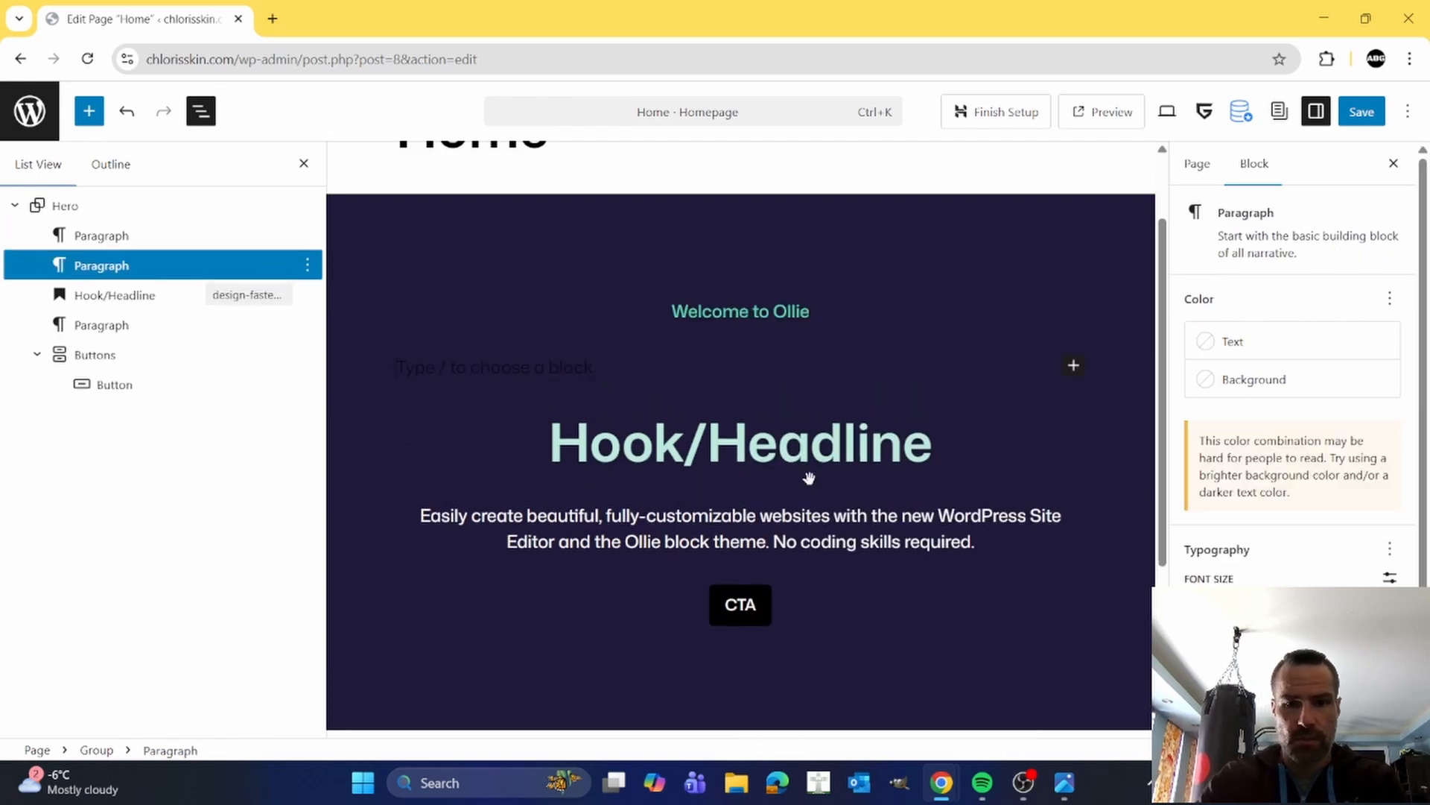
type("/im")
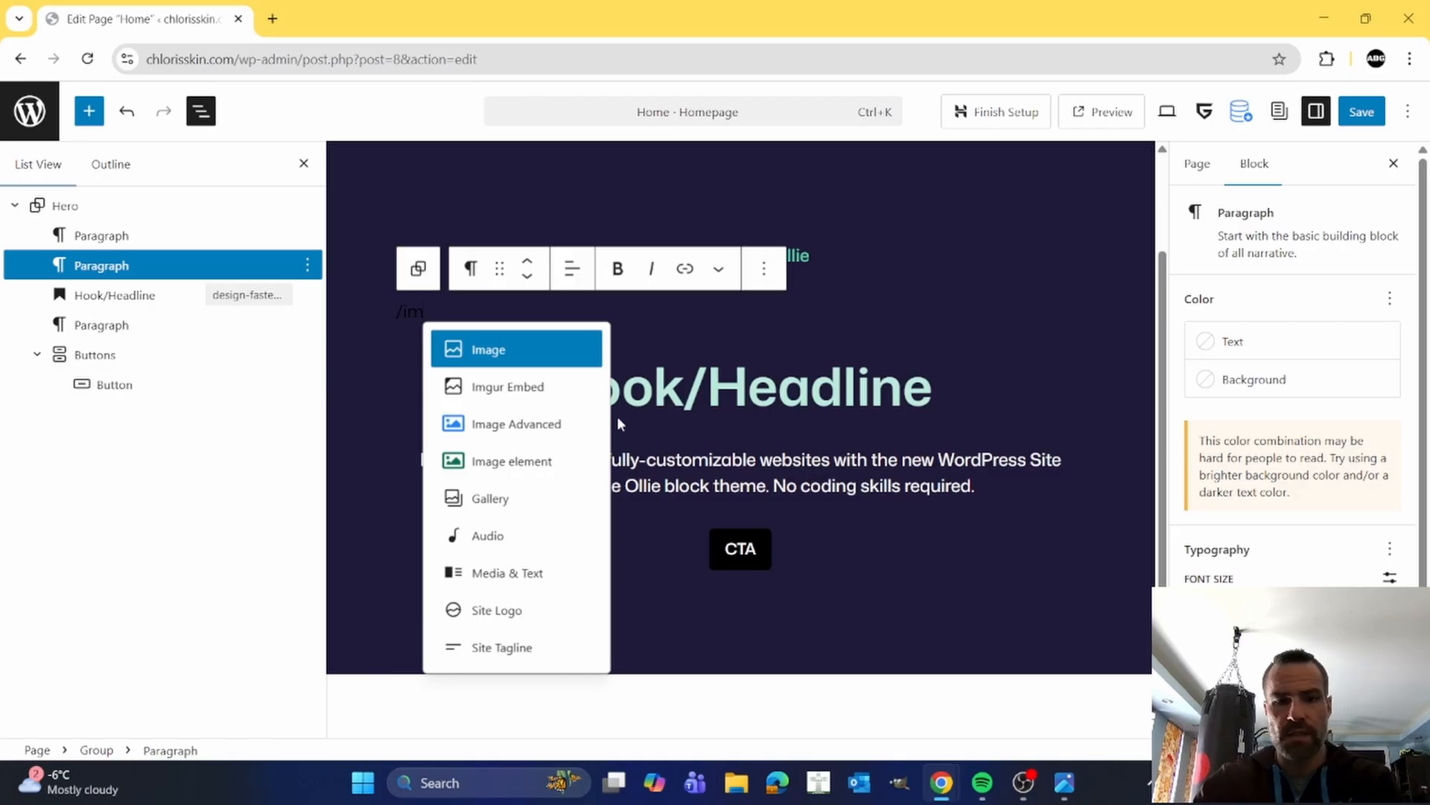
left_click(498, 424)
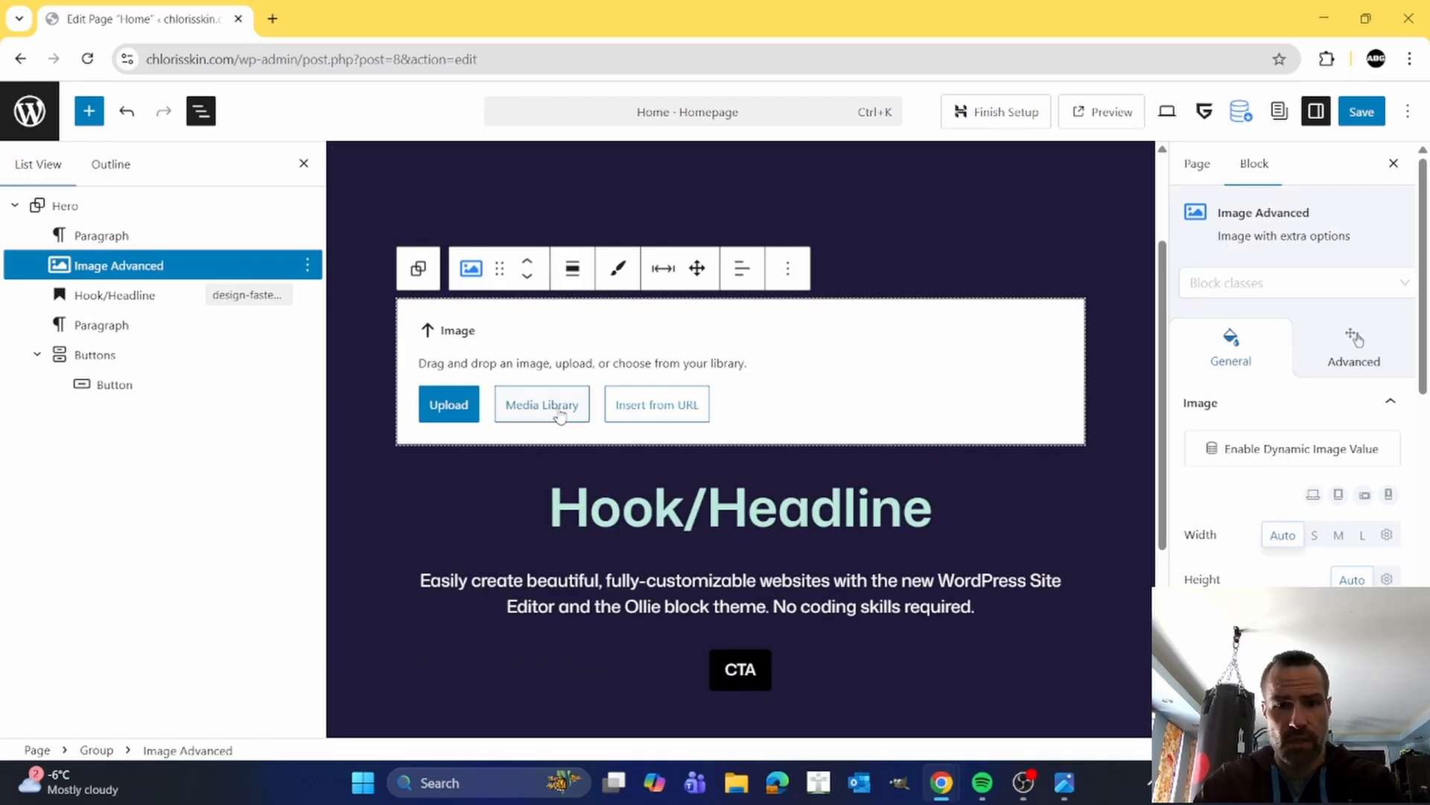
left_click(742, 268)
left_click(779, 365)
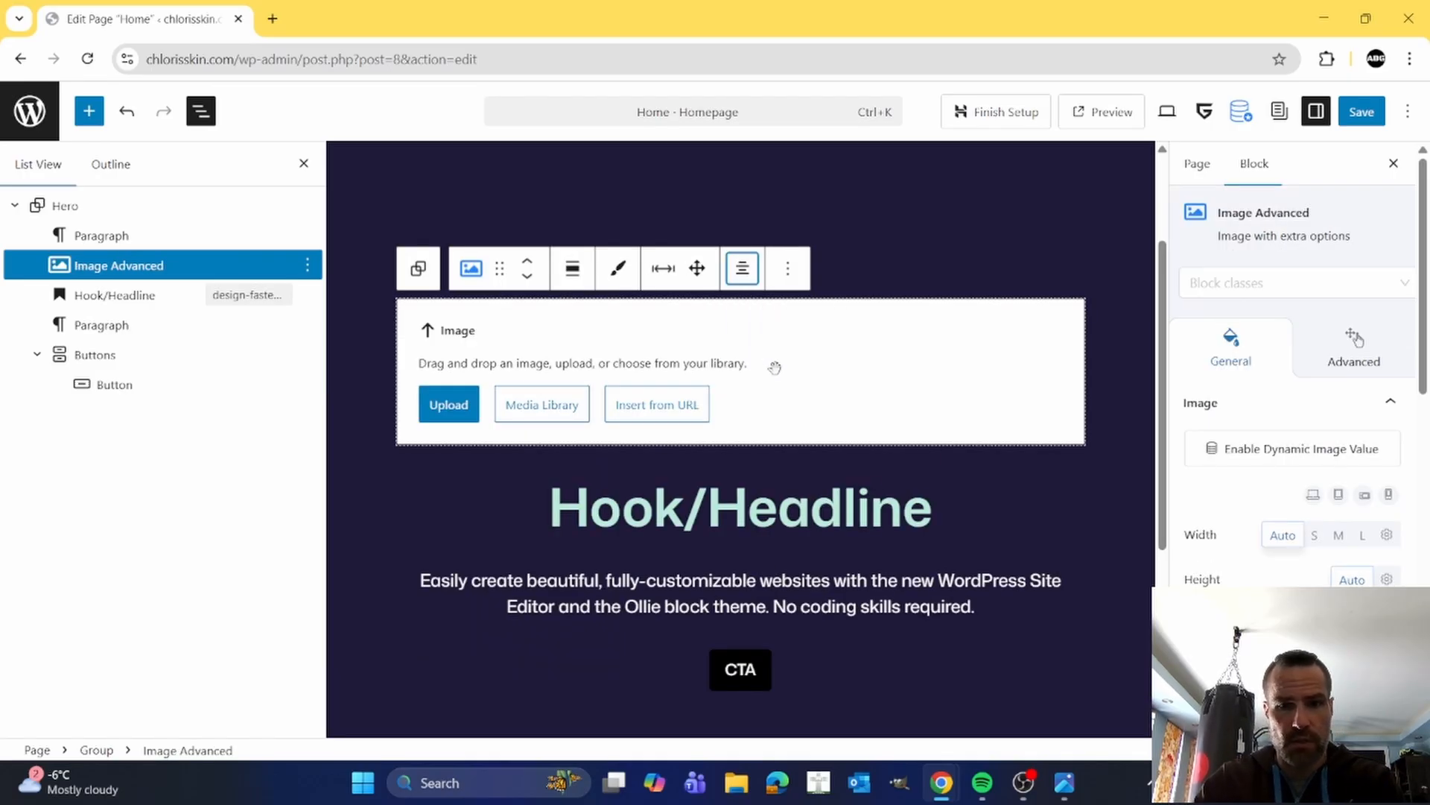
- Fill the hero image block with the Chloris logo with light green lettering from the media library and set its image size to medium
left_click(564, 407)
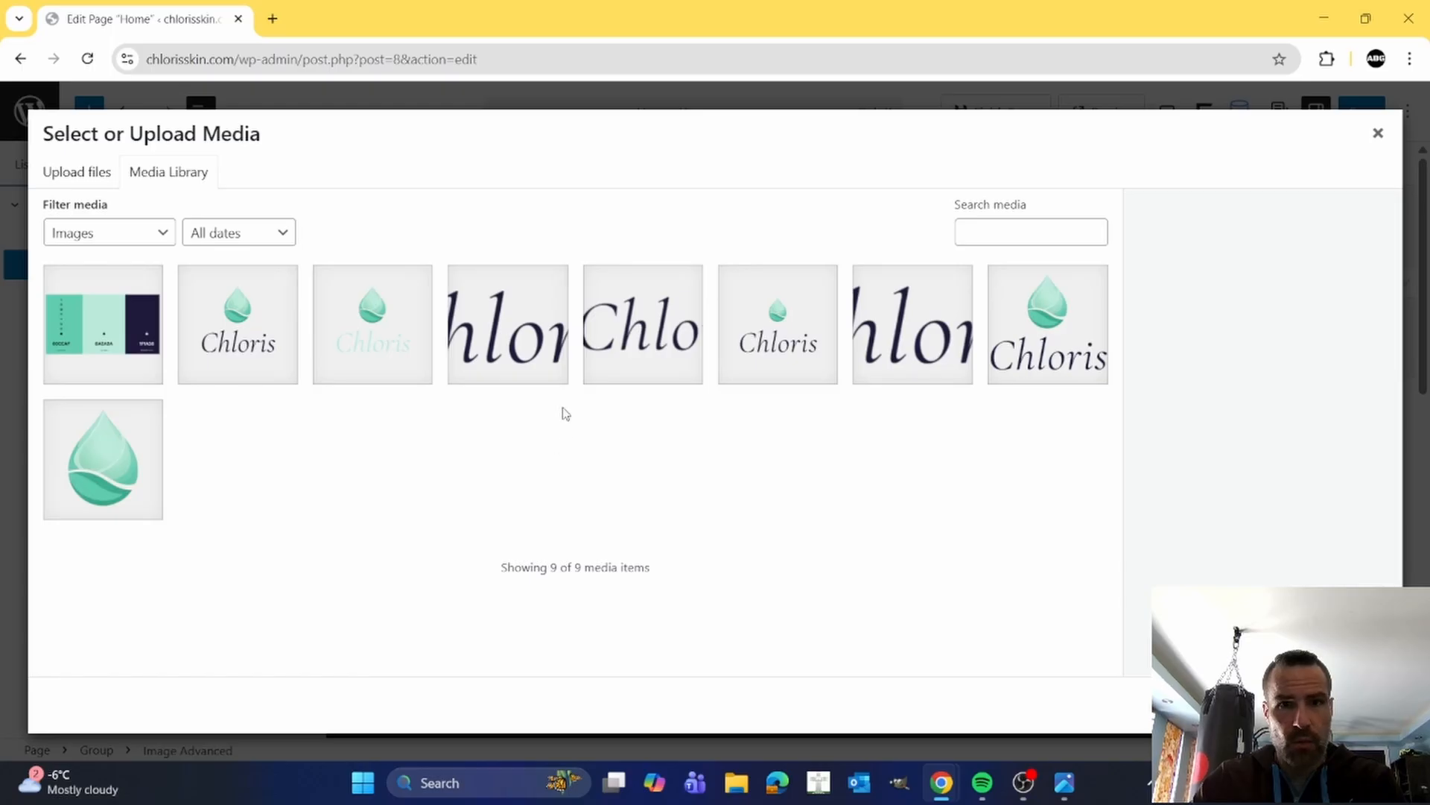
left_click(377, 343)
left_click(1359, 704)
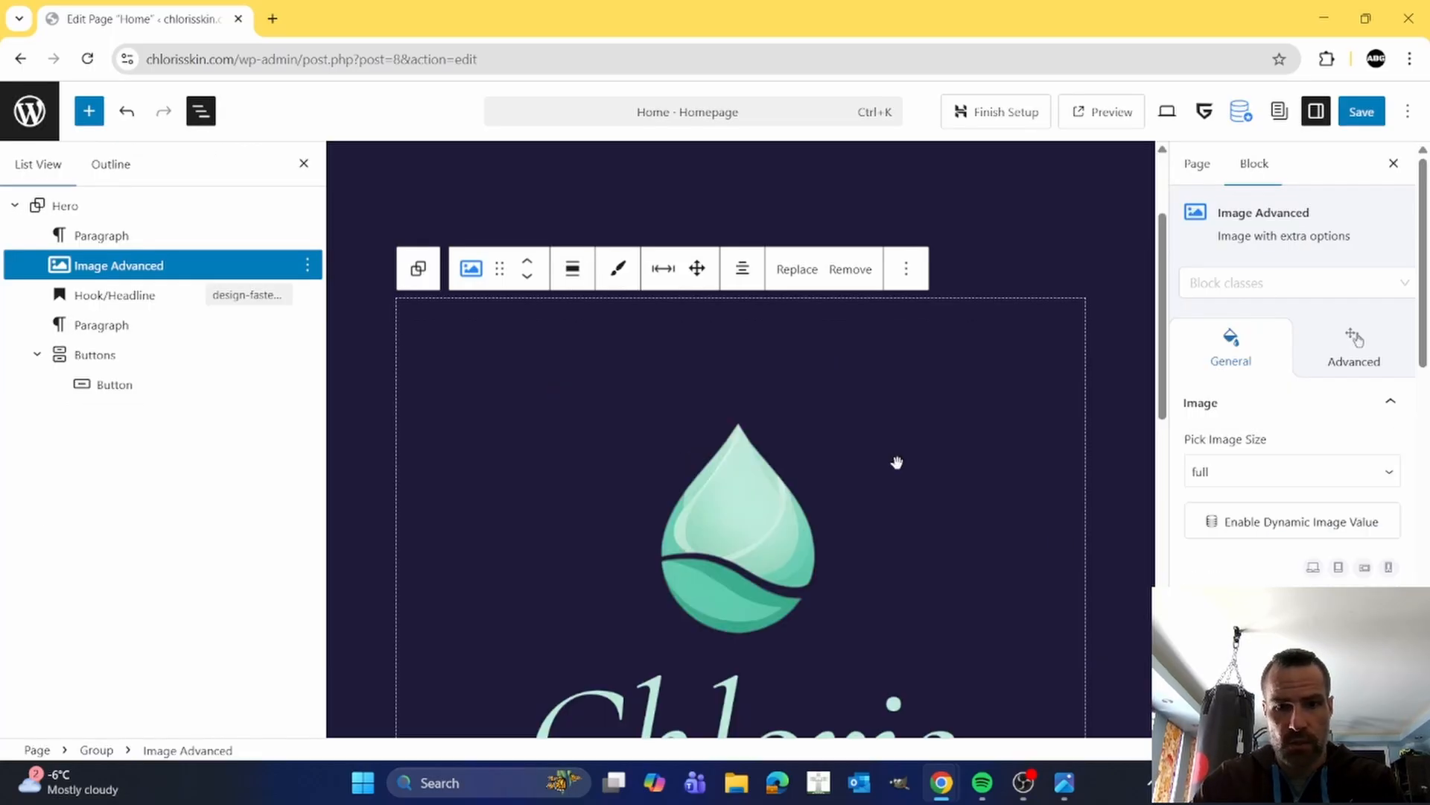
left_click(1280, 475)
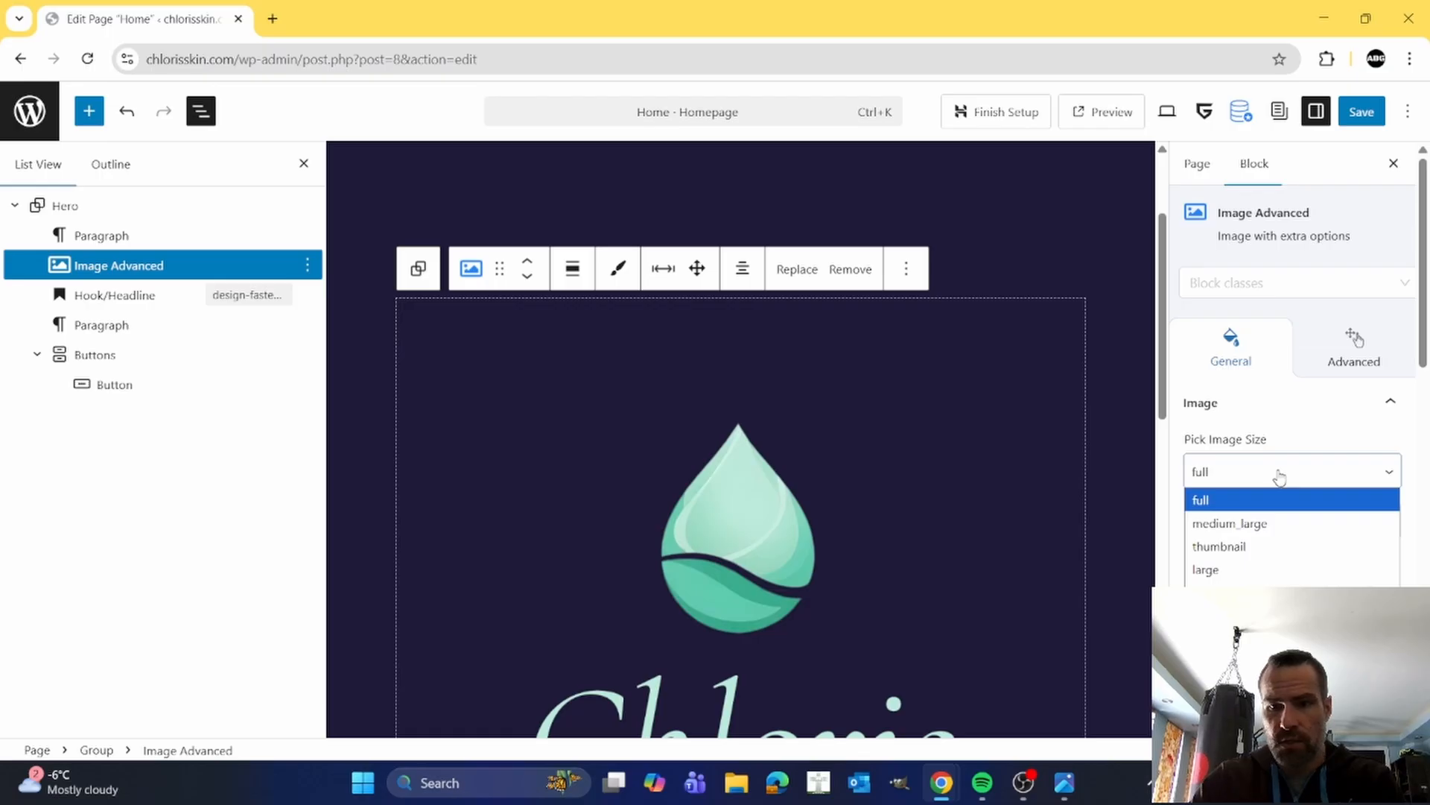
left_click(1271, 587)
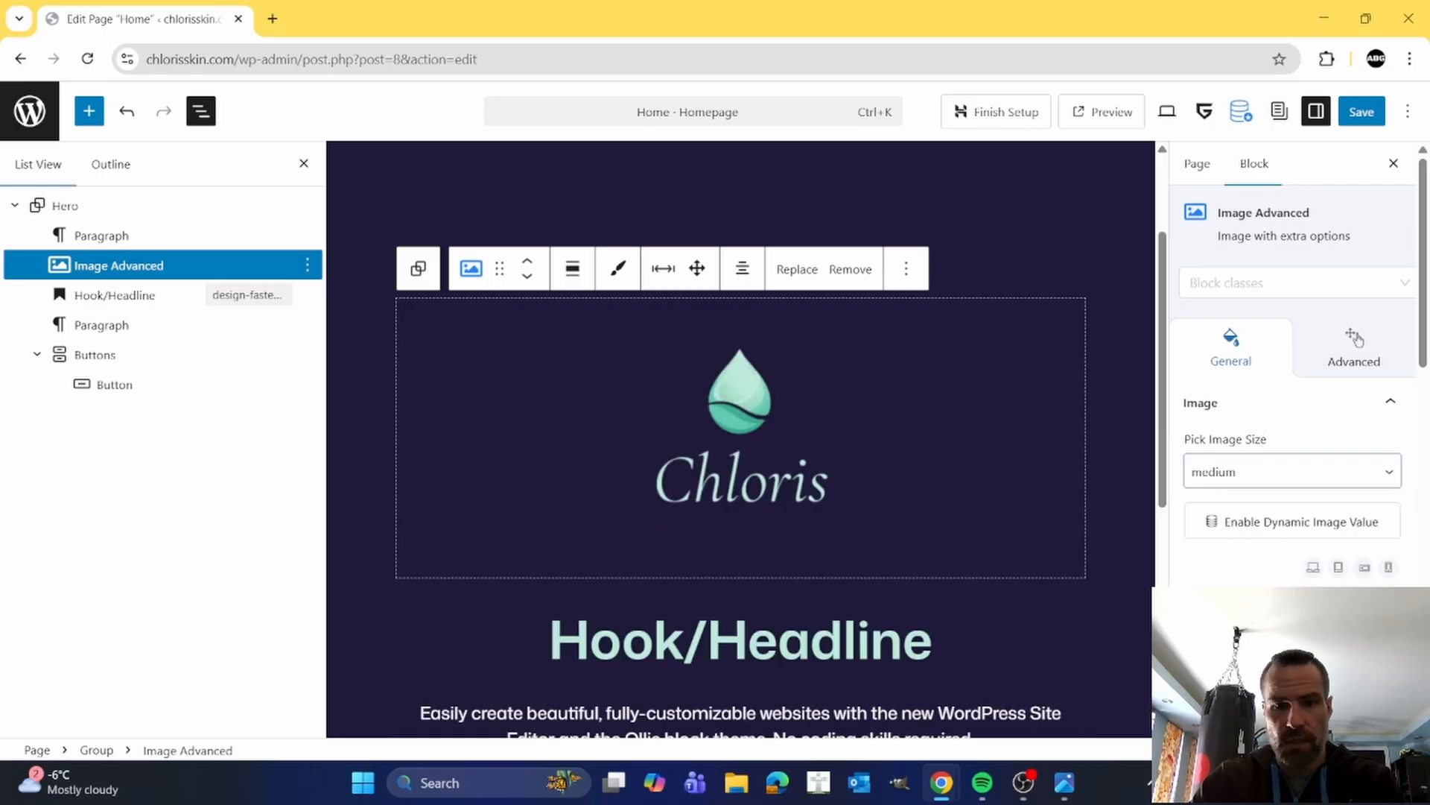
- Apply the Fade animation type to the hero's Chloris logo image
left_click(1031, 267)
scroll(1013, 377, "down", 1)
left_click(772, 331)
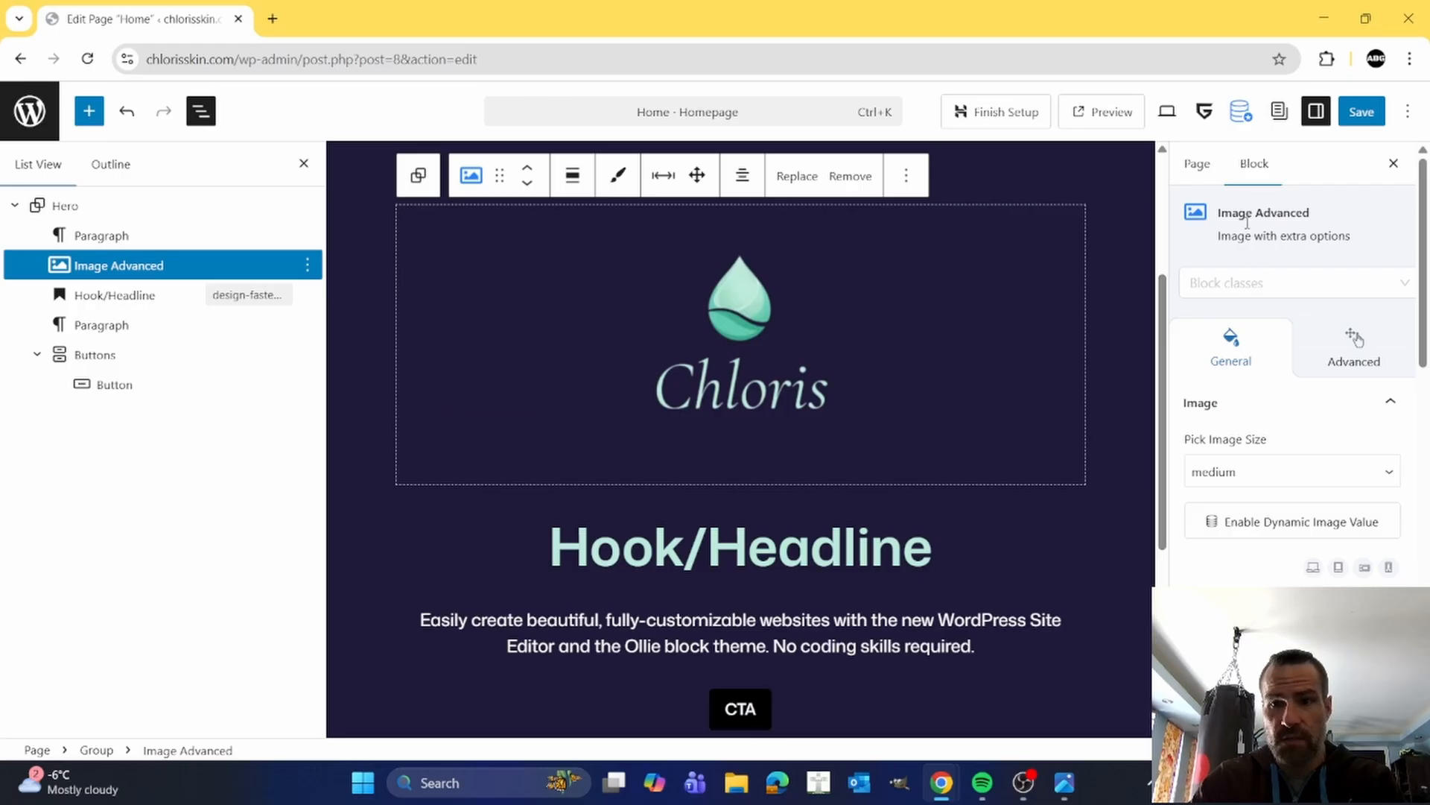
left_click(1355, 341)
scroll(1286, 414, "down", 1)
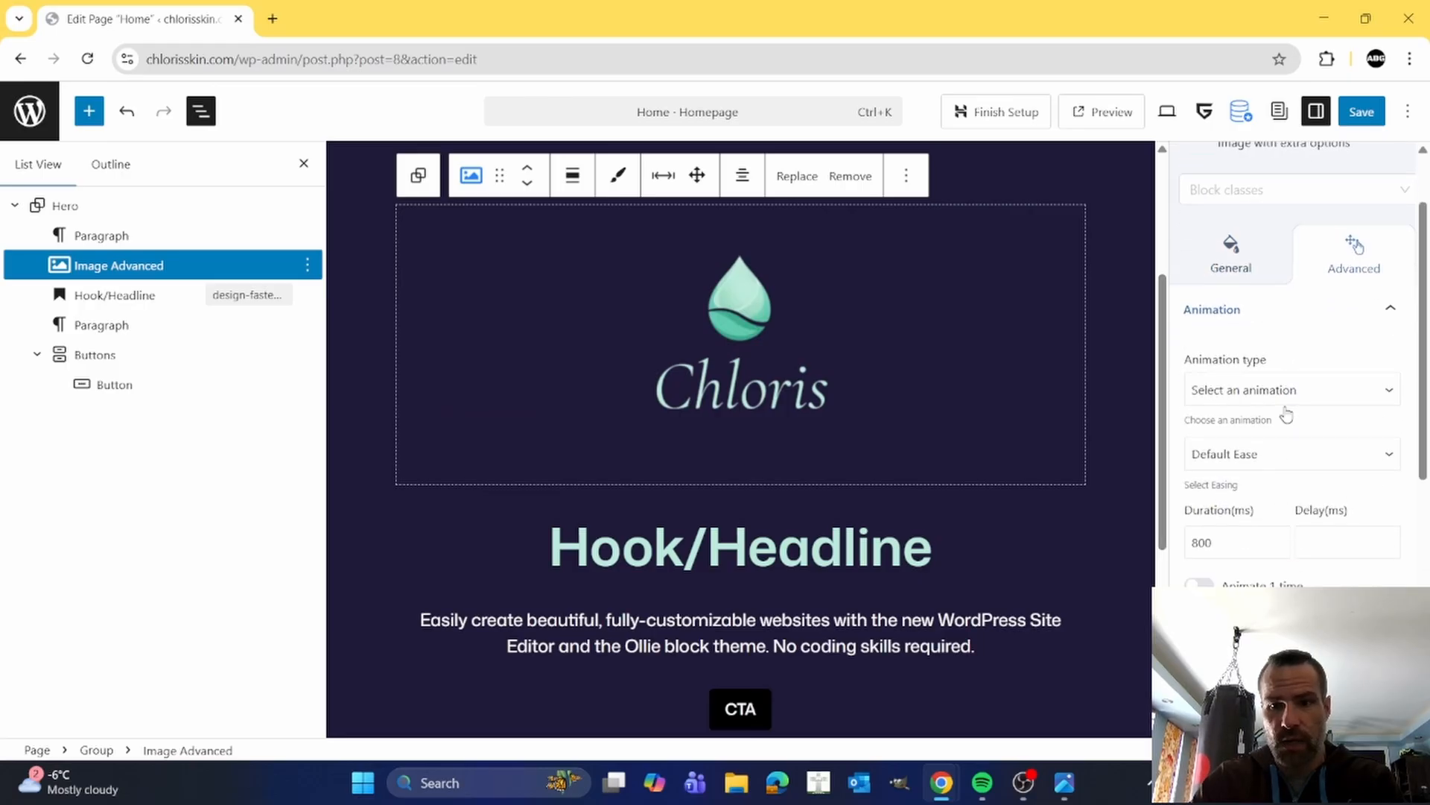
left_click(1300, 392)
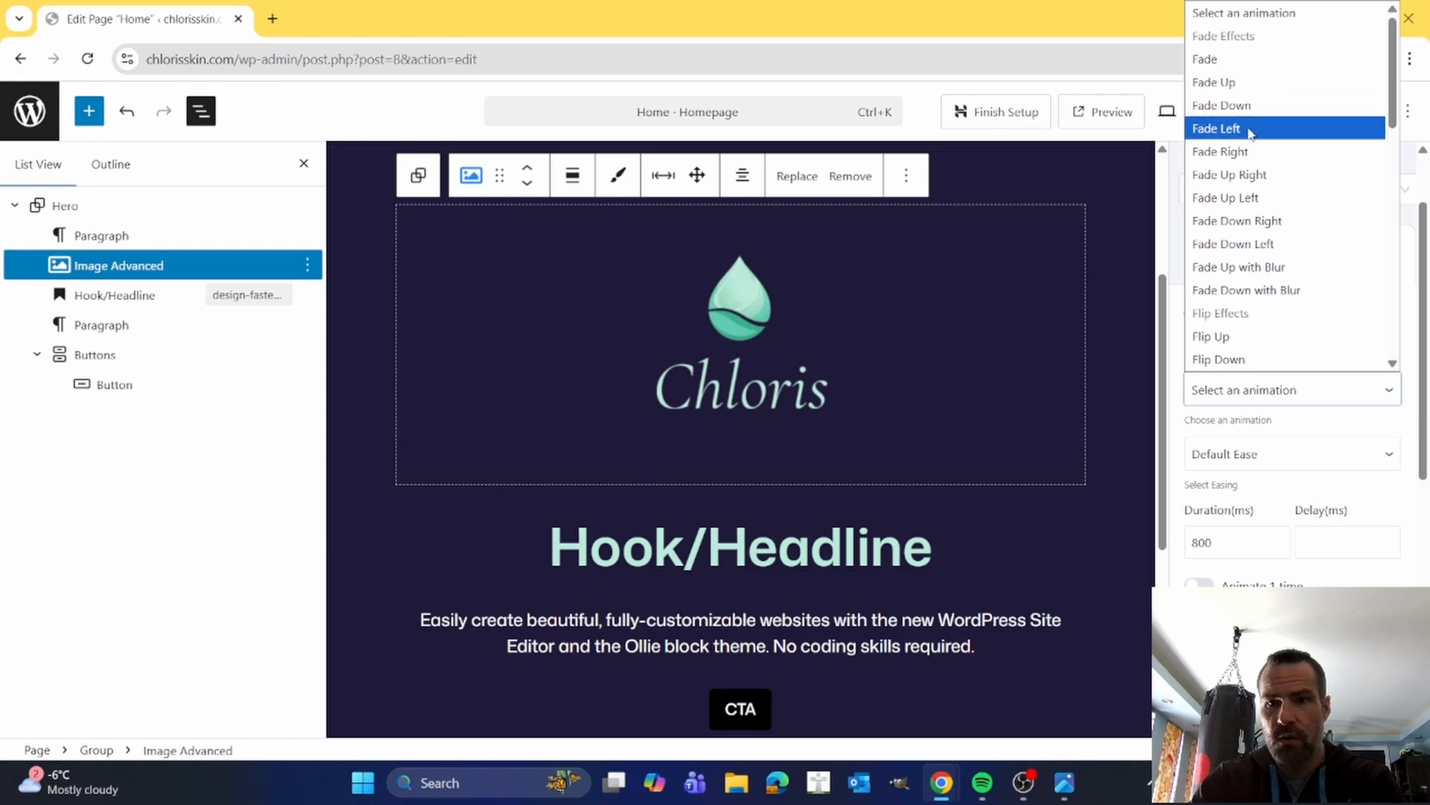
left_click(1226, 60)
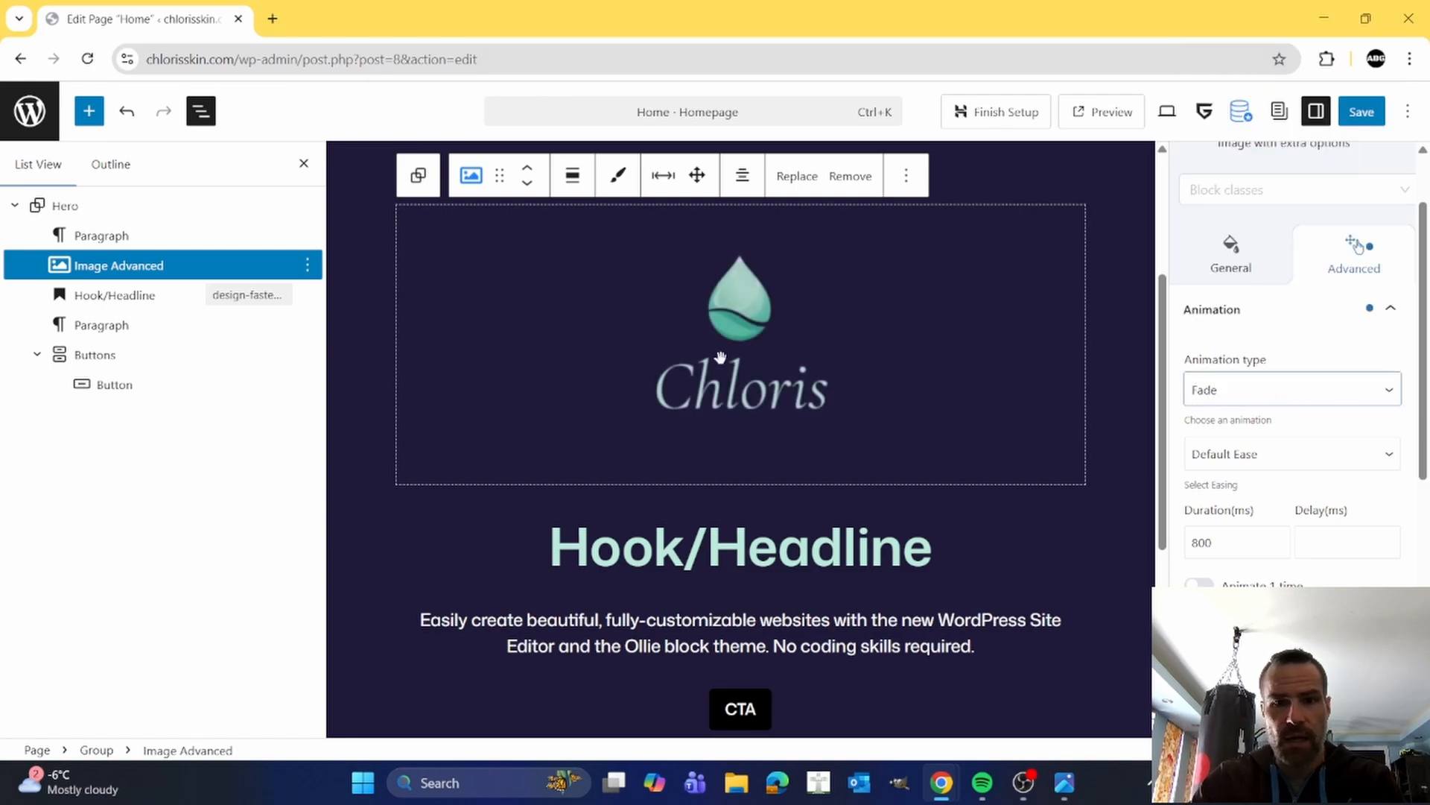
- Save the Home page and view the published page from header to footer to check the hero section
left_click(371, 370)
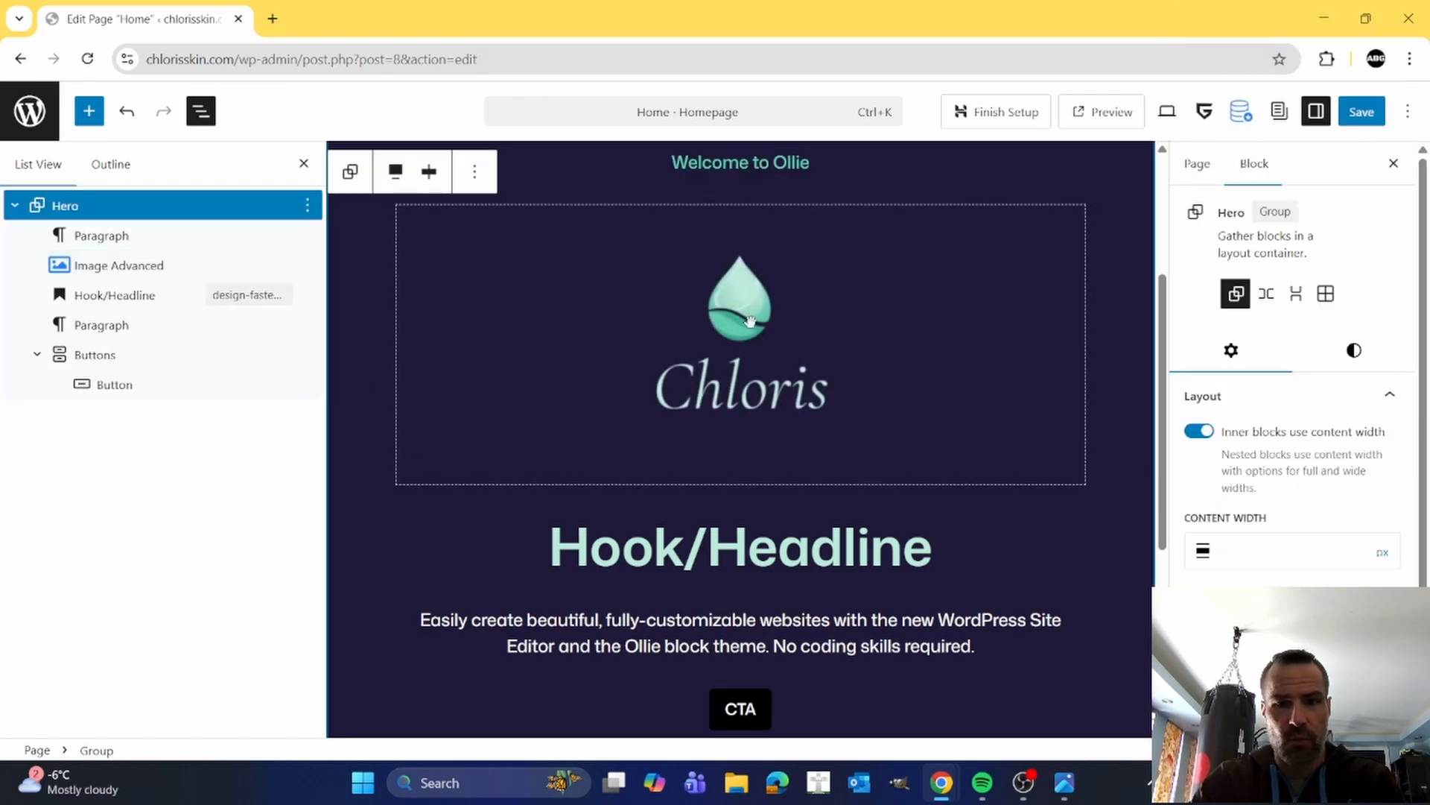
scroll(749, 321, "down", 4)
scroll(841, 498, "up", 6)
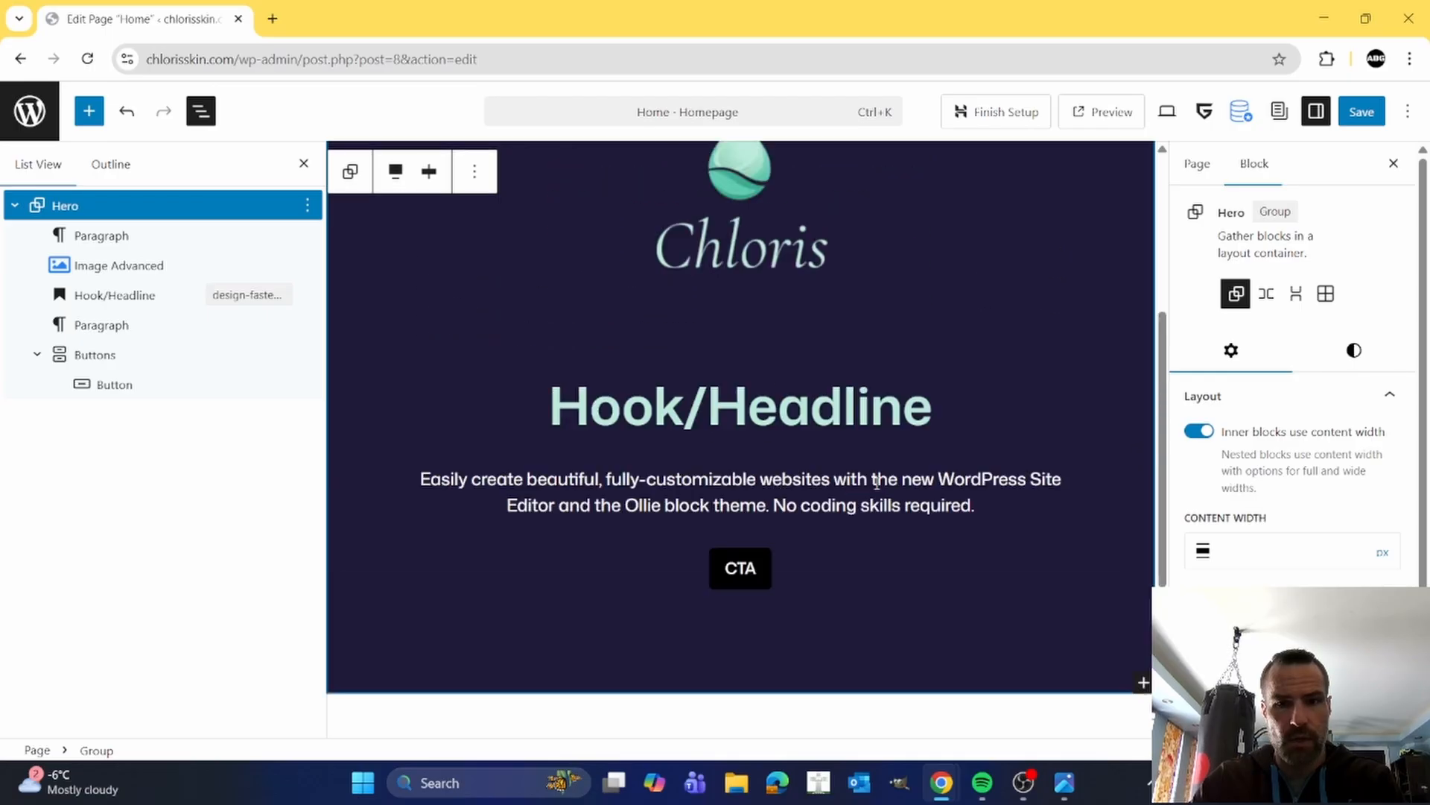
left_click(1362, 112)
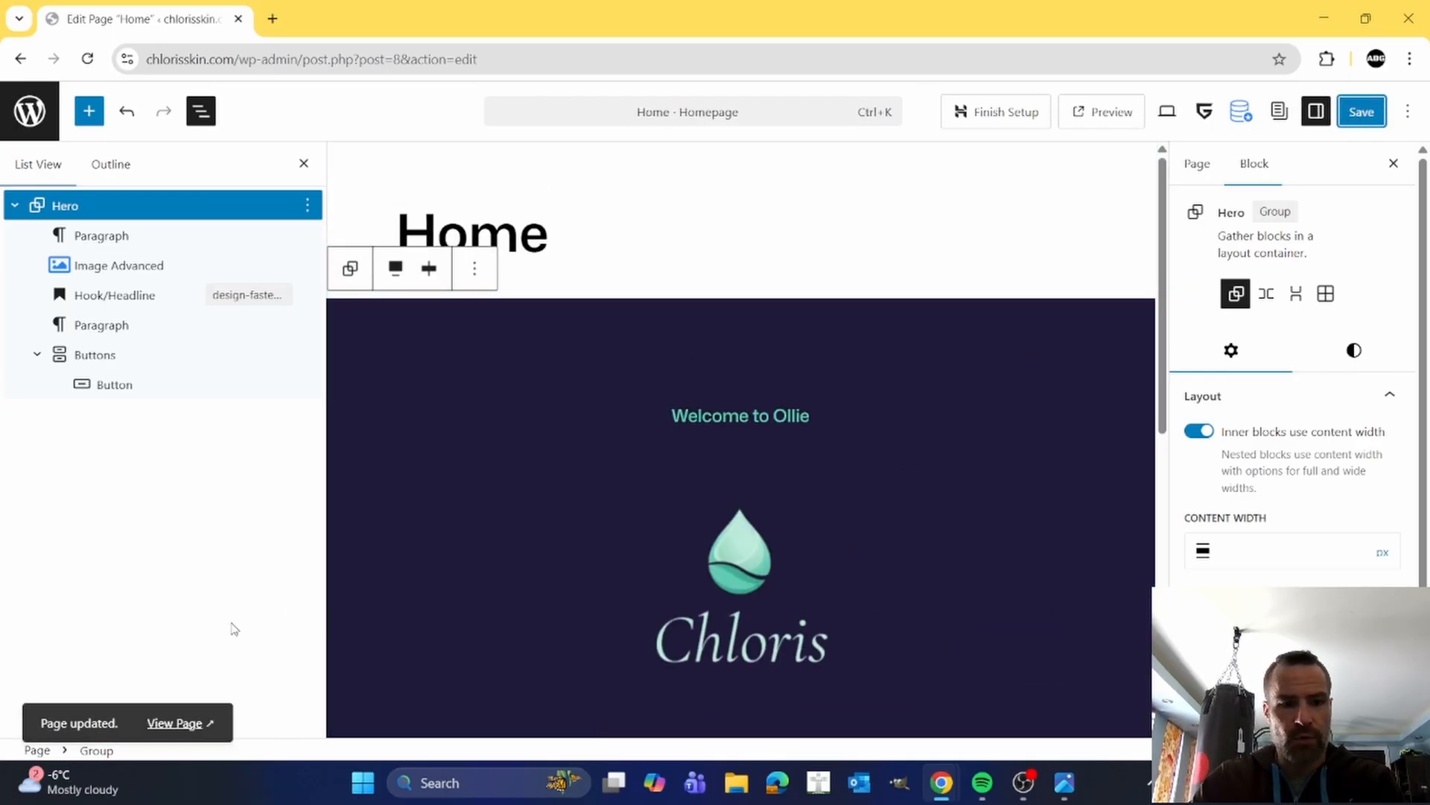
left_click(185, 721)
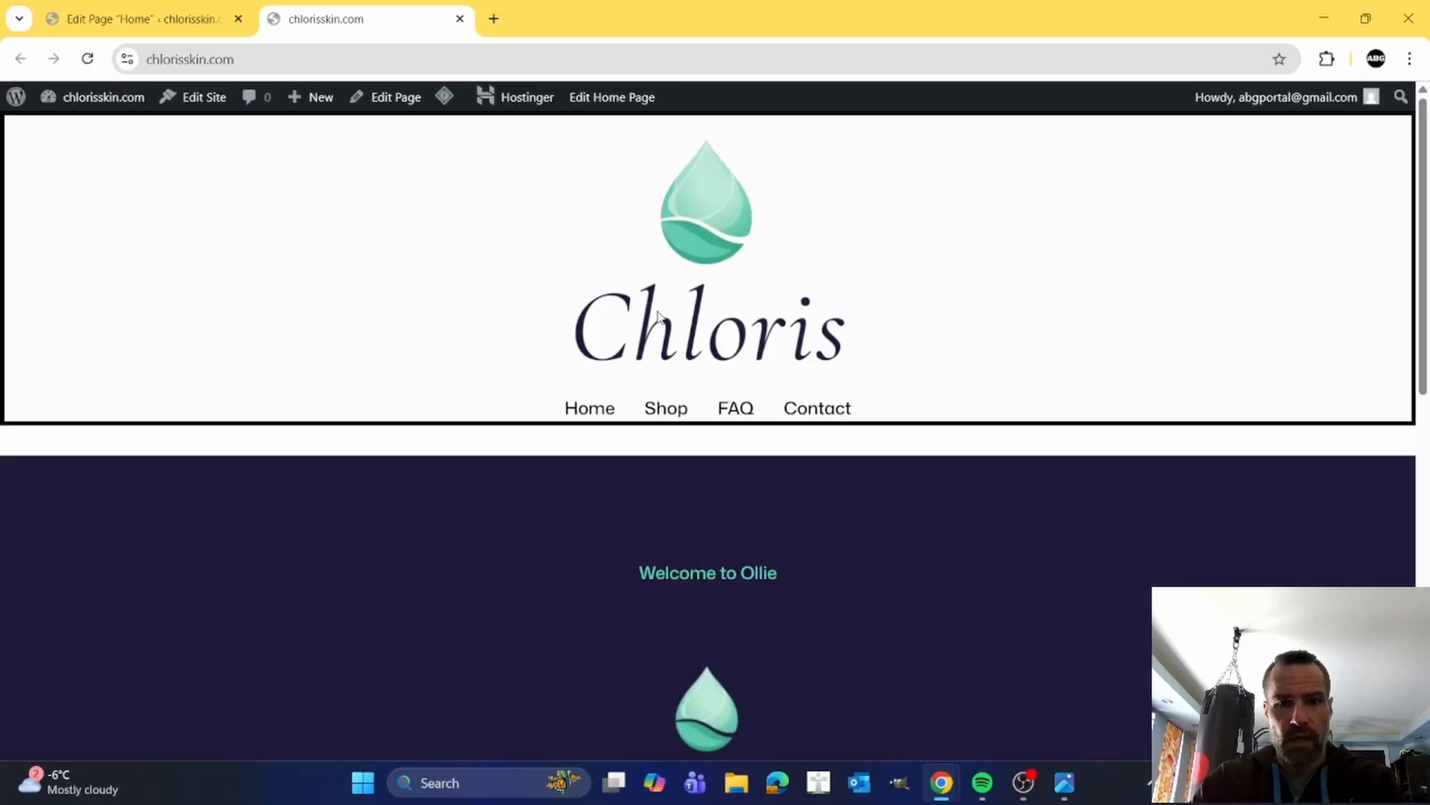
scroll(658, 316, "down", 10)
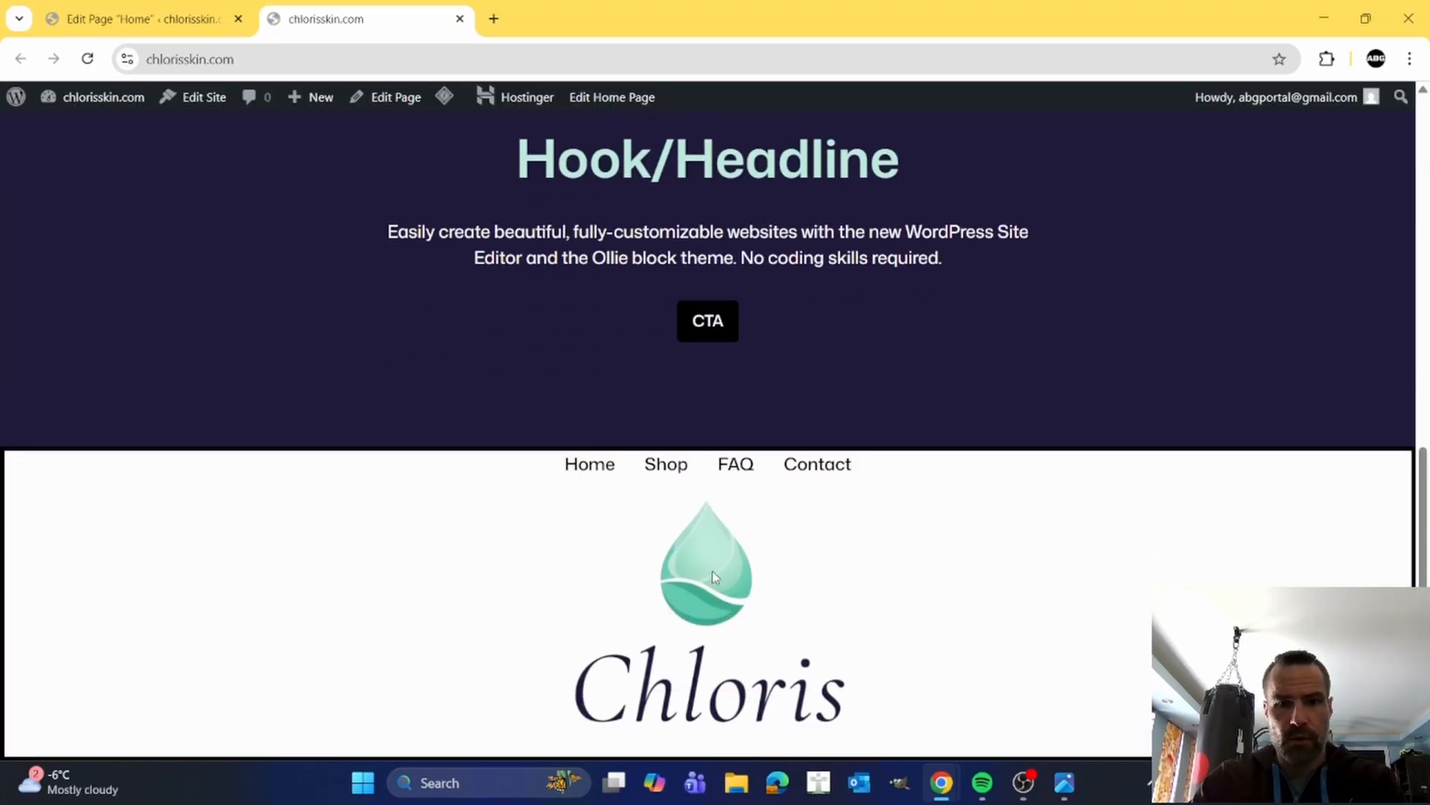
scroll(712, 570, "up", 7)
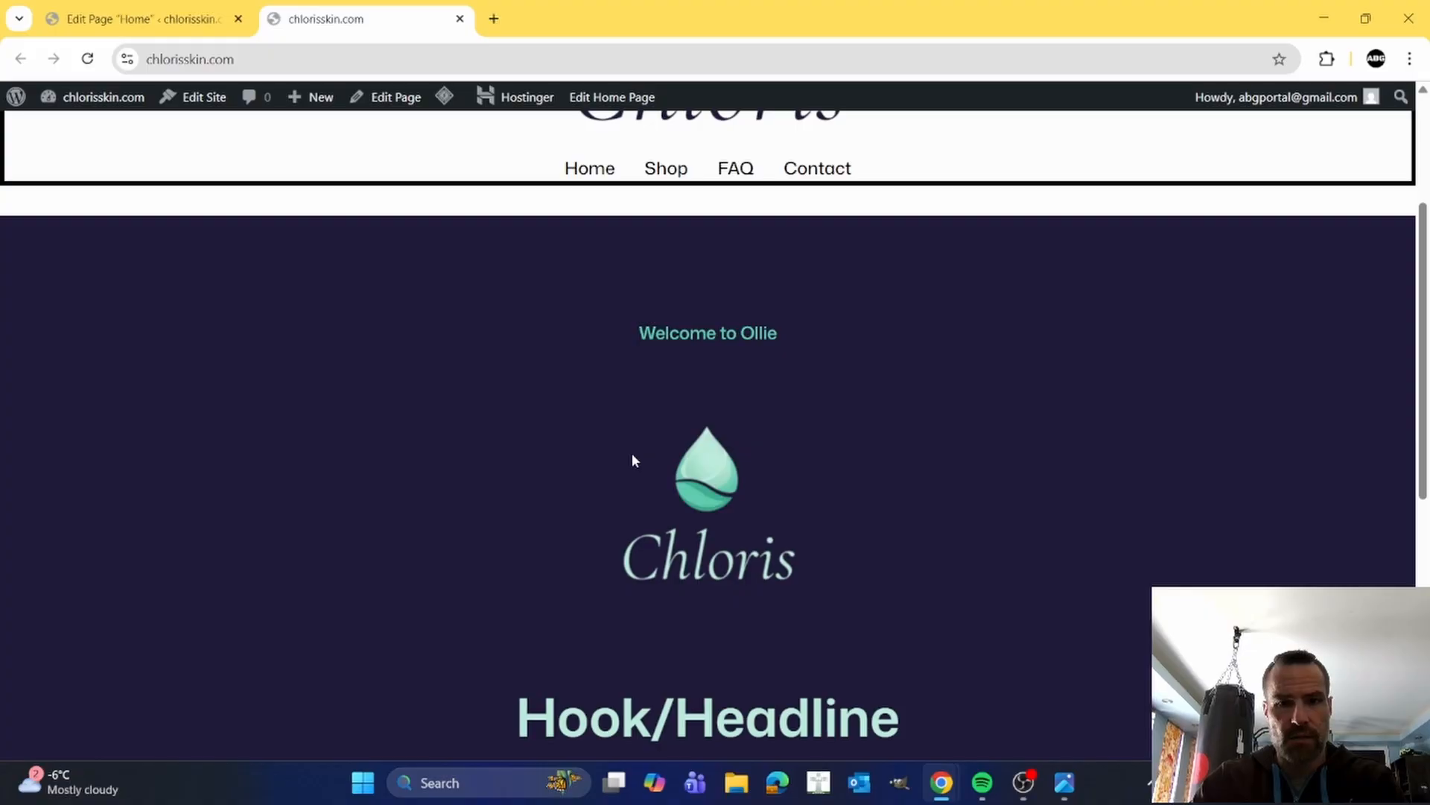
scroll(714, 358, "down", 4)
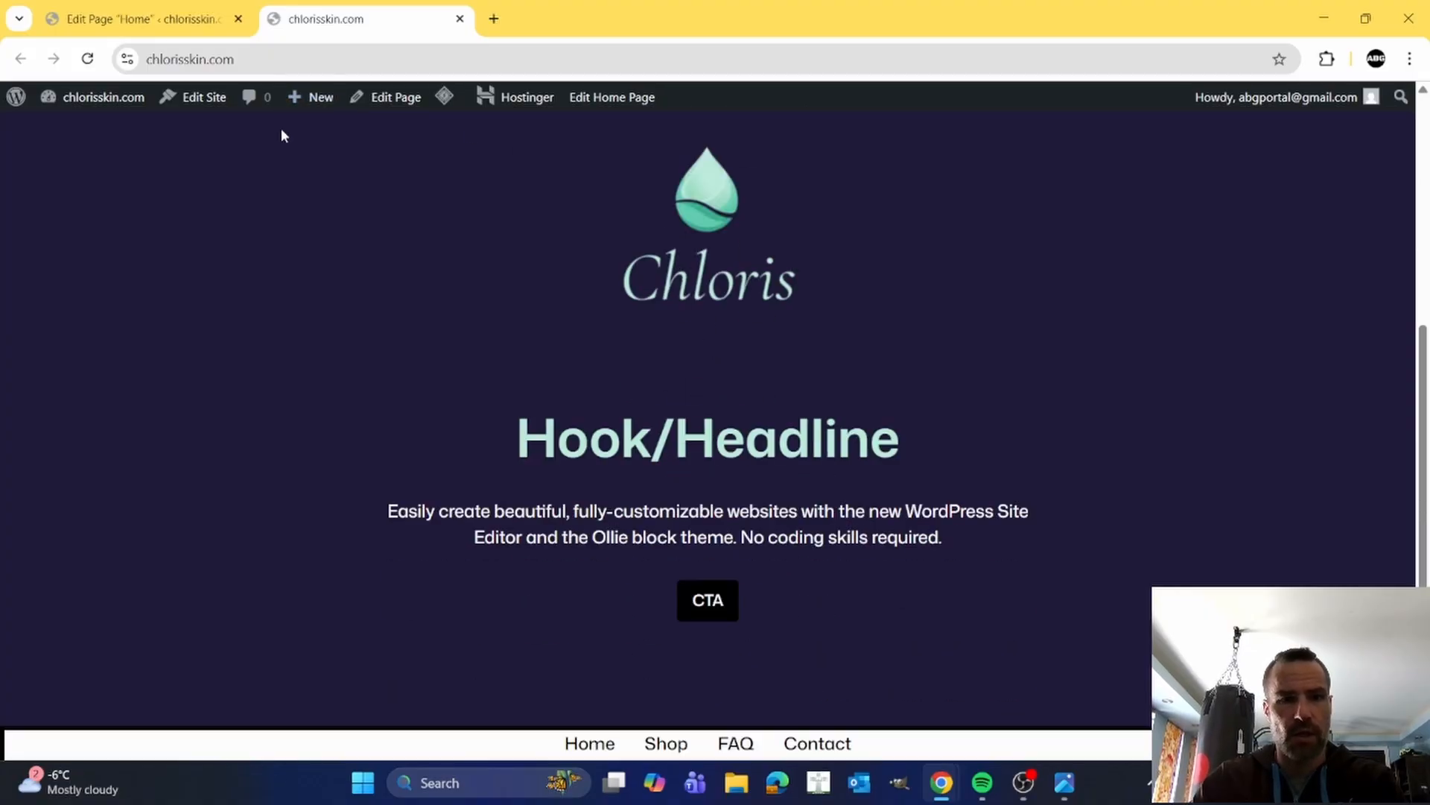
- Go to the WordPress dashboard's list of all pages and open the Home page for editing
left_click(18, 103)
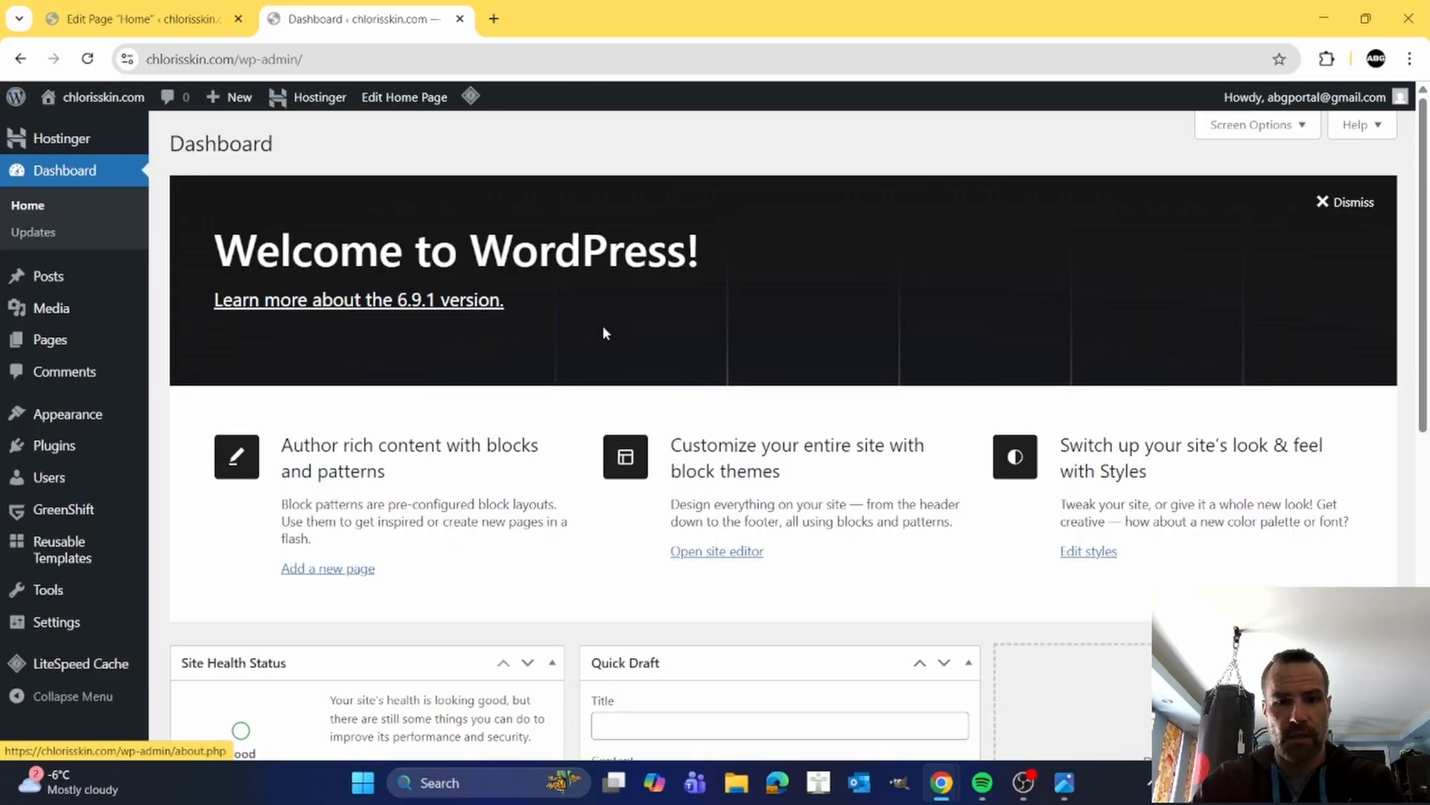
mouse_move(57, 343)
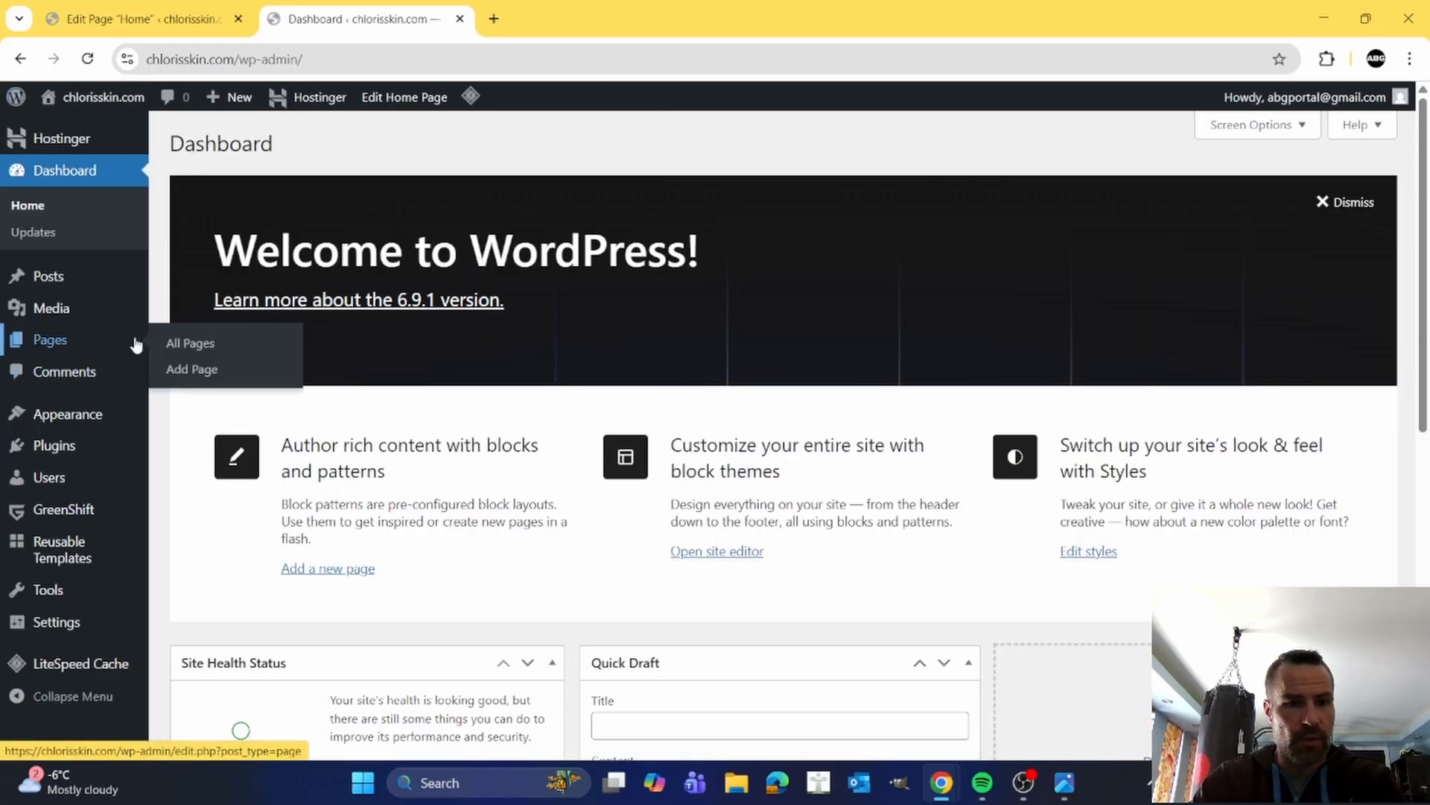
left_click(179, 341)
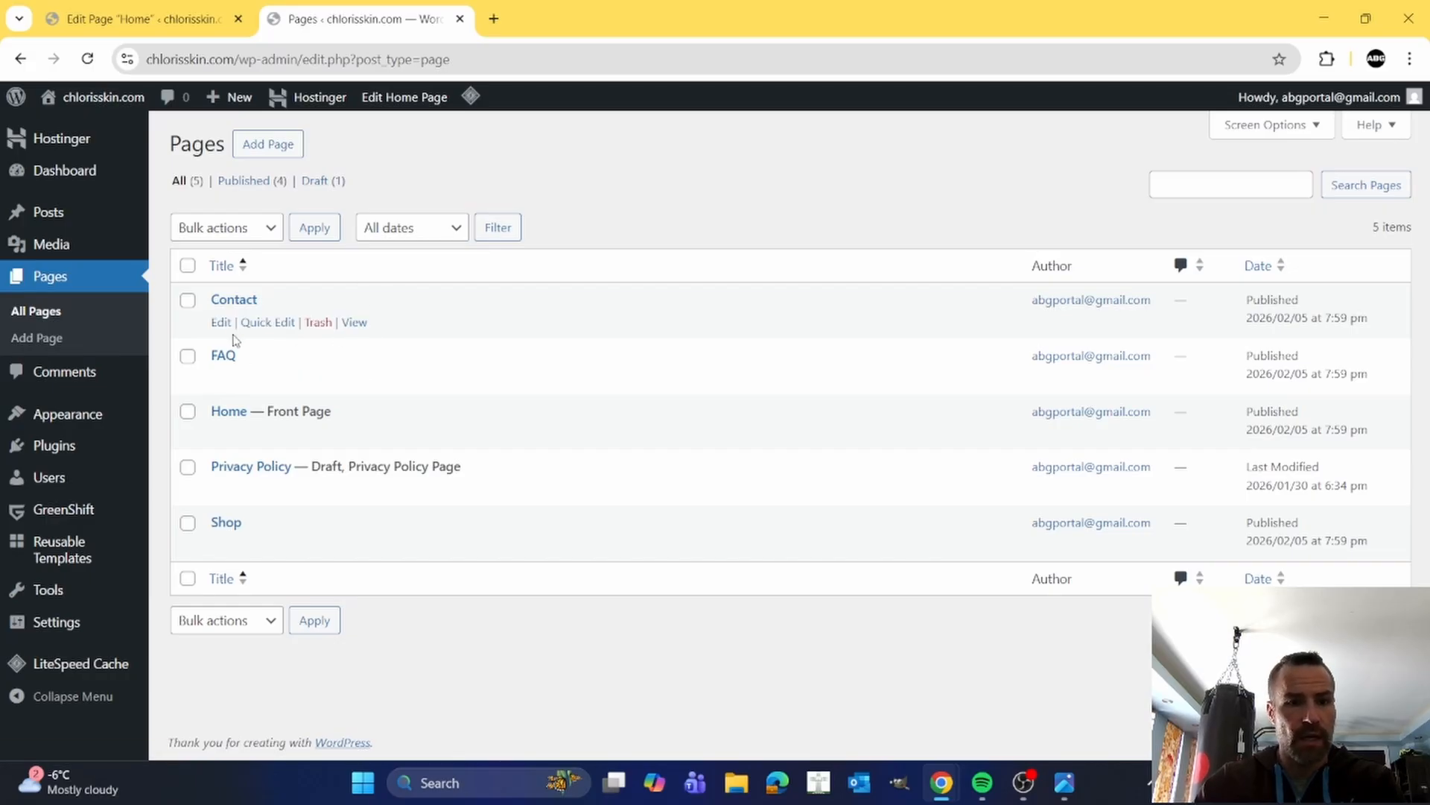
left_click(222, 435)
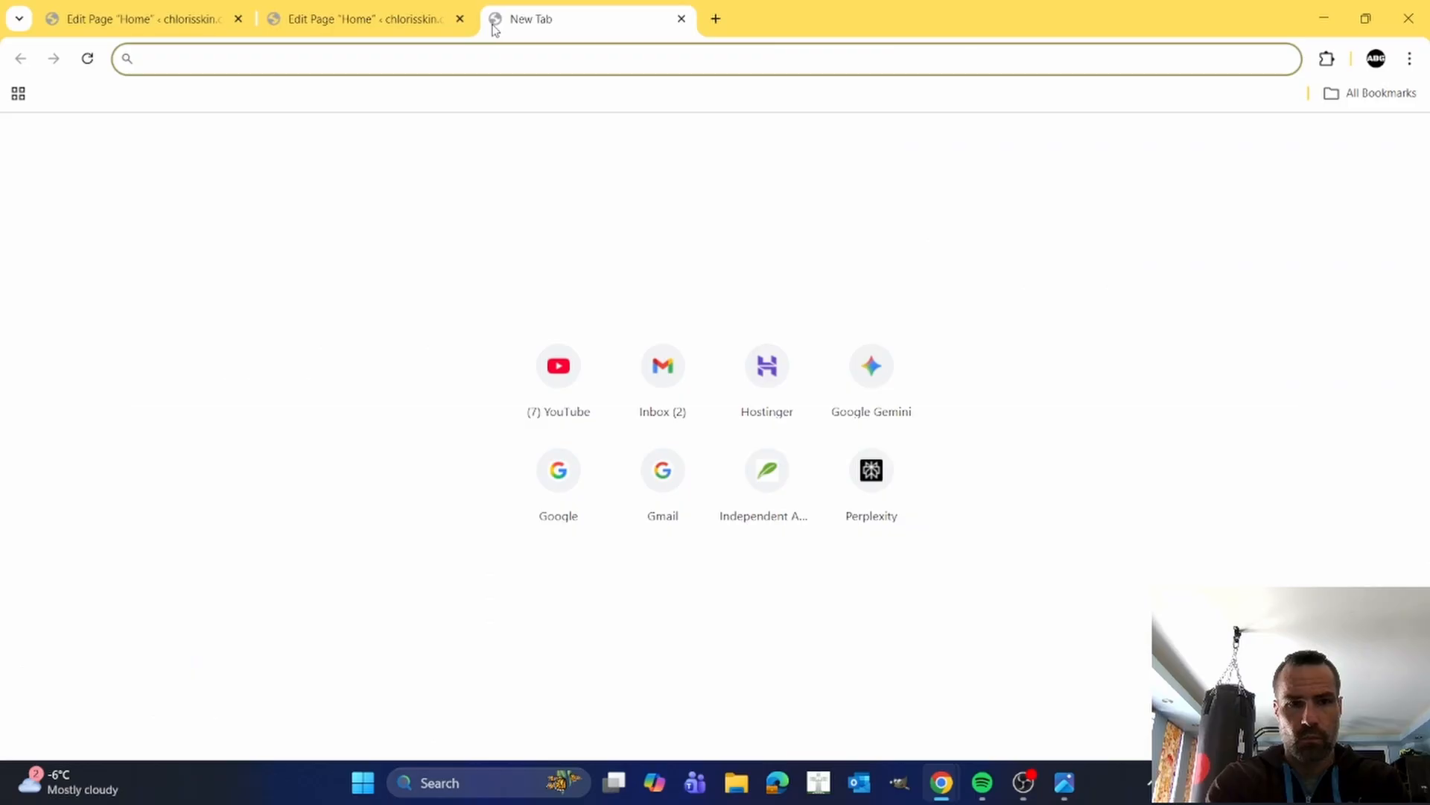
- Open chloris.abgportal.net in a new tab and look through its landing page guide, including the strategy tips and the layout, skills and example sections
type("ch")
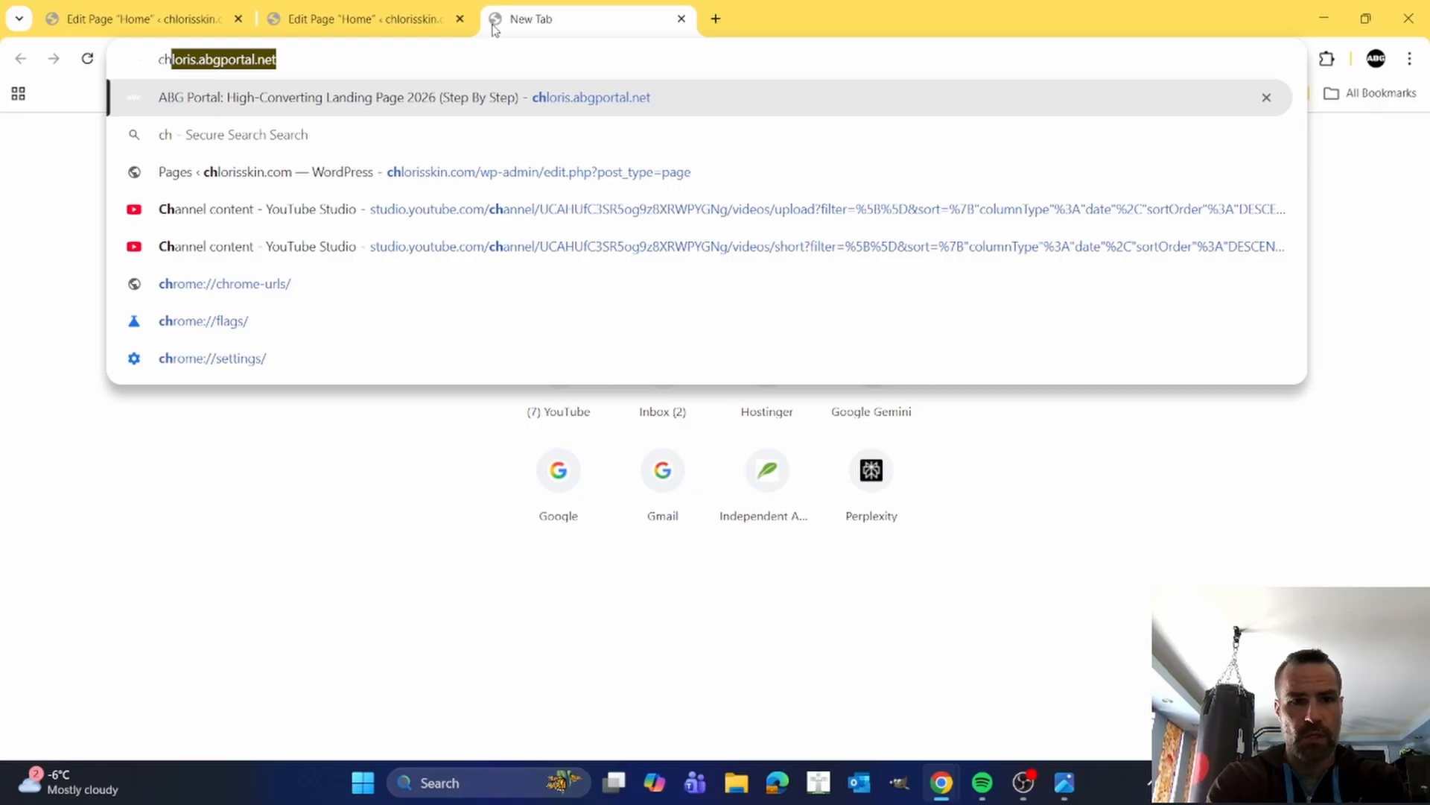
key("Return")
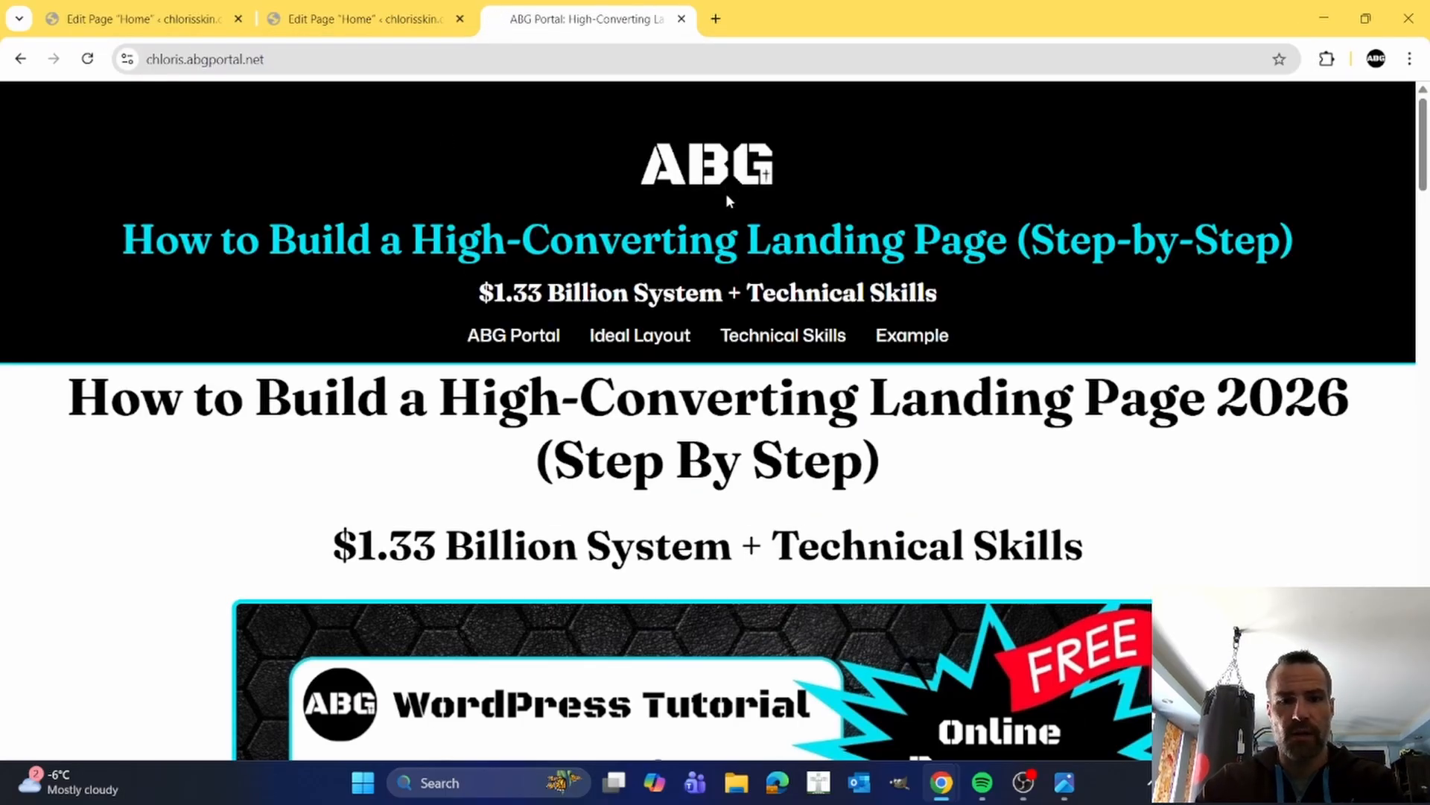
scroll(784, 279, "down", 3)
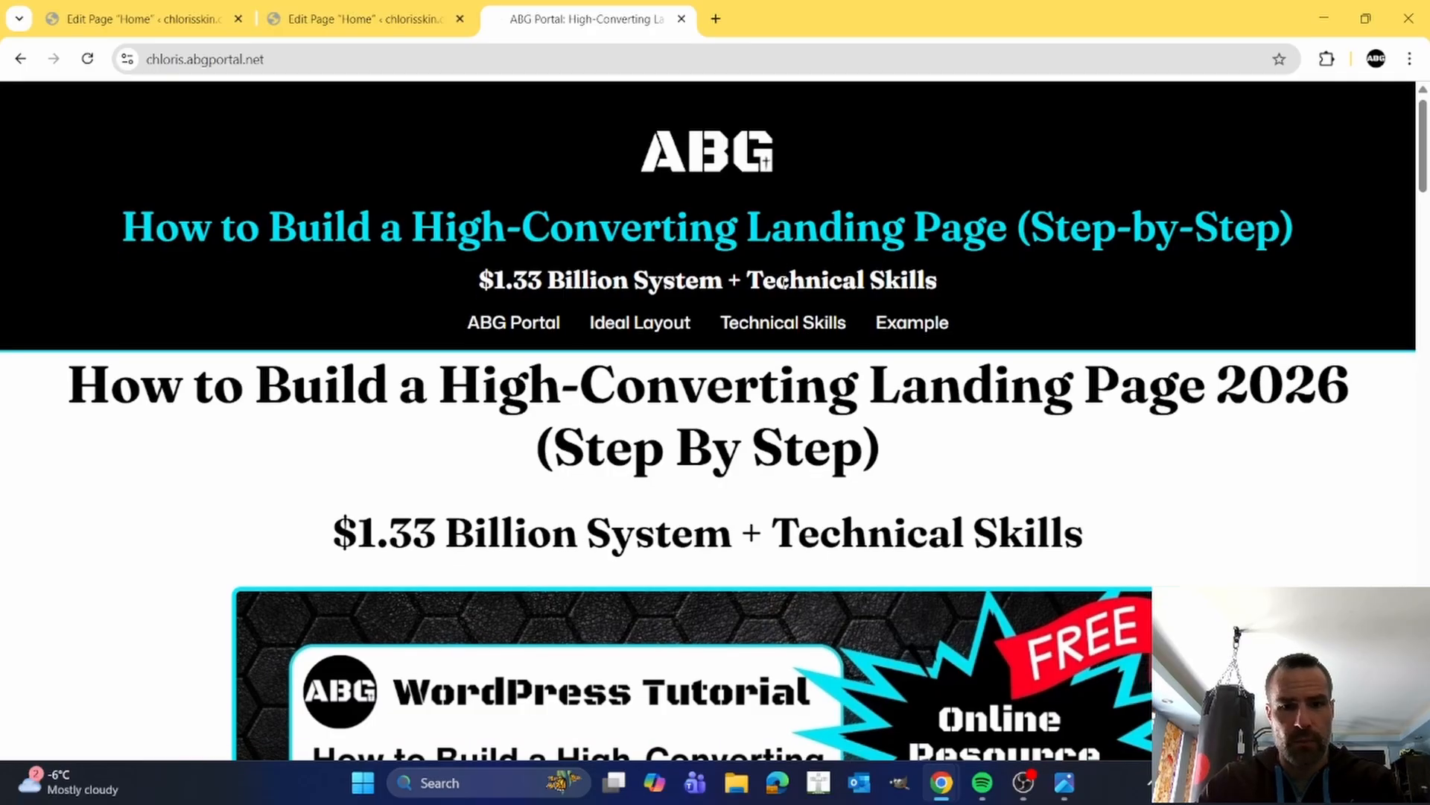
scroll(827, 287, "down", 3)
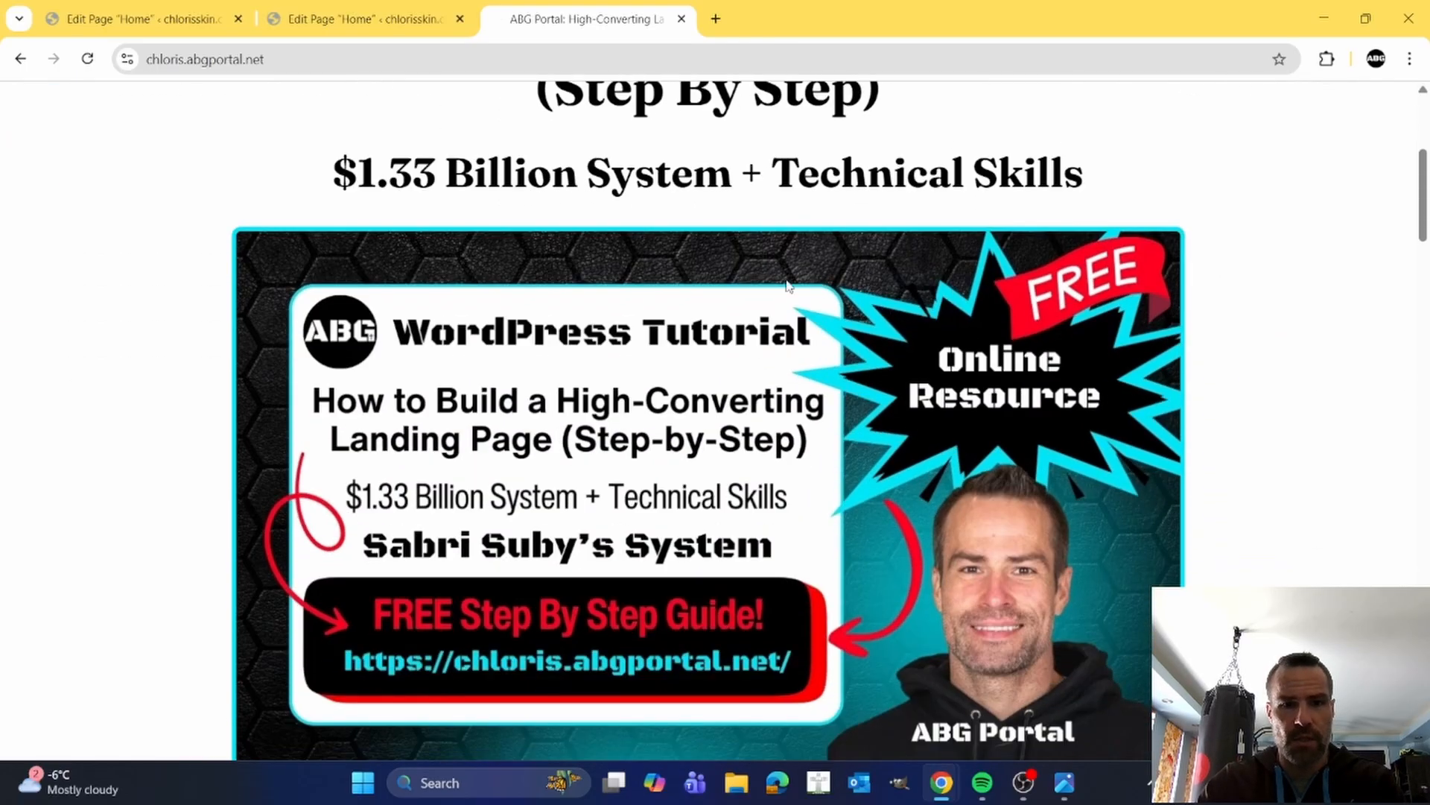
scroll(626, 392, "down", 3)
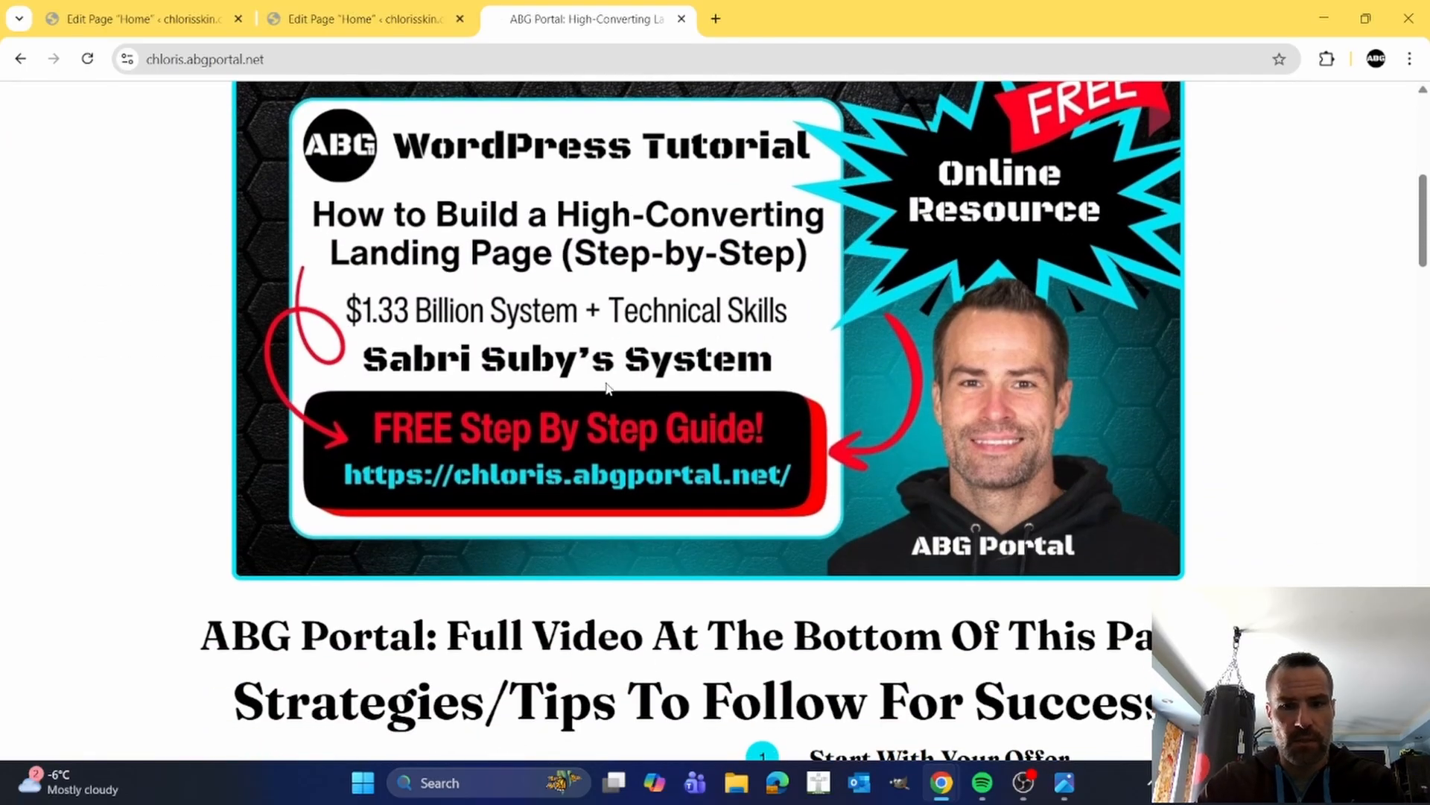
scroll(832, 319, "down", 15)
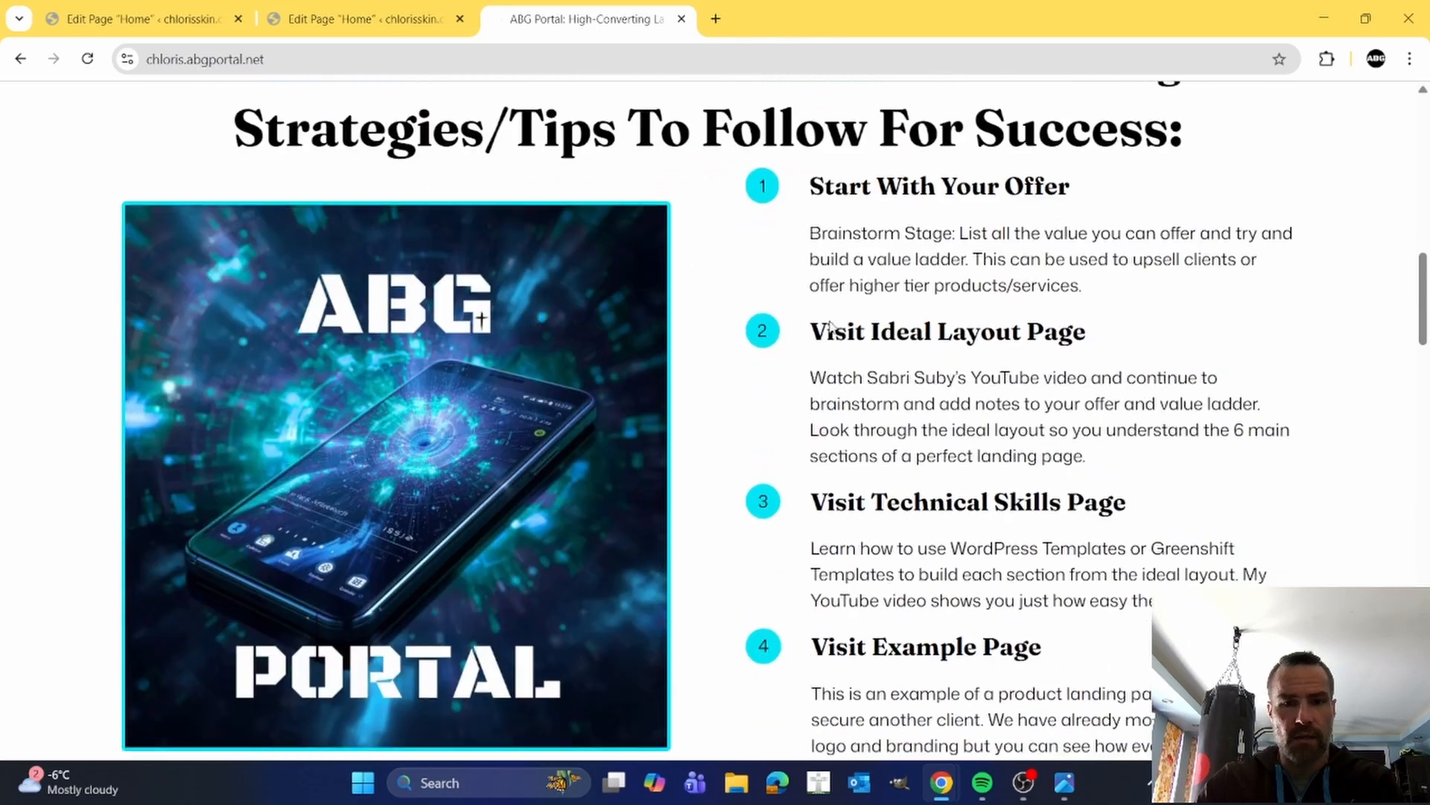
scroll(828, 319, "down", 20)
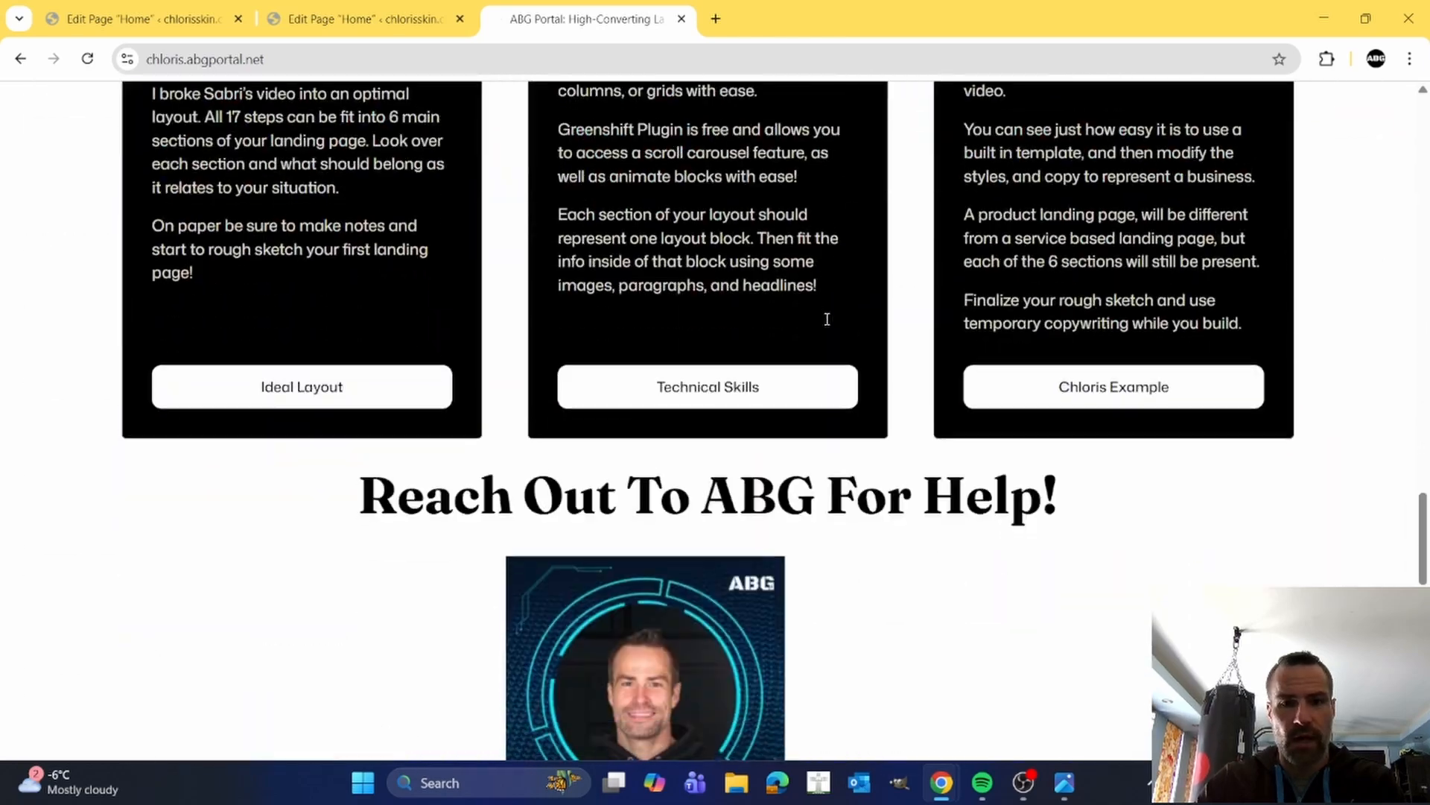
- Open the guide's Ideal Layout page and read its overview of the six key landing page sections
scroll(827, 319, "down", 5)
scroll(829, 322, "up", 20)
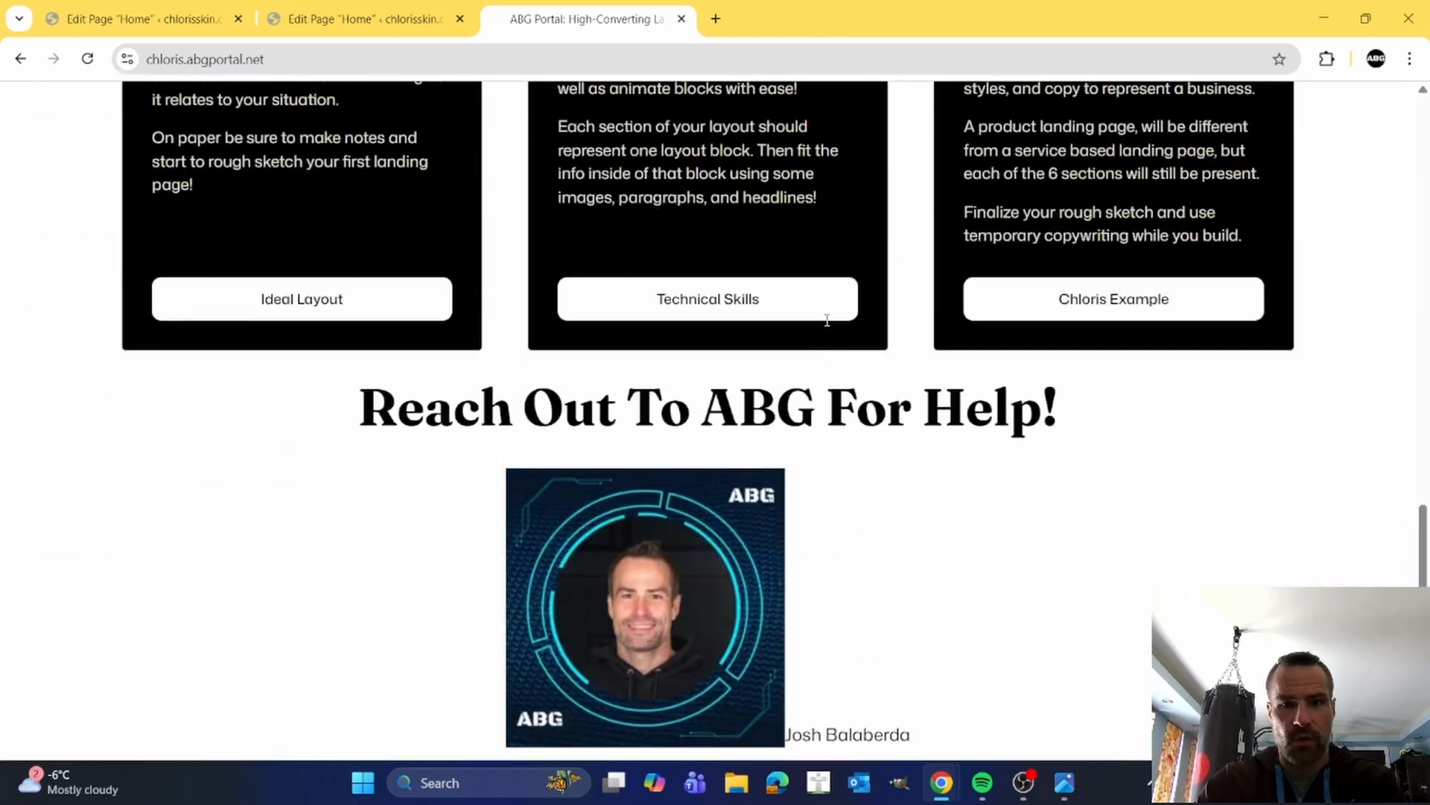
scroll(828, 321, "up", 20)
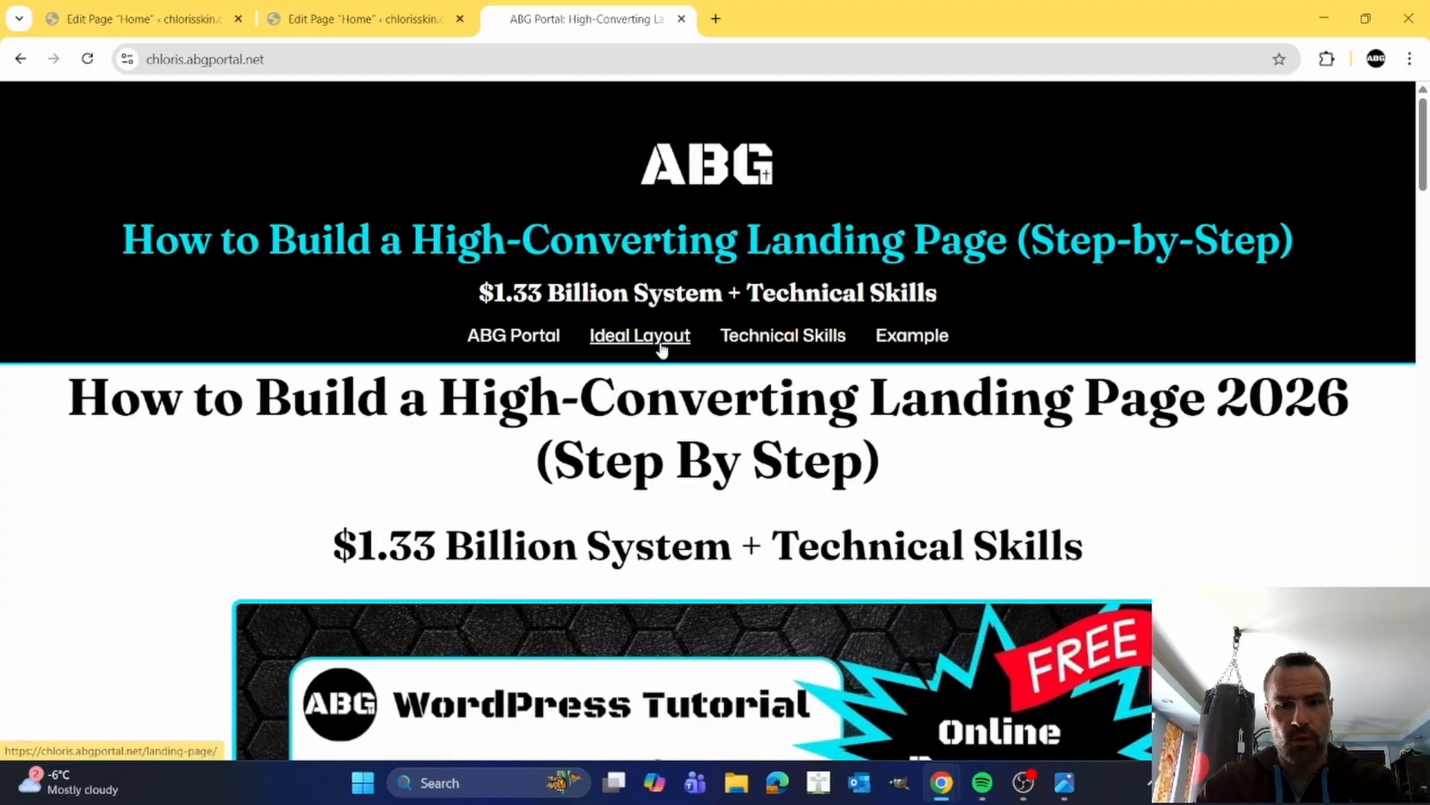
left_click(661, 339)
scroll(689, 339, "down", 3)
scroll(692, 344, "down", 10)
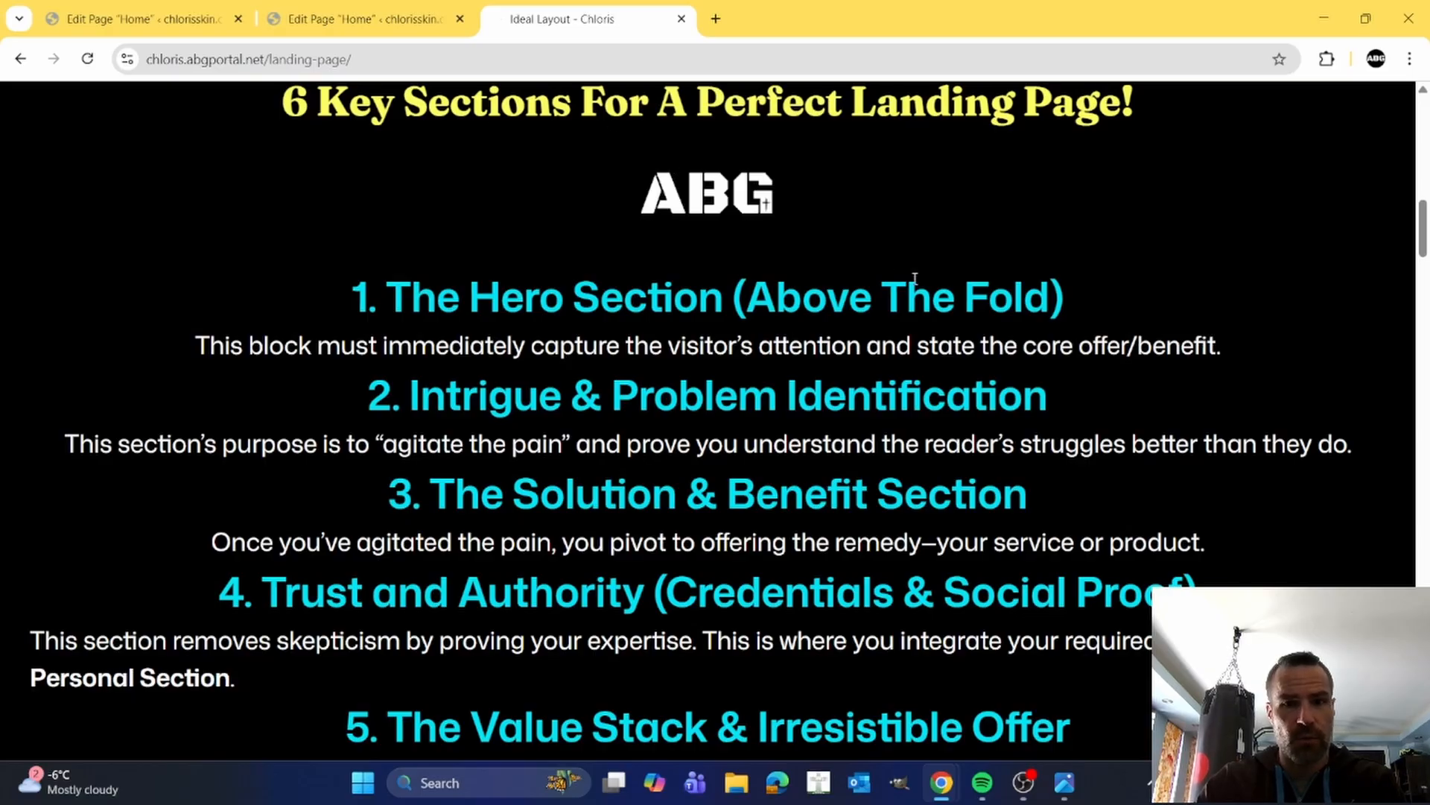
scroll(662, 179, "down", 3)
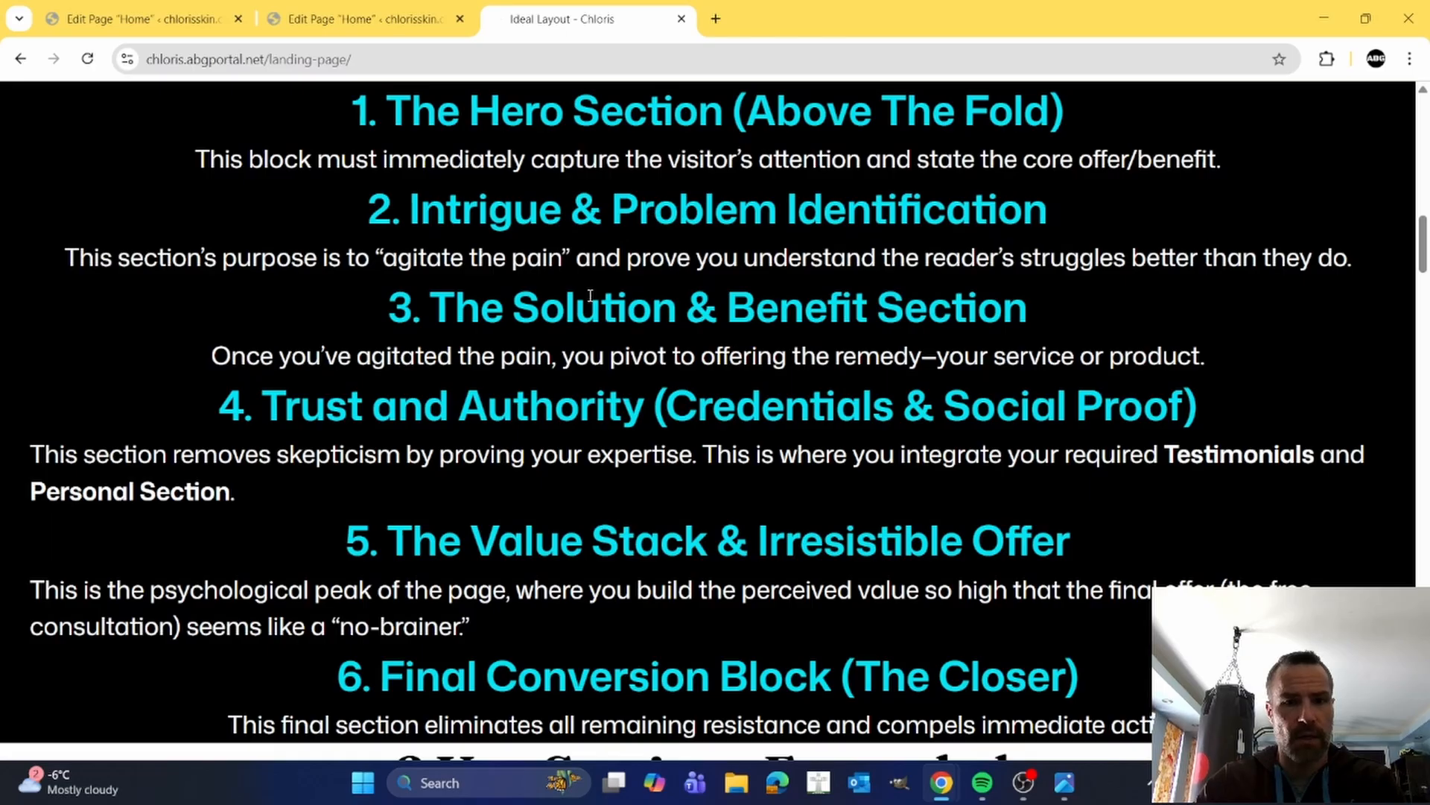
scroll(590, 325, "down", 9)
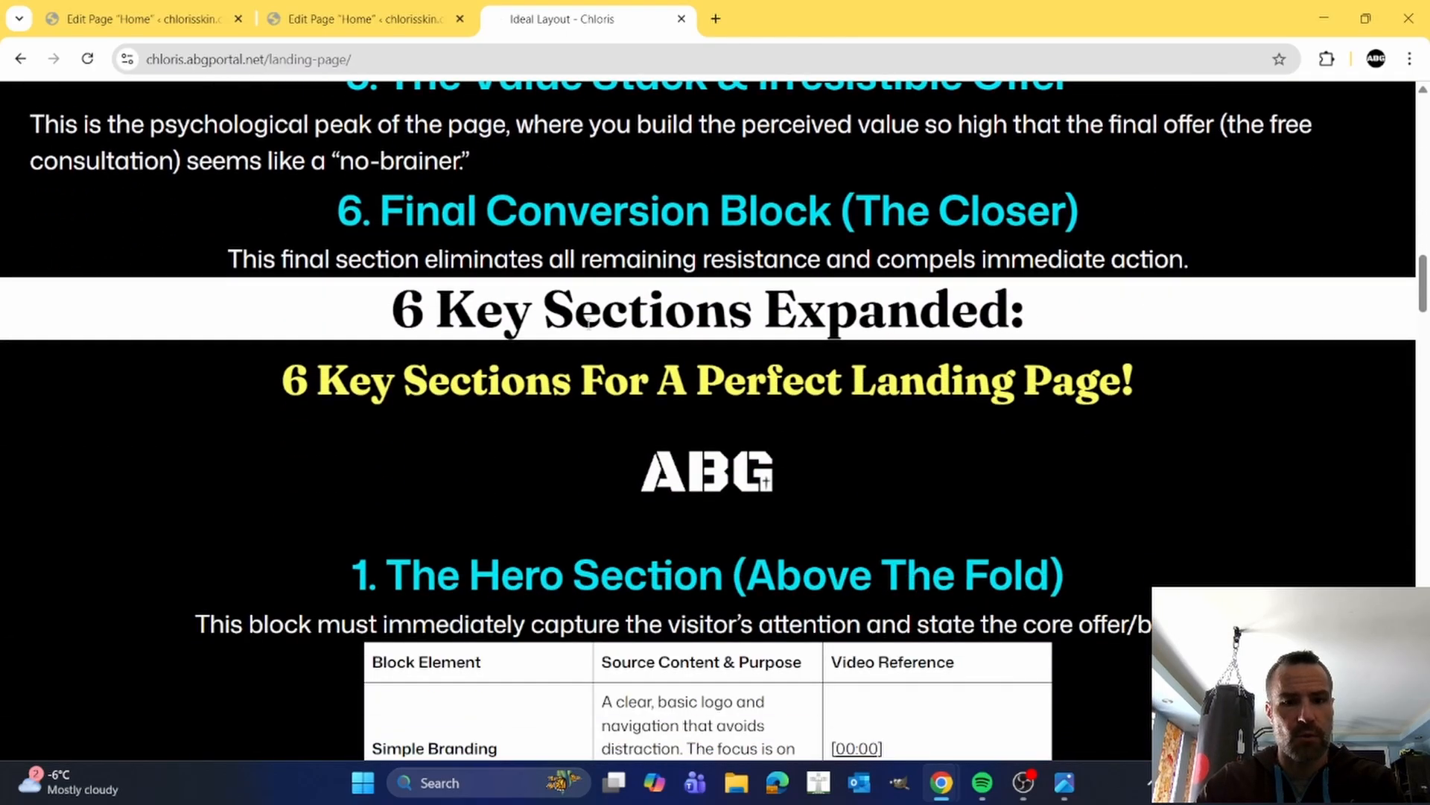
- Examine the expanded block-element tables, from the Hero Section's branding, headline and call-to-action through to the Final Conversion Block
scroll(590, 326, "down", 1)
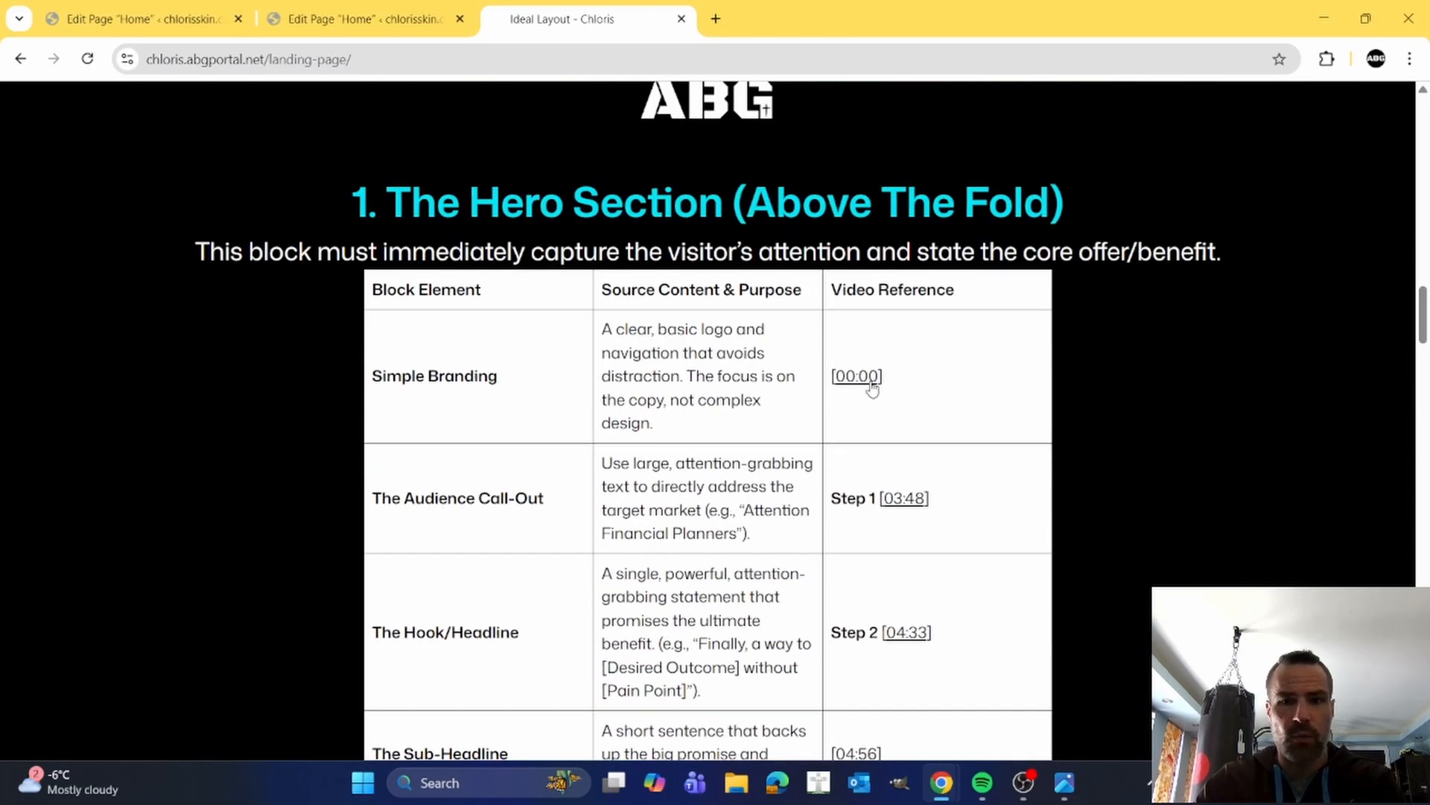
scroll(897, 409, "down", 2)
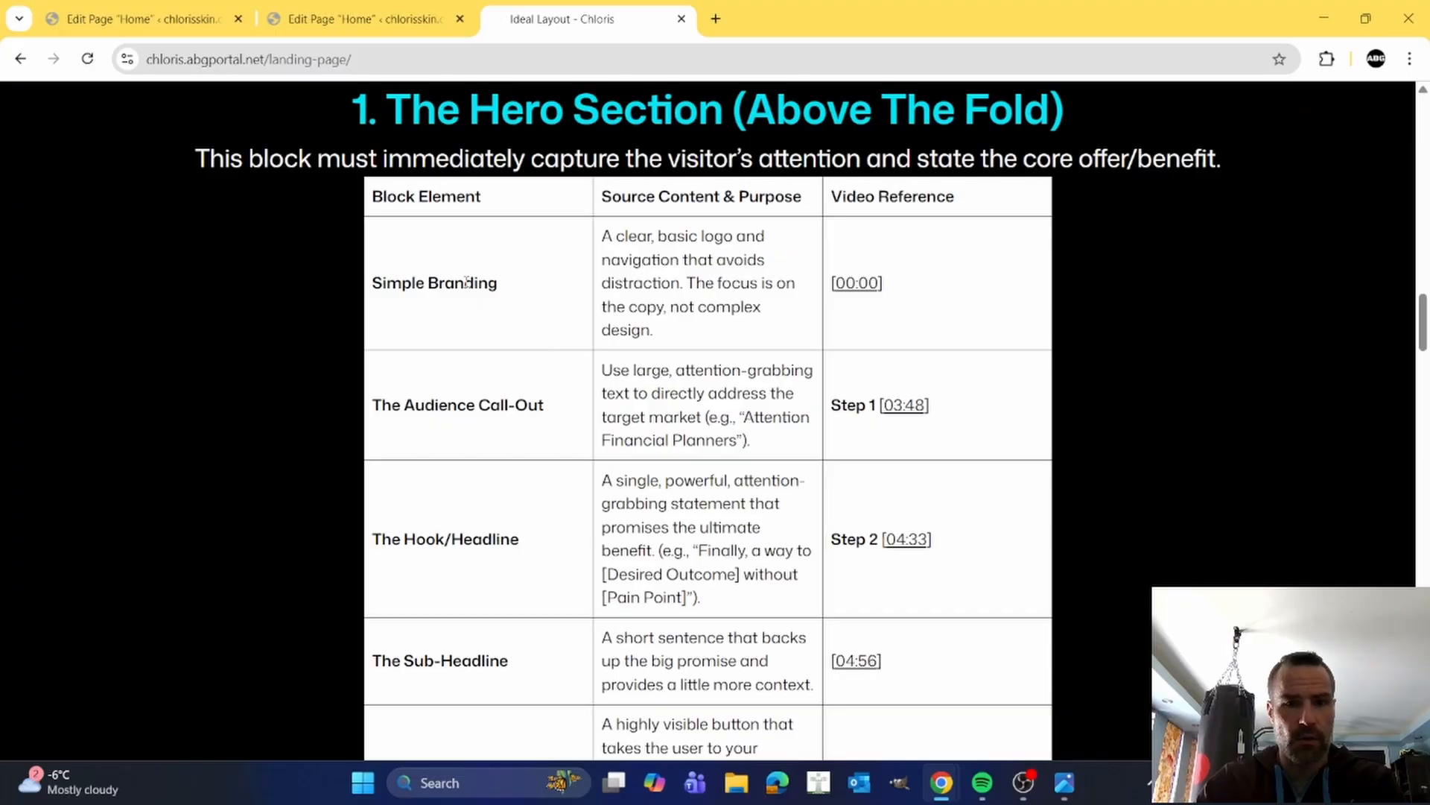
scroll(454, 283, "down", 2)
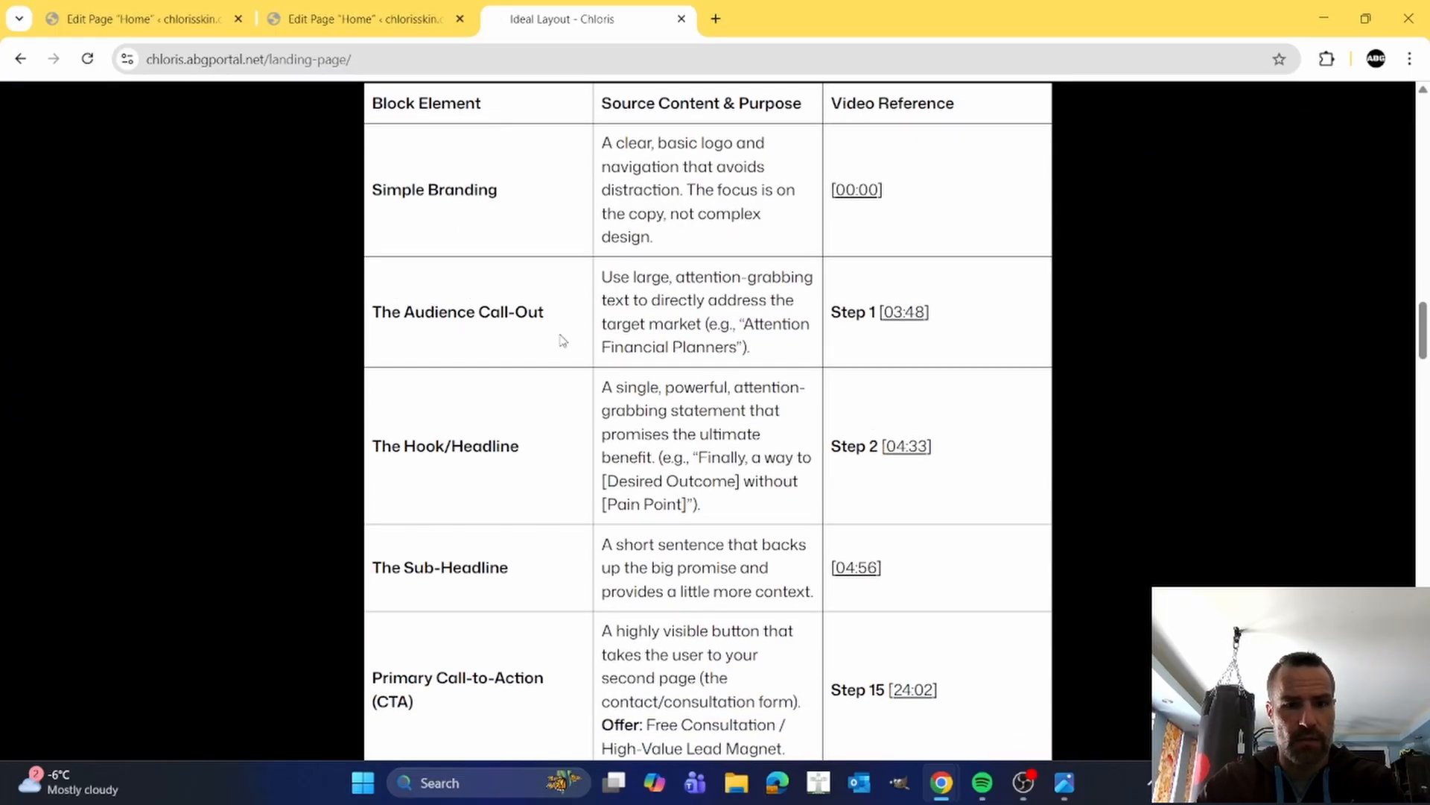
scroll(632, 439, "down", 2)
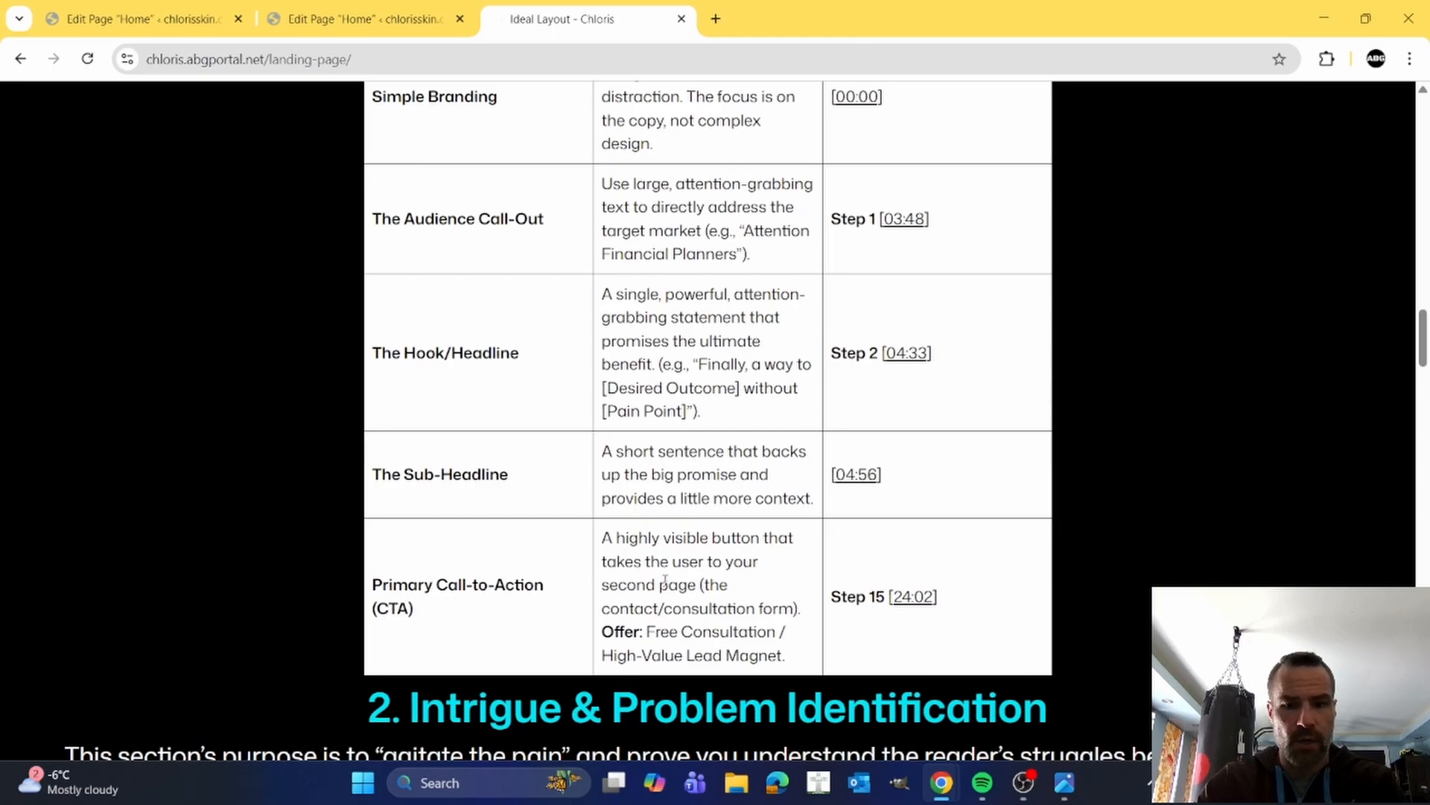
scroll(671, 574, "up", 20)
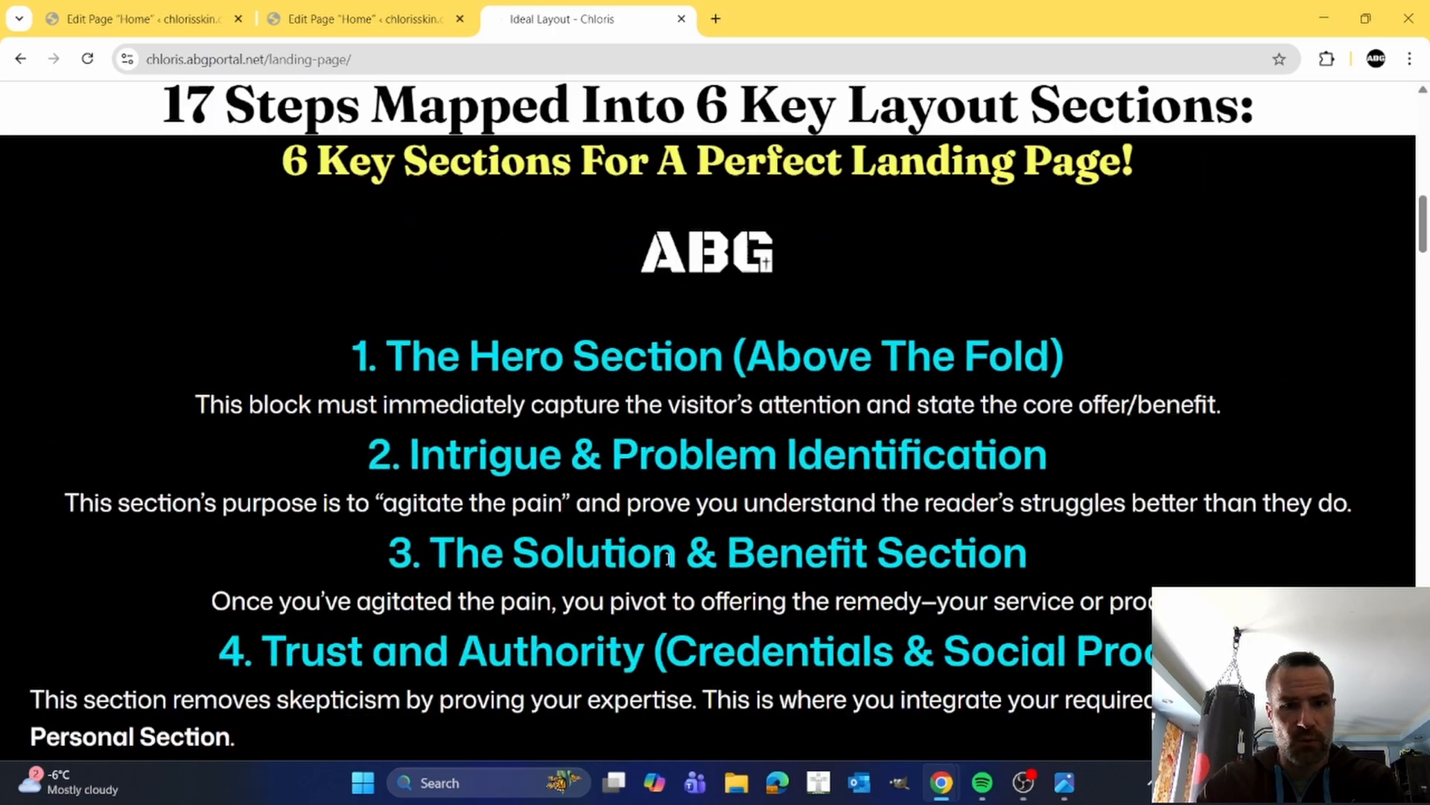
scroll(669, 558, "down", 20)
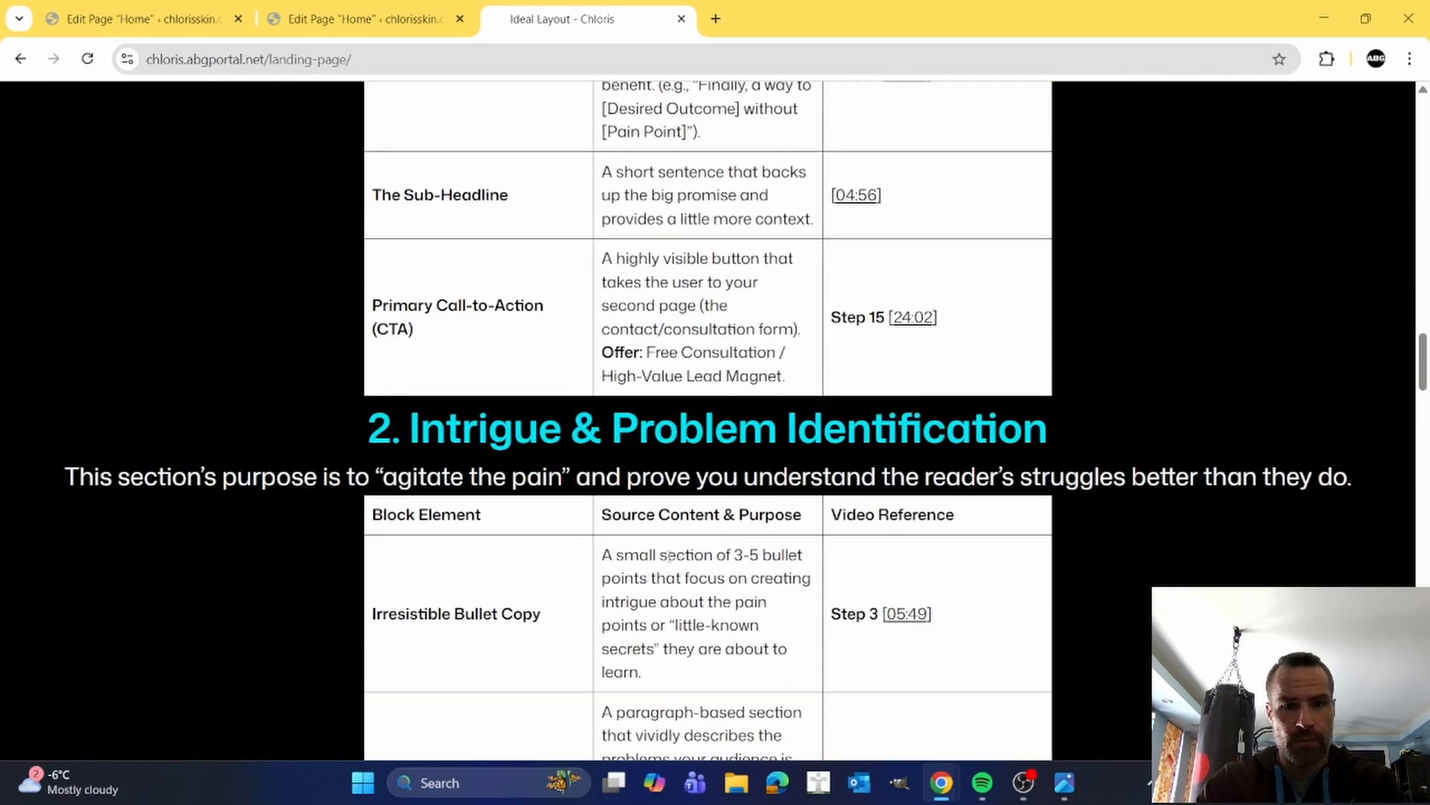
scroll(669, 555, "down", 20)
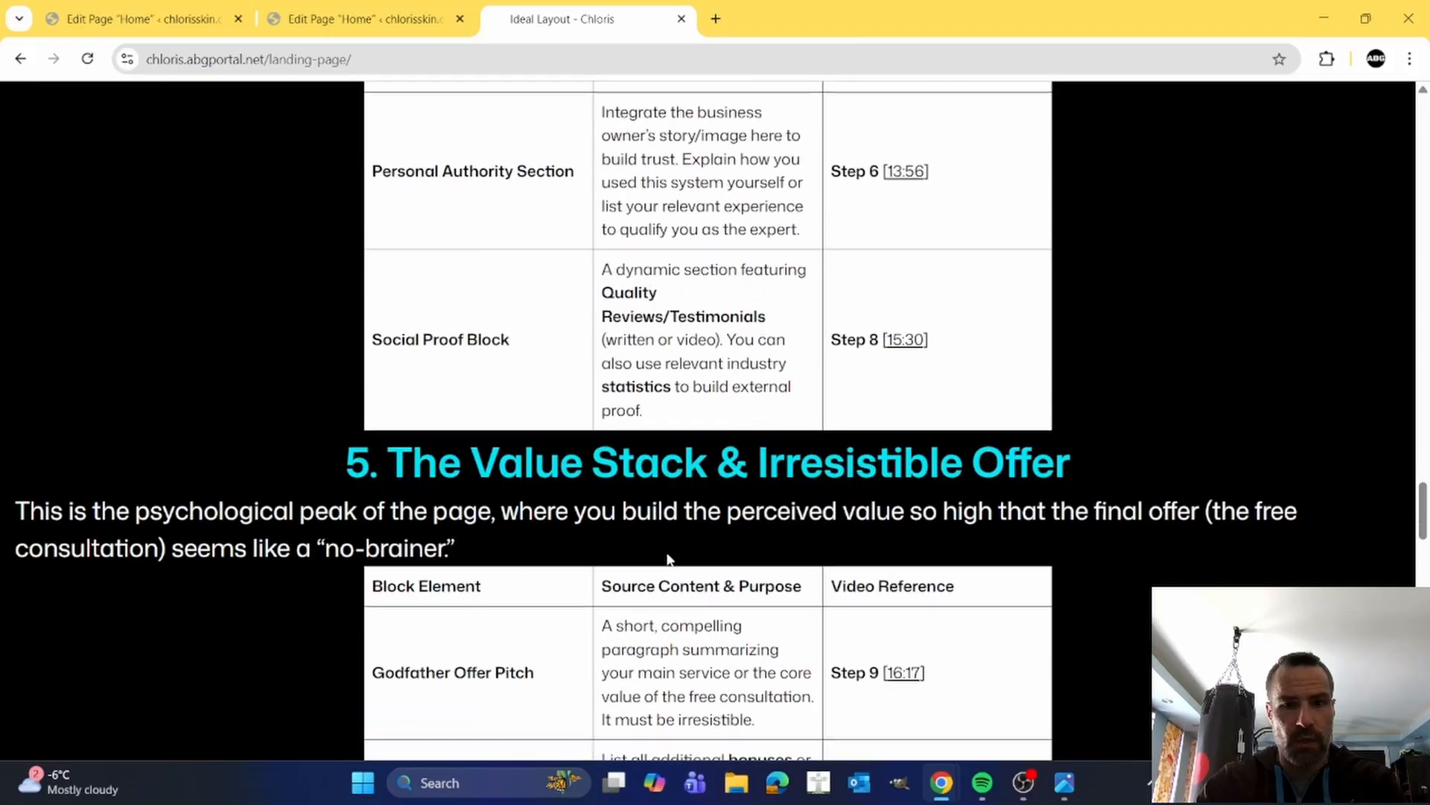
scroll(669, 559, "down", 5)
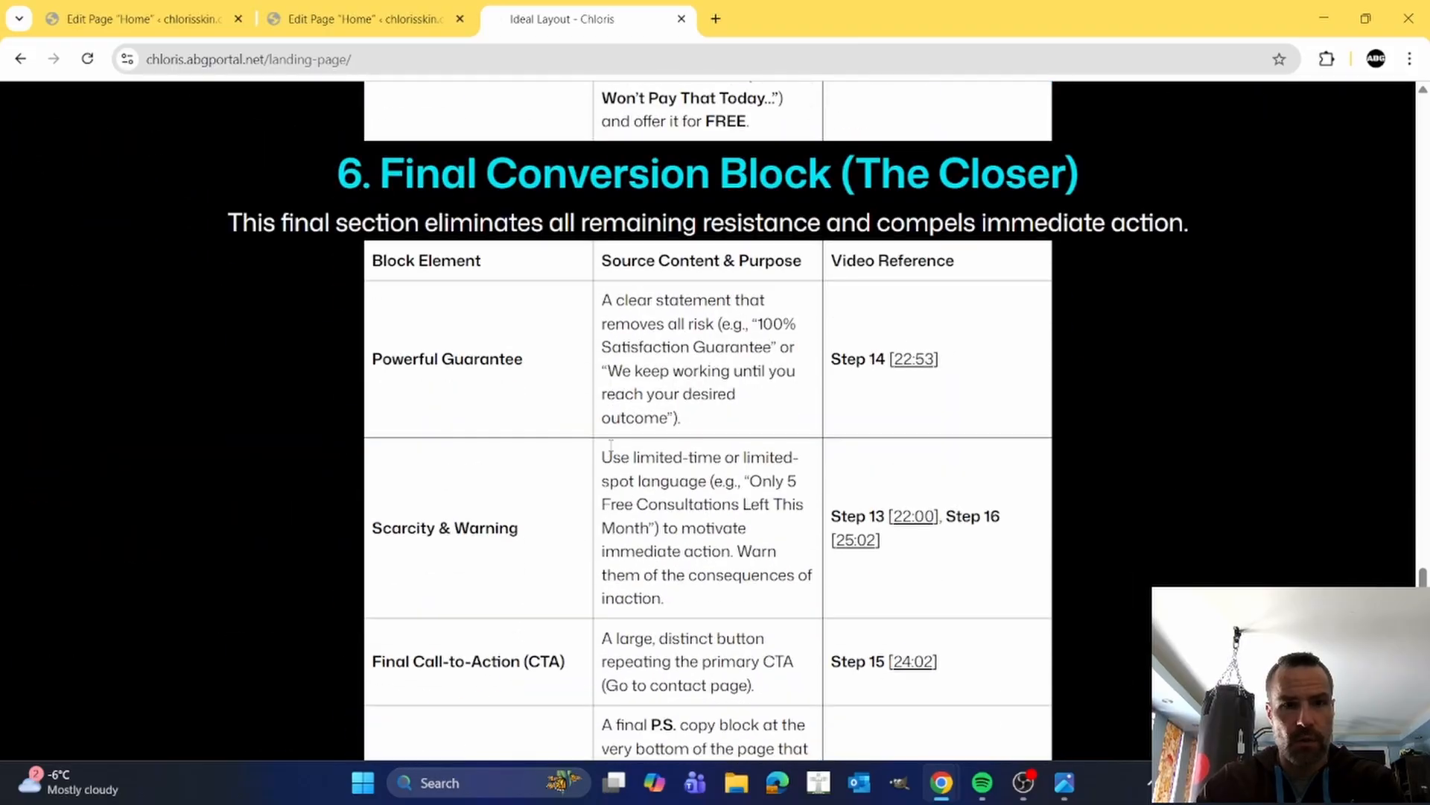
- Return to the Home page editor, show the page's block structure and select the Hero group
left_click(389, 23)
scroll(424, 311, "down", 3)
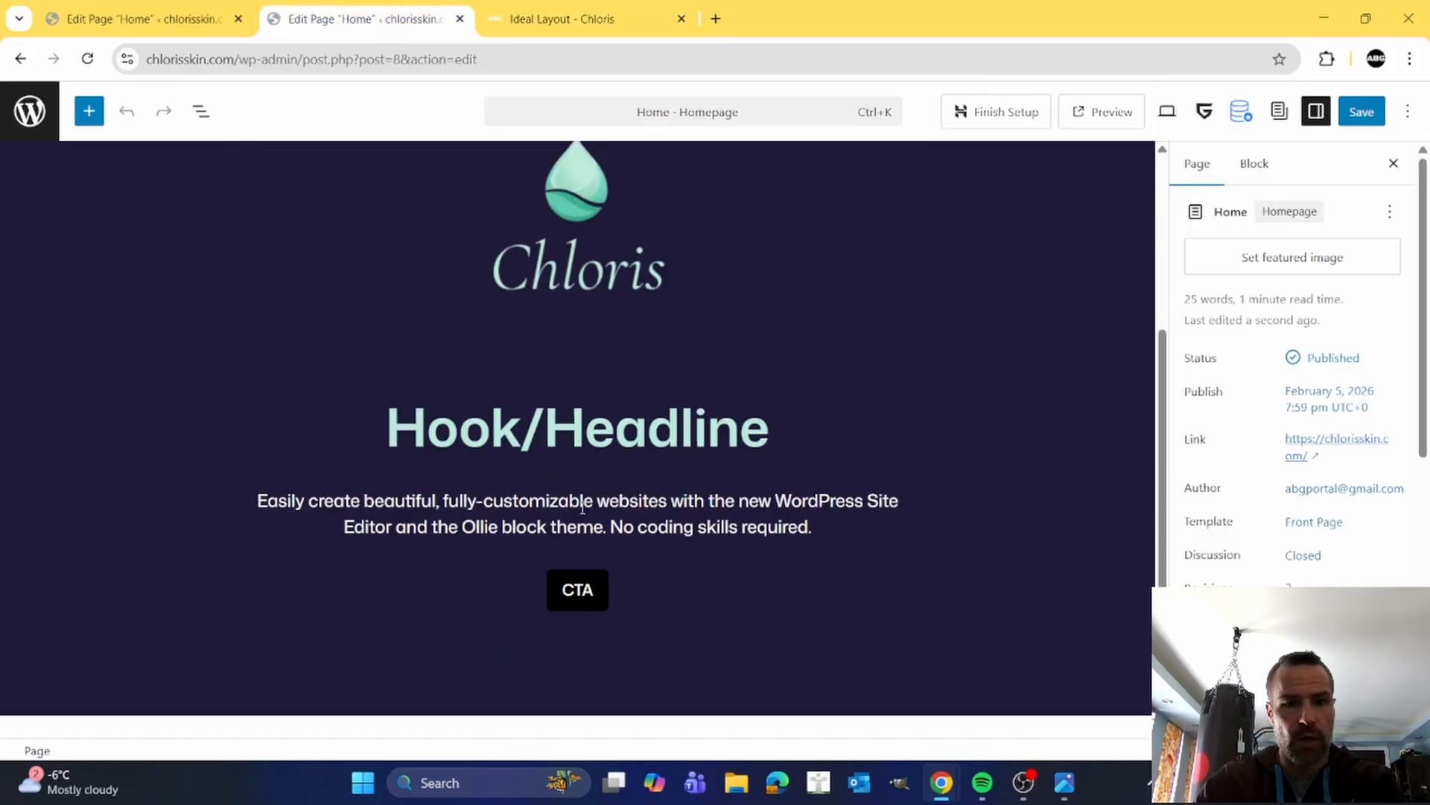
left_click(200, 112)
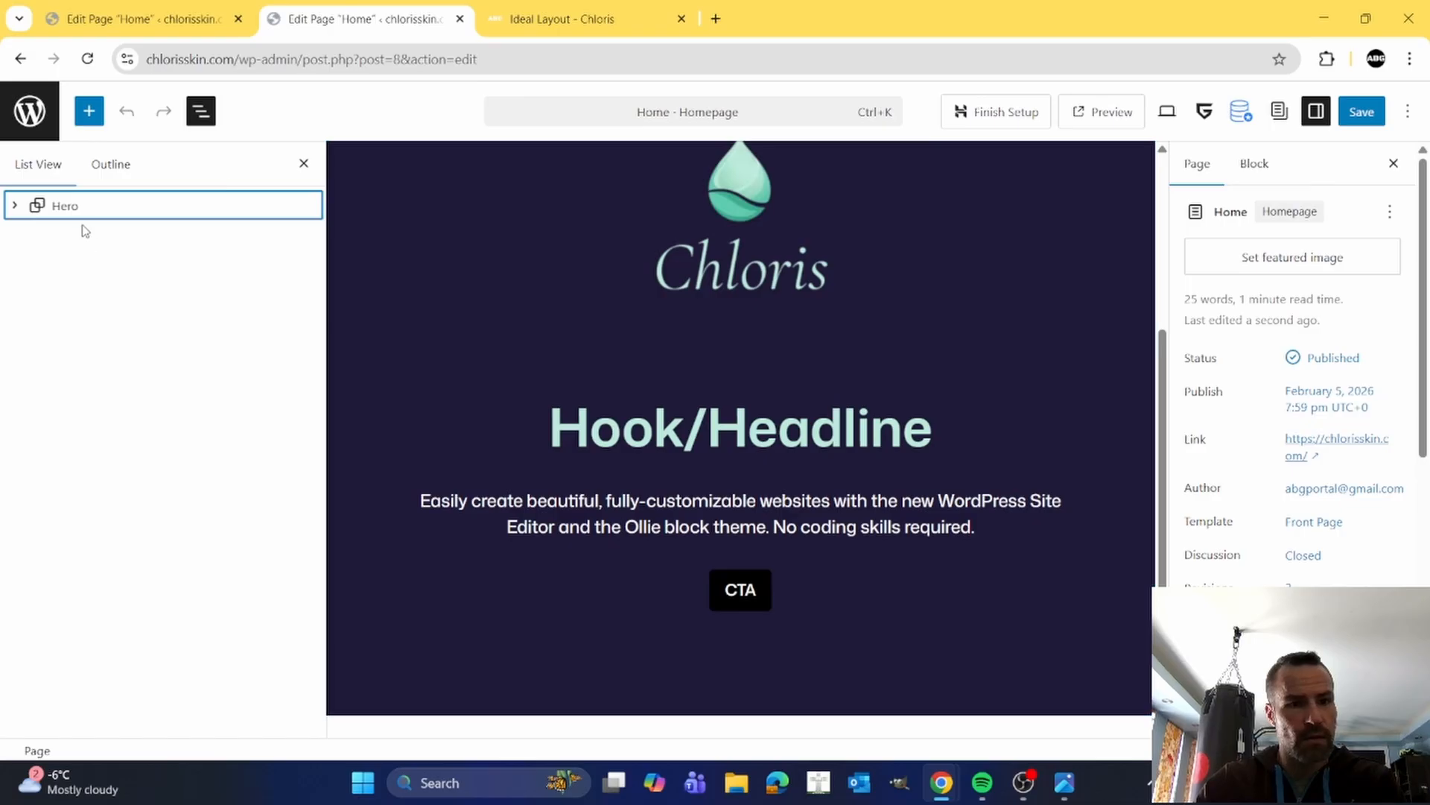
left_click(74, 206)
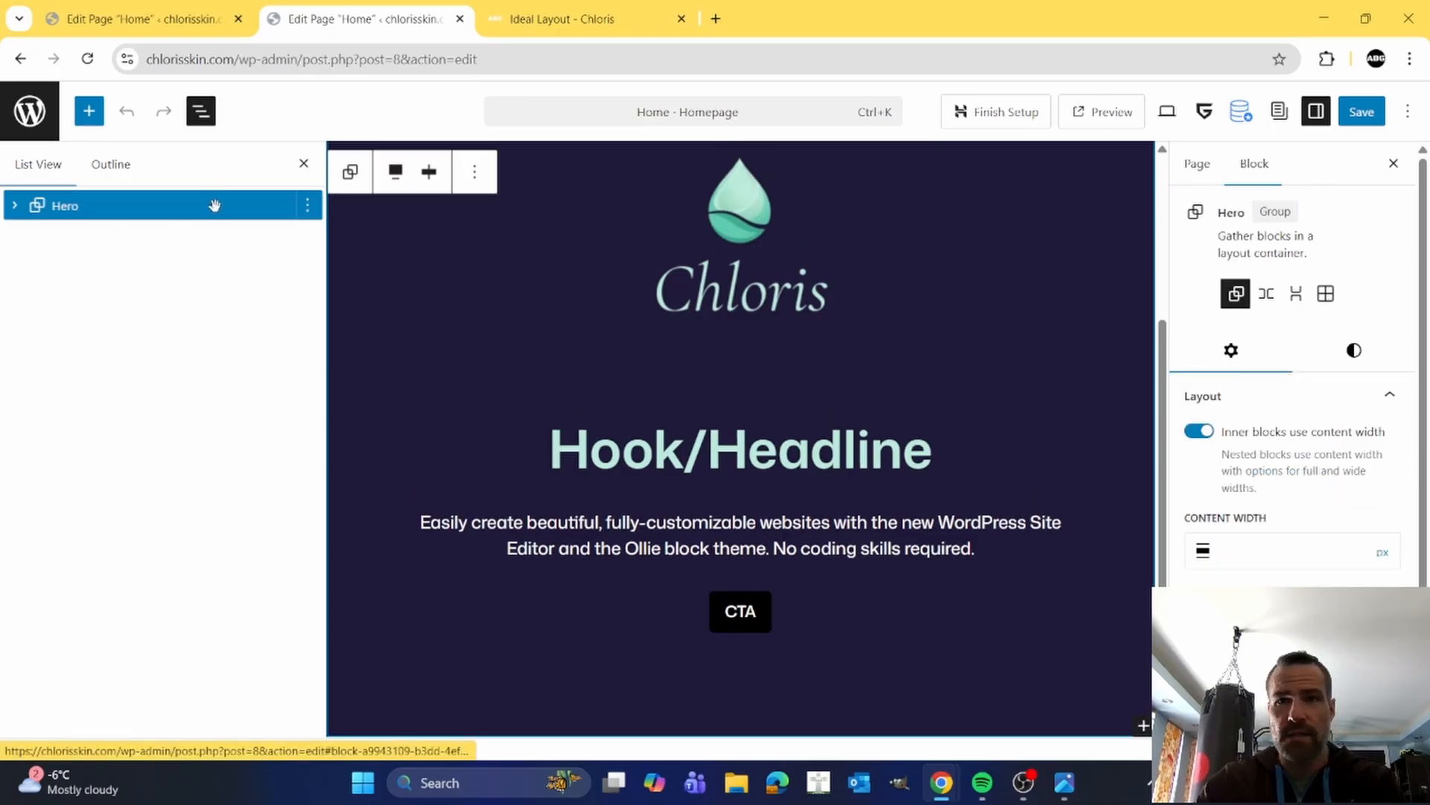